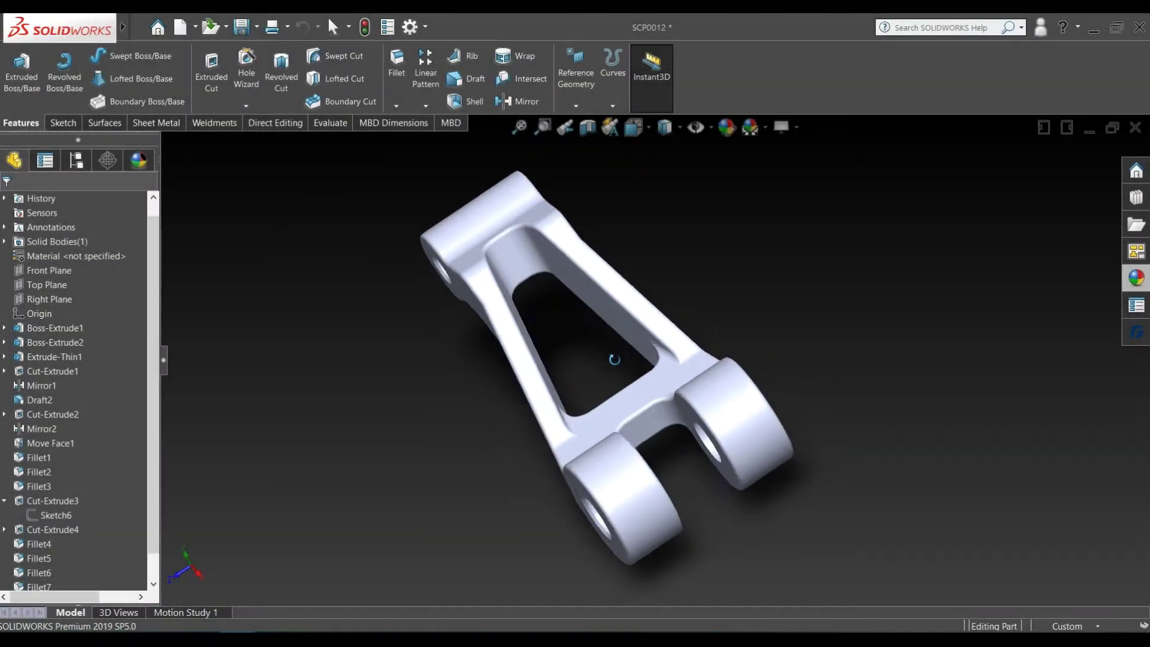
Inspect the finished forked crank link from several orbit angles and the Top view
{"action": "middle_click_drag", "start_coordinate": [648, 318], "coordinate": [707, 224]}
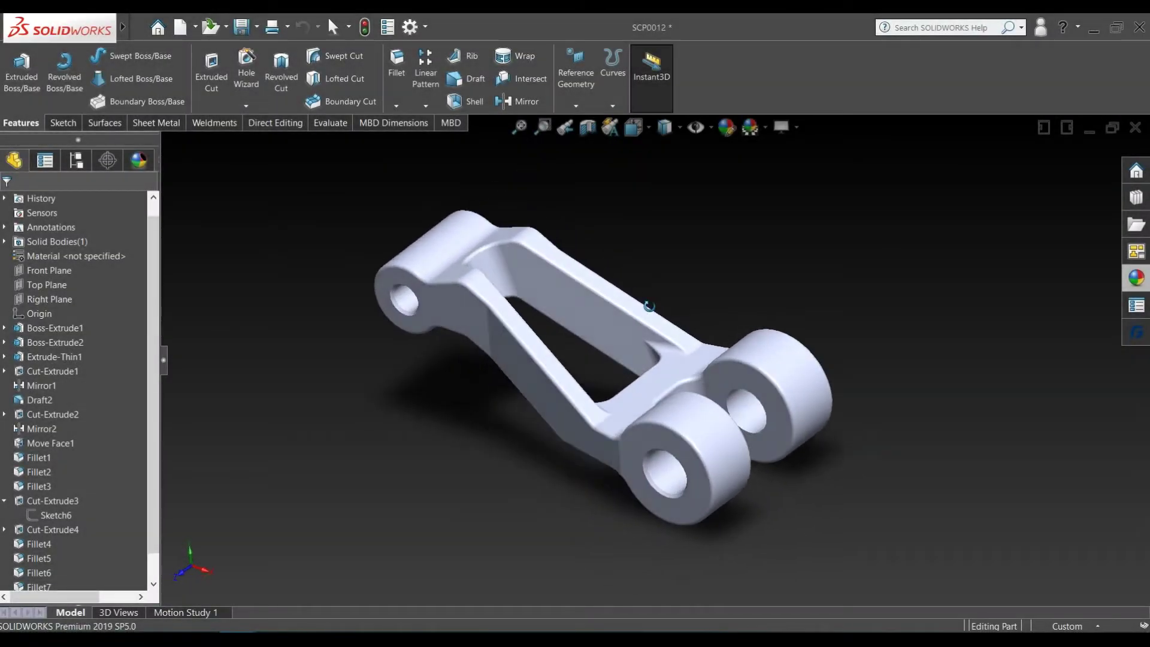
{"action": "mouse_move", "coordinate": [706, 224]}
{"action": "middle_mouse_down"}
{"action": "mouse_move", "coordinate": [639, 232]}
{"action": "mouse_move", "coordinate": [666, 494]}
{"action": "mouse_move", "coordinate": [659, 398]}
{"action": "mouse_move", "coordinate": [692, 256]}
{"action": "mouse_move", "coordinate": [677, 455]}
{"action": "middle_mouse_up"}
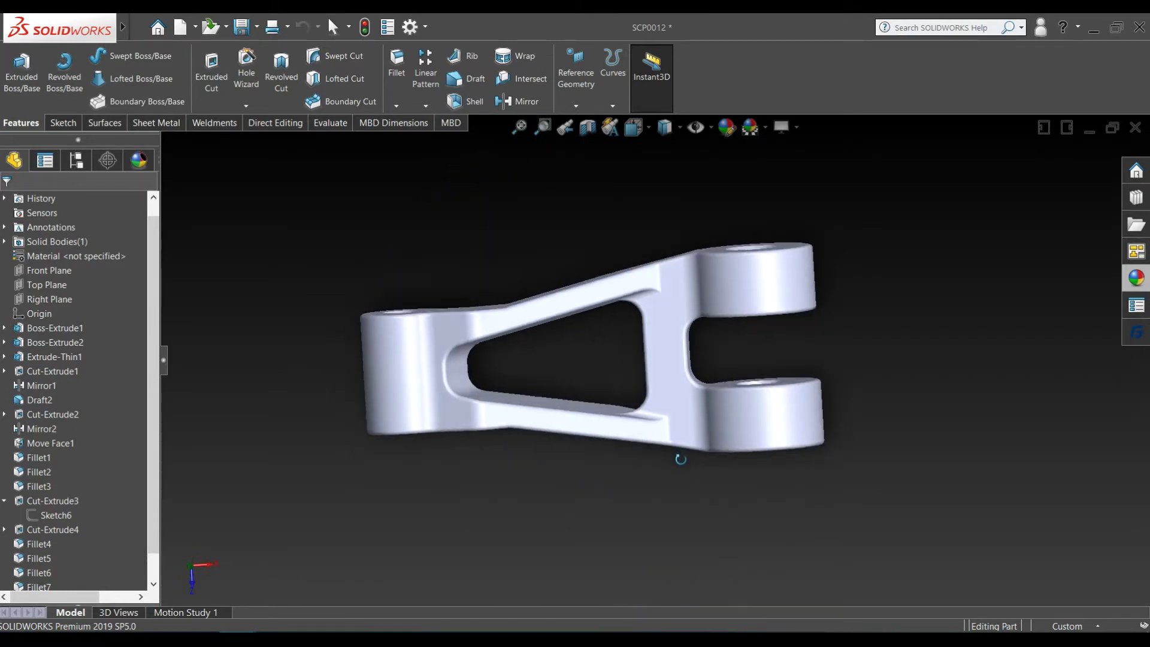
{"action": "key", "text": "space"}
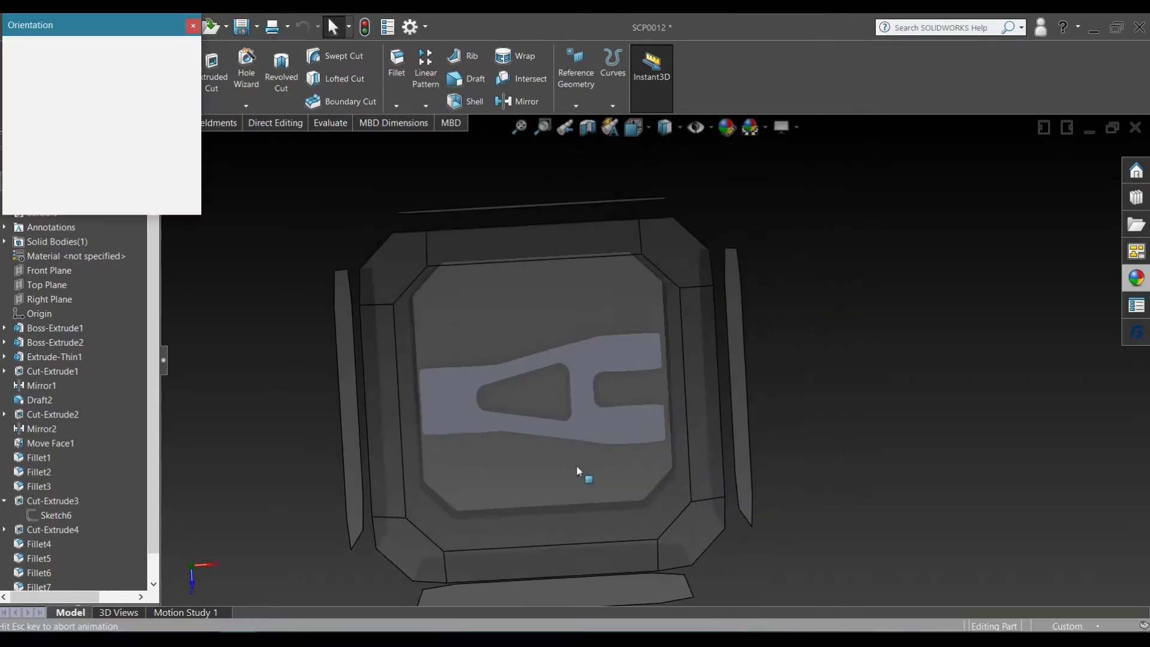
{"action": "left_click", "coordinate": [569, 457]}
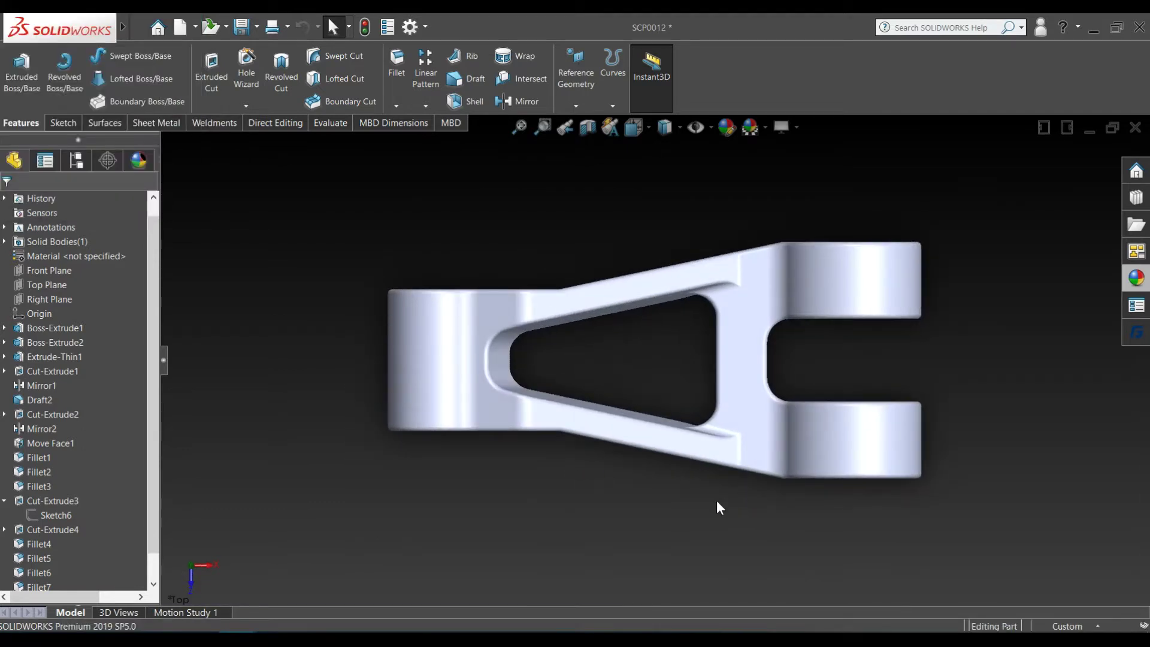
{"action": "mouse_move", "coordinate": [717, 501]}
{"action": "middle_mouse_down"}
{"action": "mouse_move", "coordinate": [615, 462]}
{"action": "mouse_move", "coordinate": [738, 395]}
{"action": "mouse_move", "coordinate": [737, 205]}
{"action": "mouse_move", "coordinate": [806, 226]}
{"action": "mouse_move", "coordinate": [763, 380]}
{"action": "mouse_move", "coordinate": [699, 282]}
{"action": "mouse_move", "coordinate": [718, 576]}
{"action": "mouse_move", "coordinate": [727, 495]}
{"action": "mouse_move", "coordinate": [714, 544]}
{"action": "mouse_move", "coordinate": [737, 535]}
{"action": "mouse_move", "coordinate": [743, 467]}
{"action": "mouse_move", "coordinate": [778, 419]}
{"action": "mouse_move", "coordinate": [839, 403]}
{"action": "mouse_move", "coordinate": [761, 263]}
{"action": "middle_mouse_up"}
{"action": "key", "text": "space"}
{"action": "key", "text": "Escape"}
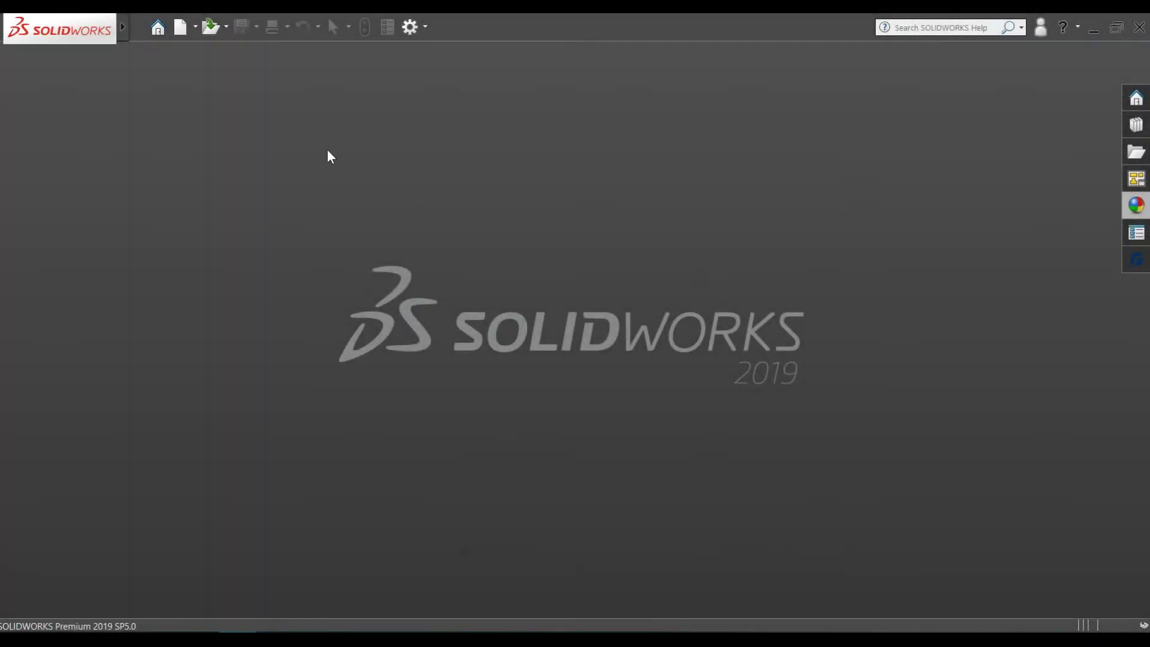
Create a new Part document from the New SOLIDWORKS Document dialog
{"action": "left_click", "coordinate": [181, 28]}
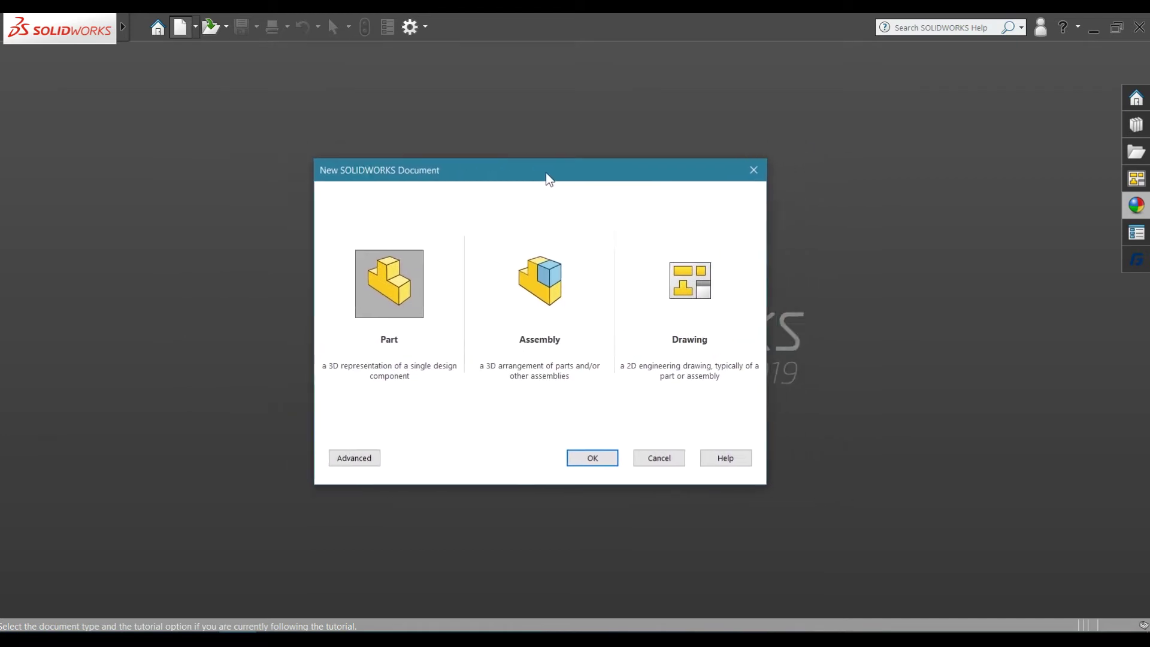
{"action": "left_click_drag", "start_coordinate": [626, 183], "coordinate": [563, 171]}
{"action": "left_click", "coordinate": [412, 279]}
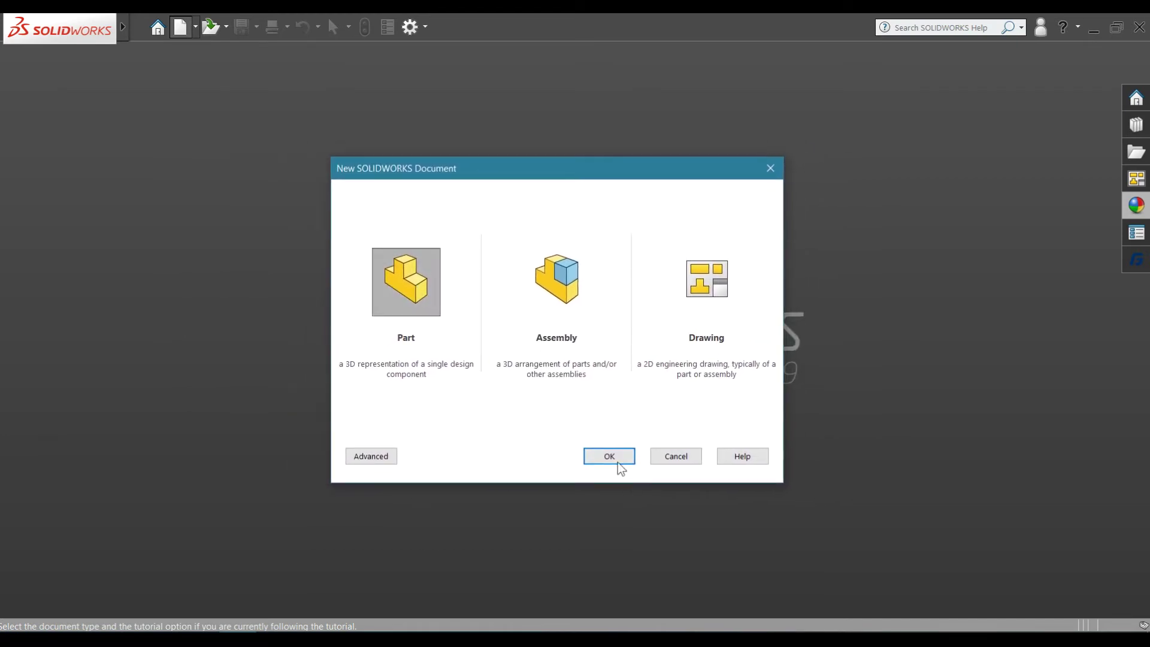
{"action": "left_click", "coordinate": [618, 462]}
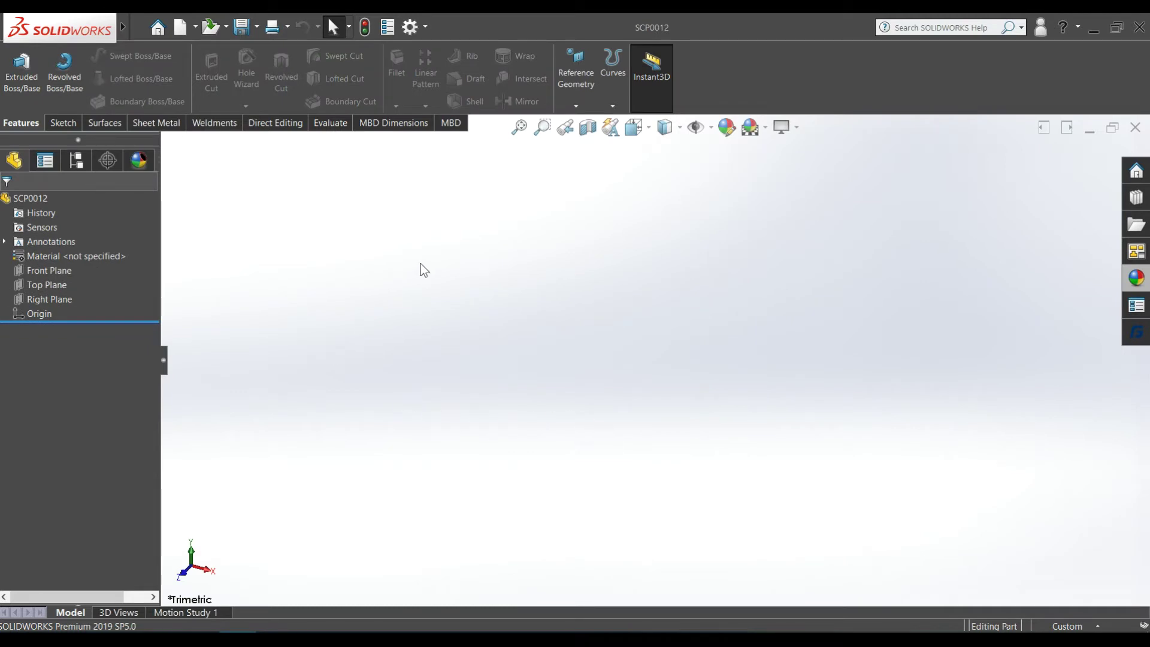
Draw a circle centred on the origin in a new Front Plane sketch
{"action": "left_click", "coordinate": [55, 268]}
{"action": "left_click", "coordinate": [65, 253]}
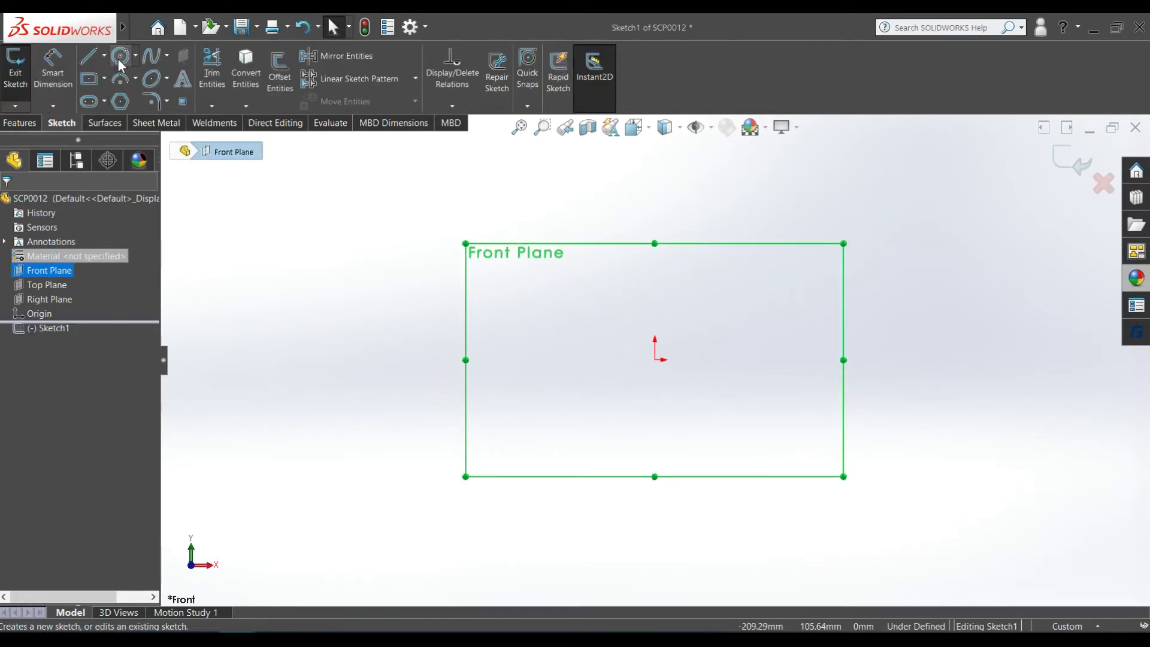
{"action": "left_click", "coordinate": [119, 57]}
{"action": "left_click", "coordinate": [655, 360]}
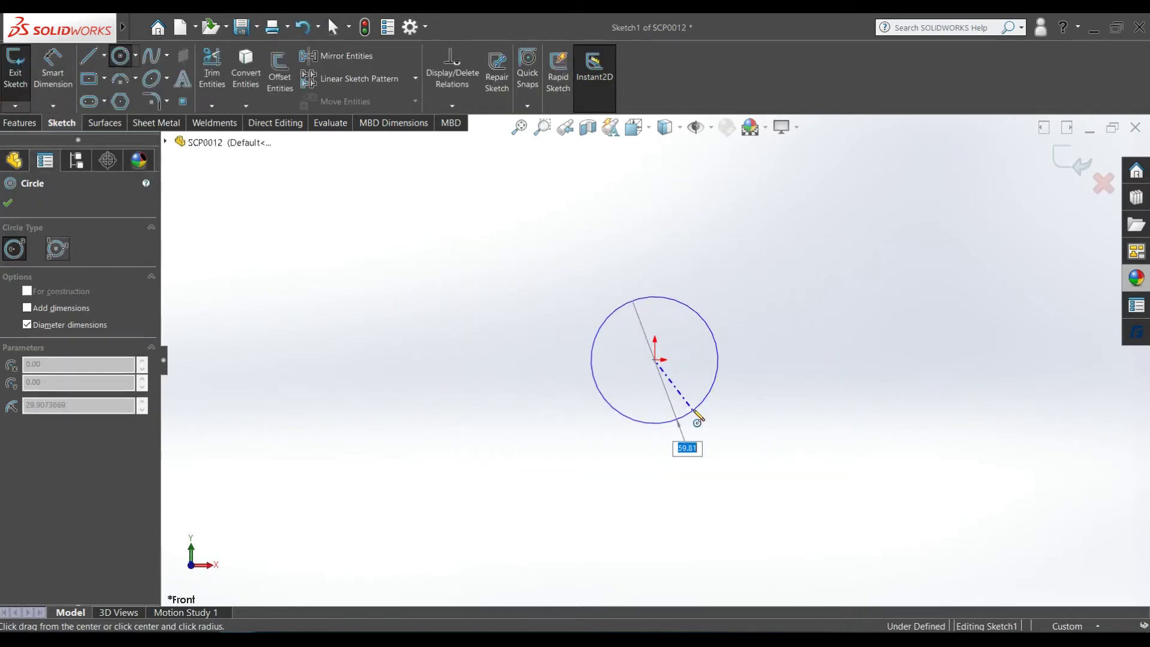
{"action": "left_click", "coordinate": [690, 413]}
Dimension the circle to 40 mm diameter and exit the sketch
{"action": "left_click", "coordinate": [64, 84]}
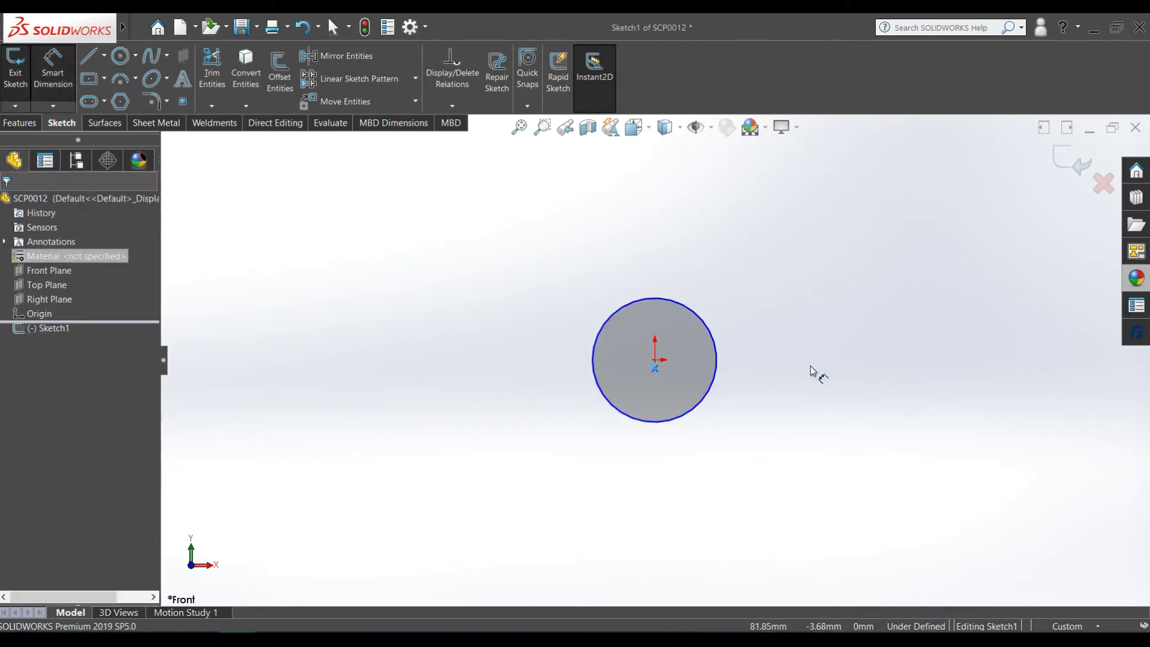
{"action": "left_click", "coordinate": [715, 338]}
{"action": "left_click", "coordinate": [695, 344]}
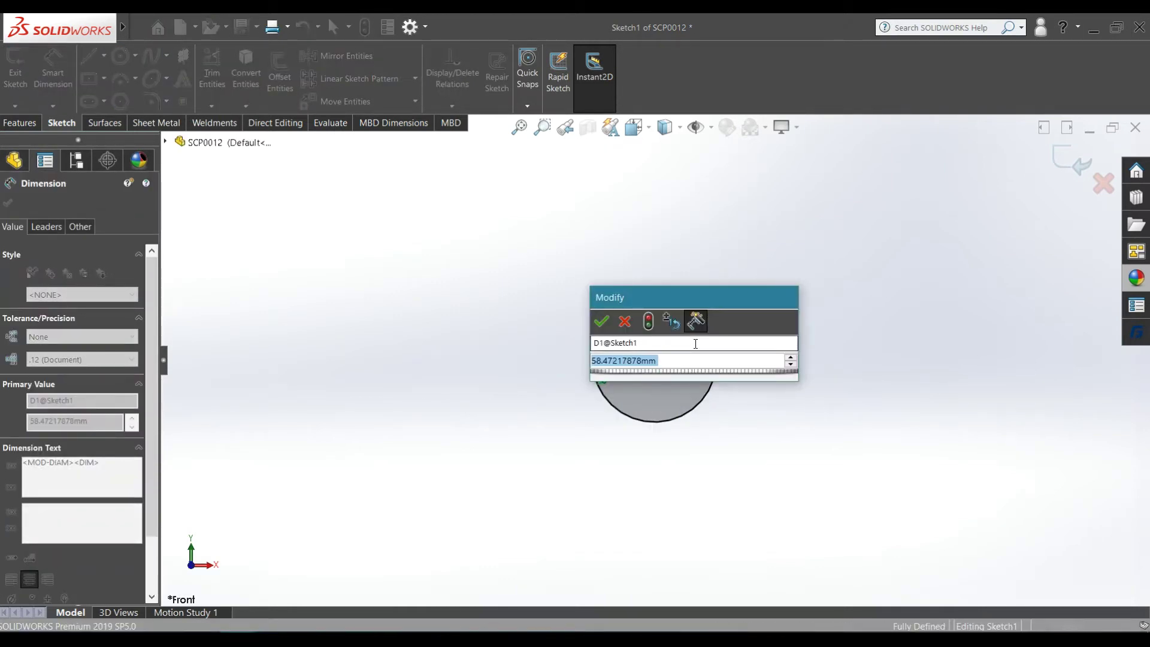
{"action": "type", "text": "40"}
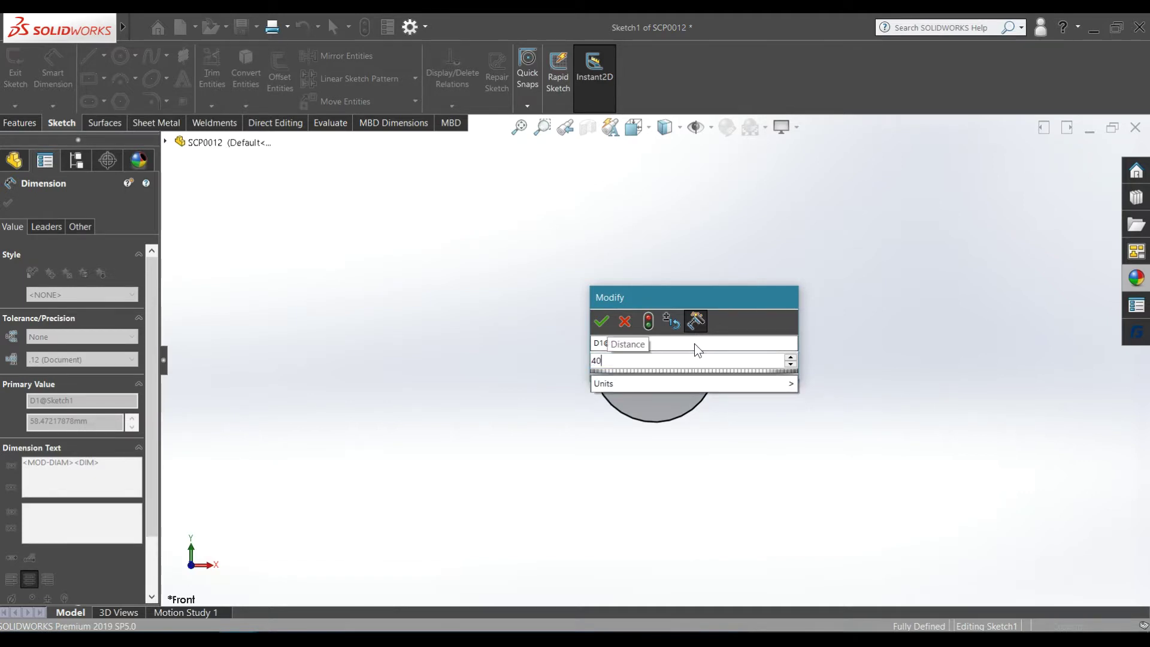
{"action": "key", "text": "Return"}
{"action": "key", "text": "Escape"}
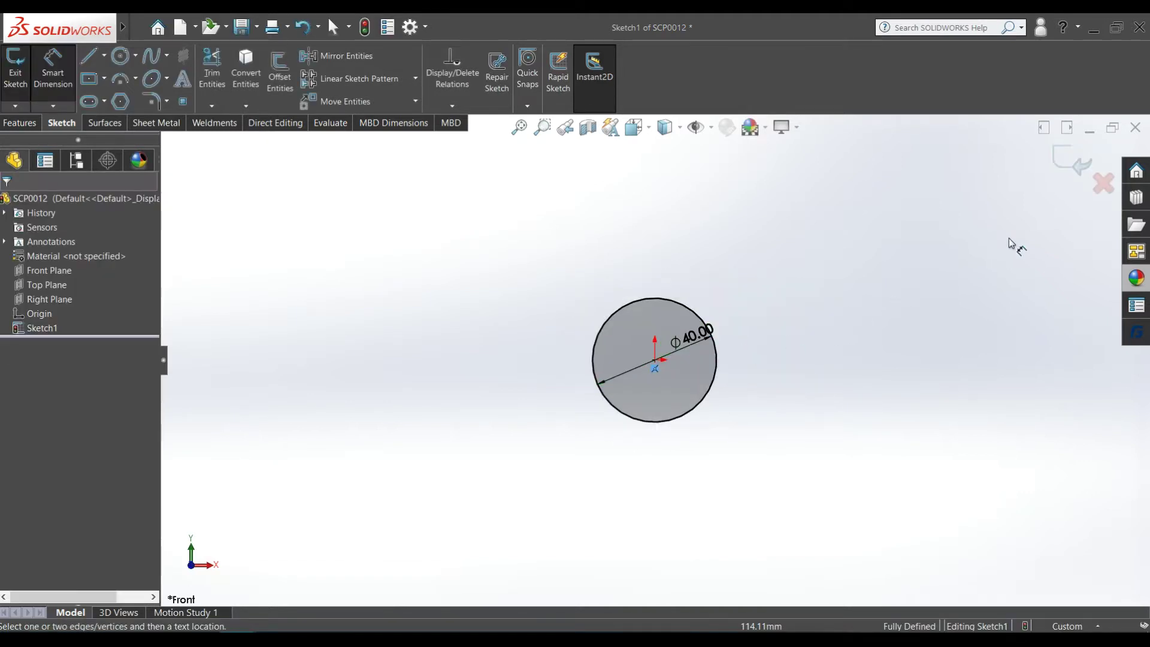
{"action": "left_click", "coordinate": [1057, 165]}
{"action": "mouse_move", "coordinate": [753, 282]}
{"action": "middle_mouse_down"}
{"action": "mouse_move", "coordinate": [755, 385]}
{"action": "mouse_move", "coordinate": [749, 339]}
{"action": "middle_mouse_up"}
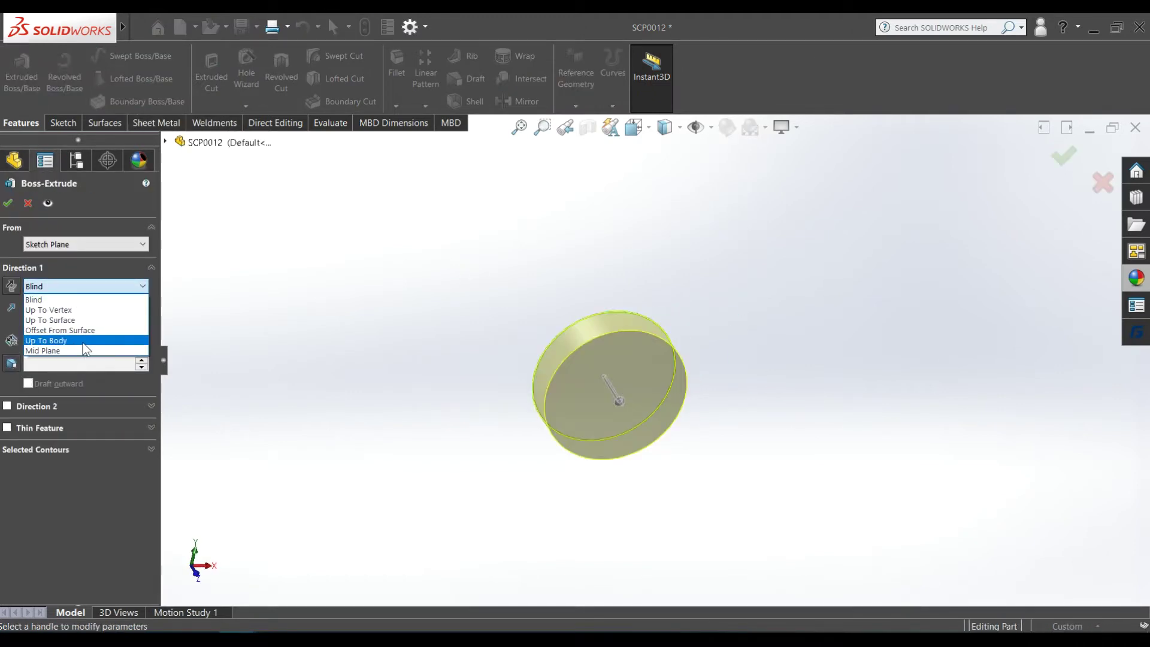
Extrude the circle Mid Plane to a 60 mm deep cylinder
{"action": "left_click", "coordinate": [83, 351]}
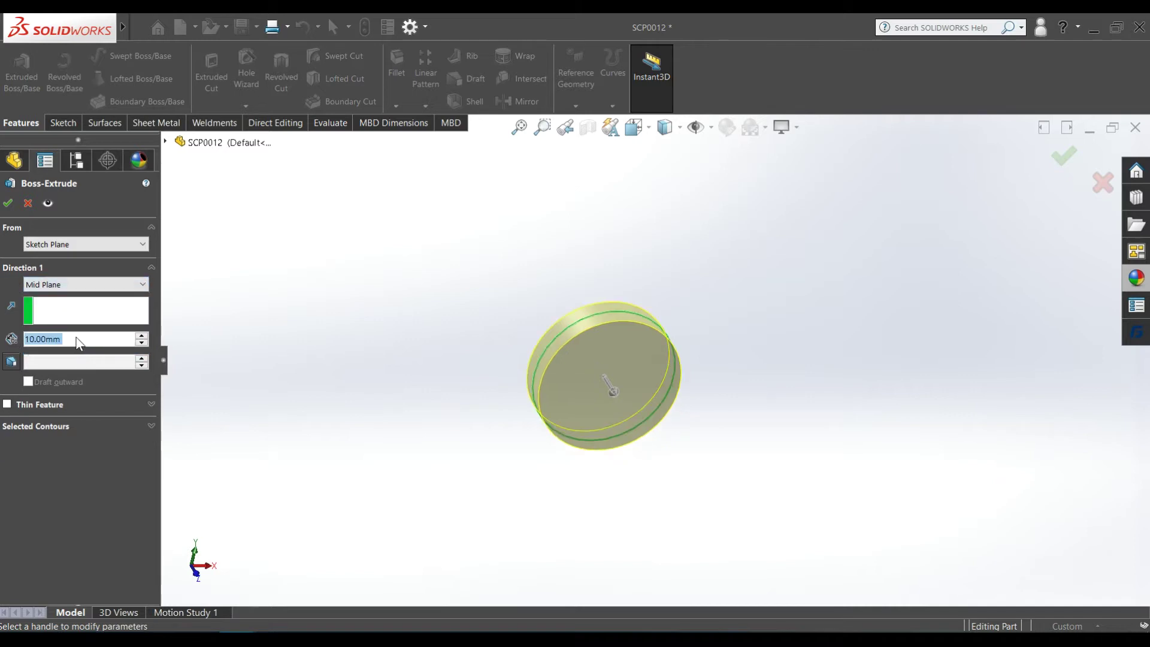
{"action": "type", "text": "40"}
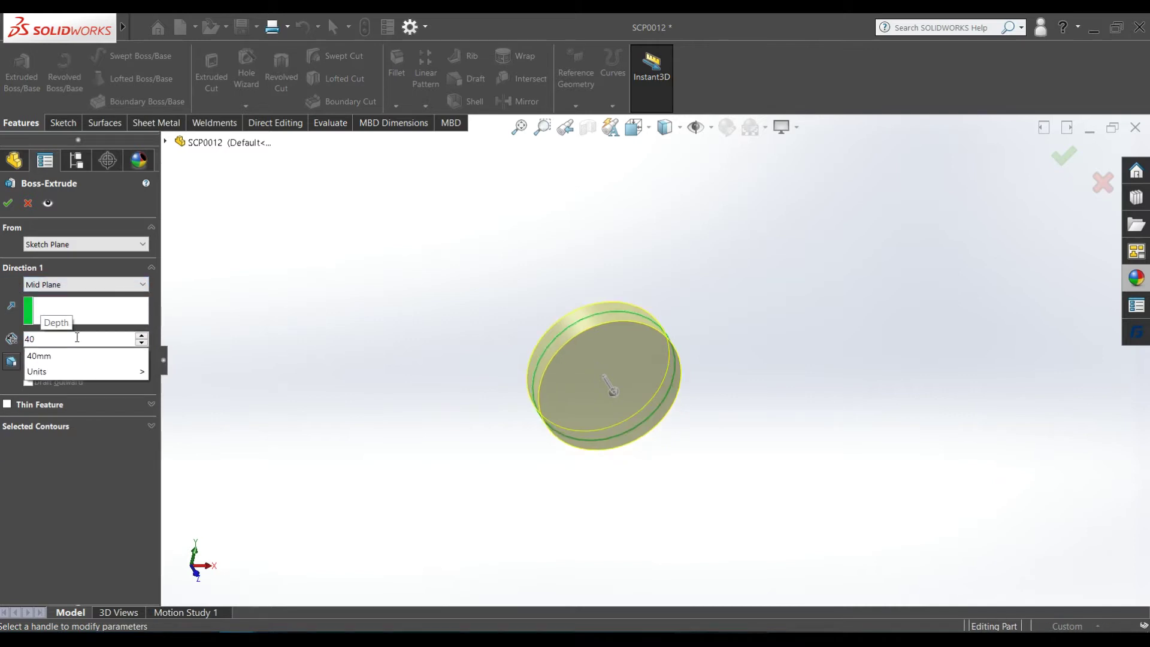
{"action": "key", "text": "Return"}
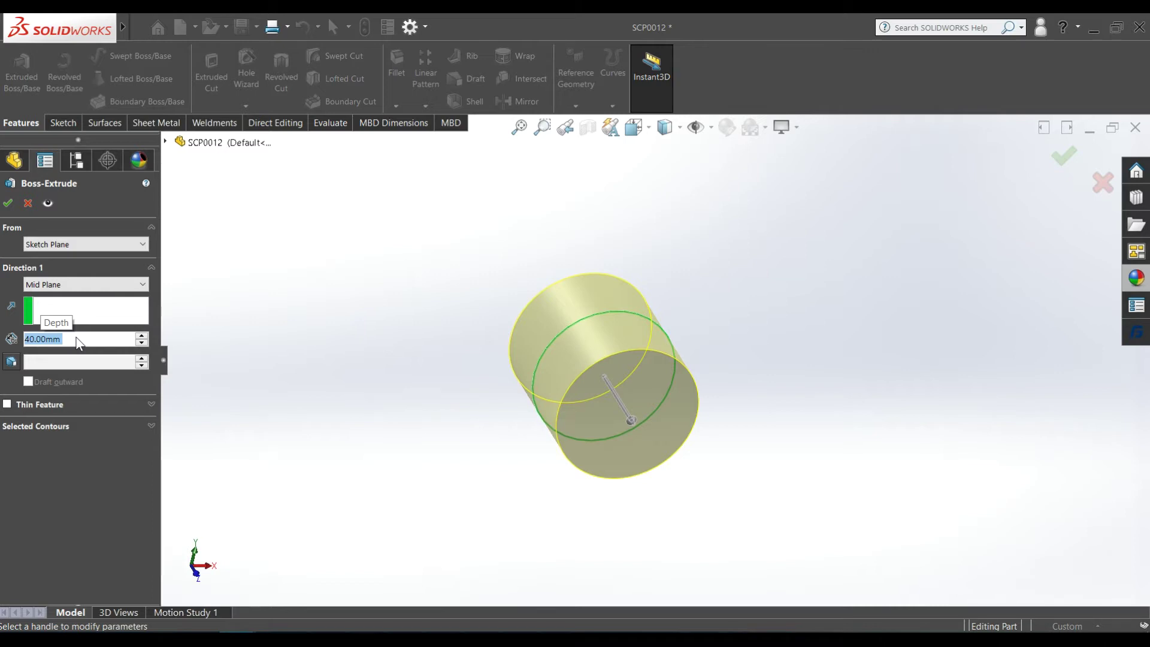
{"action": "type", "text": "60"}
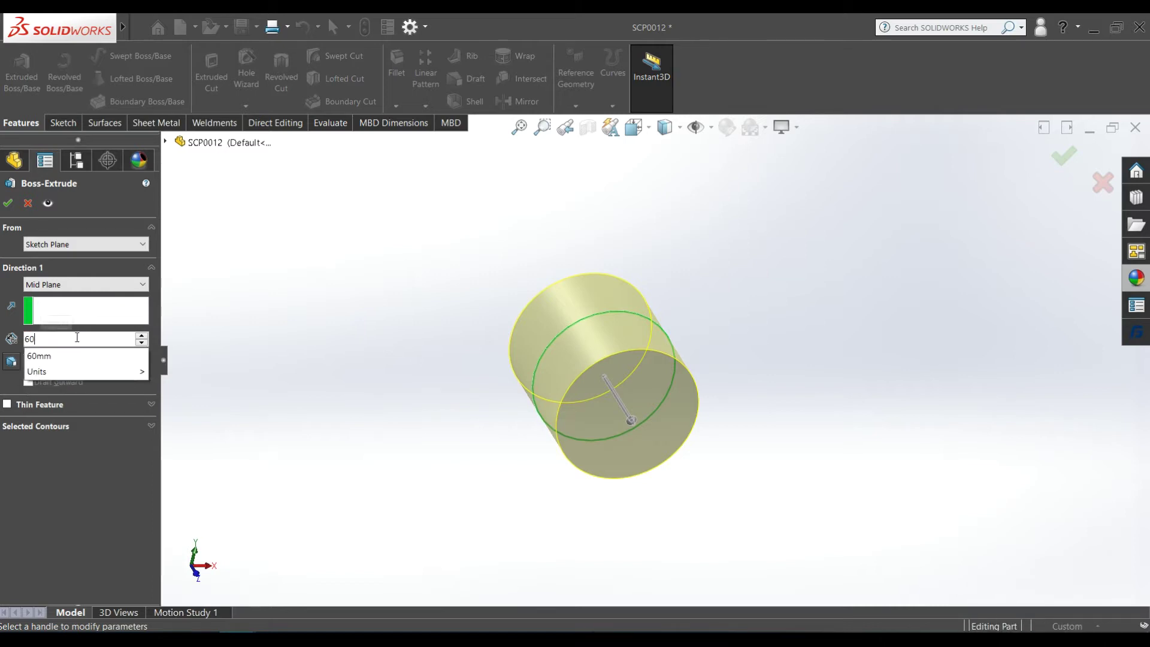
{"action": "key", "text": "Return"}
{"action": "left_click", "coordinate": [9, 203]}
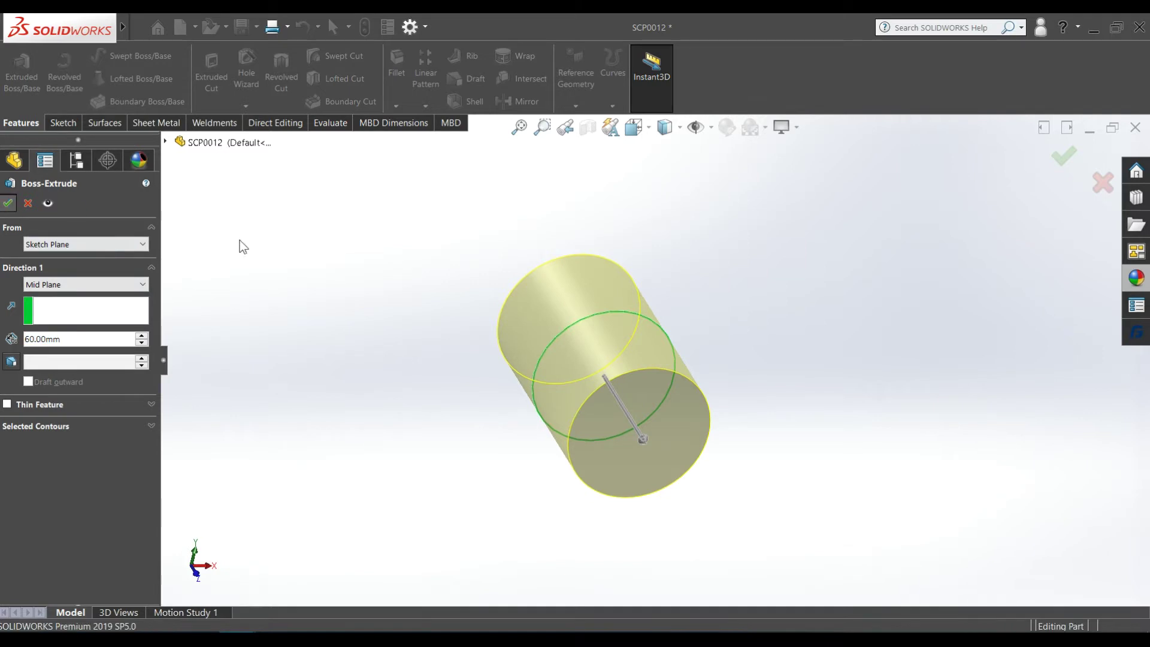
{"action": "scroll", "coordinate": [850, 335], "scroll_direction": "up", "scroll_amount": 3}
{"action": "middle_click_drag", "start_coordinate": [850, 335], "coordinate": [459, 334]}
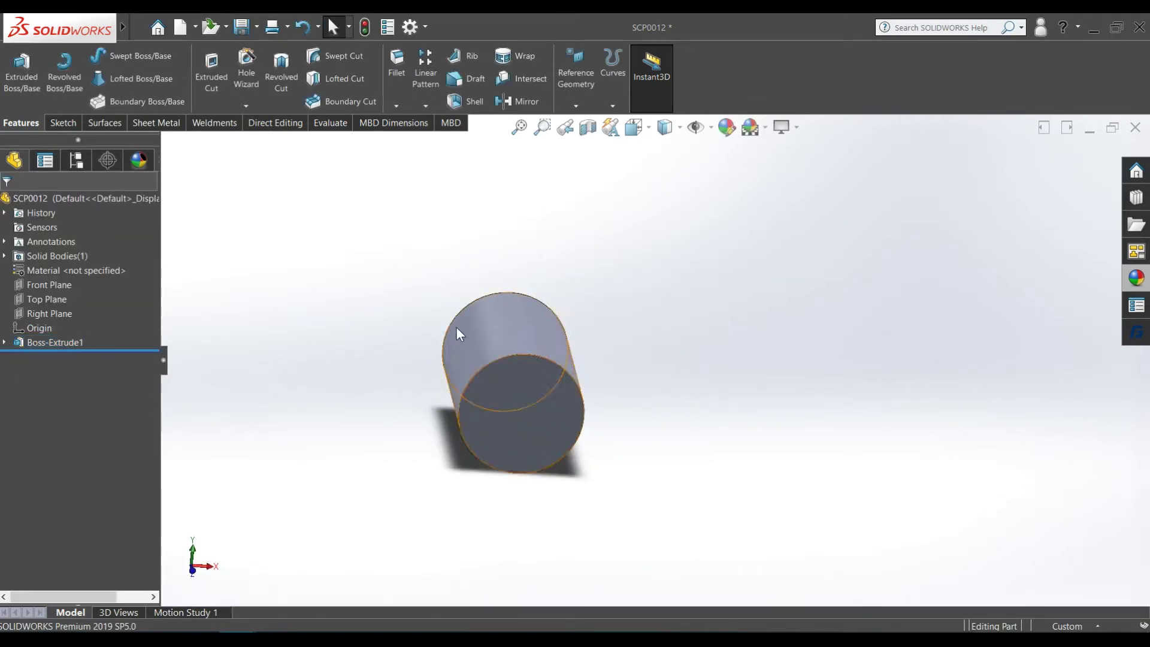
{"action": "left_click", "coordinate": [49, 287]}
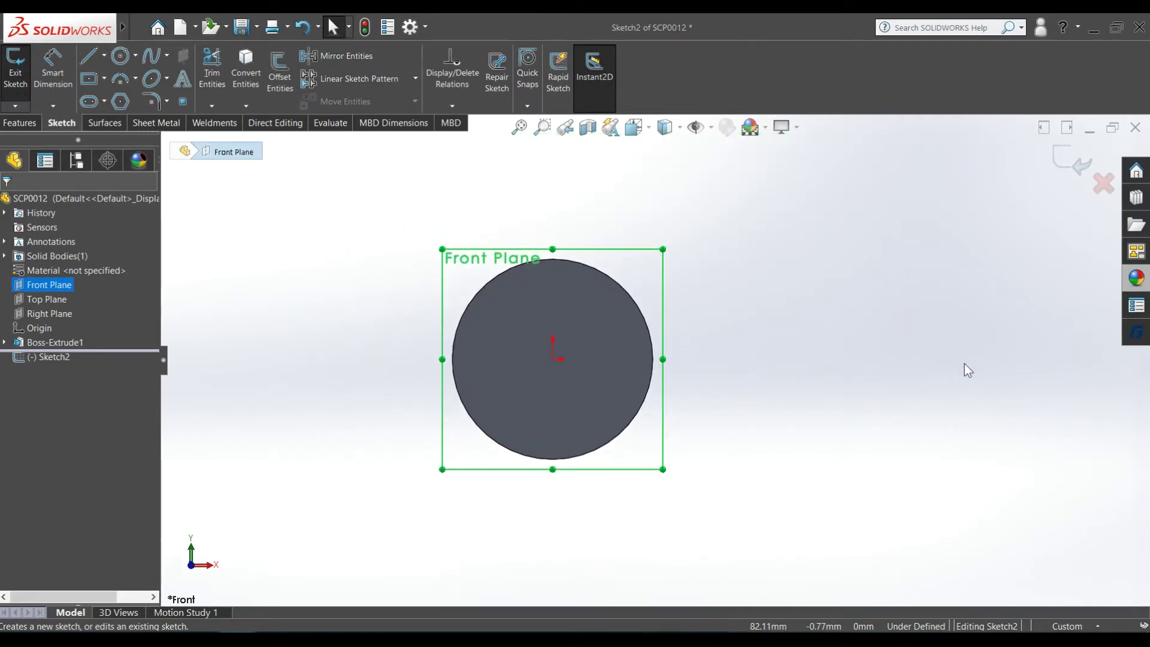
Draw a second circle to the right of the cylinder on the Front Plane
{"action": "scroll", "coordinate": [952, 361], "scroll_direction": "up", "scroll_amount": 2}
{"action": "scroll", "coordinate": [940, 361], "scroll_direction": "down", "scroll_amount": 2}
{"action": "scroll", "coordinate": [911, 364], "scroll_direction": "down", "scroll_amount": 2}
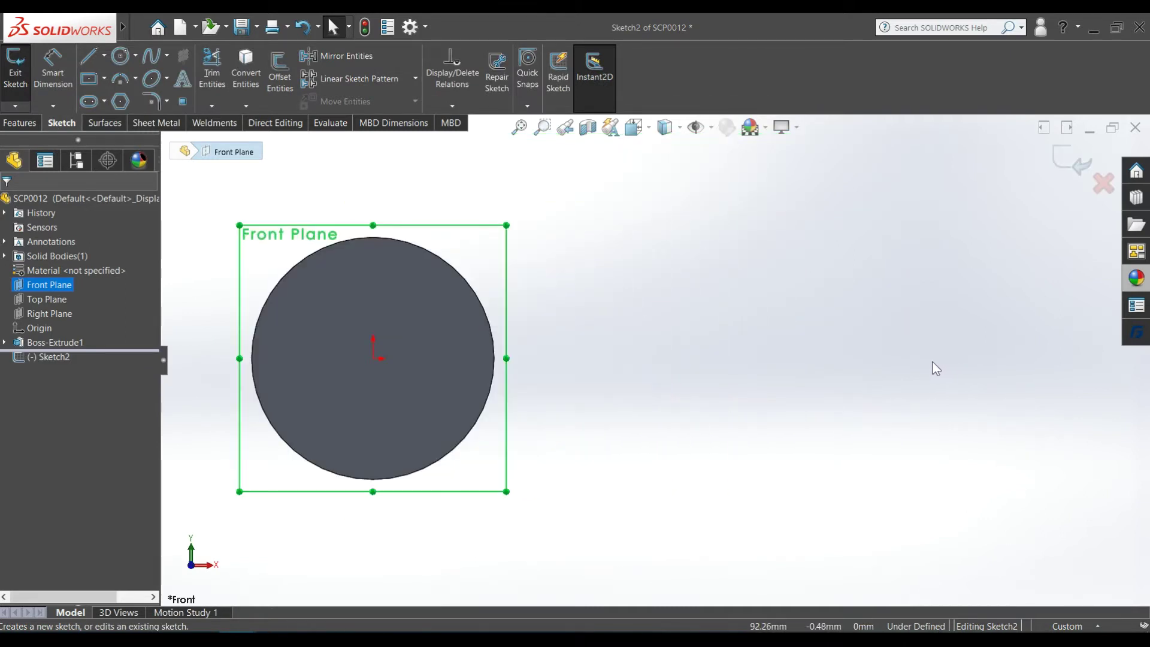
{"action": "scroll", "coordinate": [626, 329], "scroll_direction": "up", "scroll_amount": 3}
{"action": "key", "text": "Escape"}
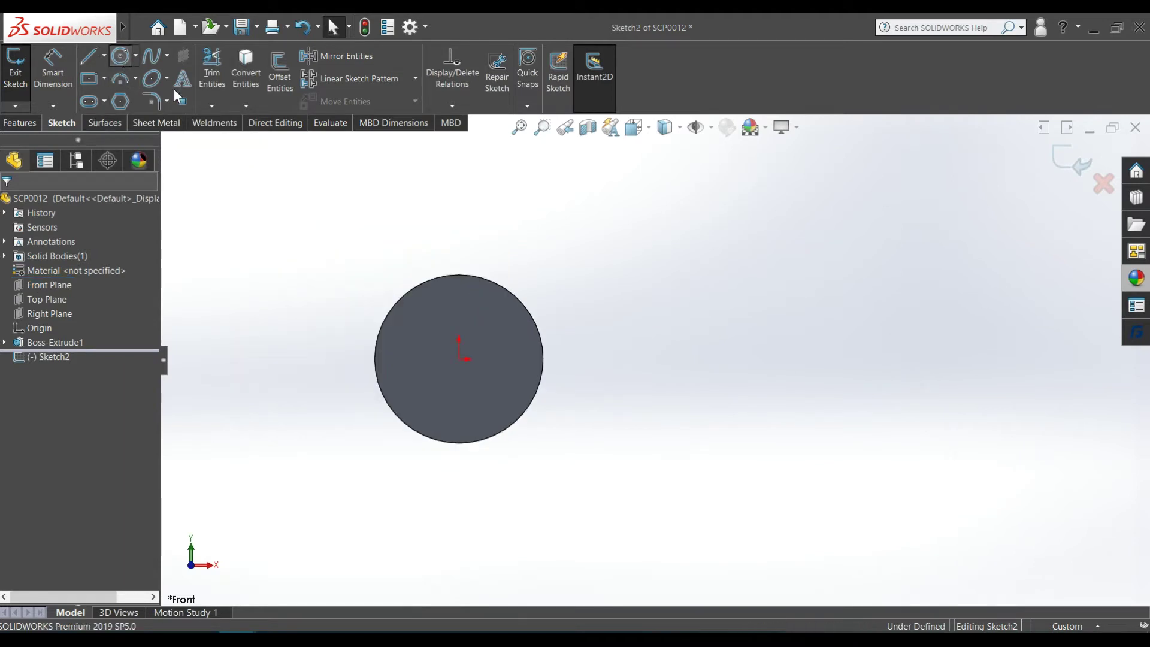
{"action": "left_click", "coordinate": [120, 56]}
{"action": "left_click", "coordinate": [796, 394]}
{"action": "left_click", "coordinate": [826, 442]}
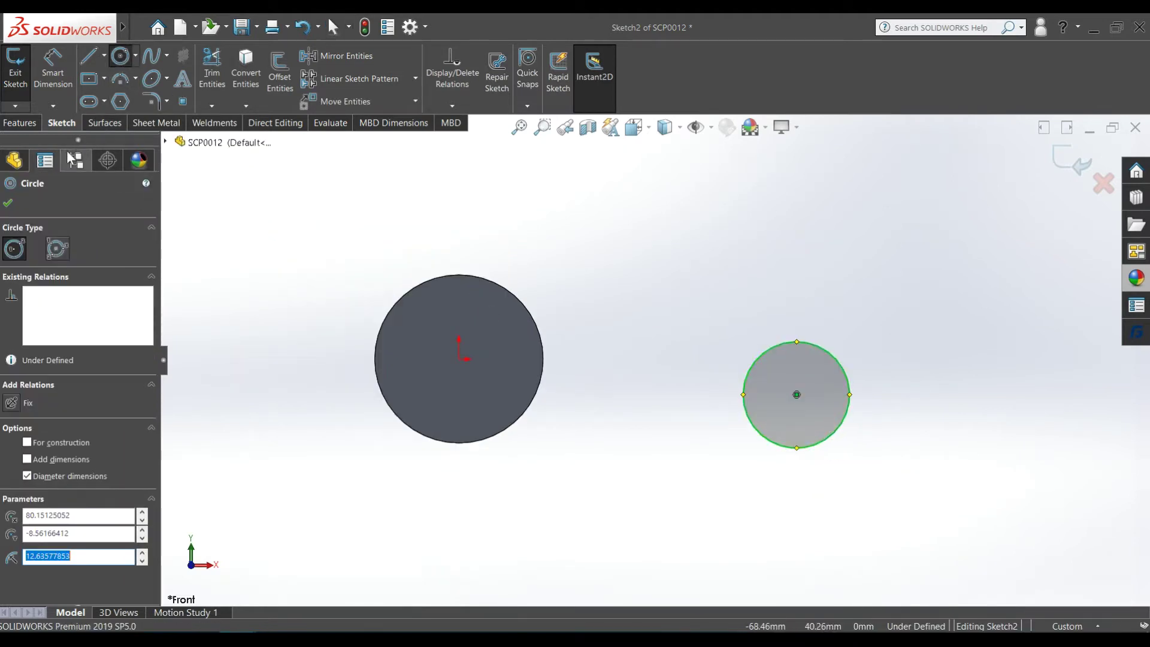
Dimension the new circle to 60 mm diameter
{"action": "left_click", "coordinate": [54, 83]}
{"action": "left_click", "coordinate": [851, 384]}
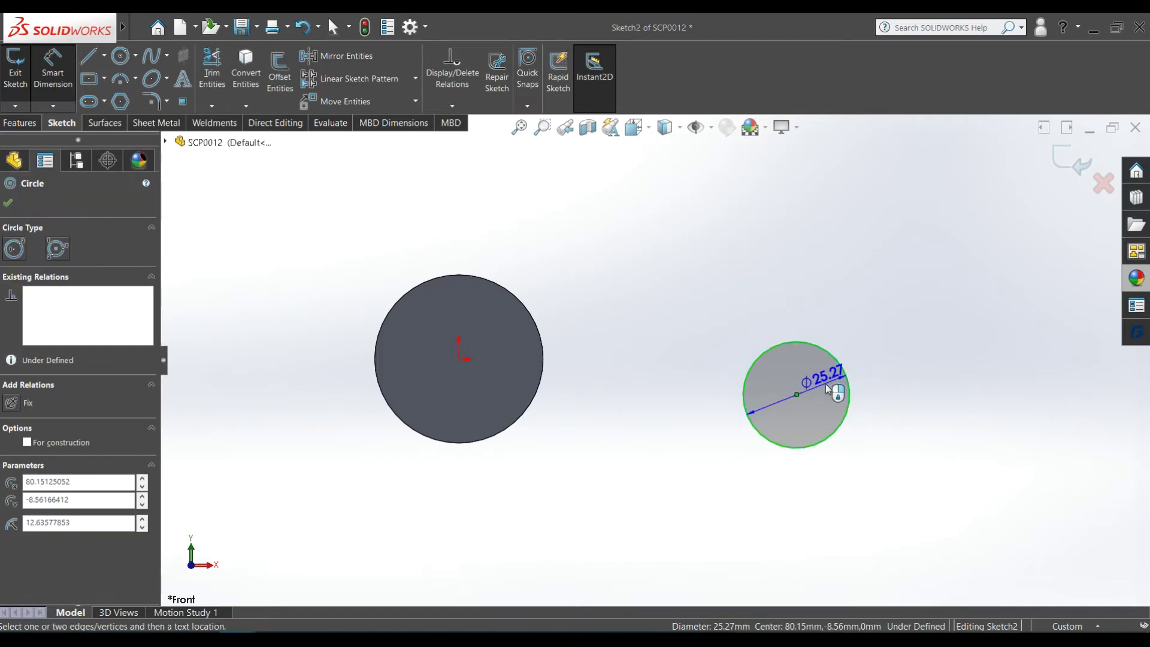
{"action": "left_click", "coordinate": [887, 305]}
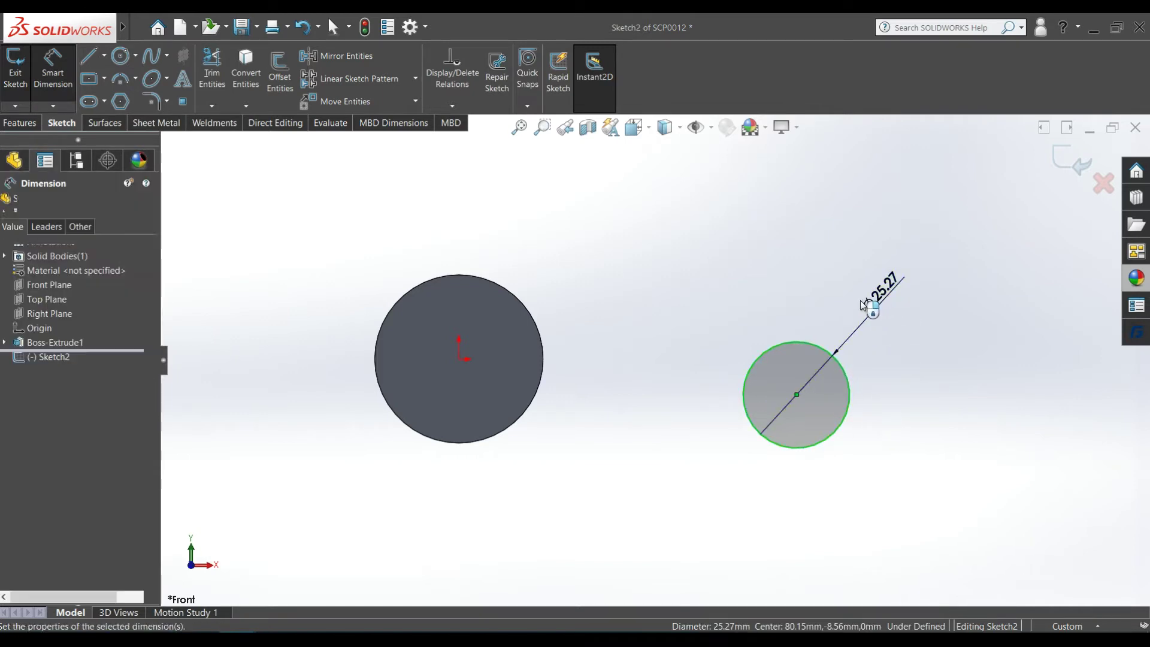
{"action": "type", "text": "60"}
{"action": "key", "text": "Return"}
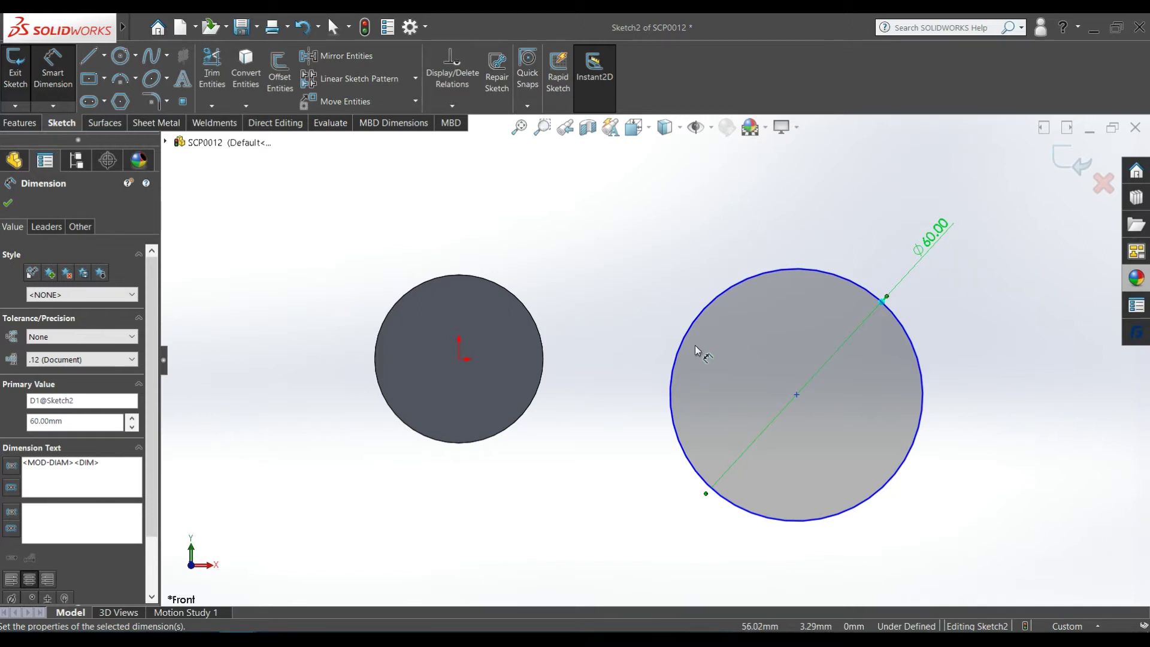
{"action": "left_click", "coordinate": [467, 371]}
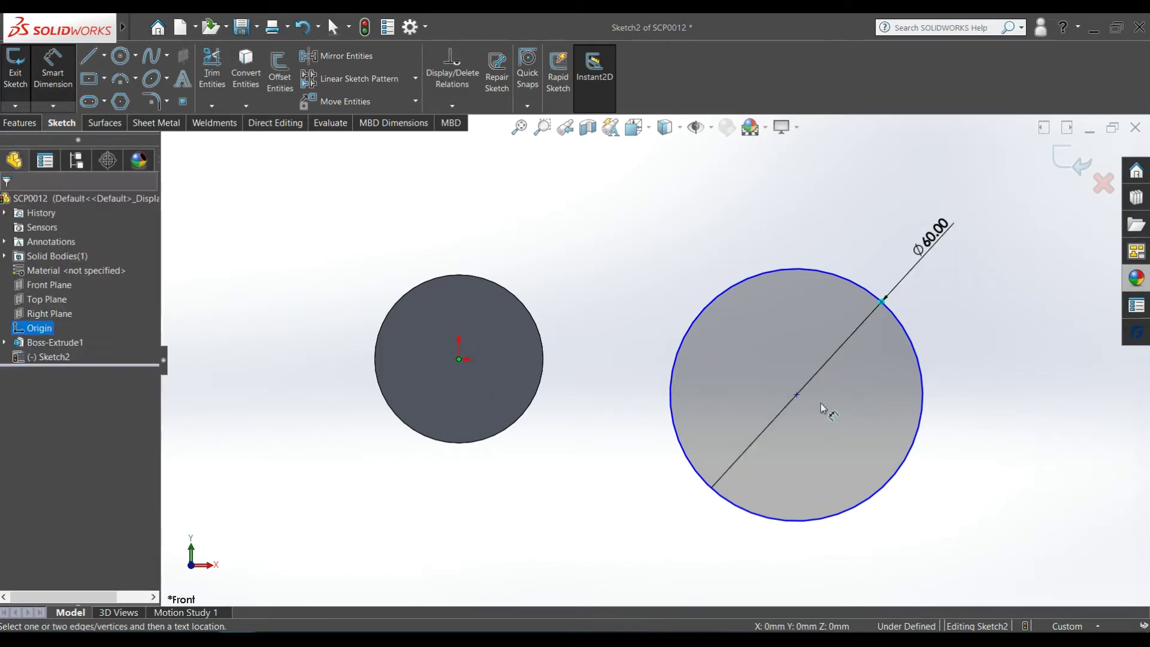
Dimension the circle centre 35 mm vertically from the origin
{"action": "left_click", "coordinate": [797, 396]}
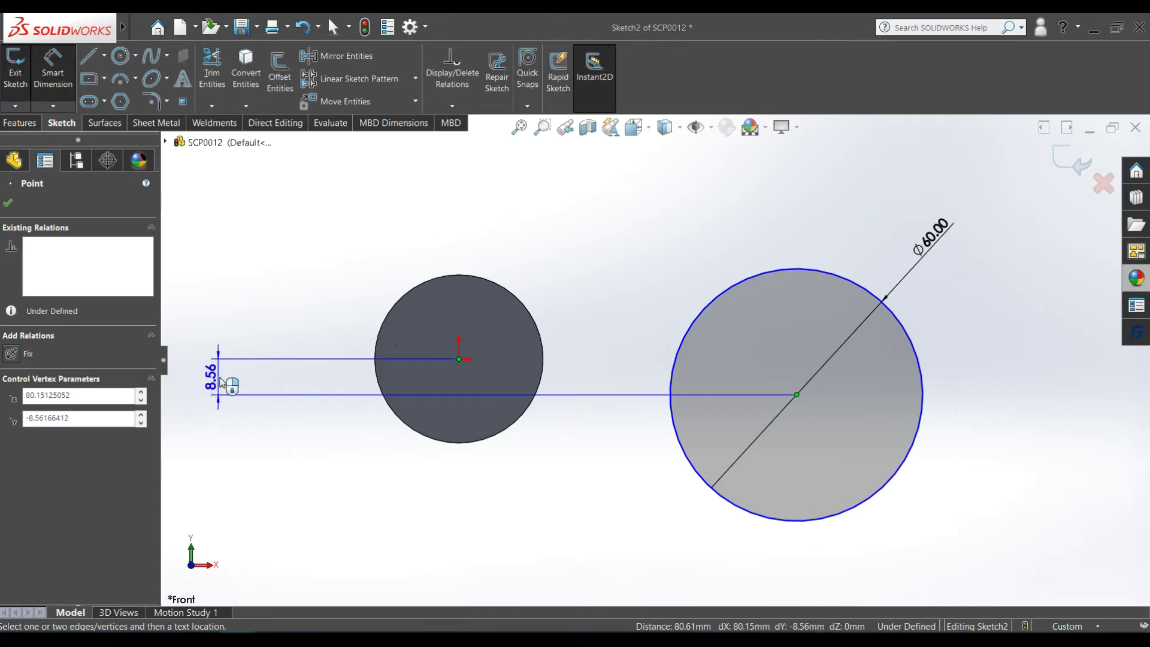
{"action": "left_click", "coordinate": [250, 379]}
{"action": "type", "text": "35"}
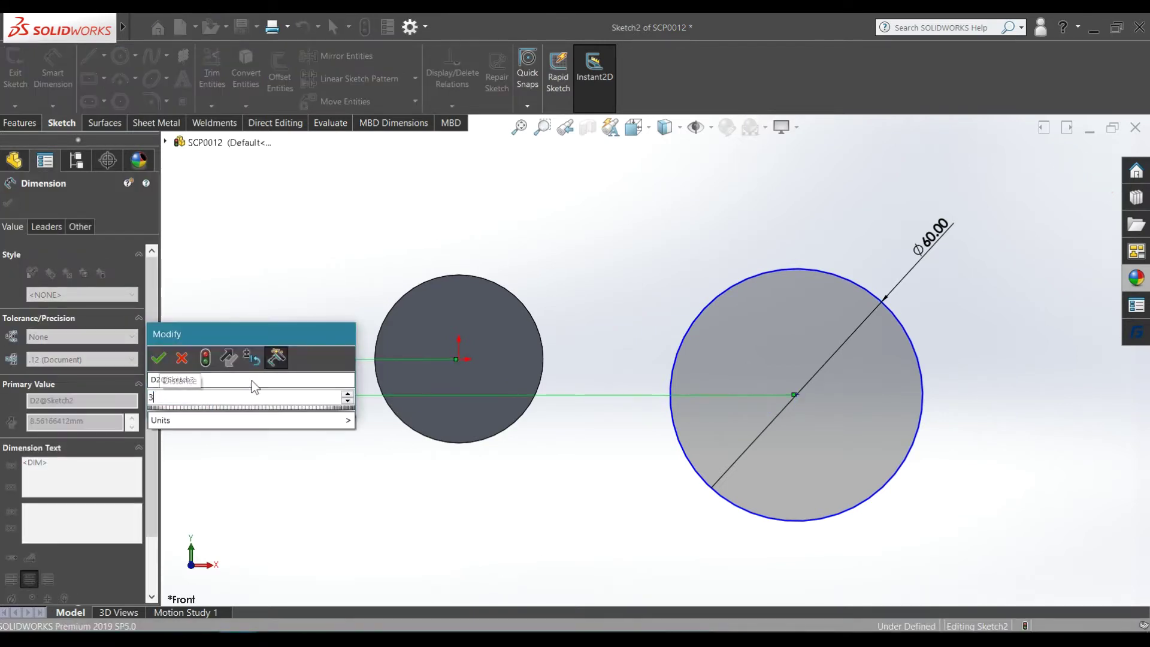
{"action": "key", "text": "Return"}
{"action": "scroll", "coordinate": [650, 377], "scroll_direction": "up", "scroll_amount": 3}
{"action": "key", "text": "Escape"}
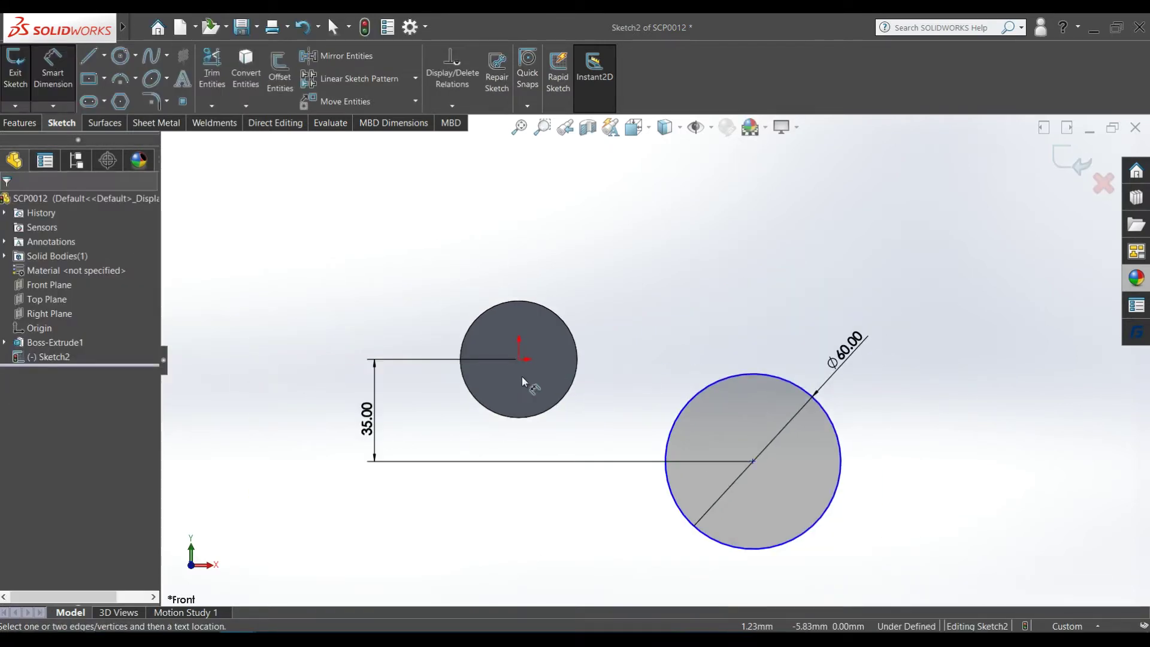
Dimension the circle centre 175 mm horizontally from the origin and exit the sketch
{"action": "left_click", "coordinate": [519, 360]}
{"action": "left_click", "coordinate": [753, 462]}
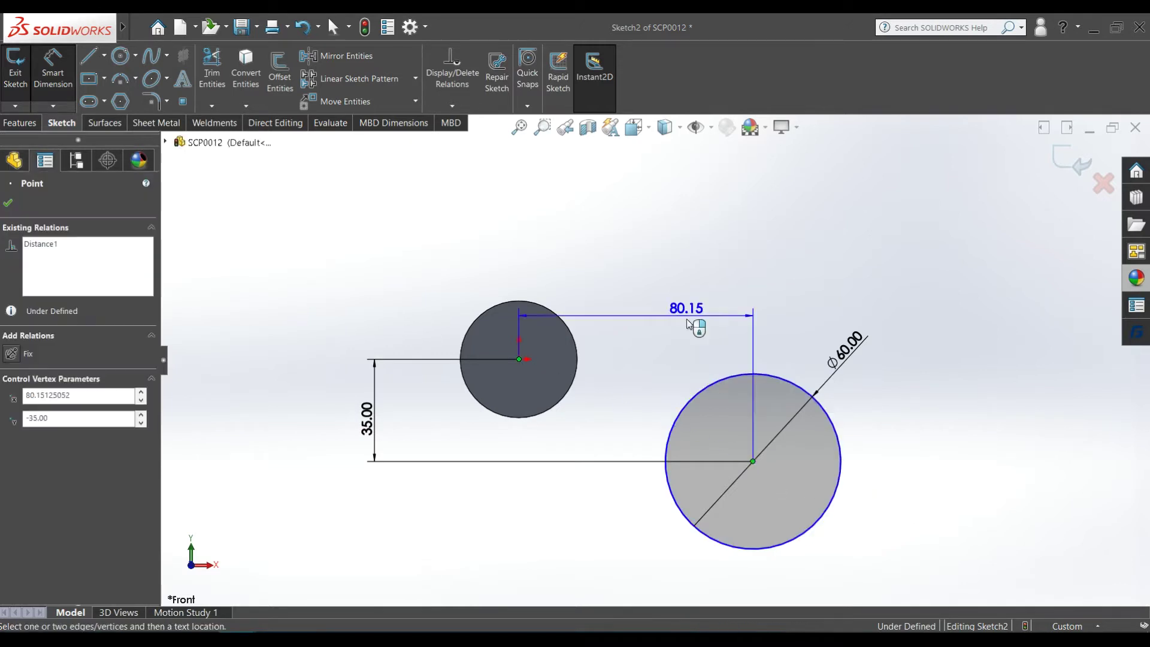
{"action": "left_click", "coordinate": [693, 253]}
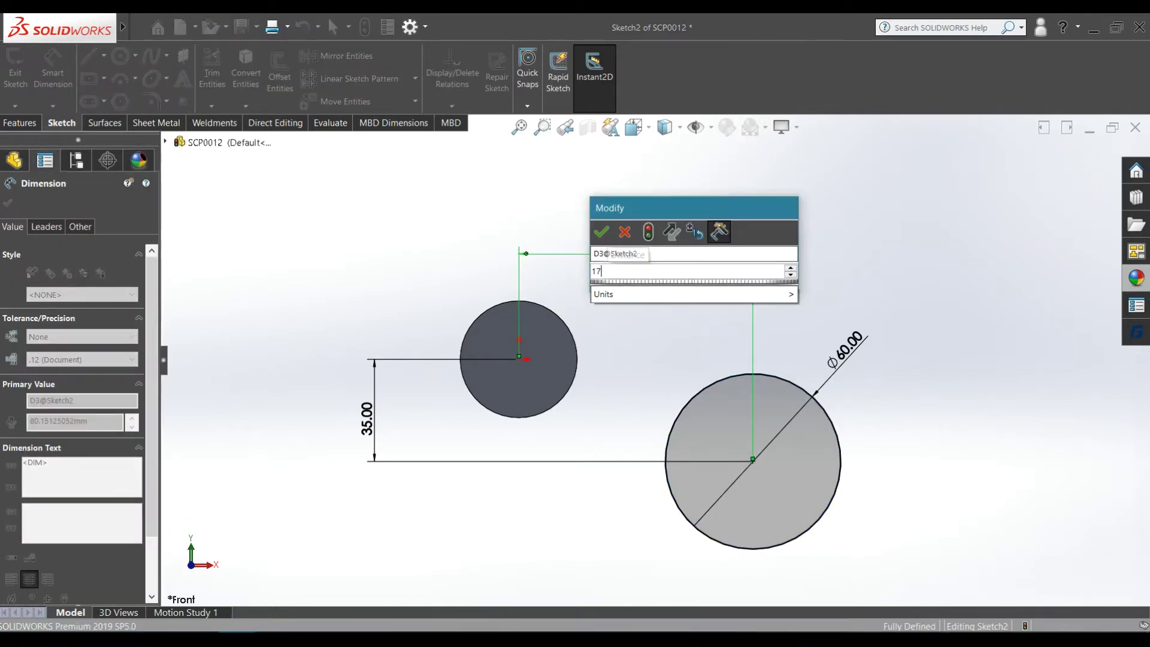
{"action": "key", "text": "Return"}
{"action": "scroll", "coordinate": [744, 367], "scroll_direction": "up", "scroll_amount": 3}
{"action": "key", "text": "Escape"}
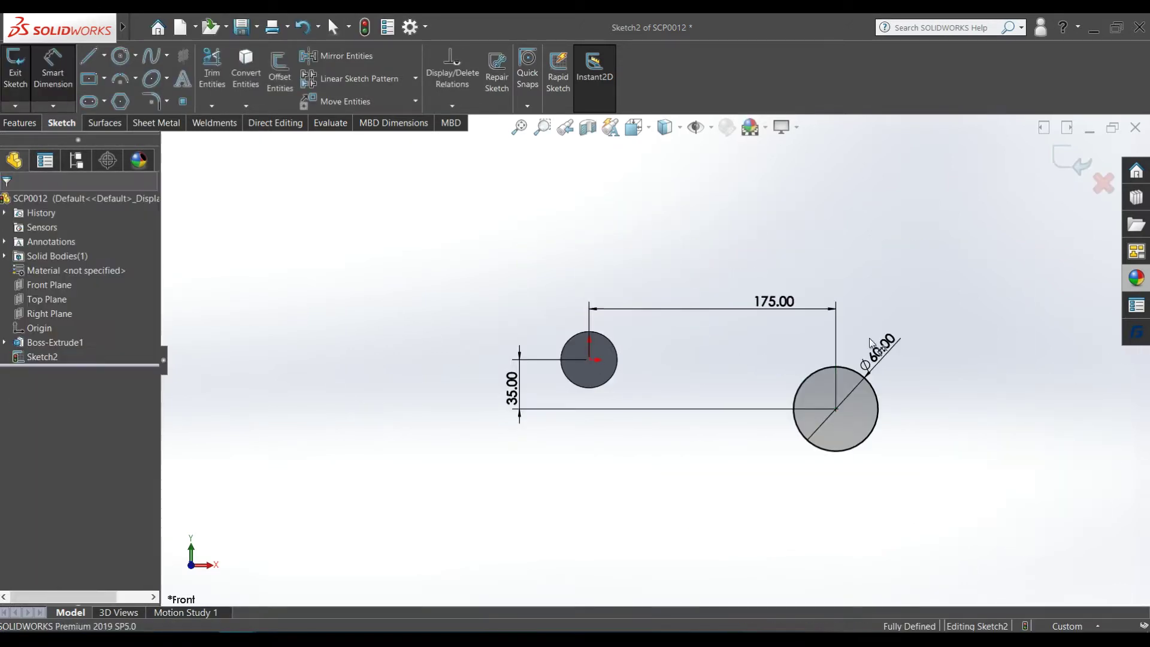
{"action": "middle_click_drag", "start_coordinate": [983, 377], "coordinate": [1009, 462]}
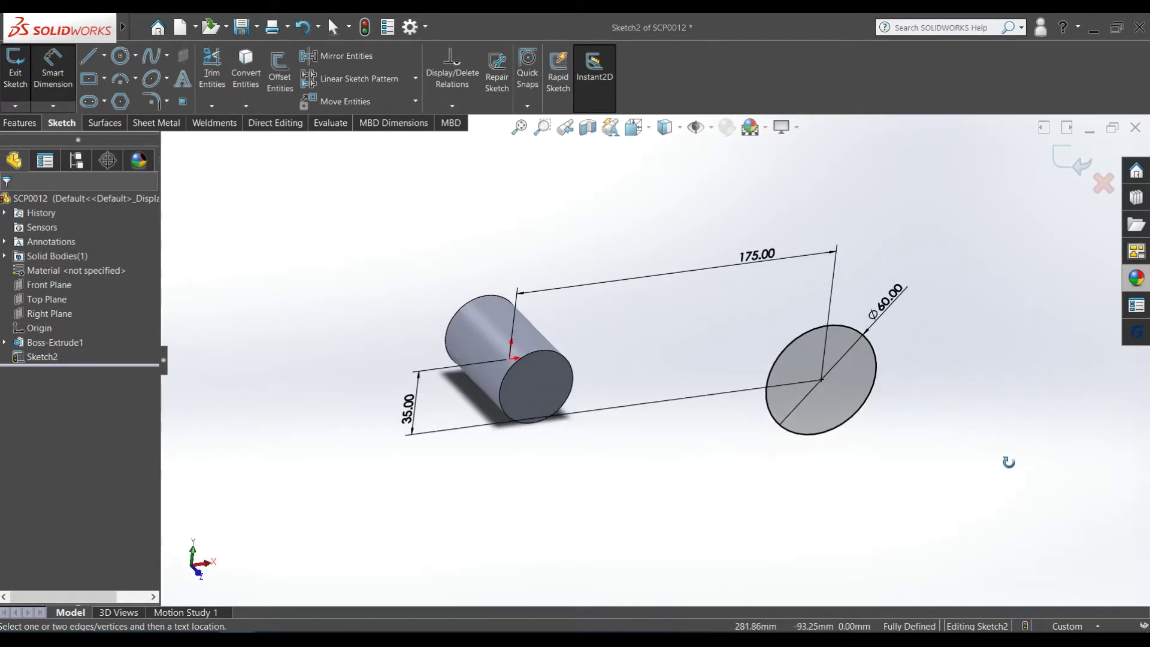
{"action": "left_click", "coordinate": [1071, 160]}
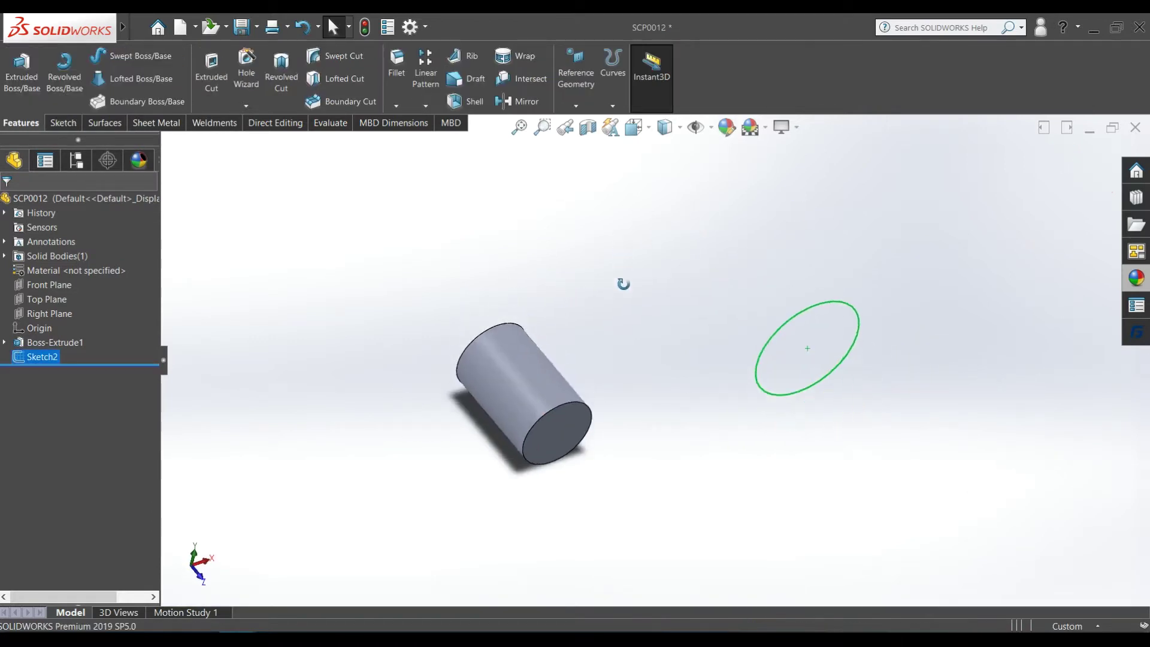
Extrude Sketch2 Mid Plane 100 mm into a separate second cylinder
{"action": "left_click", "coordinate": [25, 81]}
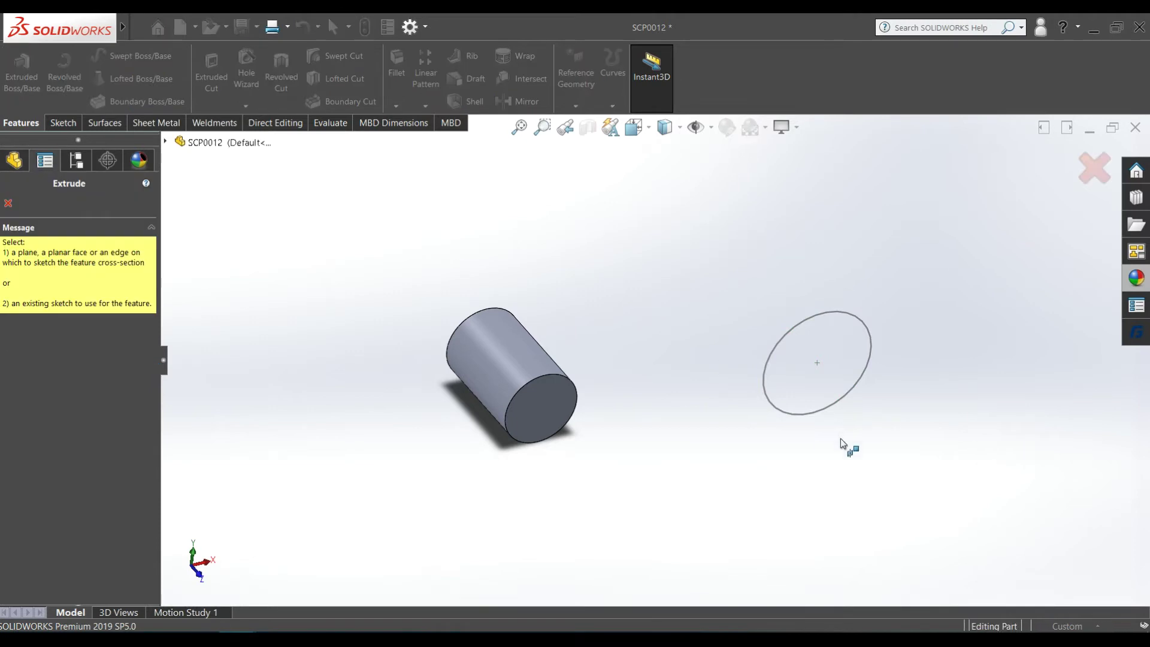
{"action": "left_click", "coordinate": [819, 415]}
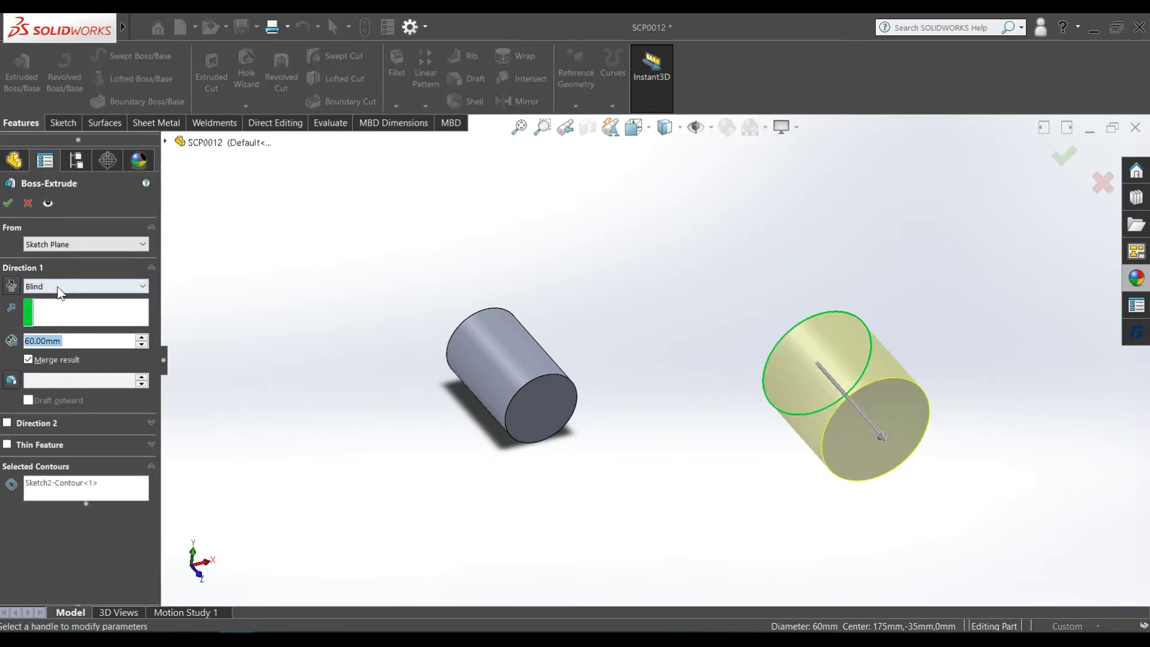
{"action": "left_click", "coordinate": [59, 287]}
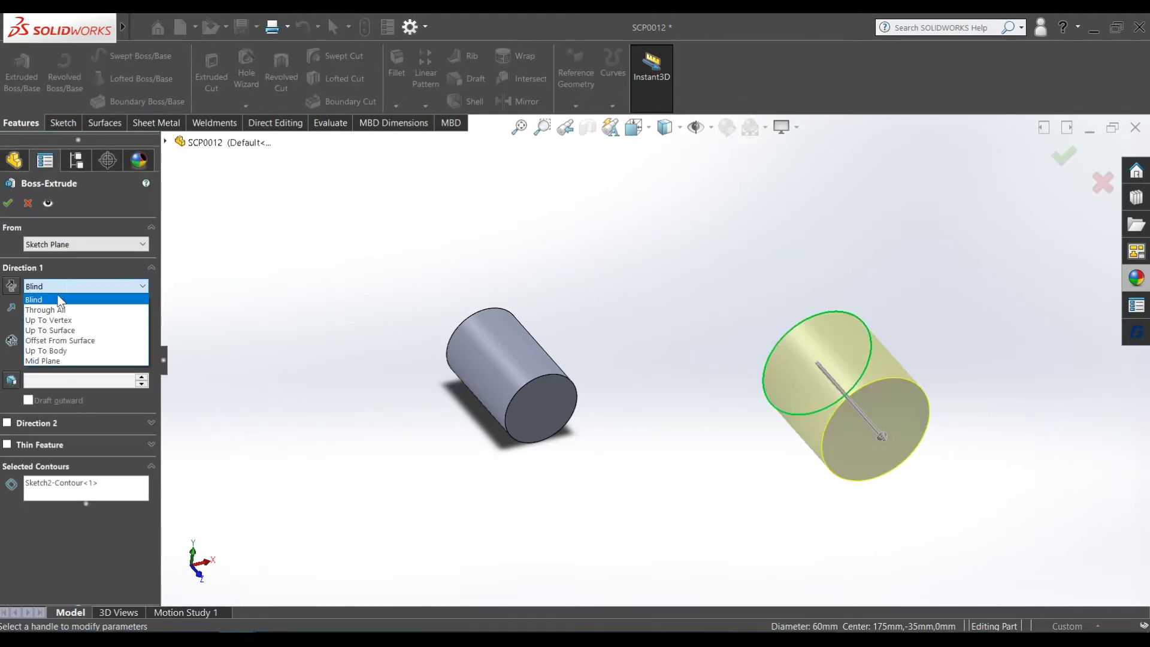
{"action": "left_click", "coordinate": [57, 361]}
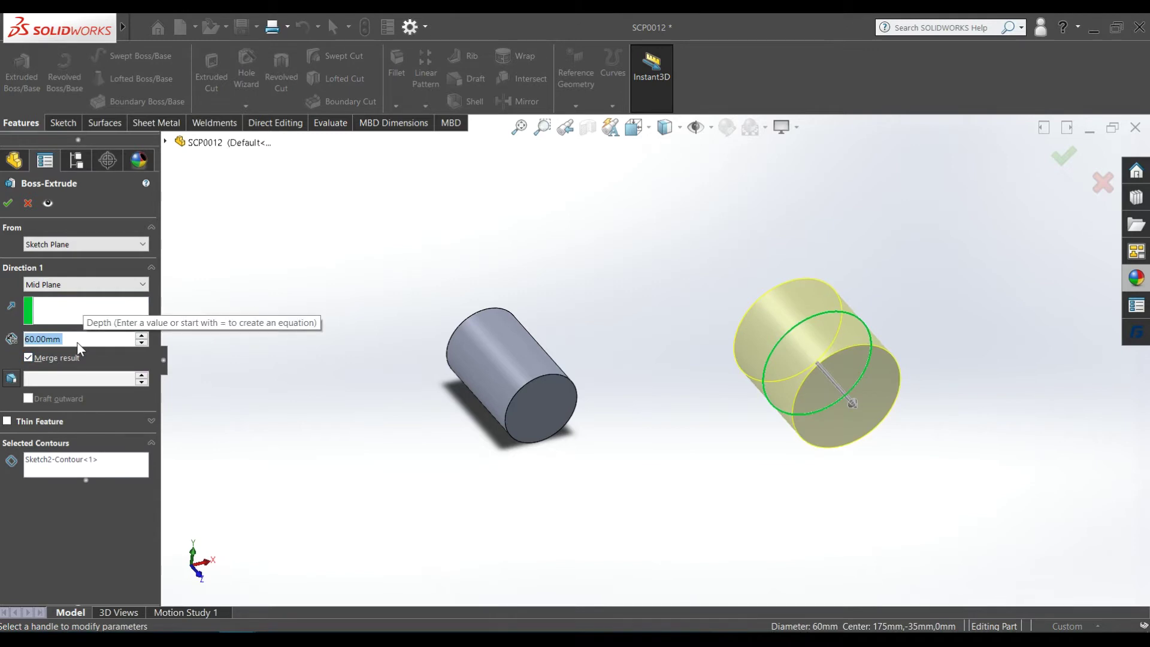
{"action": "scroll", "coordinate": [78, 343], "scroll_direction": "up", "scroll_amount": 3}
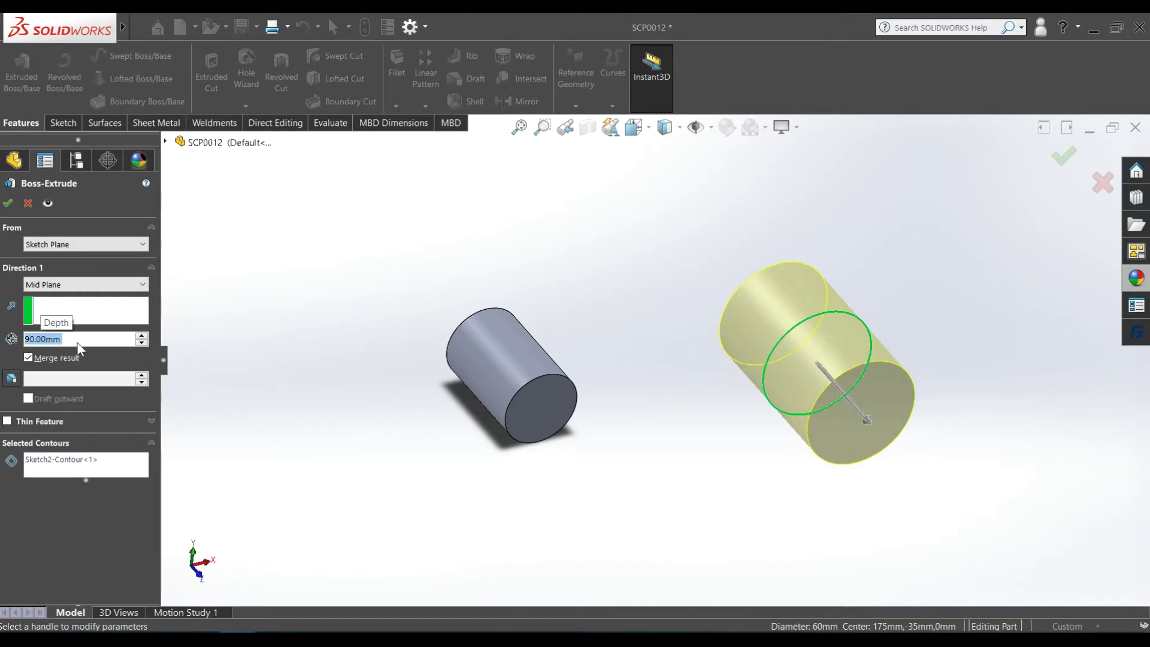
{"action": "mouse_move", "coordinate": [515, 326]}
{"action": "middle_mouse_down"}
{"action": "mouse_move", "coordinate": [527, 329]}
{"action": "mouse_move", "coordinate": [514, 436]}
{"action": "mouse_move", "coordinate": [694, 396]}
{"action": "mouse_move", "coordinate": [691, 339]}
{"action": "mouse_move", "coordinate": [694, 349]}
{"action": "middle_mouse_up"}
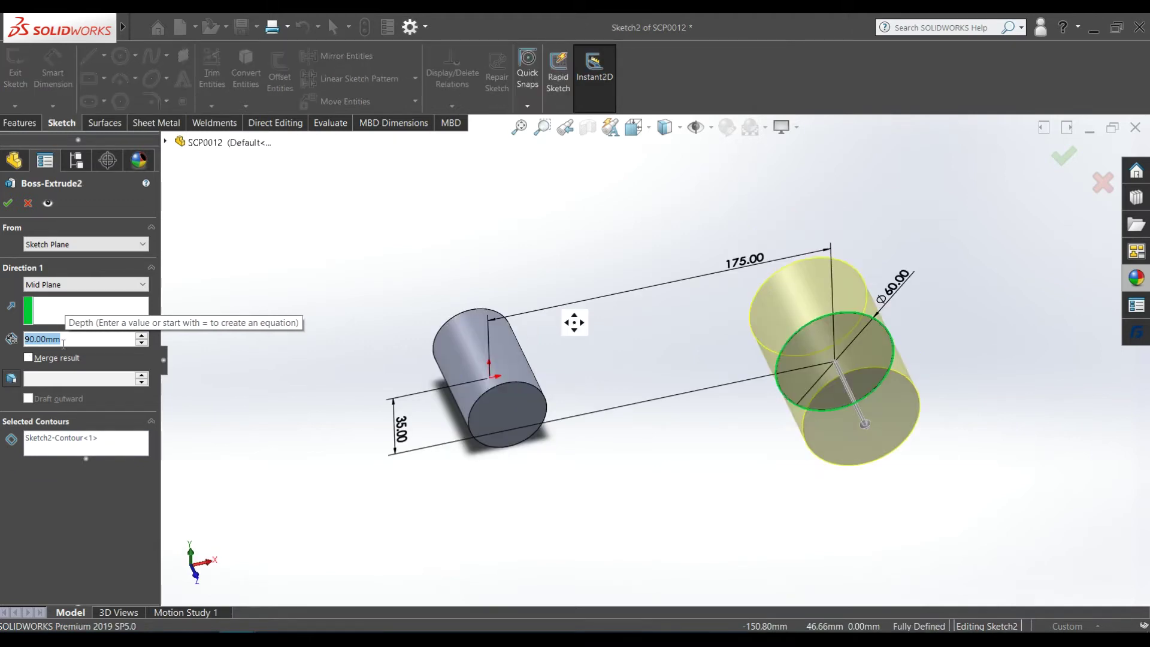
{"action": "type", "text": "100"}
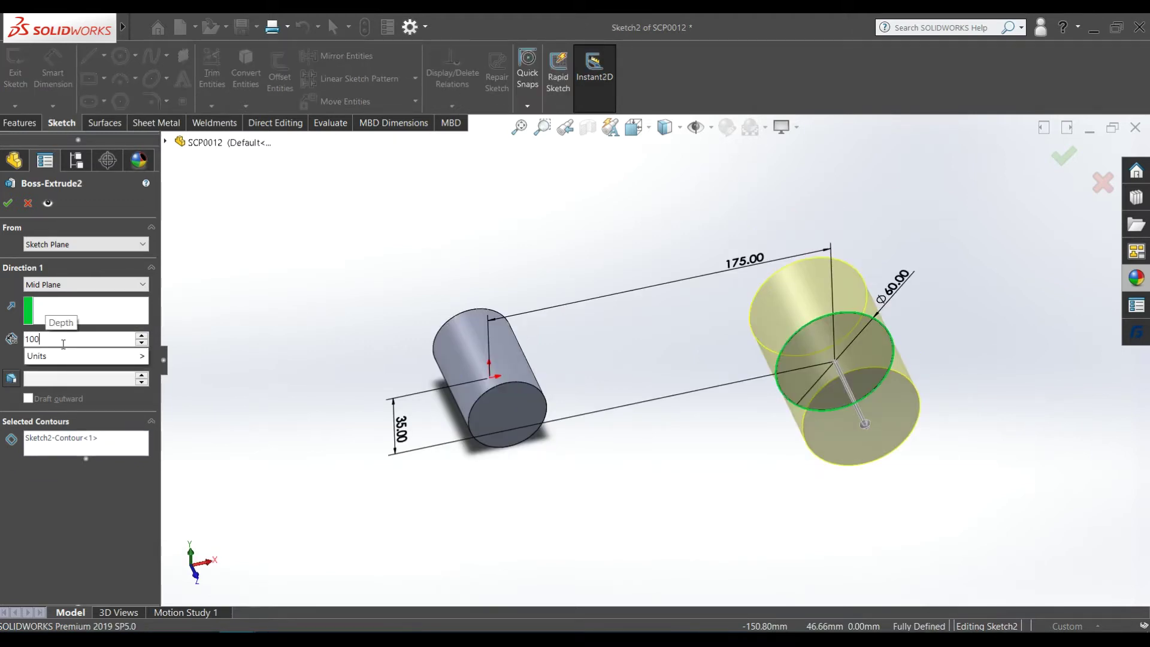
{"action": "key", "text": "Return"}
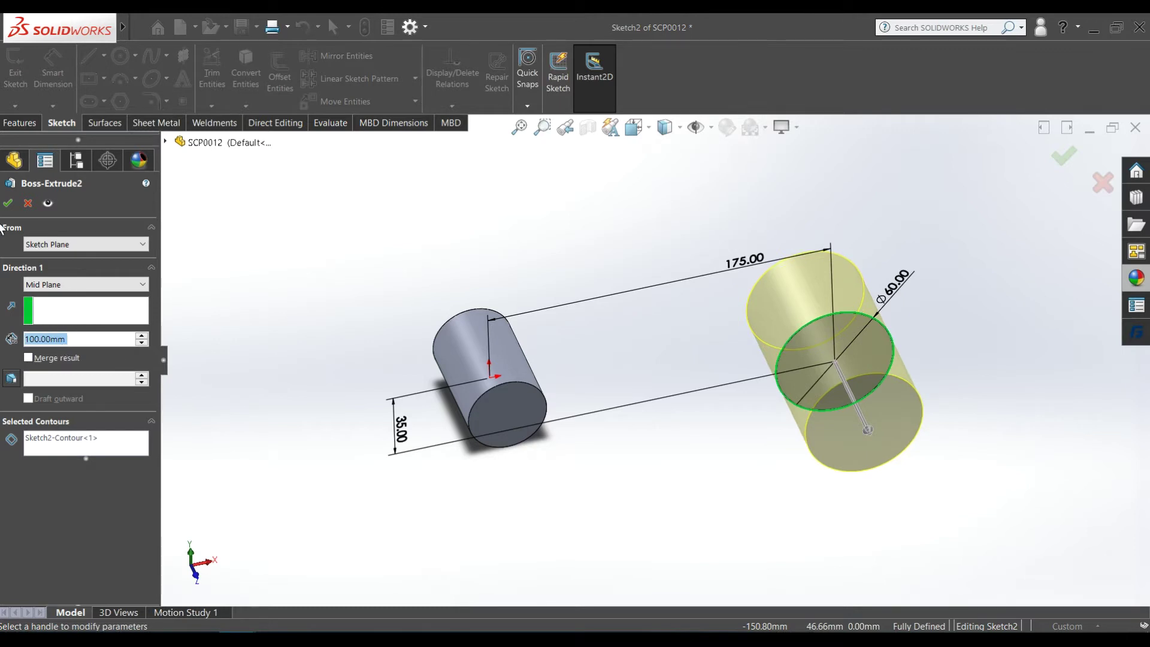
{"action": "left_click", "coordinate": [9, 204]}
{"action": "mouse_move", "coordinate": [604, 192]}
{"action": "middle_mouse_down"}
{"action": "mouse_move", "coordinate": [693, 196]}
{"action": "mouse_move", "coordinate": [690, 243]}
{"action": "middle_mouse_up"}
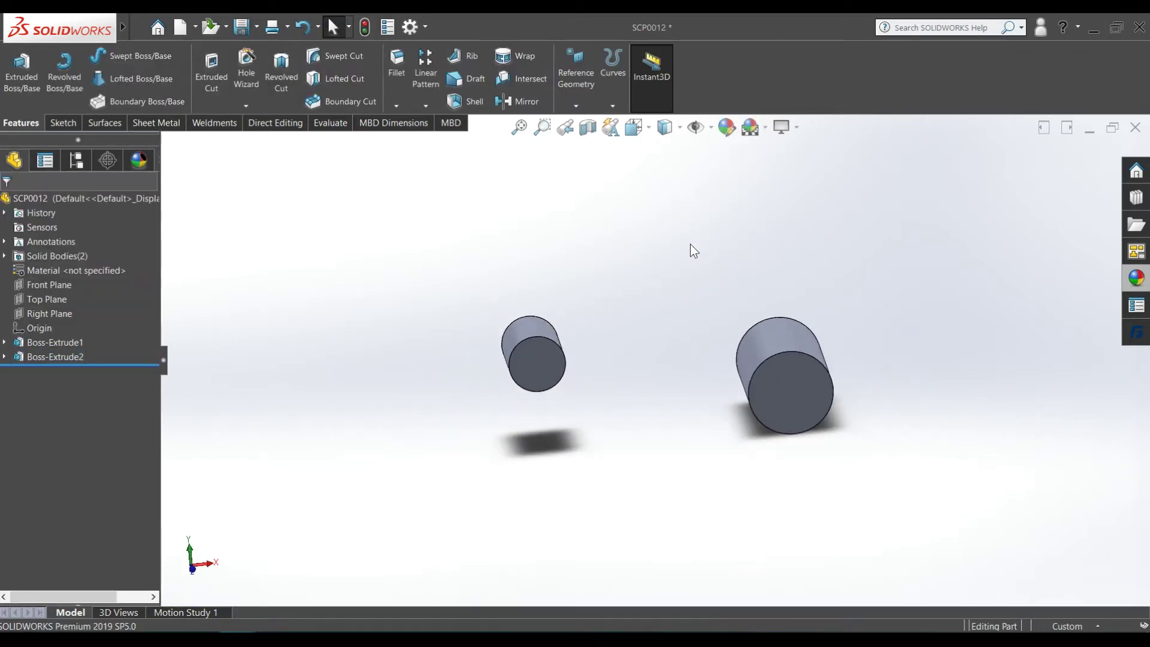
On the Front Plane, draw a three-segment line from one cylinder centre to the other
{"action": "left_click", "coordinate": [54, 292]}
{"action": "left_click", "coordinate": [60, 271]}
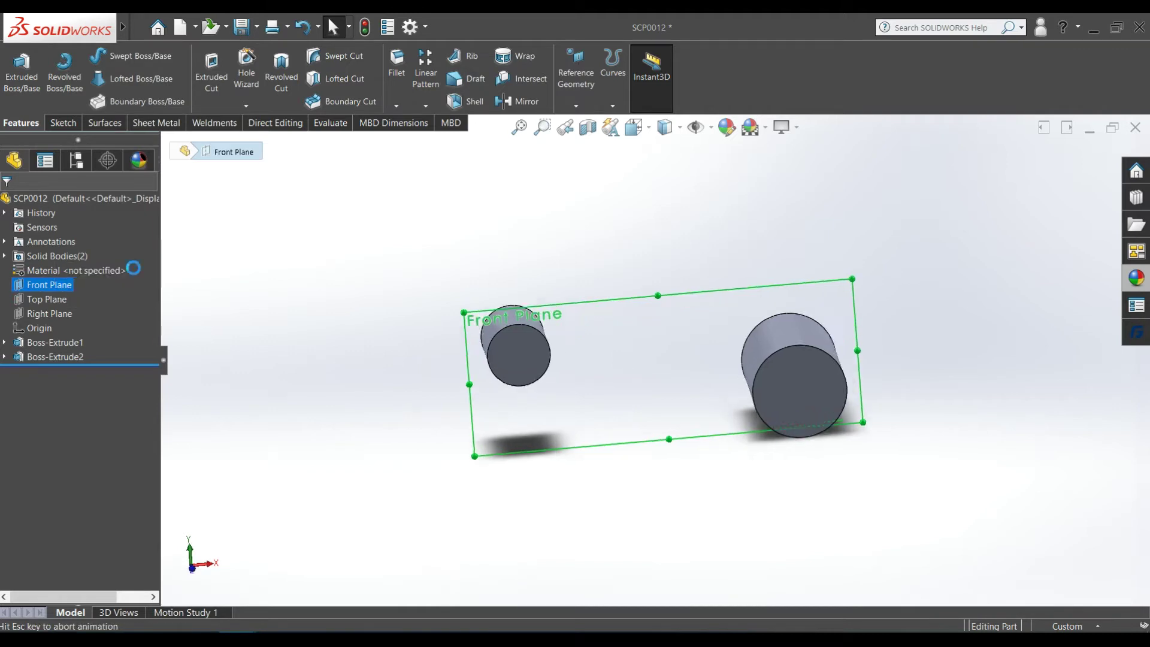
{"action": "left_click", "coordinate": [612, 319]}
{"action": "left_click", "coordinate": [87, 60]}
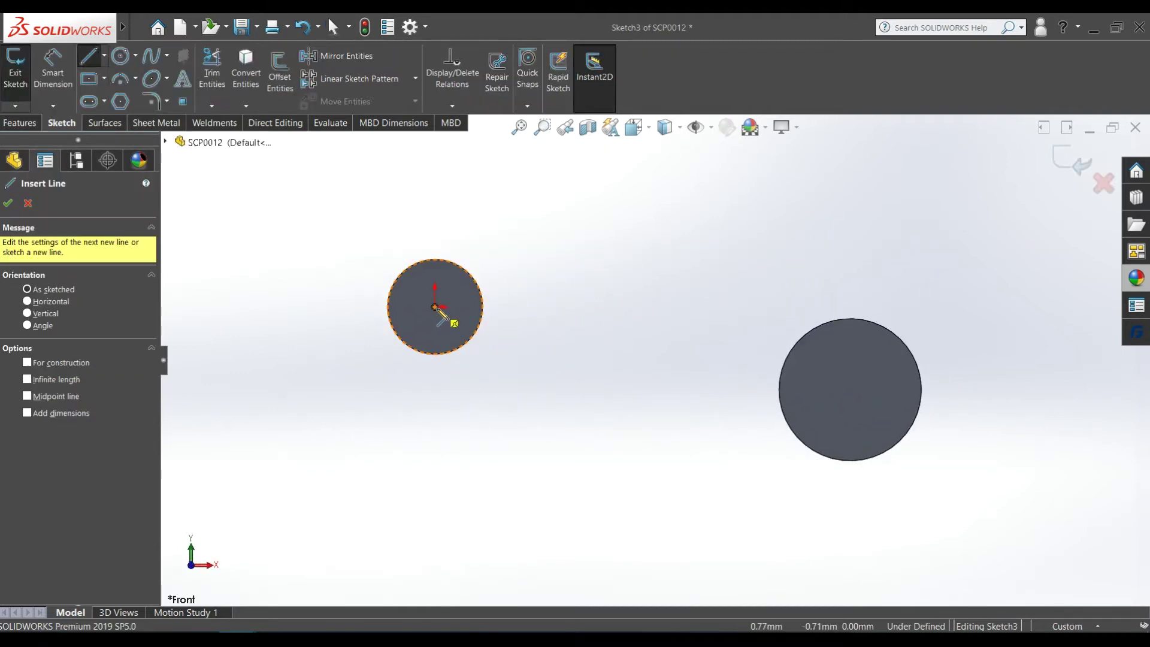
{"action": "left_click", "coordinate": [436, 308]}
{"action": "left_click", "coordinate": [563, 307]}
{"action": "left_click", "coordinate": [639, 382]}
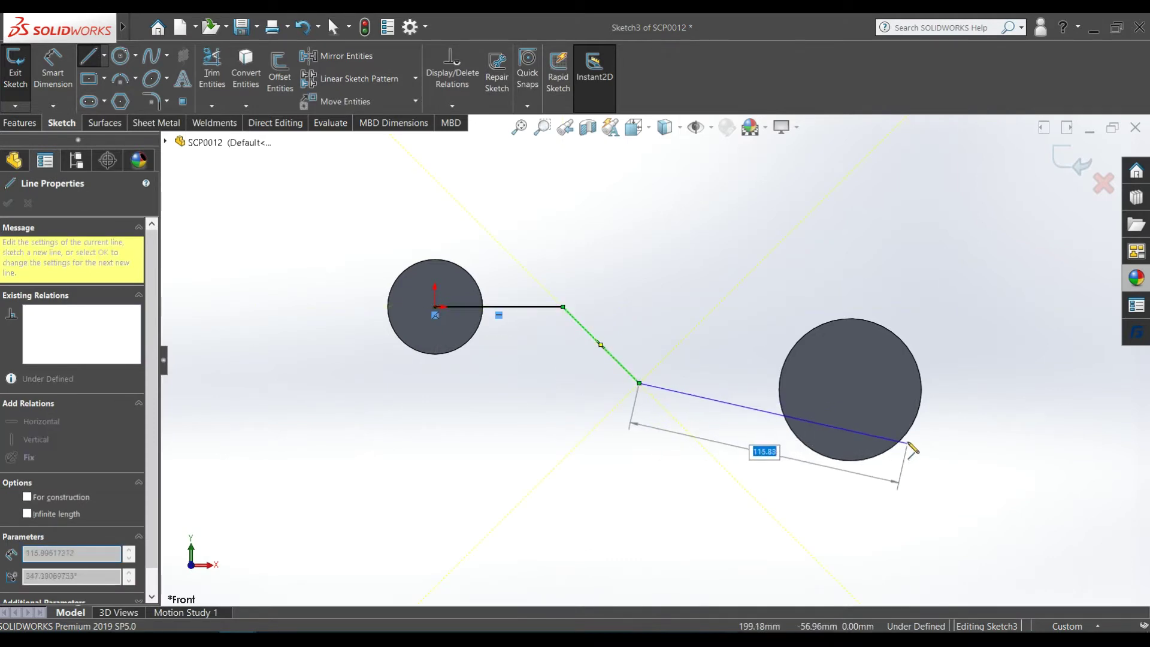
{"action": "left_click", "coordinate": [850, 389]}
{"action": "key", "text": "Escape"}
Make the last segment horizontal and dimension the top segment to 50 mm
{"action": "left_click", "coordinate": [723, 386]}
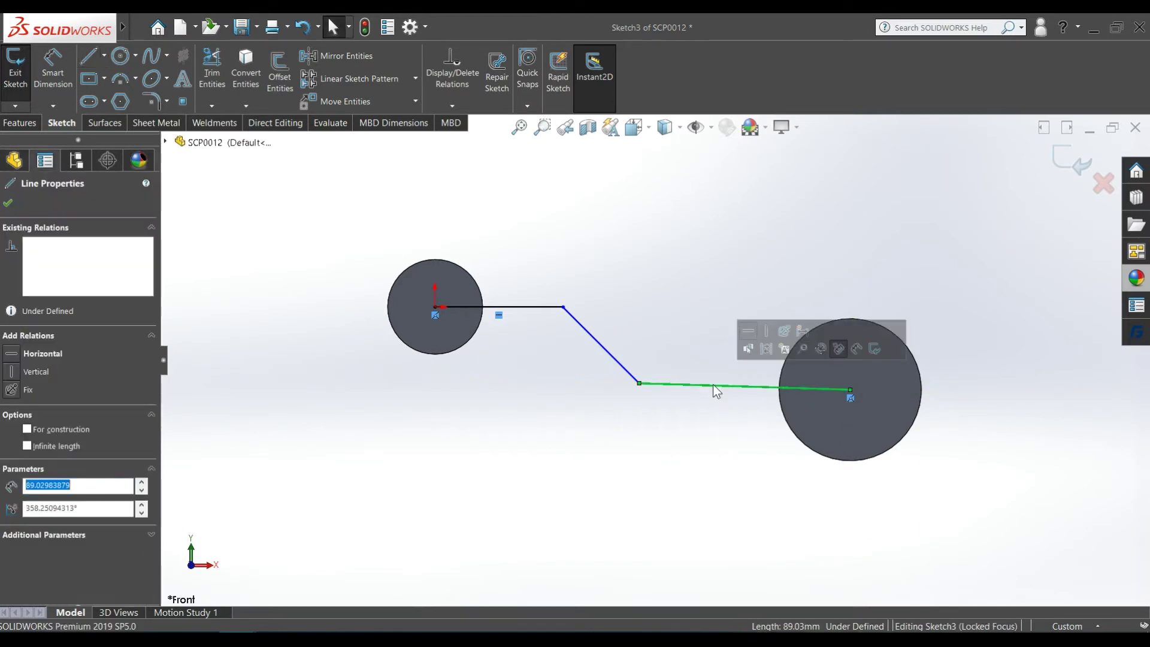
{"action": "left_click", "coordinate": [762, 345]}
{"action": "left_click", "coordinate": [343, 242]}
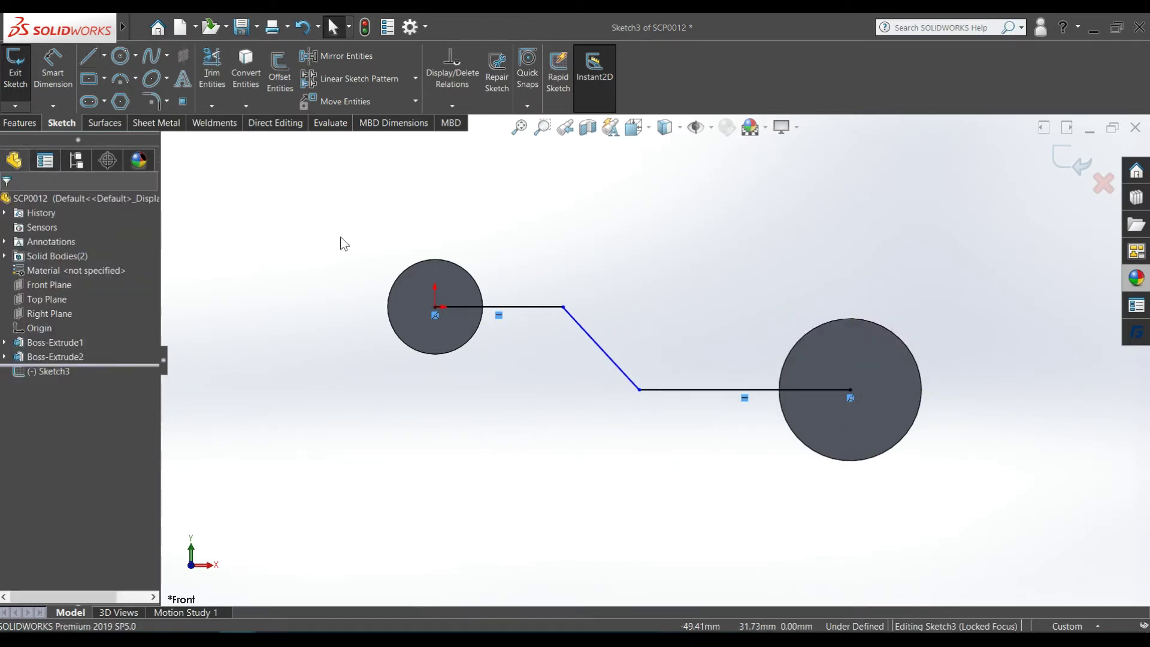
{"action": "left_click", "coordinate": [44, 76]}
{"action": "left_click", "coordinate": [539, 315]}
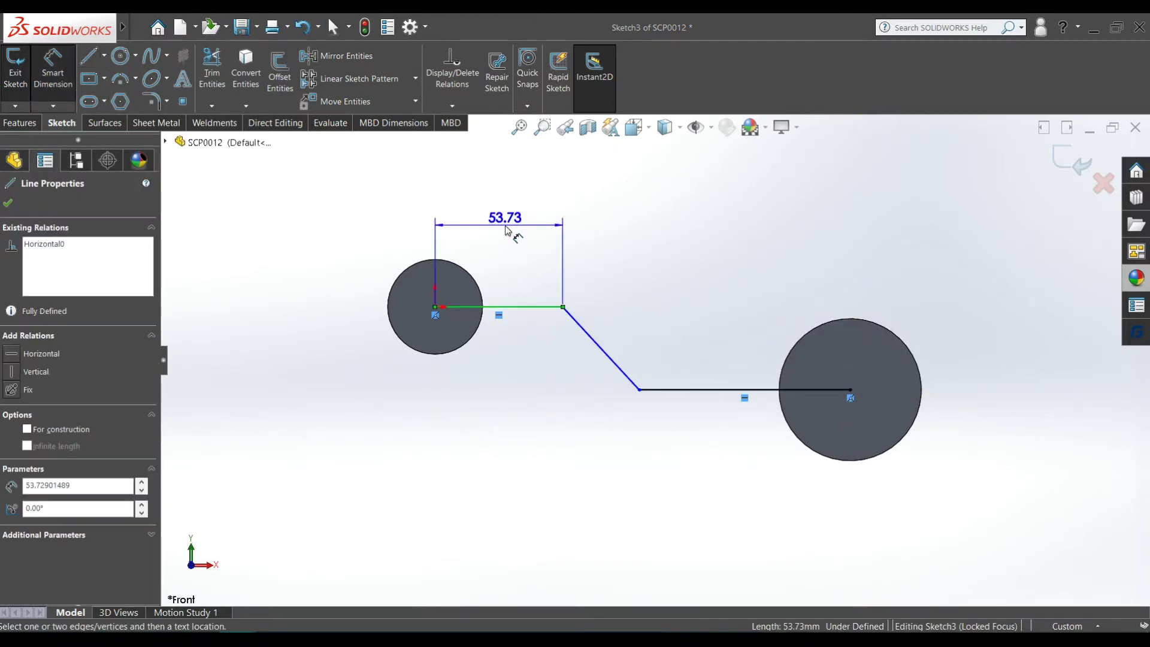
{"action": "left_click", "coordinate": [509, 230]}
{"action": "type", "text": "50"}
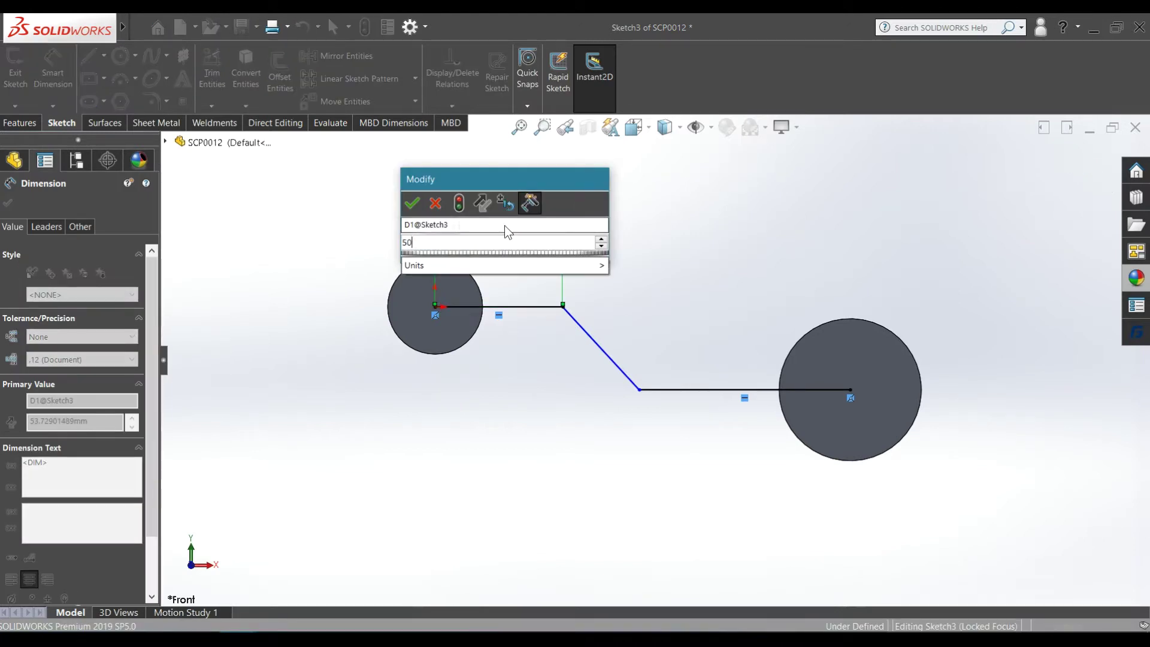
{"action": "key", "text": "Return"}
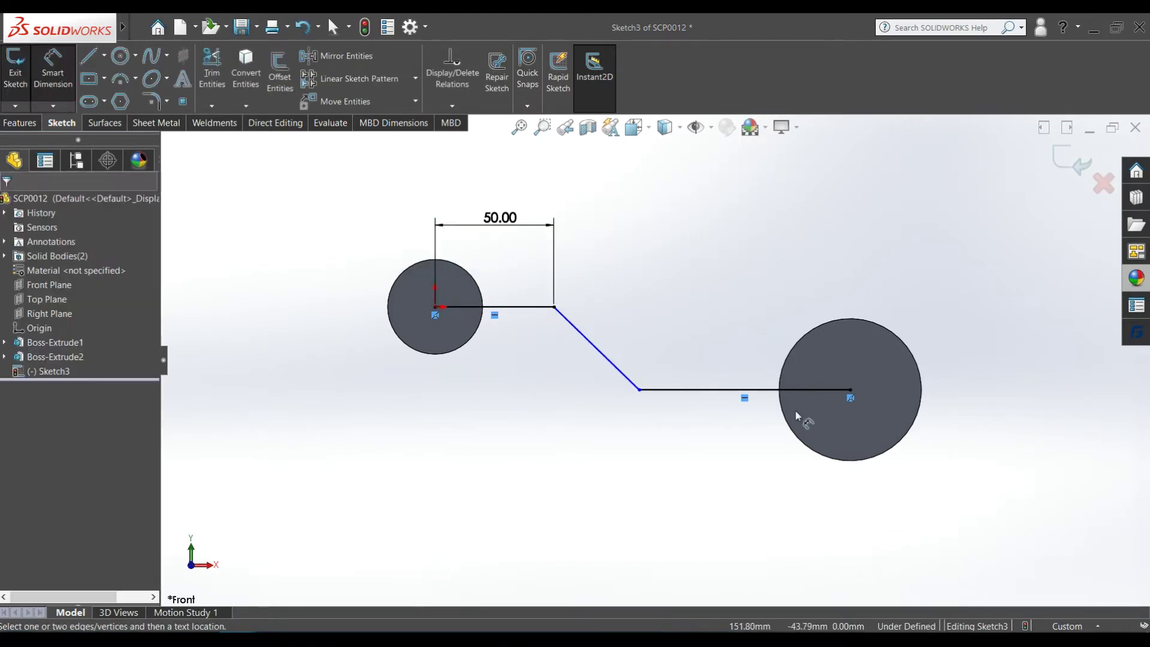
Dimension the bottom segment to 60 mm and exit the sketch
{"action": "left_click", "coordinate": [775, 397]}
{"action": "left_click", "coordinate": [771, 482]}
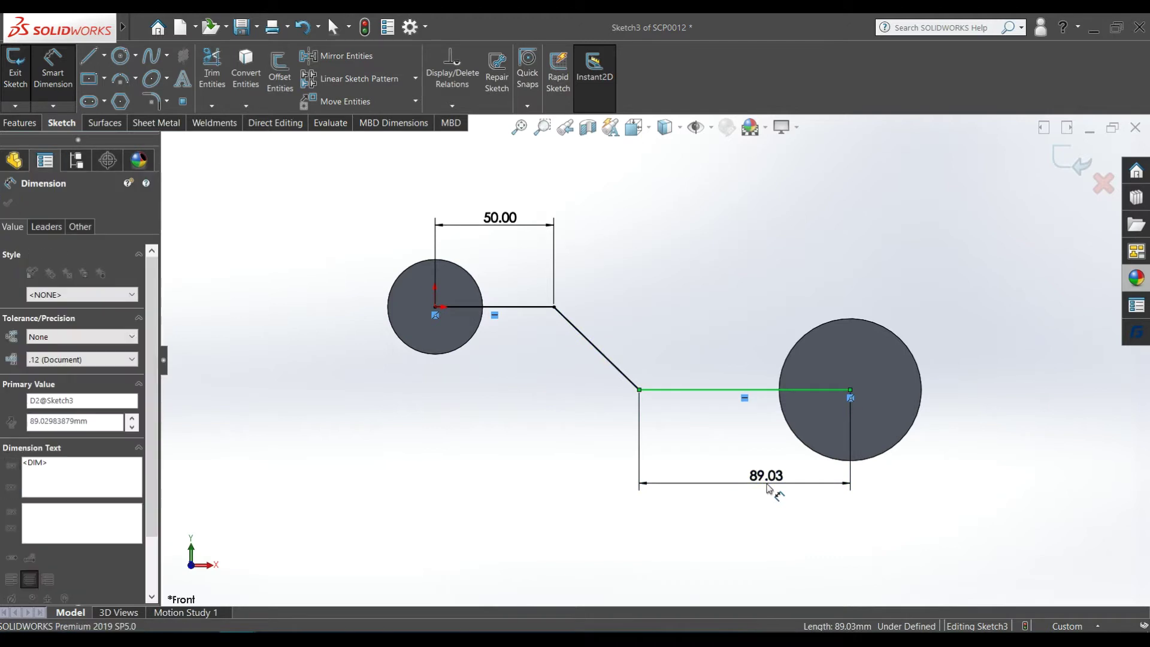
{"action": "type", "text": "60"}
{"action": "key", "text": "Return"}
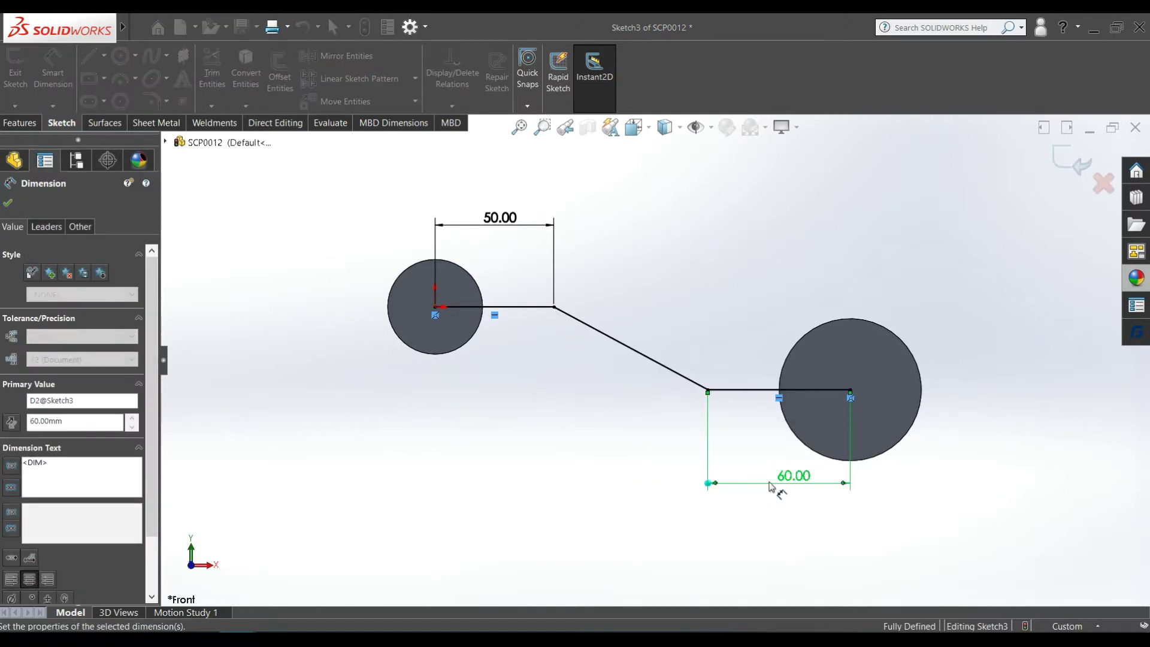
{"action": "left_click", "coordinate": [1070, 161]}
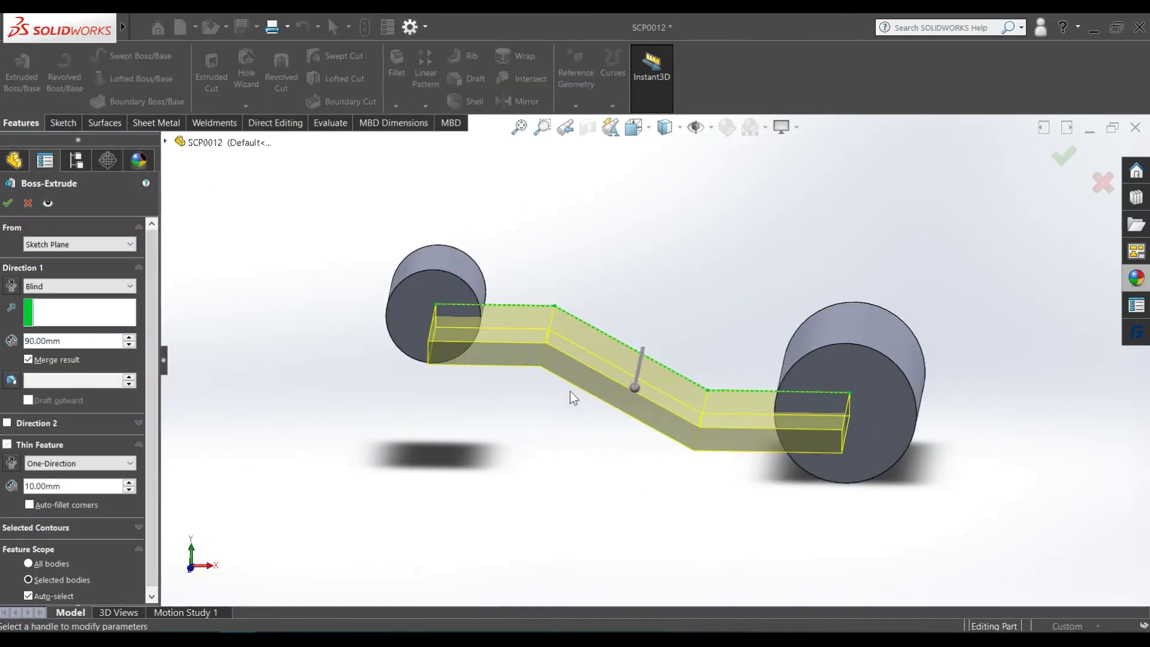
Set extrude Direction 1 to Up To Surface at the large cylinder's end face
{"action": "key", "text": "ctrl+1"}
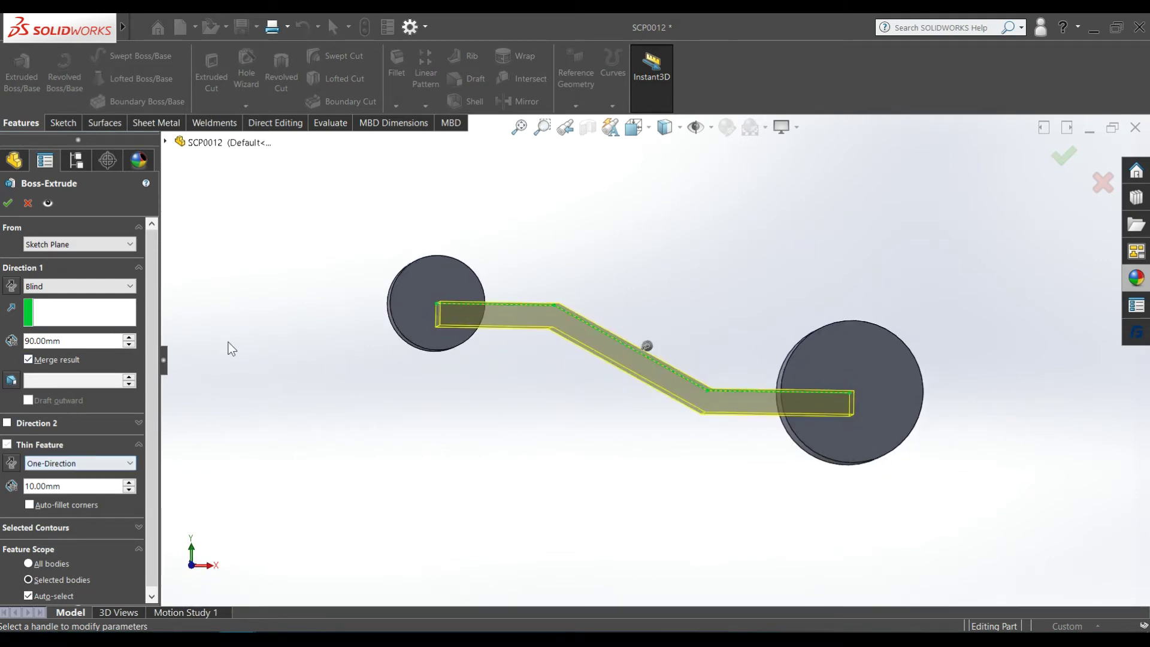
{"action": "left_click", "coordinate": [82, 286]}
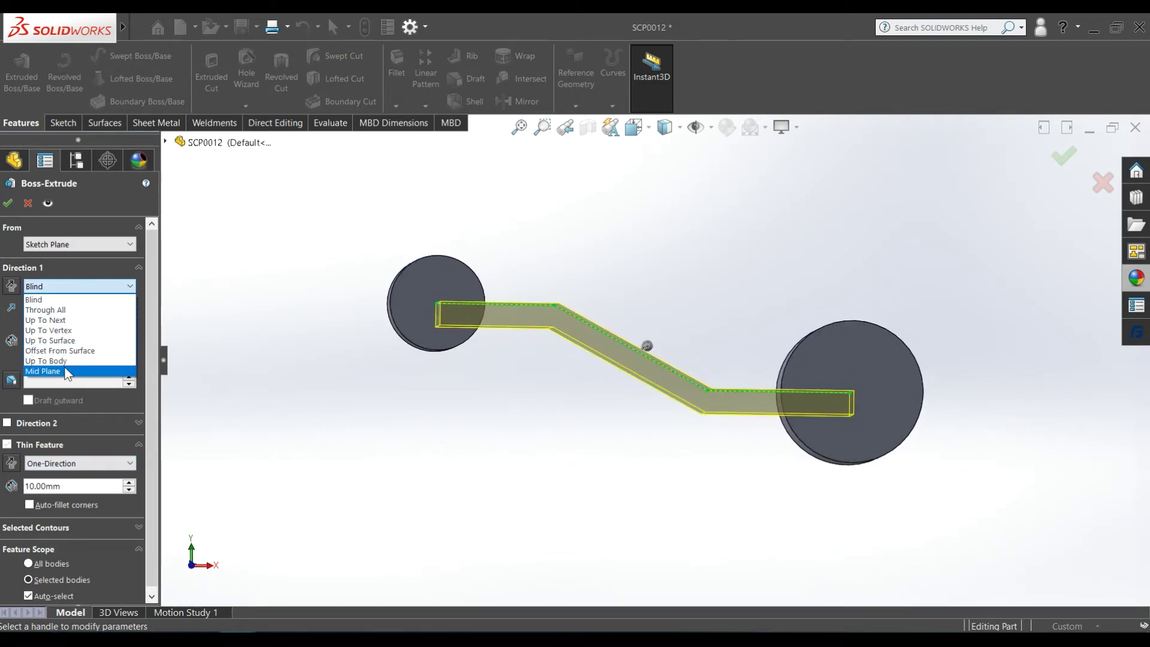
{"action": "left_click", "coordinate": [66, 340]}
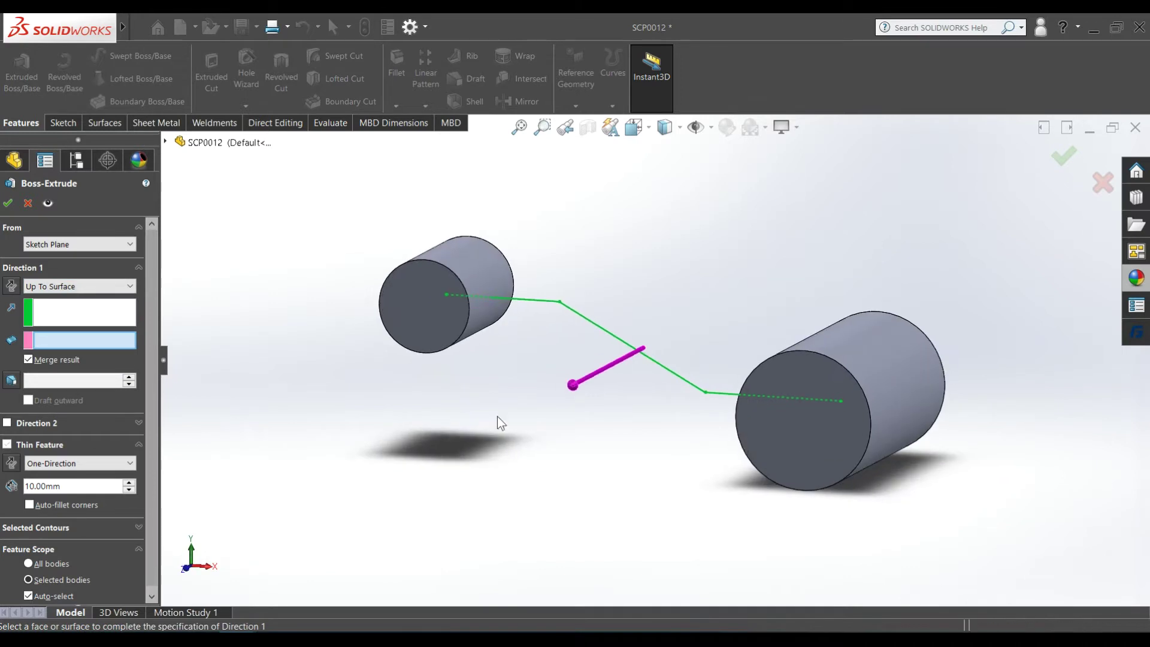
{"action": "left_click", "coordinate": [809, 447]}
{"action": "middle_click_drag", "start_coordinate": [604, 376], "coordinate": [297, 413]}
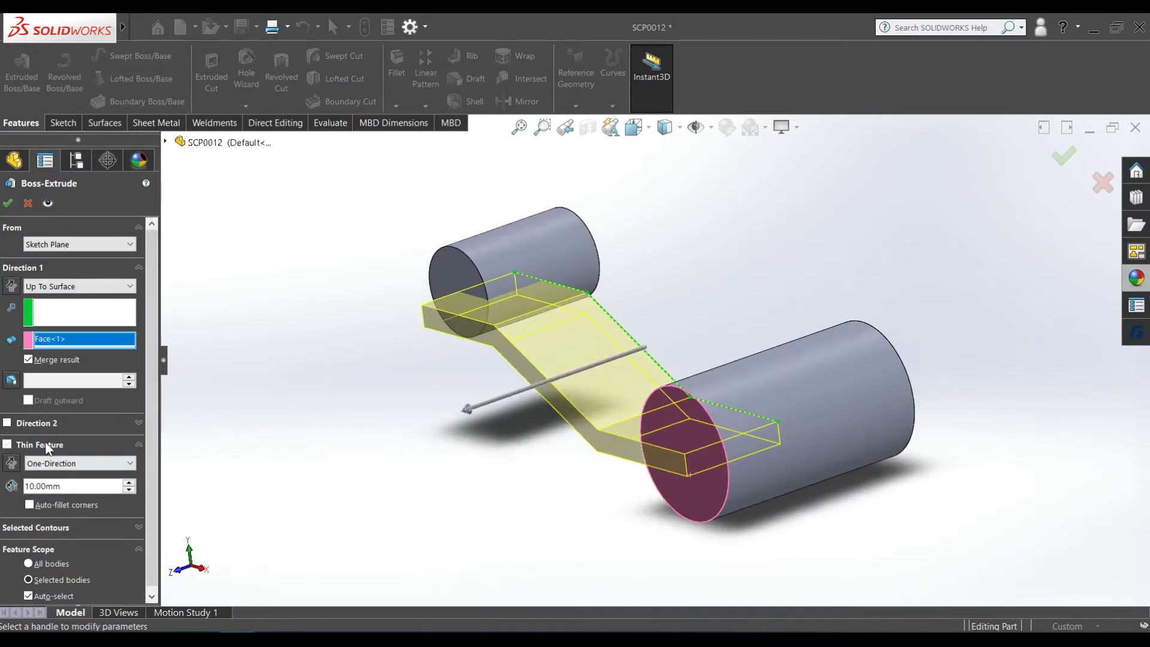
Add Direction 2 as Up To Surface at the other cylinder's end face
{"action": "left_click", "coordinate": [60, 424]}
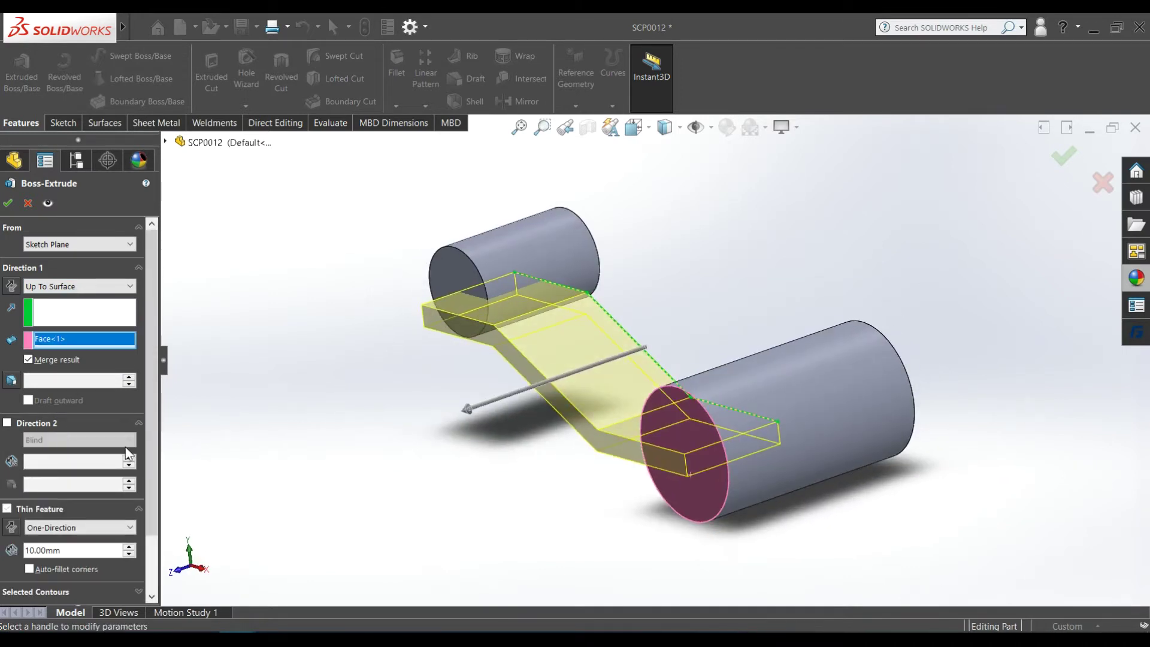
{"action": "left_click", "coordinate": [7, 423]}
{"action": "left_click", "coordinate": [84, 440]}
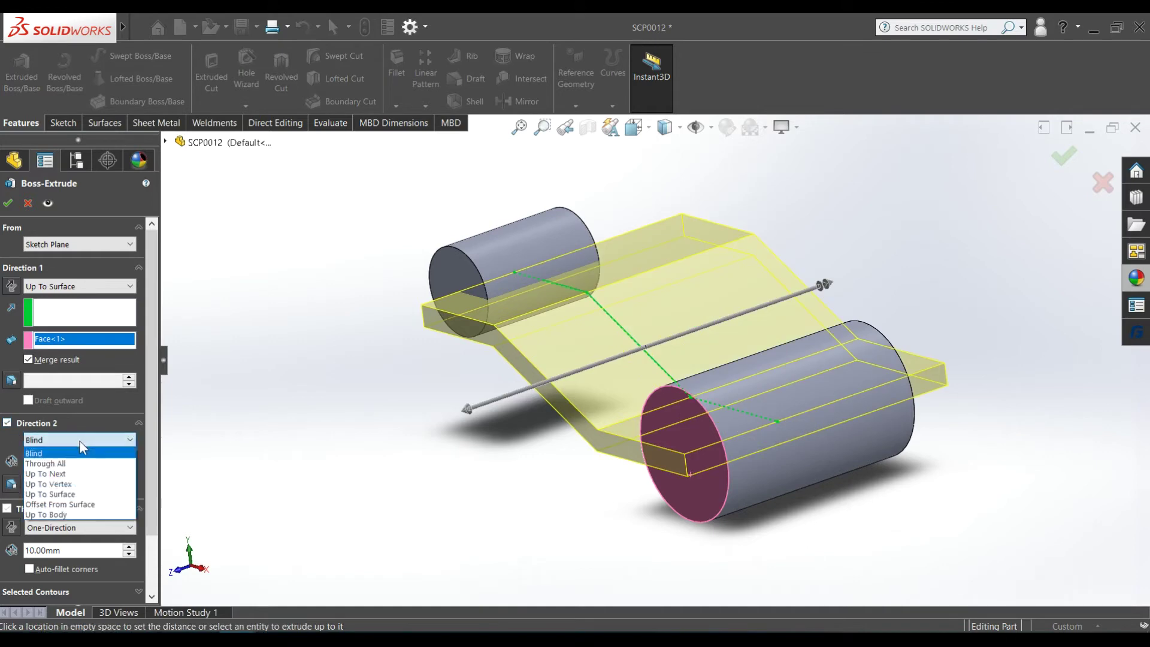
{"action": "left_click", "coordinate": [75, 494]}
{"action": "middle_click_drag", "start_coordinate": [837, 319], "coordinate": [762, 367]}
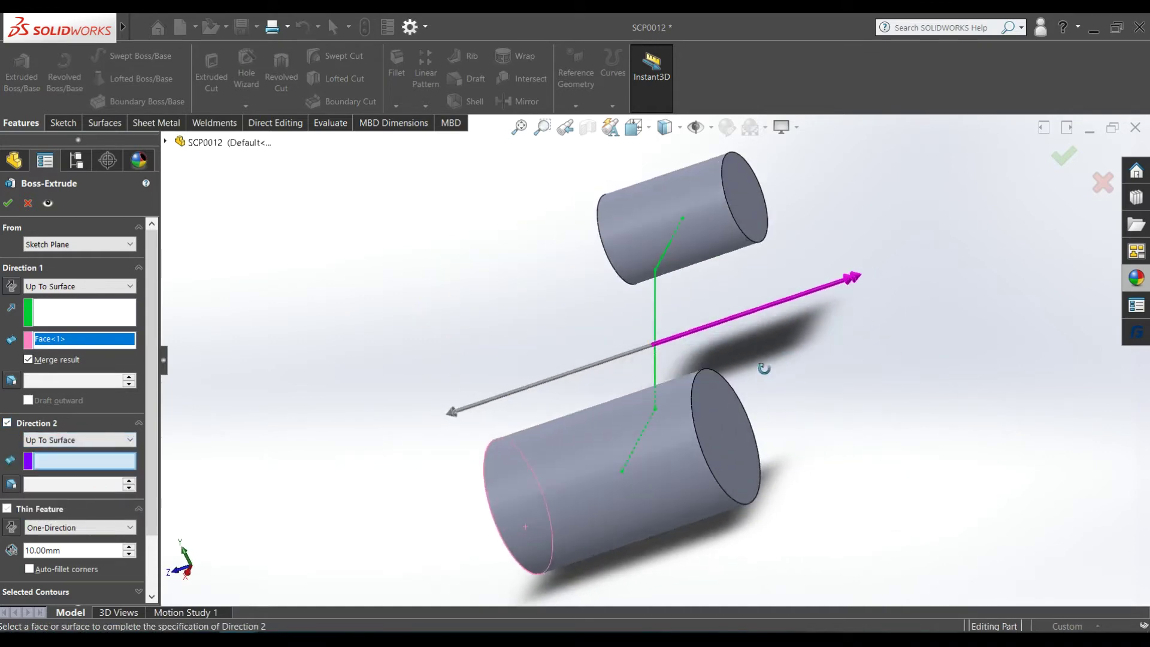
{"action": "left_click", "coordinate": [710, 433]}
{"action": "key", "text": "ctrl+1"}
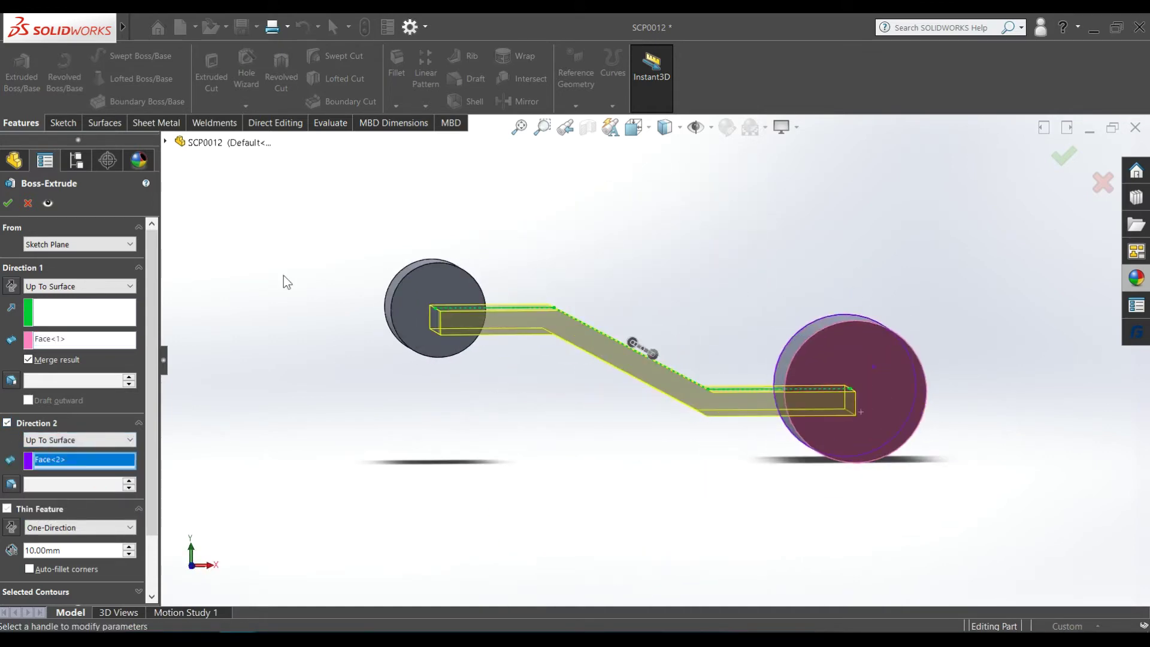
Make it a 20 mm Mid-Plane thin feature and accept the extrusion
{"action": "left_click", "coordinate": [103, 530]}
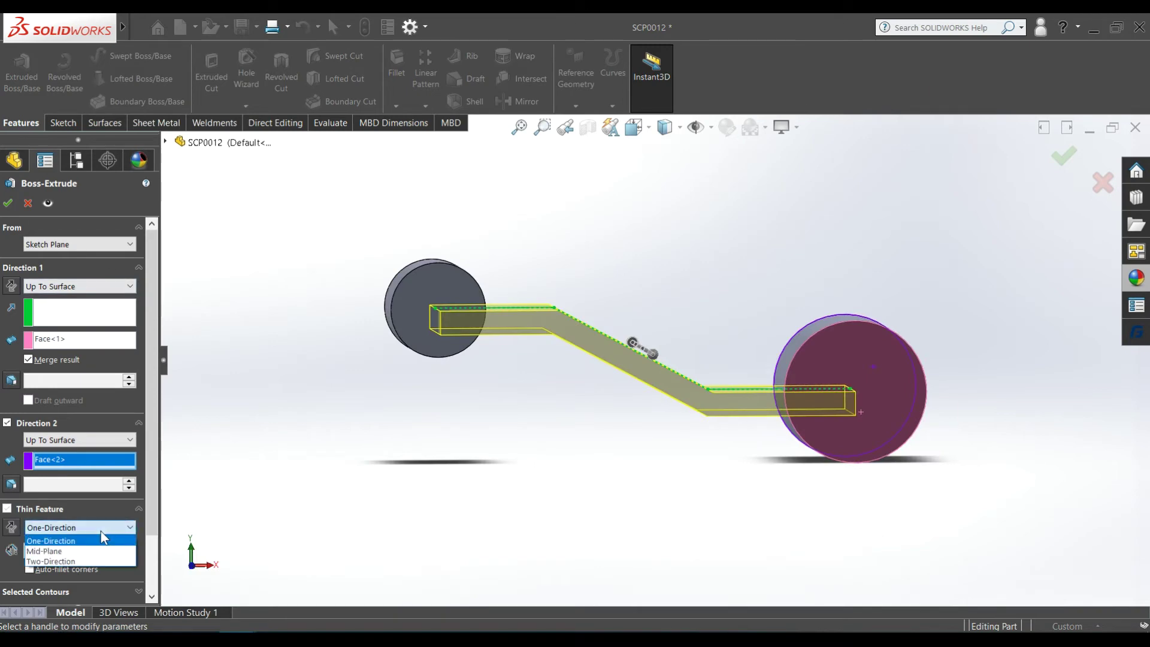
{"action": "left_click", "coordinate": [75, 549]}
{"action": "scroll", "coordinate": [101, 524], "scroll_direction": "down", "scroll_amount": 2}
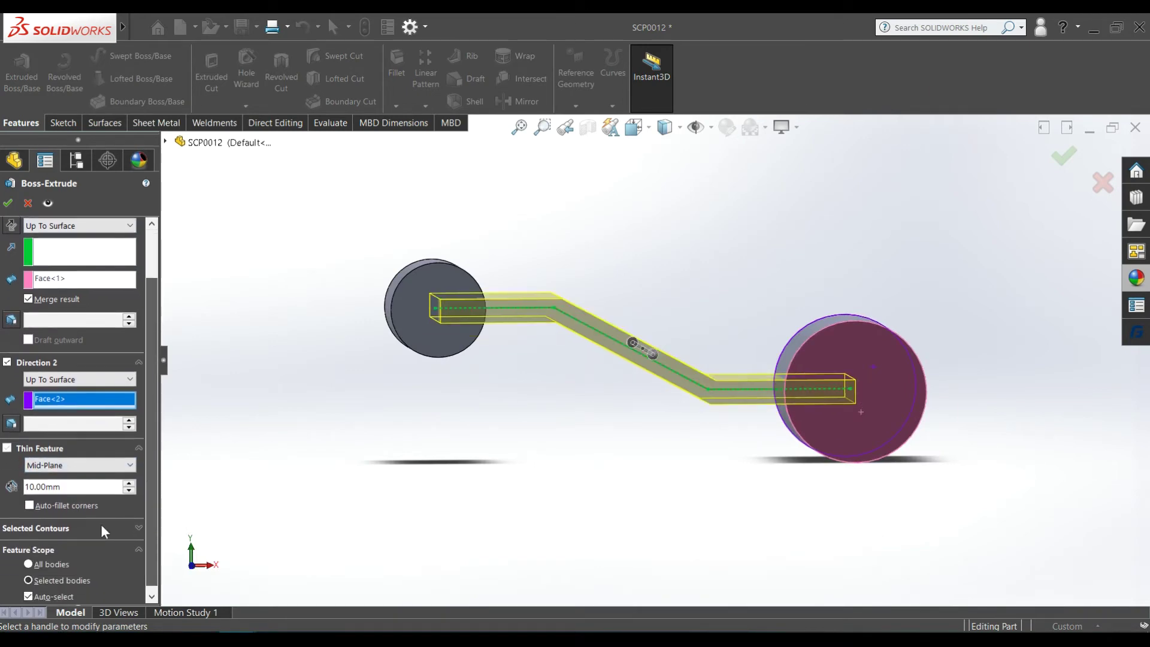
{"action": "double_click", "coordinate": [80, 487]}
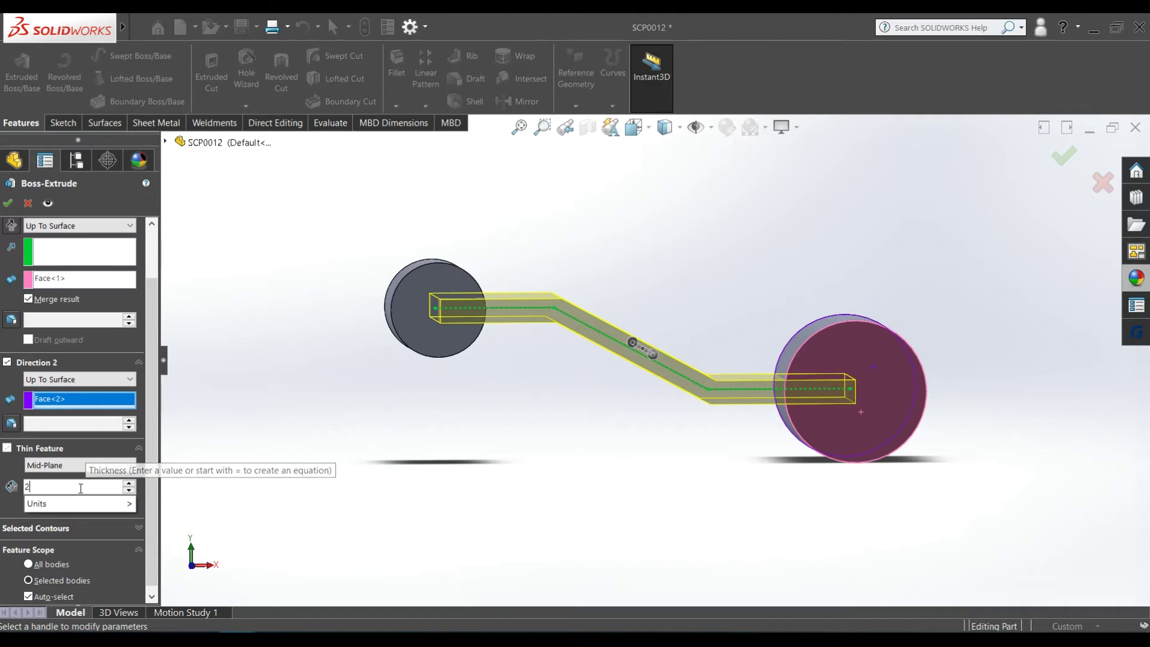
{"action": "type", "text": "20"}
{"action": "key", "text": "Return"}
{"action": "middle_click_drag", "start_coordinate": [411, 409], "coordinate": [484, 446]}
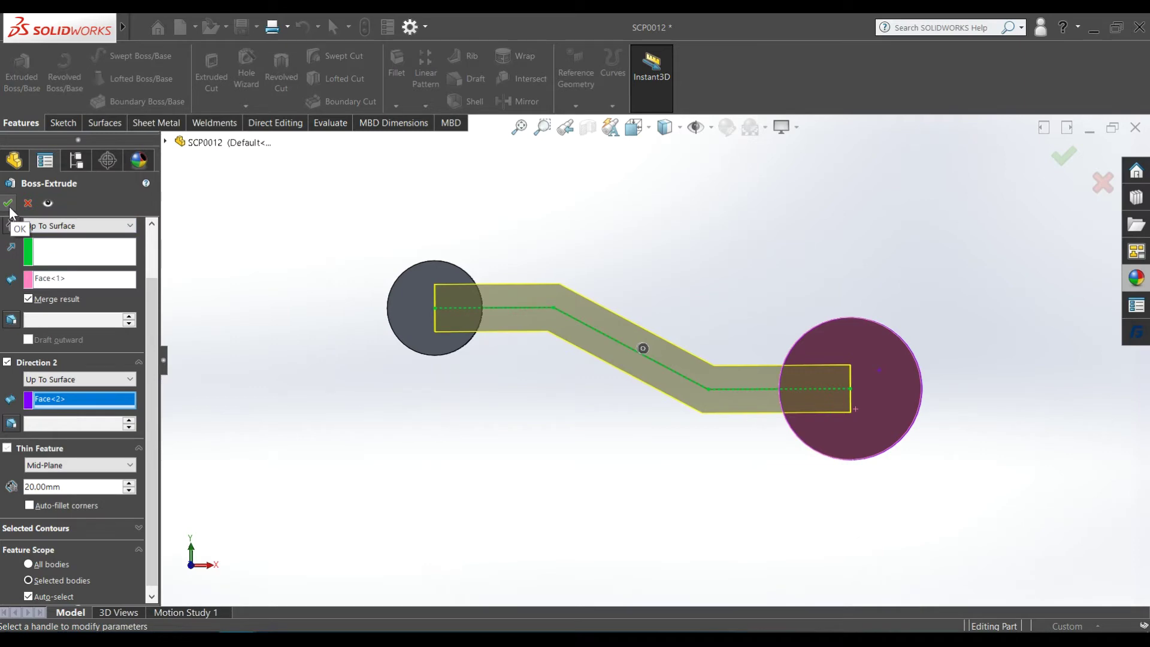
{"action": "left_click", "coordinate": [9, 207]}
{"action": "mouse_move", "coordinate": [867, 239]}
{"action": "middle_mouse_down"}
{"action": "mouse_move", "coordinate": [815, 232]}
{"action": "mouse_move", "coordinate": [731, 352]}
{"action": "mouse_move", "coordinate": [813, 278]}
{"action": "mouse_move", "coordinate": [795, 382]}
{"action": "mouse_move", "coordinate": [803, 341]}
{"action": "mouse_move", "coordinate": [829, 329]}
{"action": "mouse_move", "coordinate": [829, 368]}
{"action": "mouse_move", "coordinate": [784, 392]}
{"action": "mouse_move", "coordinate": [749, 386]}
{"action": "middle_mouse_up"}
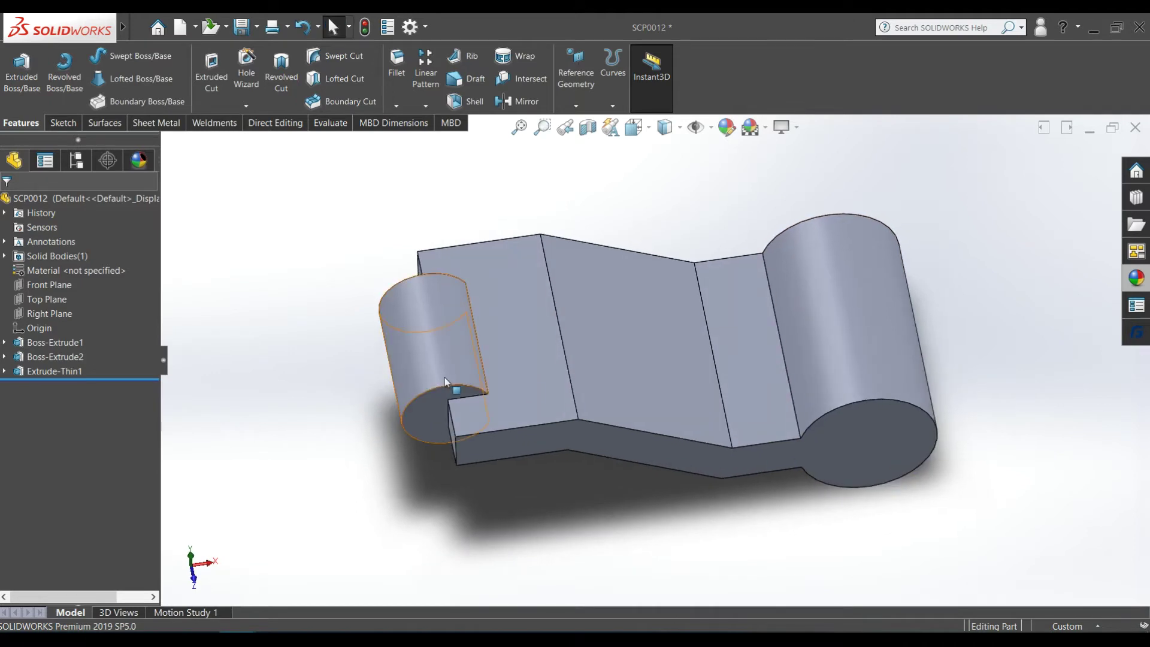
{"action": "left_click", "coordinate": [536, 405]}
Begin a line sketch on the link's flat face and orient the view to Top
{"action": "left_click", "coordinate": [589, 369]}
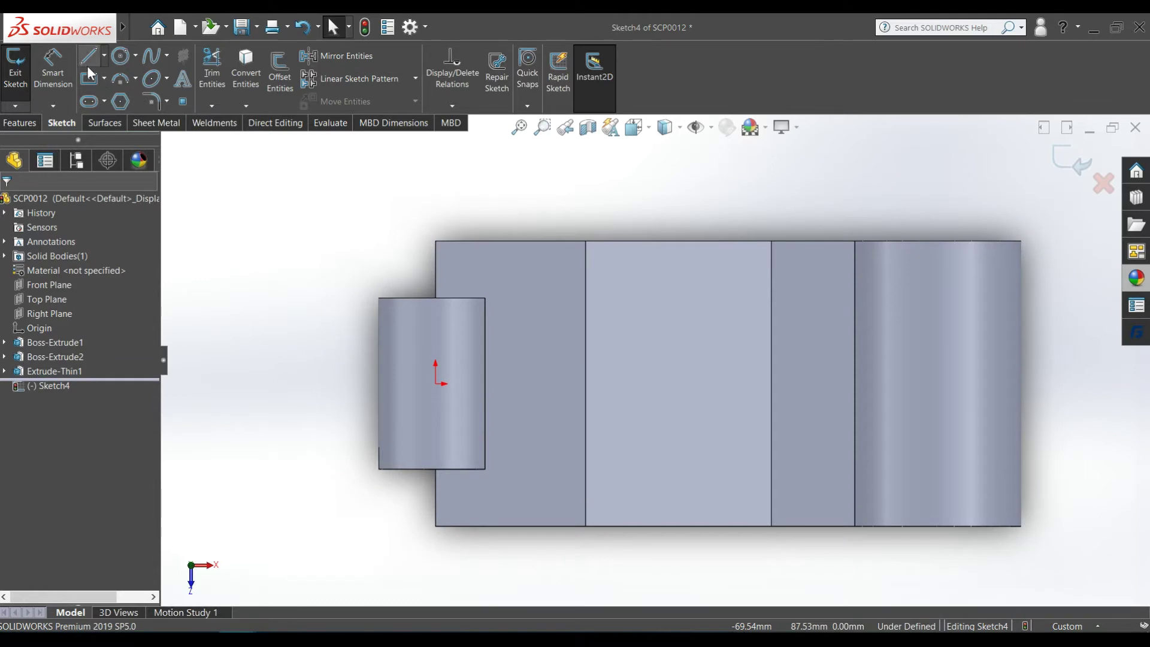
{"action": "left_click", "coordinate": [89, 55]}
{"action": "scroll", "coordinate": [441, 302], "scroll_direction": "down", "scroll_amount": 1}
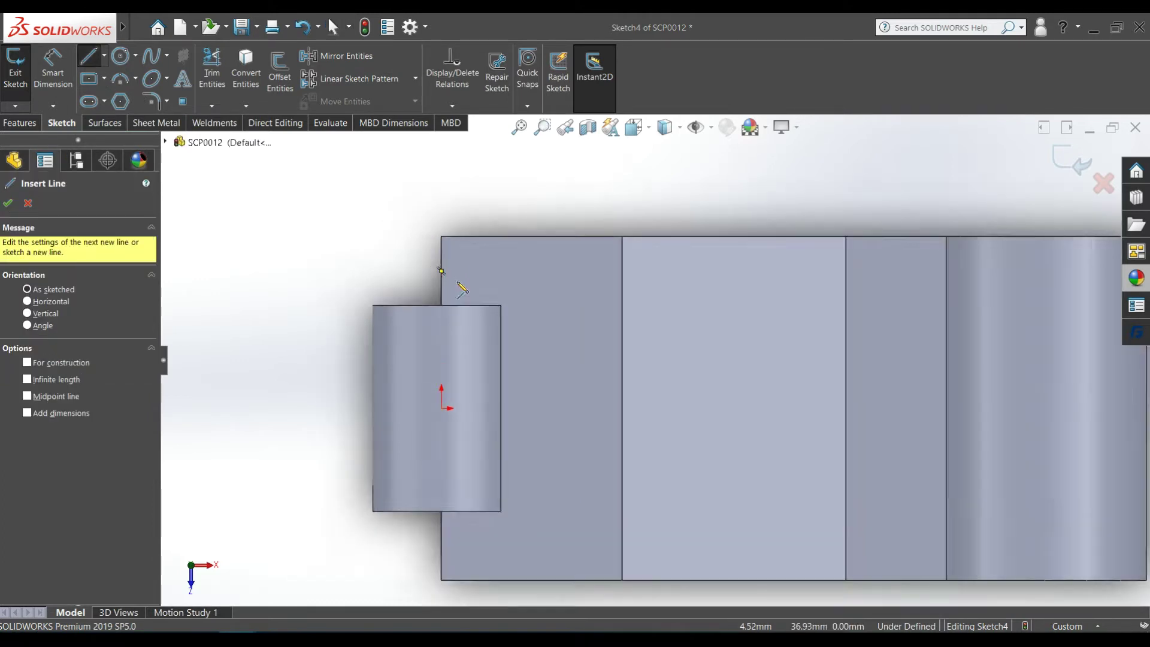
{"action": "scroll", "coordinate": [473, 234], "scroll_direction": "down", "scroll_amount": 2}
{"action": "left_click", "coordinate": [457, 225]}
{"action": "scroll", "coordinate": [803, 264], "scroll_direction": "up", "scroll_amount": 3}
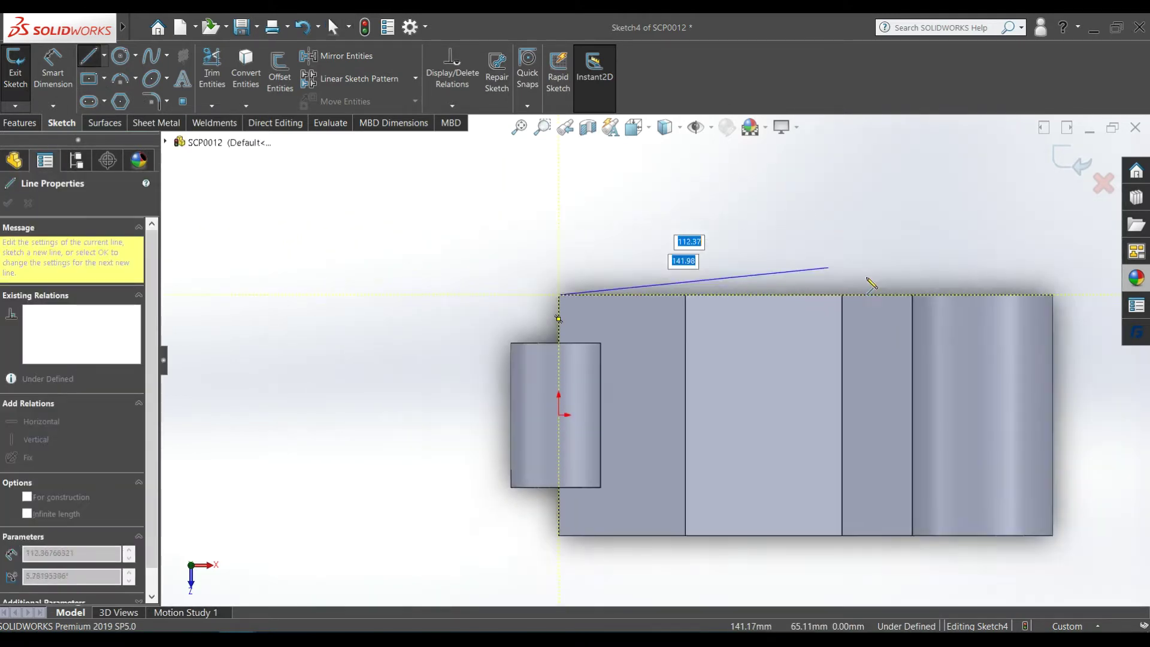
{"action": "scroll", "coordinate": [844, 293], "scroll_direction": "down", "scroll_amount": 2}
{"action": "scroll", "coordinate": [815, 354], "scroll_direction": "down", "scroll_amount": 2}
{"action": "mouse_move", "coordinate": [813, 359]}
{"action": "middle_mouse_down"}
{"action": "mouse_move", "coordinate": [811, 403]}
{"action": "mouse_move", "coordinate": [775, 380]}
{"action": "middle_mouse_up"}
{"action": "mouse_move", "coordinate": [739, 274]}
{"action": "middle_mouse_down"}
{"action": "mouse_move", "coordinate": [720, 313]}
{"action": "mouse_move", "coordinate": [742, 383]}
{"action": "middle_mouse_up"}
{"action": "left_click", "coordinate": [645, 137]}
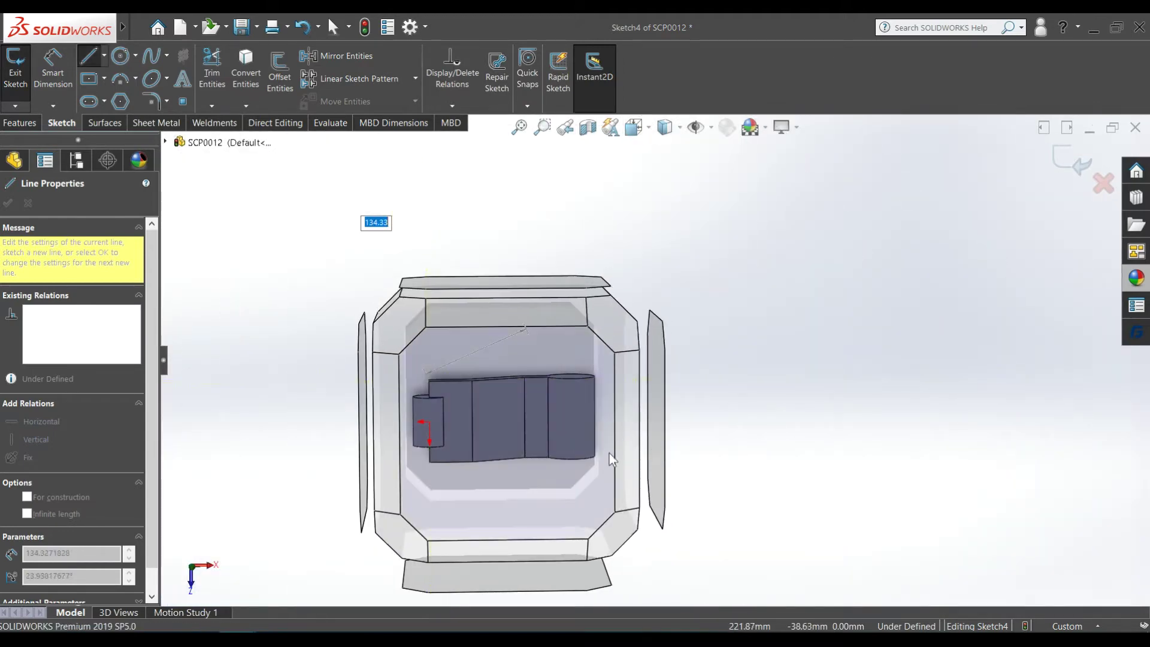
{"action": "left_click", "coordinate": [606, 478]}
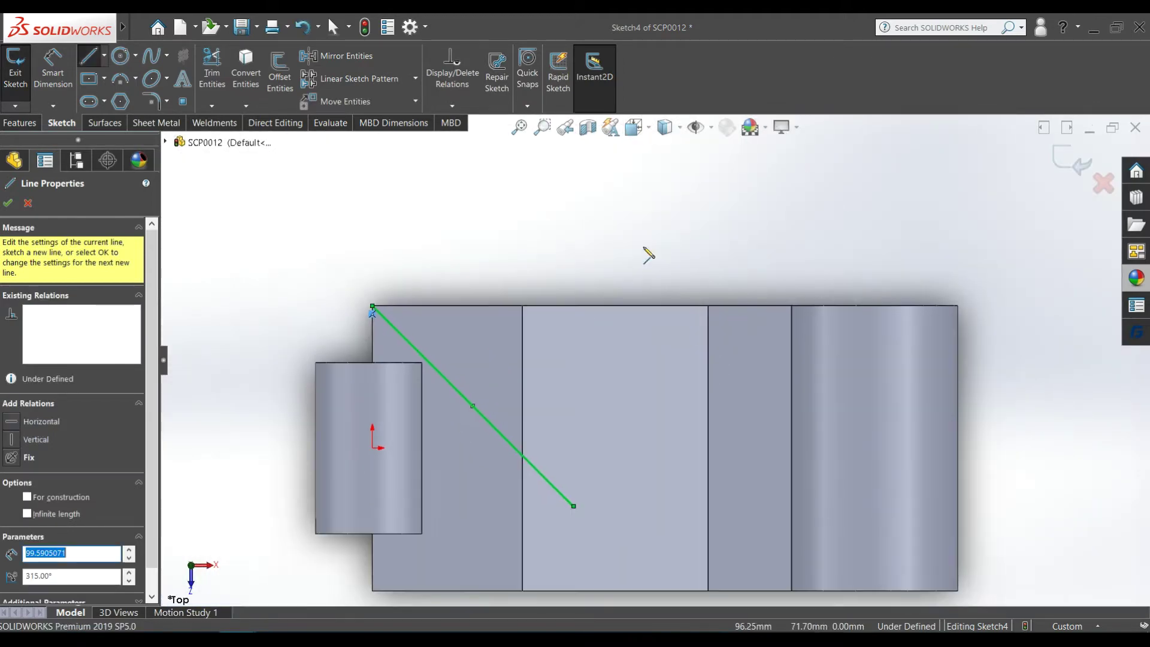
Draw the closed wedge outline sloping from the top edge down above the small cylinder
{"action": "key", "text": "Escape"}
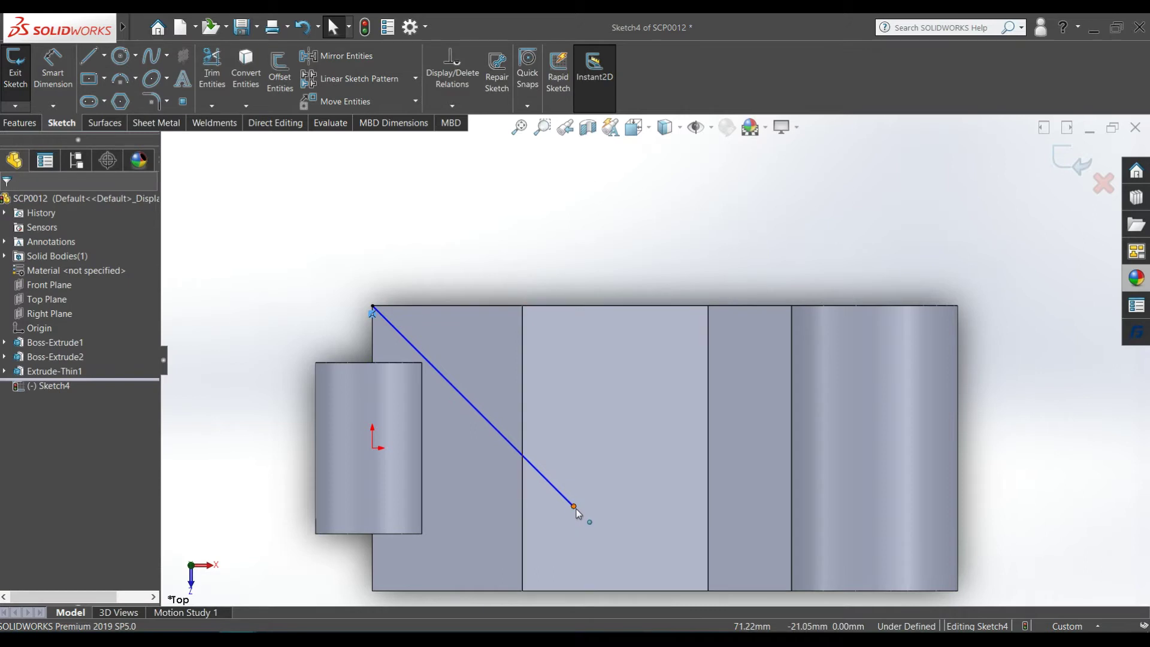
{"action": "left_click_drag", "start_coordinate": [573, 506], "coordinate": [793, 307]}
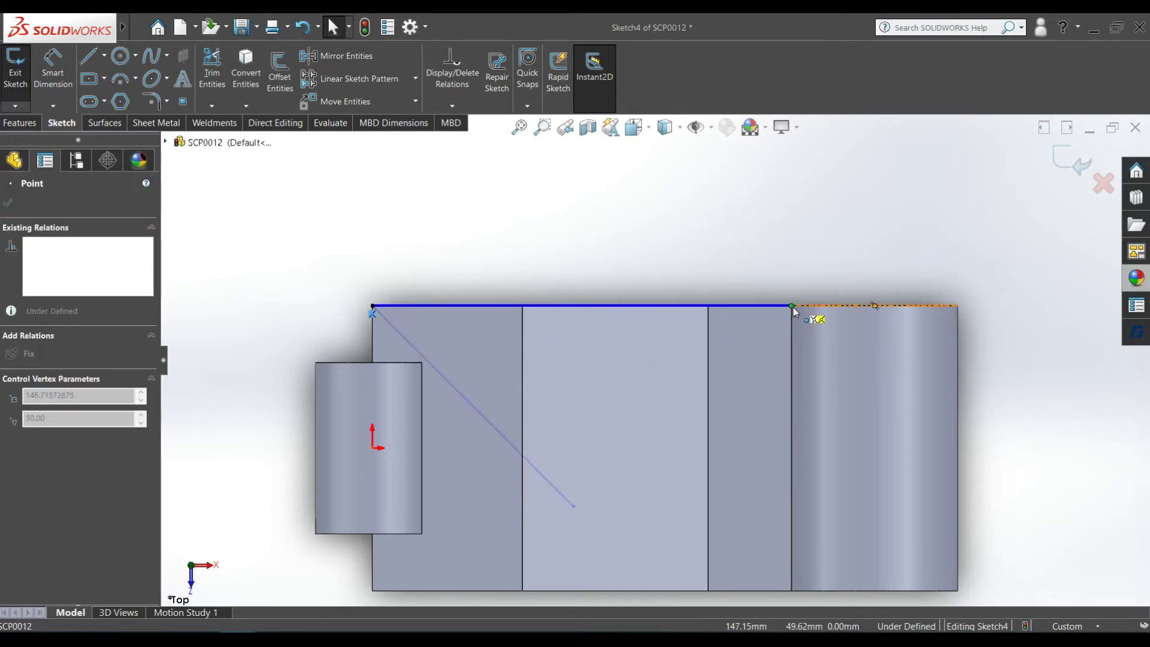
{"action": "key", "text": "l"}
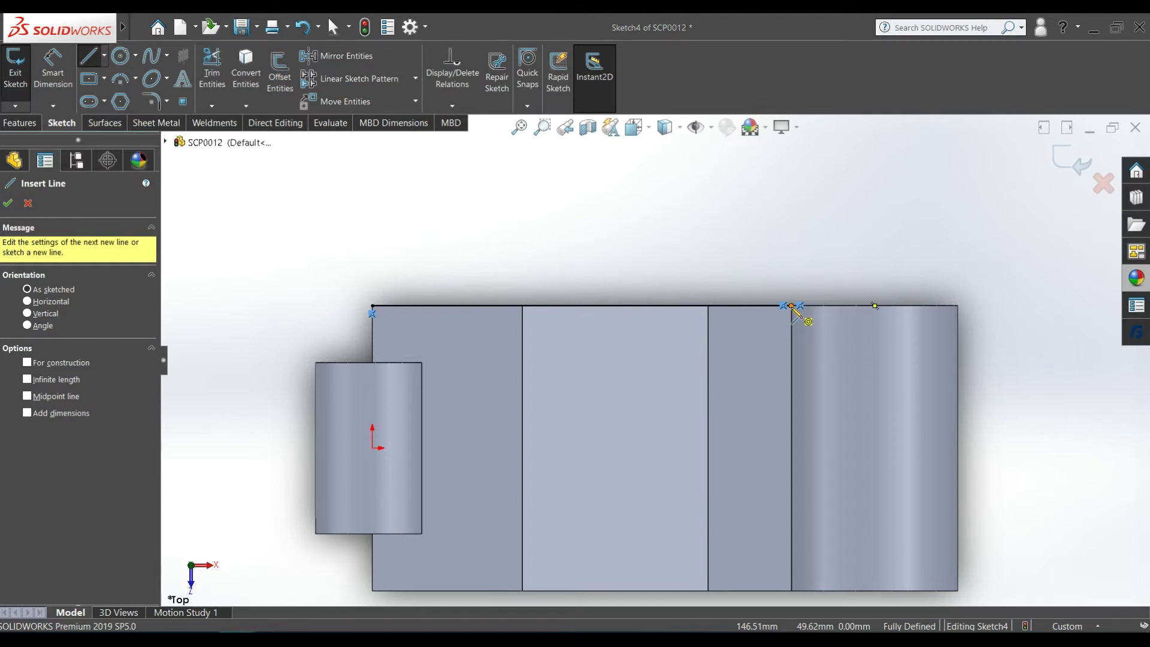
{"action": "left_click", "coordinate": [792, 306]}
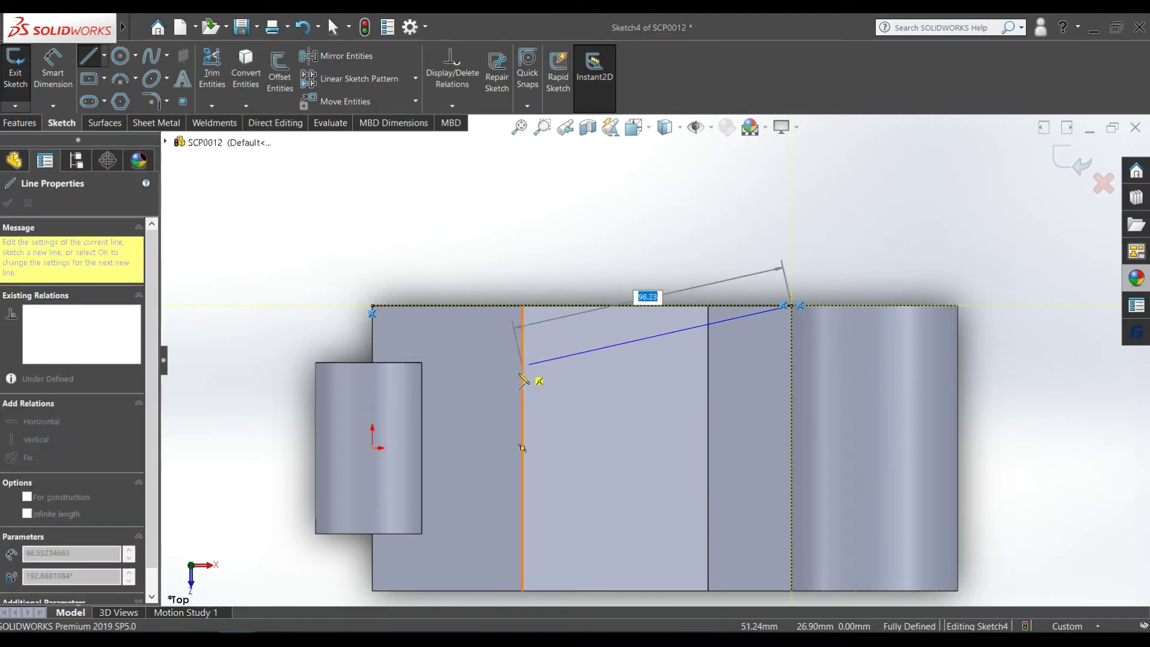
{"action": "left_click", "coordinate": [522, 364]}
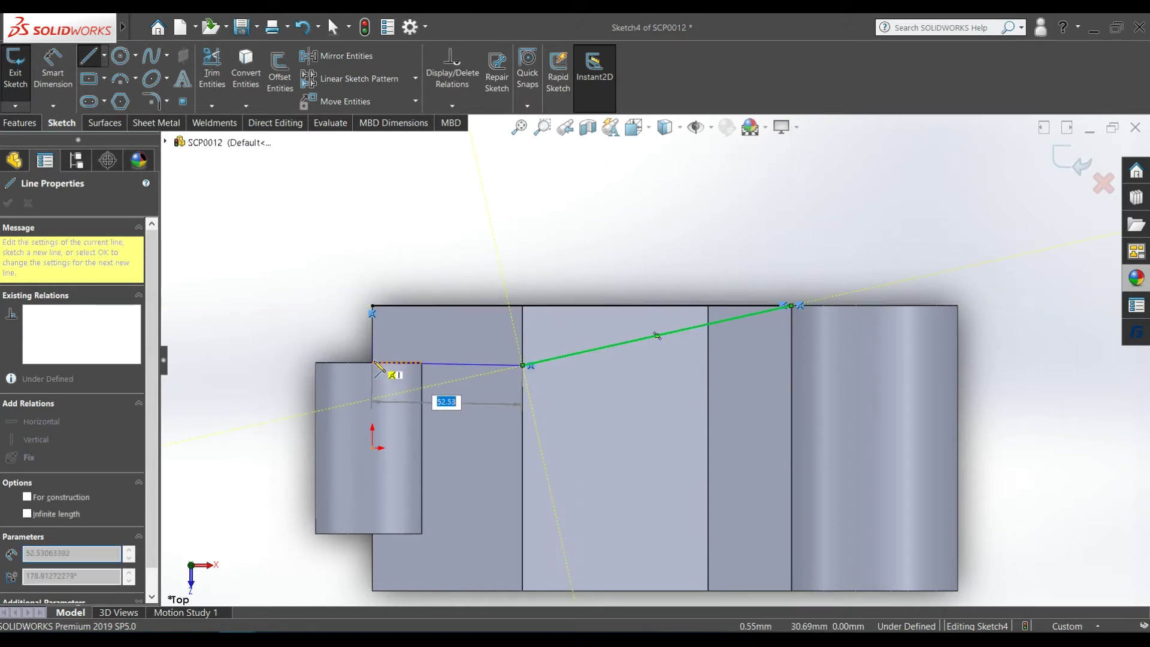
{"action": "scroll", "coordinate": [372, 363], "scroll_direction": "down", "scroll_amount": 3}
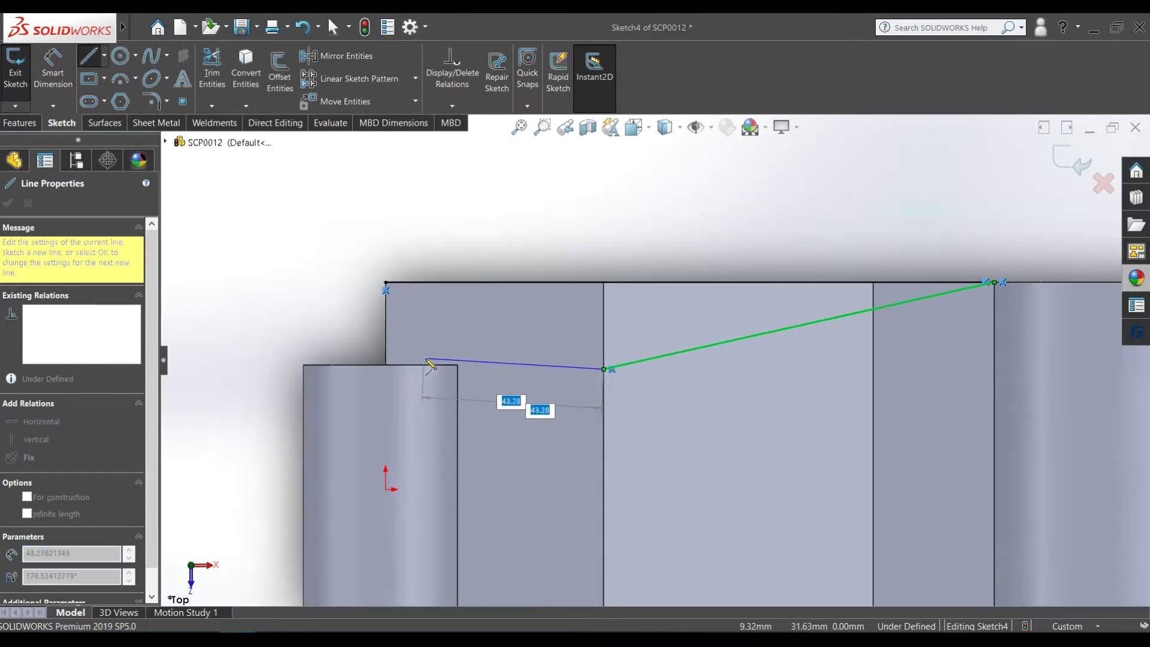
{"action": "left_click", "coordinate": [389, 366]}
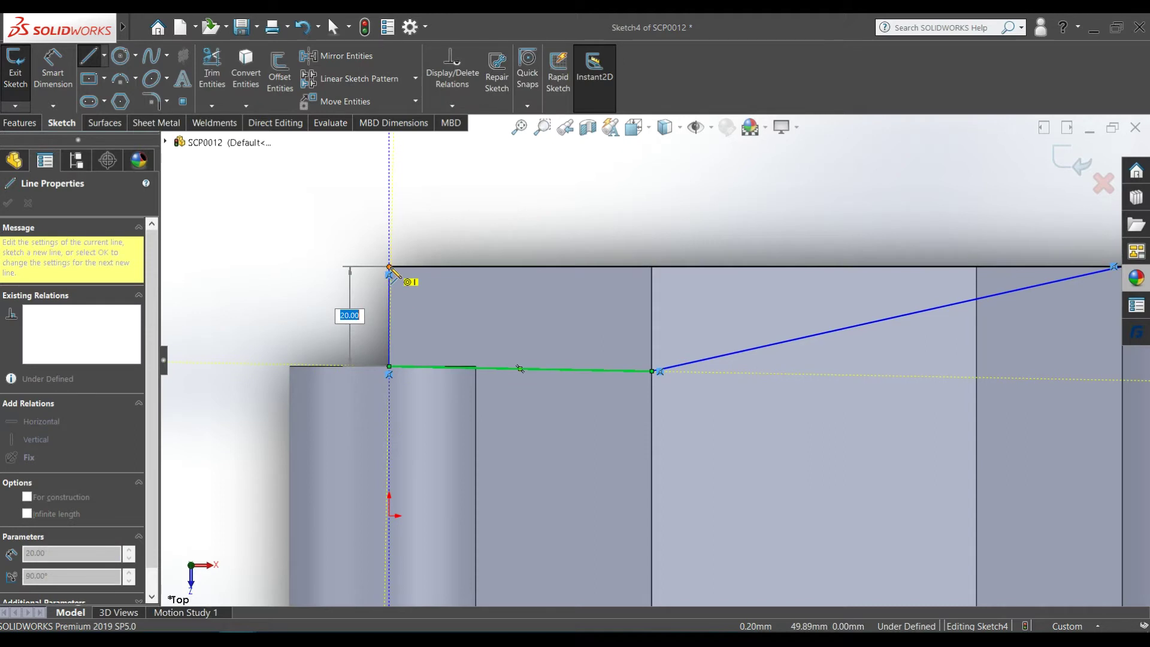
{"action": "scroll", "coordinate": [389, 267], "scroll_direction": "down", "scroll_amount": 2}
{"action": "left_click", "coordinate": [416, 269]}
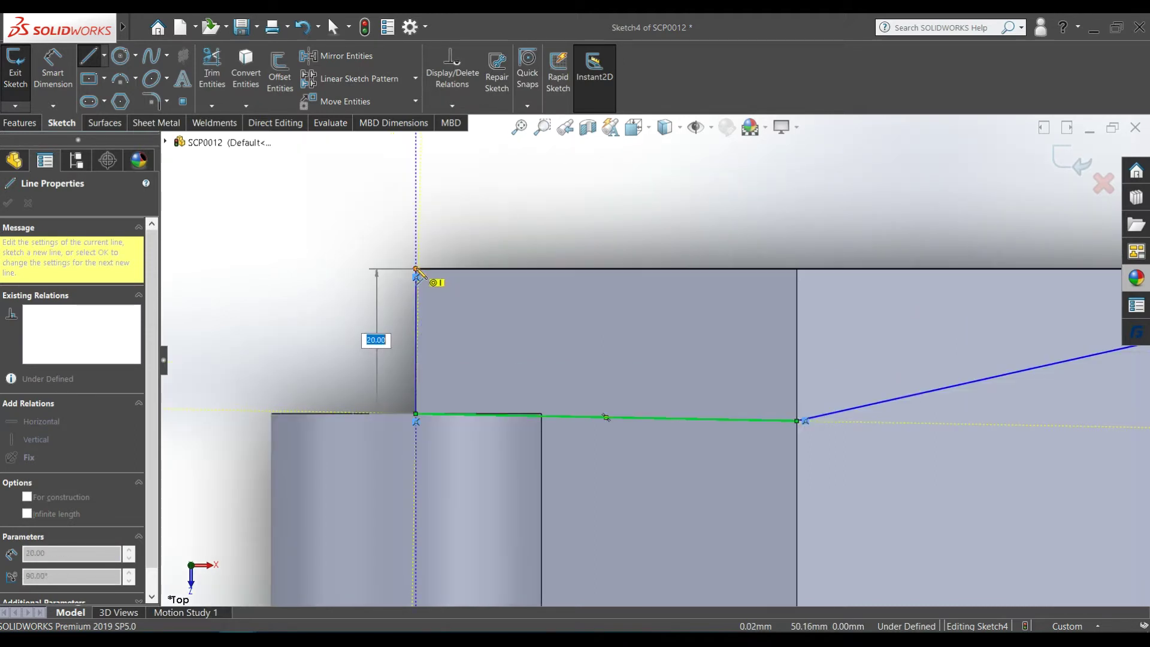
{"action": "key", "text": "Escape"}
Make the bottom sketch line collinear with the model edge to fully define Sketch4
{"action": "scroll", "coordinate": [655, 360], "scroll_direction": "up", "scroll_amount": 2}
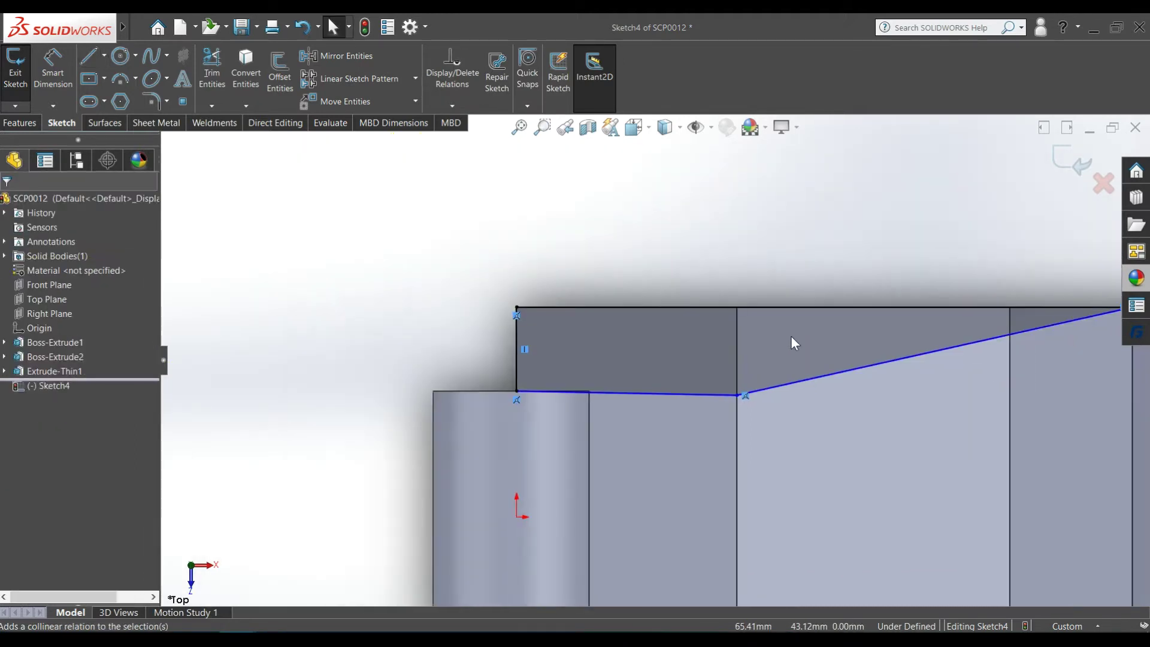
{"action": "scroll", "coordinate": [620, 393], "scroll_direction": "down", "scroll_amount": 3}
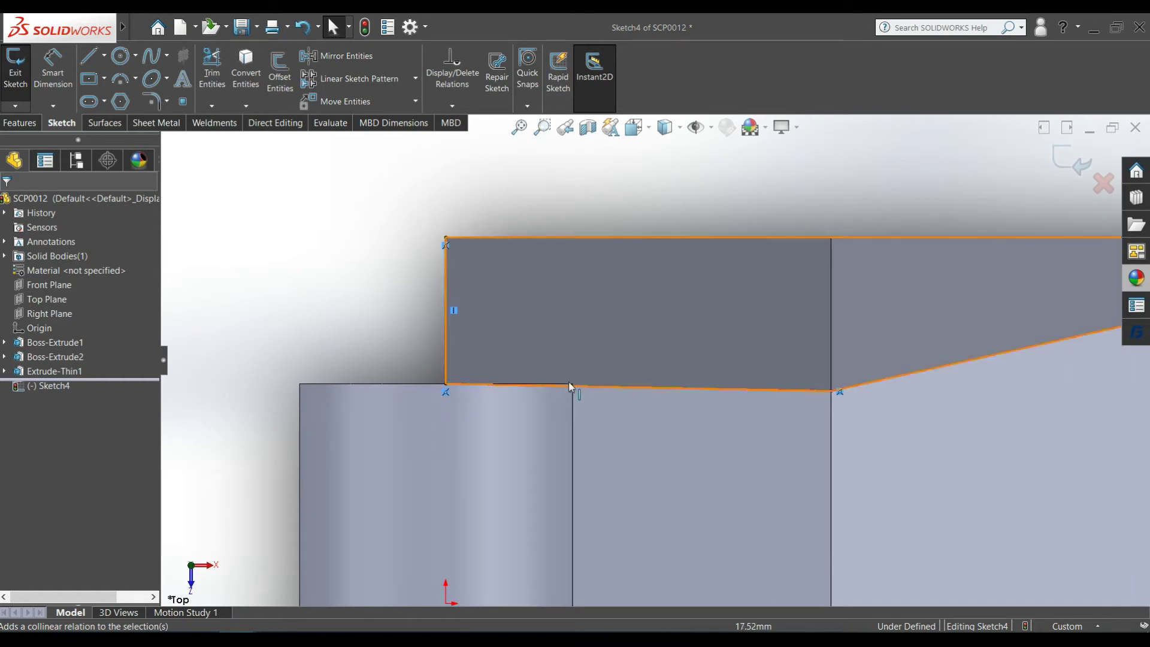
{"action": "scroll", "coordinate": [563, 382], "scroll_direction": "down", "scroll_amount": 3}
{"action": "scroll", "coordinate": [659, 392], "scroll_direction": "up", "scroll_amount": 2}
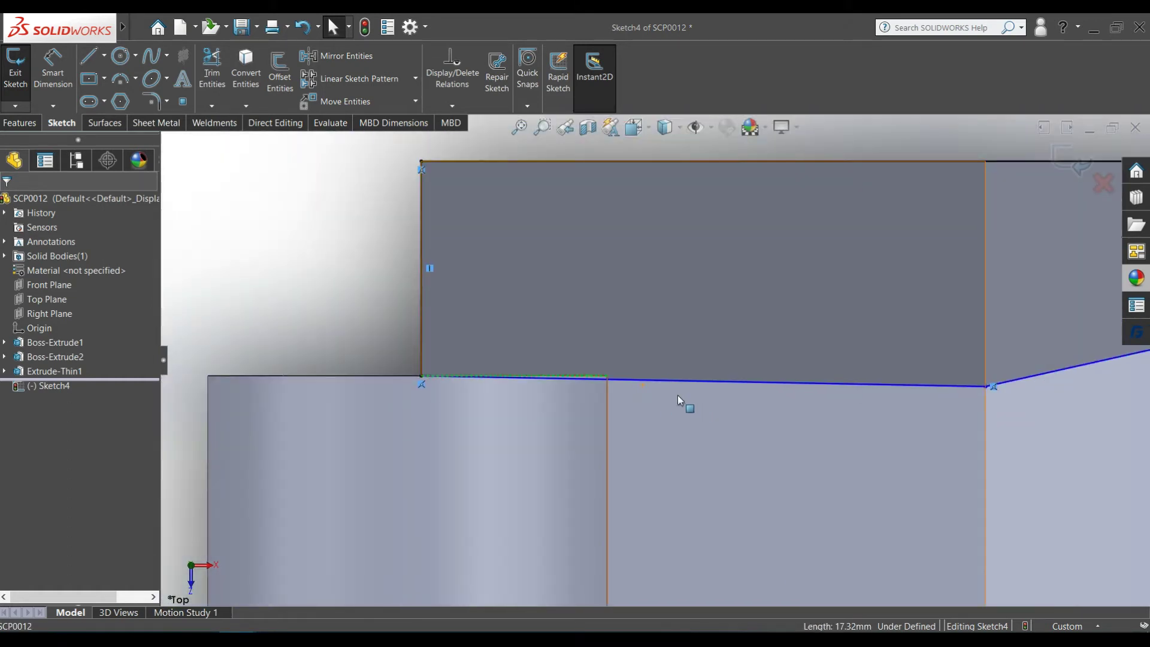
{"action": "left_click", "coordinate": [671, 384], "text": "ctrl"}
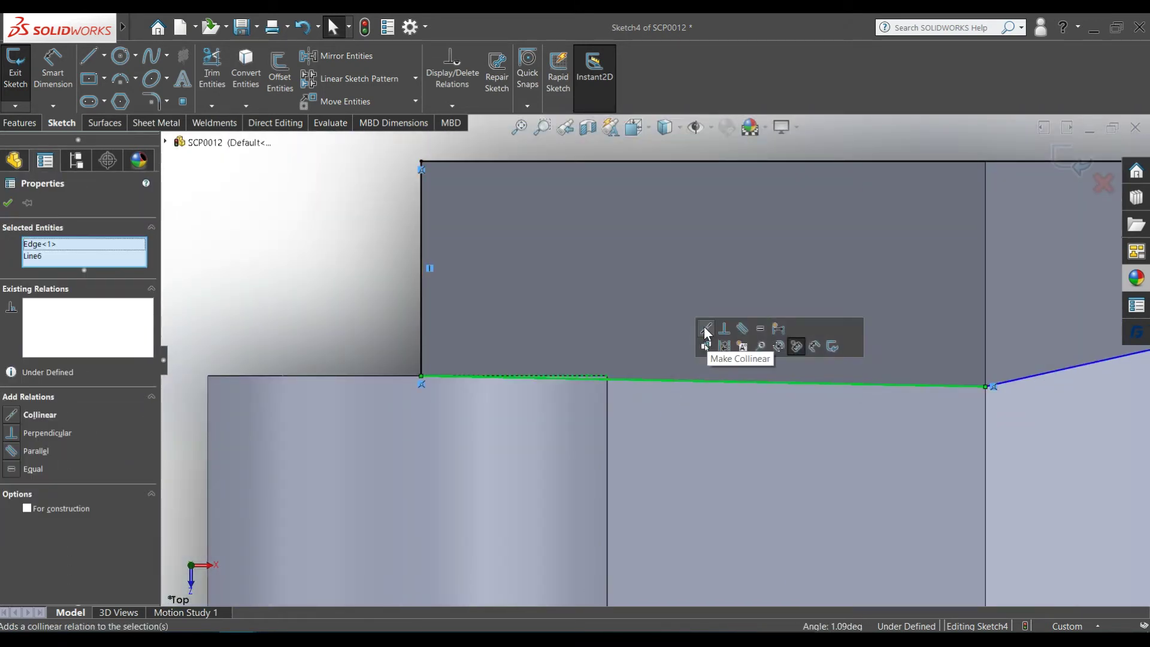
{"action": "left_click", "coordinate": [707, 331]}
{"action": "scroll", "coordinate": [699, 406], "scroll_direction": "up", "scroll_amount": 3}
{"action": "left_click", "coordinate": [642, 231]}
{"action": "scroll", "coordinate": [642, 232], "scroll_direction": "up", "scroll_amount": 2}
{"action": "scroll", "coordinate": [886, 327], "scroll_direction": "down", "scroll_amount": 2}
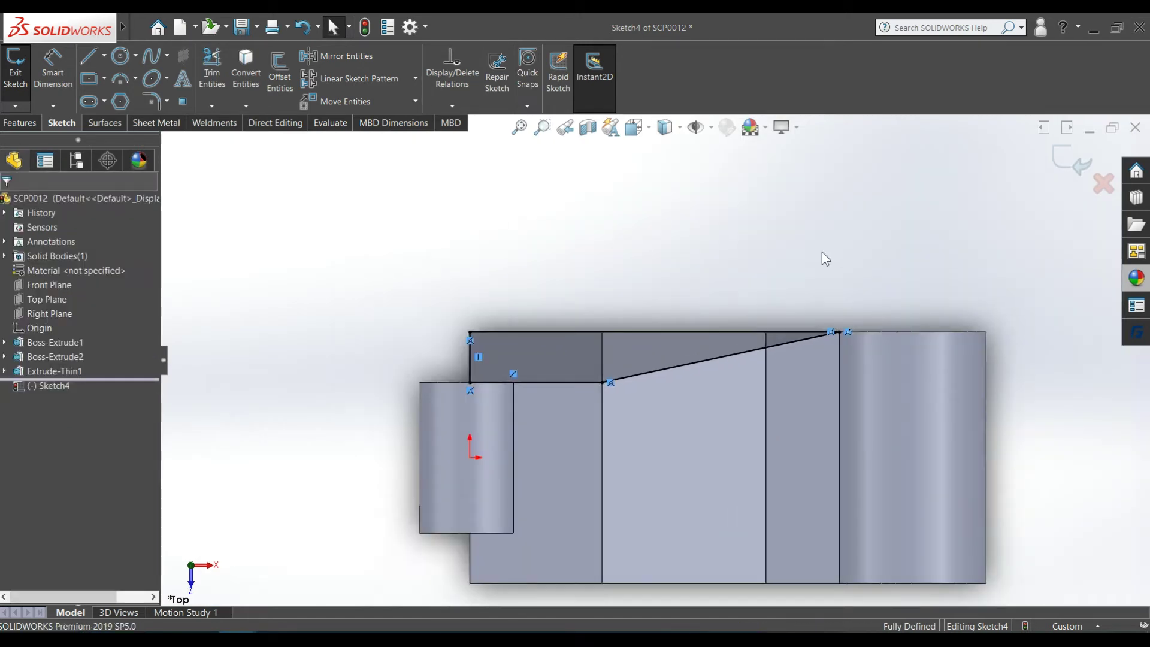
Cut Sketch4 Through All as Cut-Extrude1, tapering the link's top
{"action": "scroll", "coordinate": [926, 245], "scroll_direction": "up", "scroll_amount": 1}
{"action": "mouse_move", "coordinate": [687, 494]}
{"action": "middle_mouse_down"}
{"action": "mouse_move", "coordinate": [714, 300]}
{"action": "mouse_move", "coordinate": [735, 366]}
{"action": "mouse_move", "coordinate": [688, 341]}
{"action": "middle_mouse_up"}
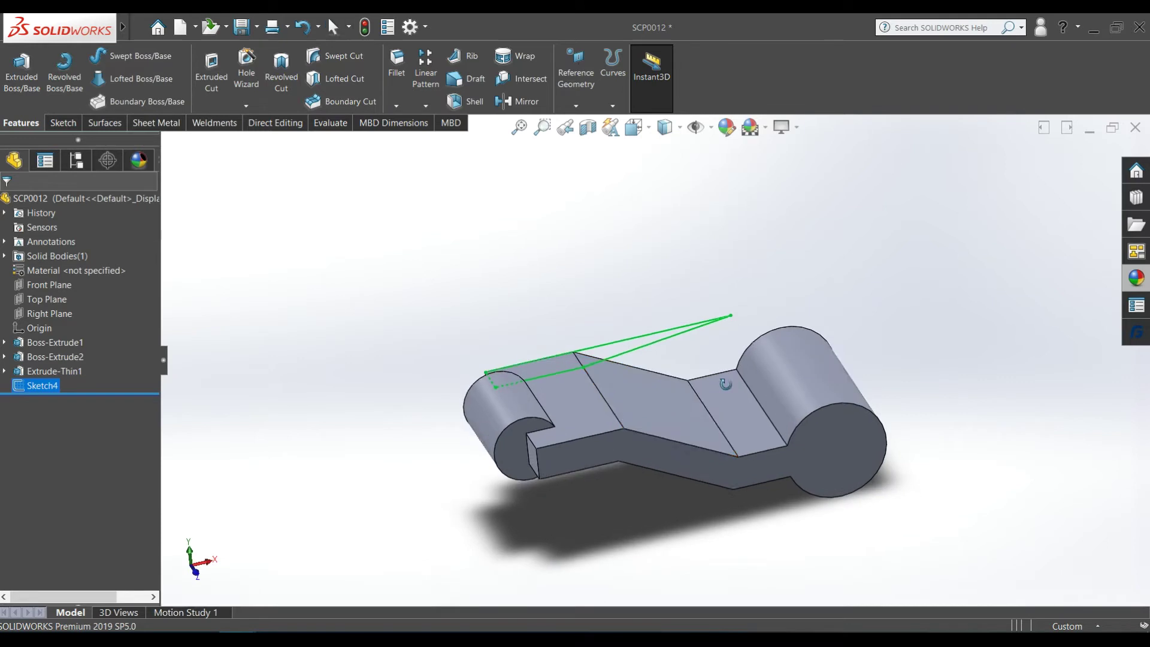
{"action": "left_click", "coordinate": [213, 84]}
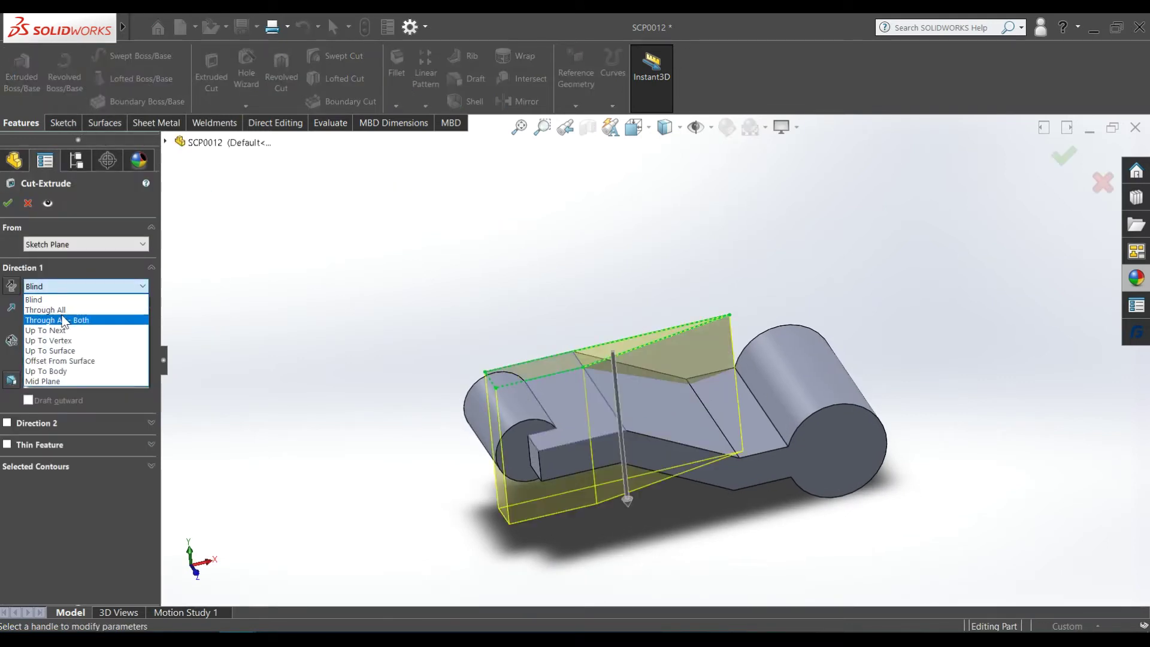
{"action": "left_click", "coordinate": [66, 309]}
{"action": "left_click", "coordinate": [8, 205]}
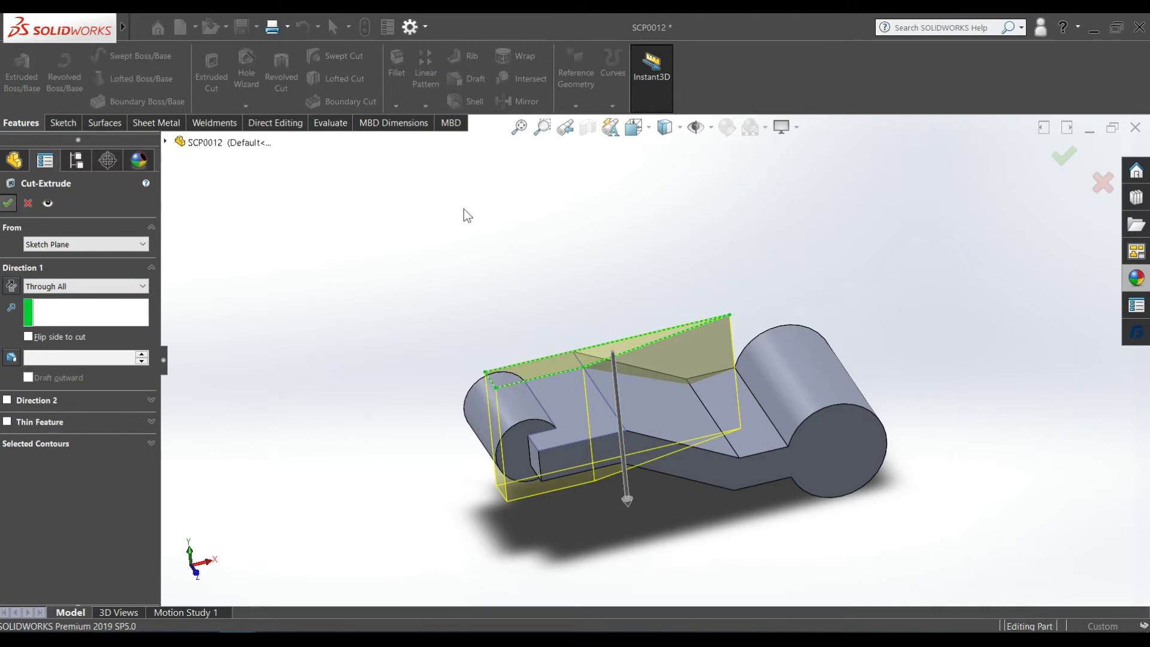
{"action": "mouse_move", "coordinate": [612, 230]}
{"action": "middle_mouse_down"}
{"action": "mouse_move", "coordinate": [739, 419]}
{"action": "mouse_move", "coordinate": [760, 489]}
{"action": "mouse_move", "coordinate": [743, 278]}
{"action": "middle_mouse_up"}
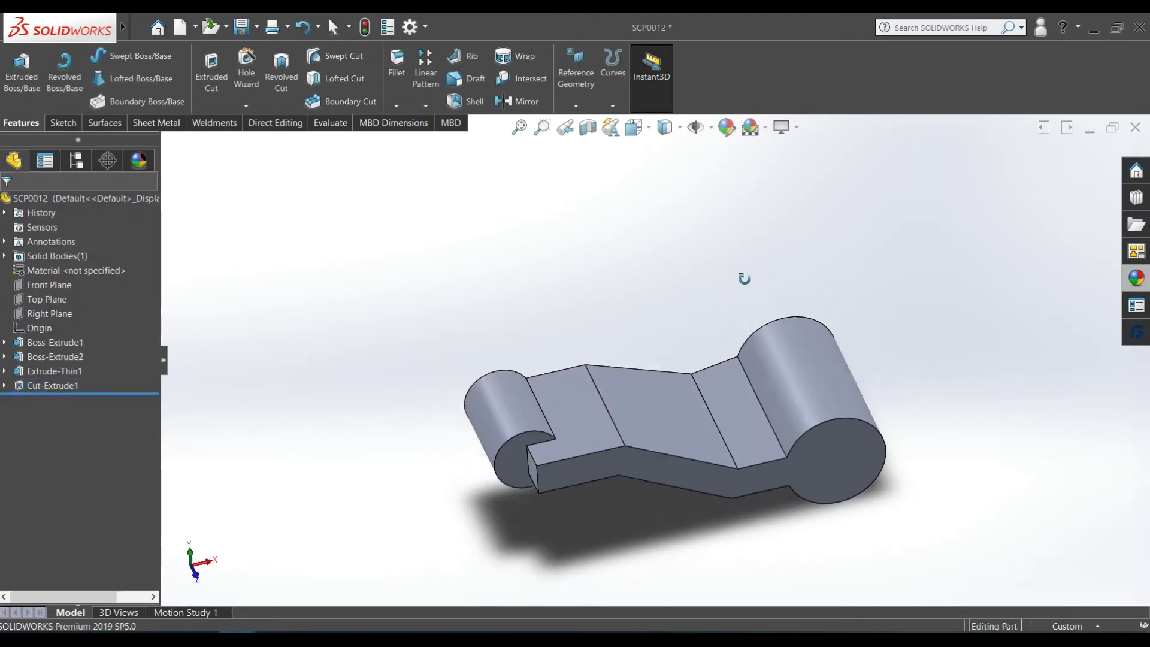
{"action": "left_click", "coordinate": [530, 103]}
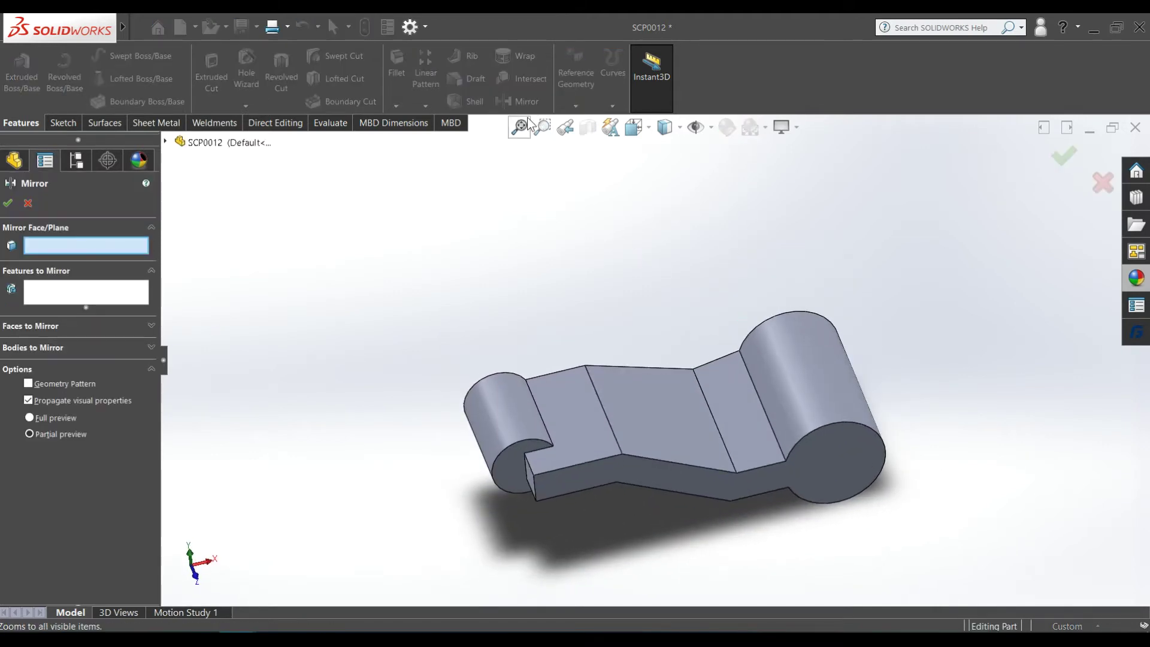
Mirror Cut-Extrude1 about the Front Plane as Mirror1 and check it from the Front view
{"action": "mouse_move", "coordinate": [500, 248]}
{"action": "middle_mouse_down"}
{"action": "mouse_move", "coordinate": [490, 223]}
{"action": "mouse_move", "coordinate": [339, 259]}
{"action": "middle_mouse_up"}
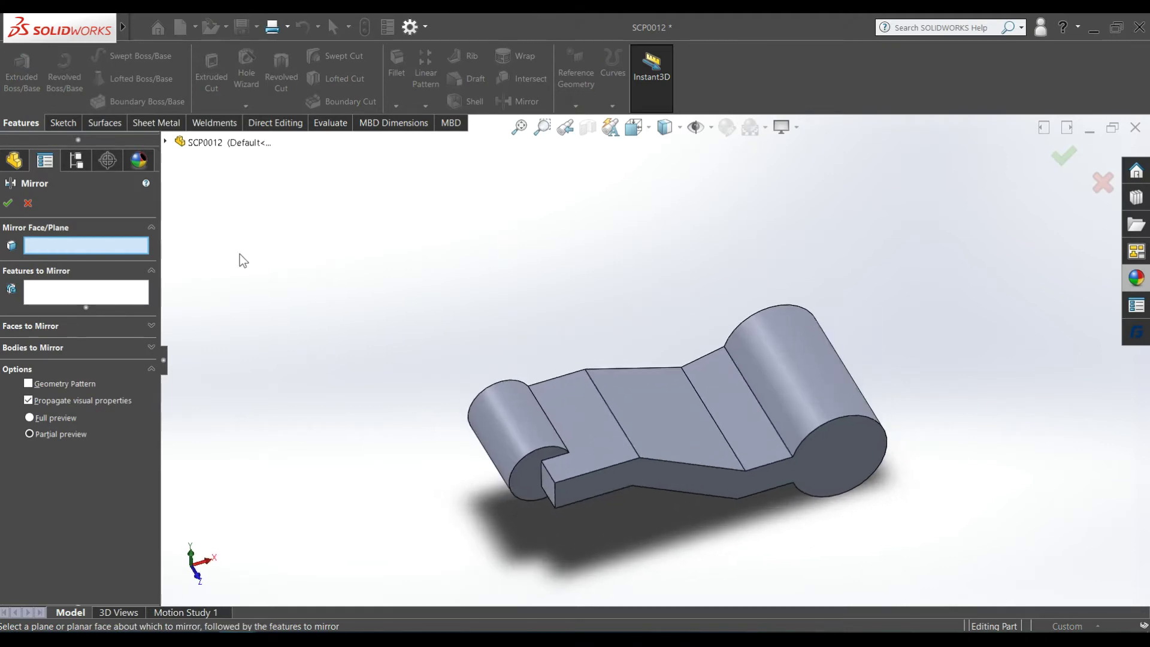
{"action": "left_click", "coordinate": [166, 142]}
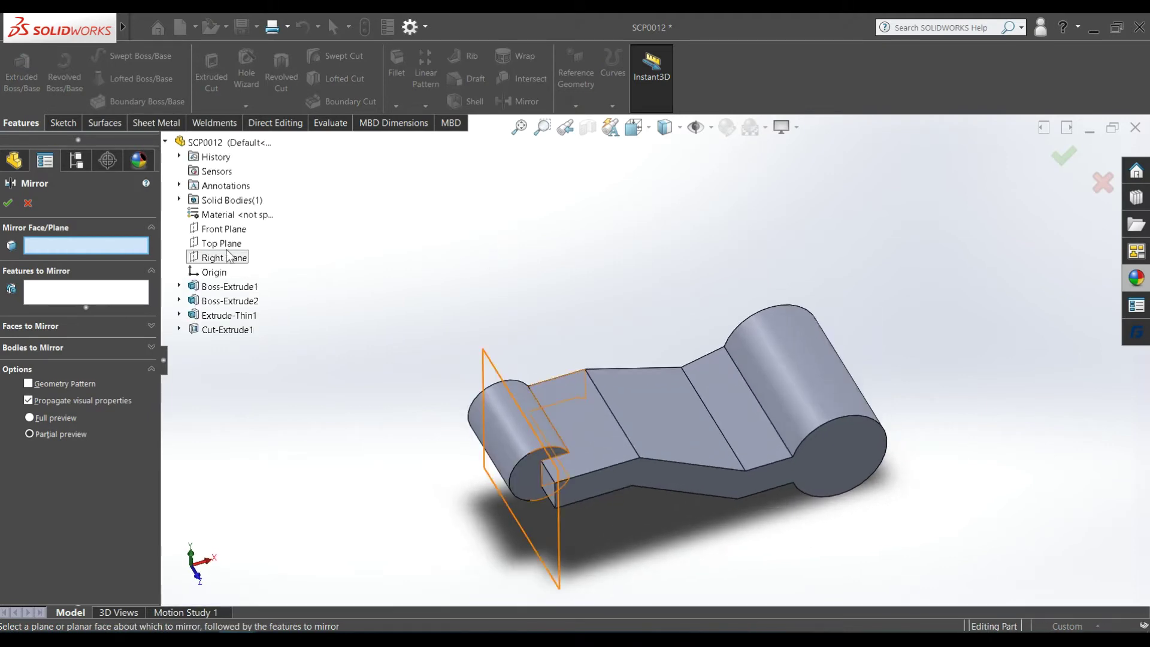
{"action": "left_click", "coordinate": [225, 230]}
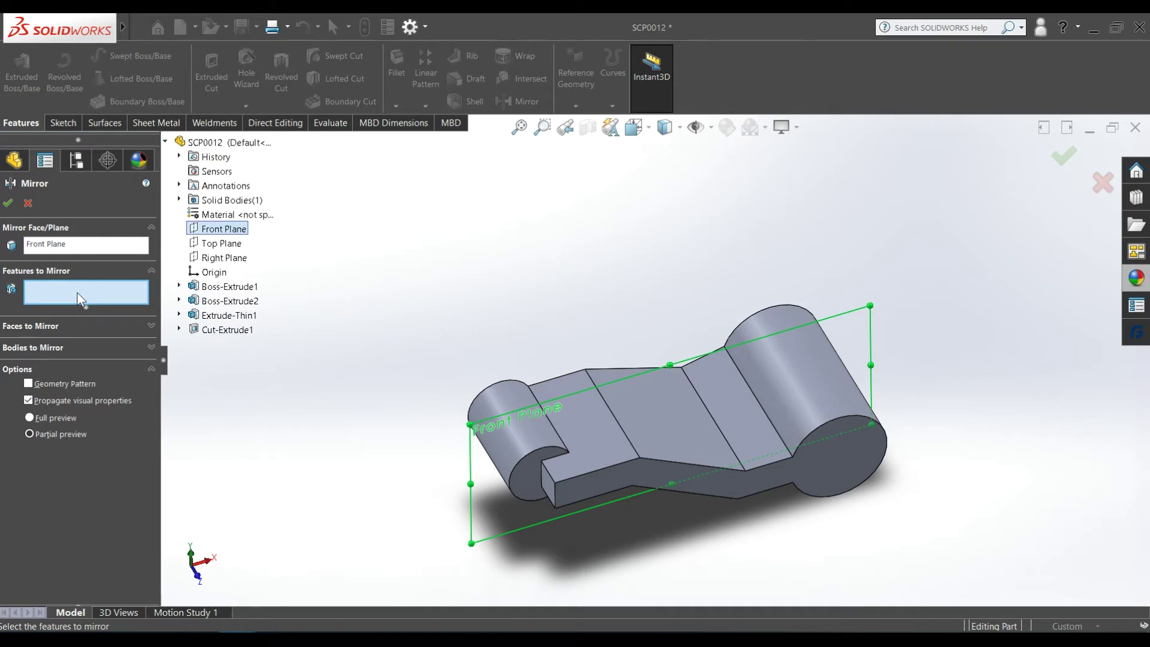
{"action": "middle_click_drag", "start_coordinate": [736, 407], "coordinate": [751, 585]}
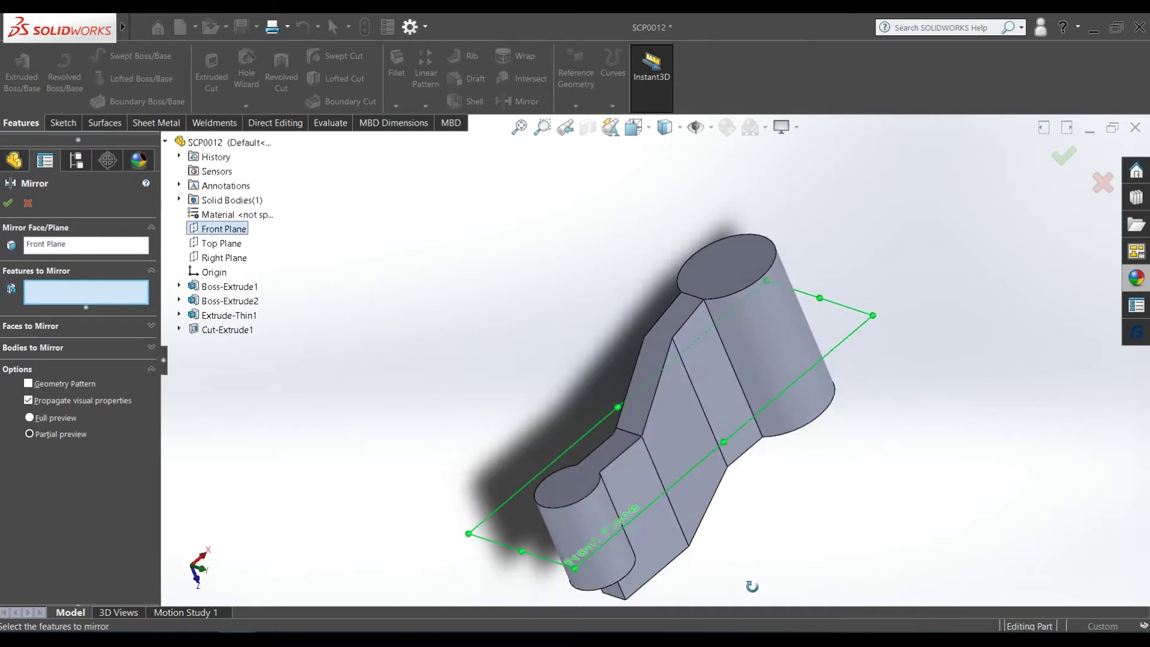
{"action": "left_click", "coordinate": [653, 397]}
{"action": "middle_click_drag", "start_coordinate": [652, 396], "coordinate": [614, 317]}
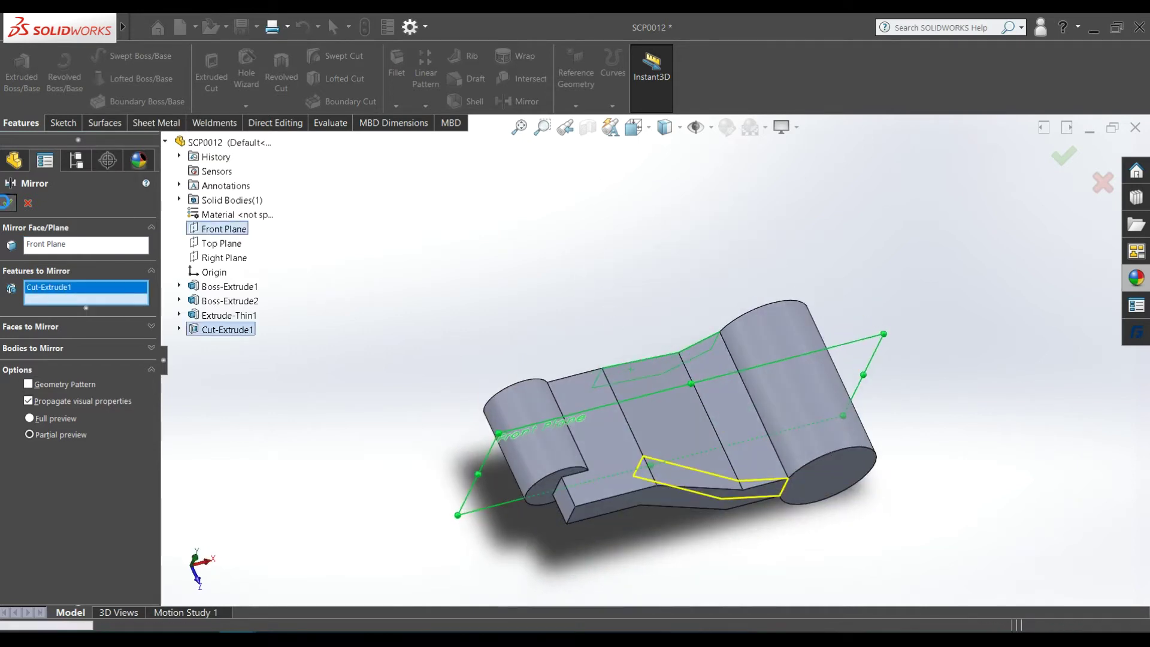
{"action": "left_click", "coordinate": [9, 203]}
{"action": "mouse_move", "coordinate": [731, 379]}
{"action": "middle_mouse_down"}
{"action": "mouse_move", "coordinate": [716, 340]}
{"action": "mouse_move", "coordinate": [706, 415]}
{"action": "mouse_move", "coordinate": [691, 358]}
{"action": "mouse_move", "coordinate": [629, 380]}
{"action": "mouse_move", "coordinate": [628, 307]}
{"action": "mouse_move", "coordinate": [627, 329]}
{"action": "middle_mouse_up"}
{"action": "key", "text": "space"}
{"action": "left_click", "coordinate": [562, 384]}
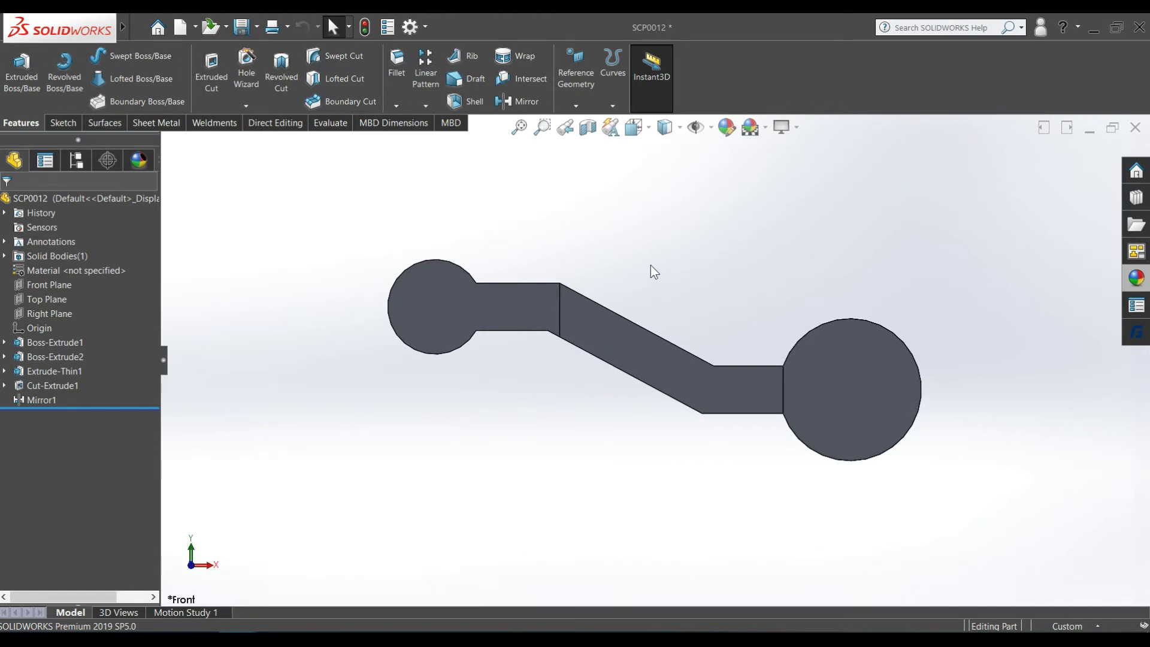
{"action": "mouse_move", "coordinate": [570, 470]}
{"action": "middle_mouse_down"}
{"action": "mouse_move", "coordinate": [605, 549]}
{"action": "mouse_move", "coordinate": [544, 390]}
{"action": "mouse_move", "coordinate": [552, 277]}
{"action": "mouse_move", "coordinate": [585, 210]}
{"action": "mouse_move", "coordinate": [551, 243]}
{"action": "mouse_move", "coordinate": [537, 239]}
{"action": "mouse_move", "coordinate": [569, 246]}
{"action": "middle_mouse_up"}
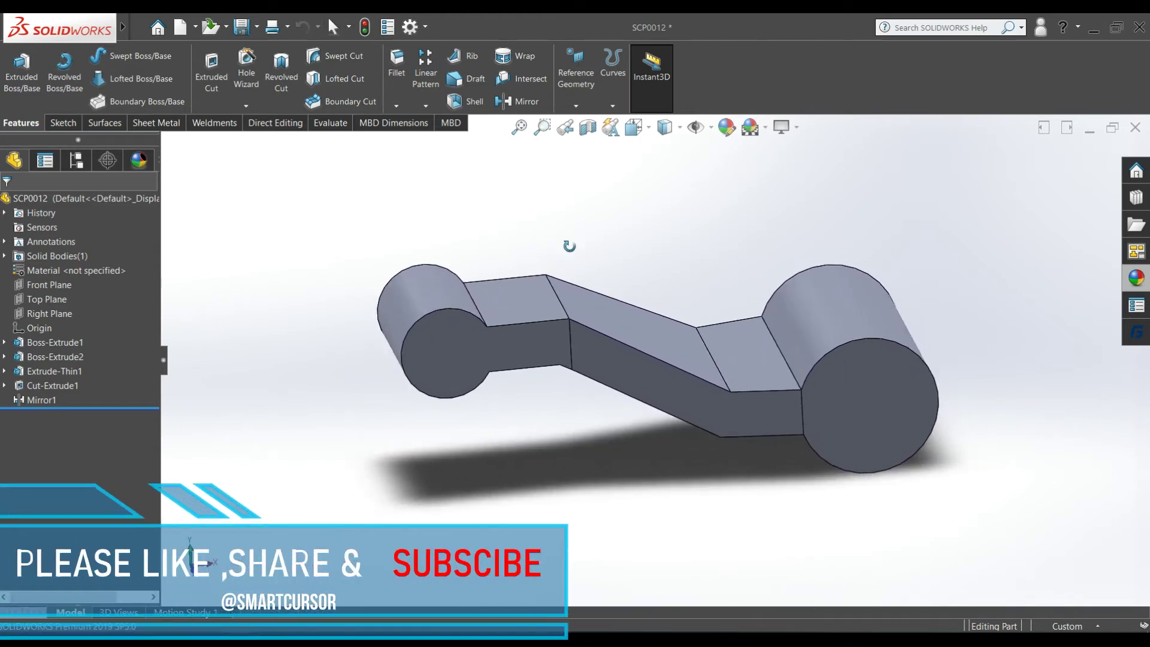
Apply a 20° DraftXpert draft to the narrow section's top face, Right Plane as neutral plane
{"action": "left_click", "coordinate": [473, 79]}
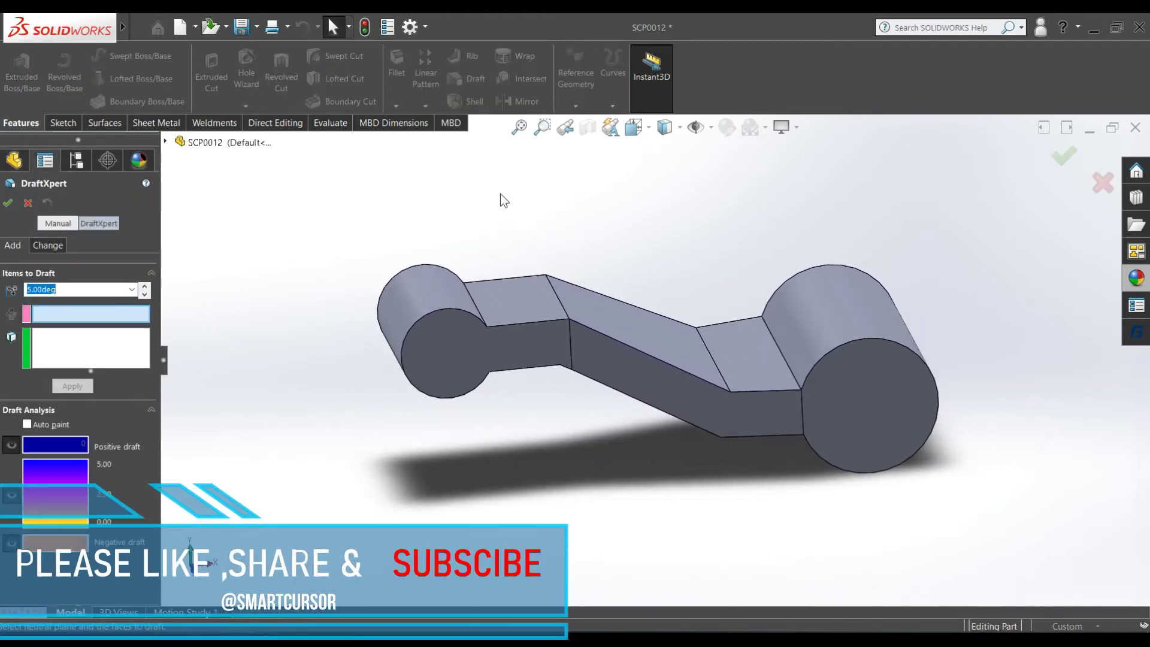
{"action": "left_click", "coordinate": [168, 142]}
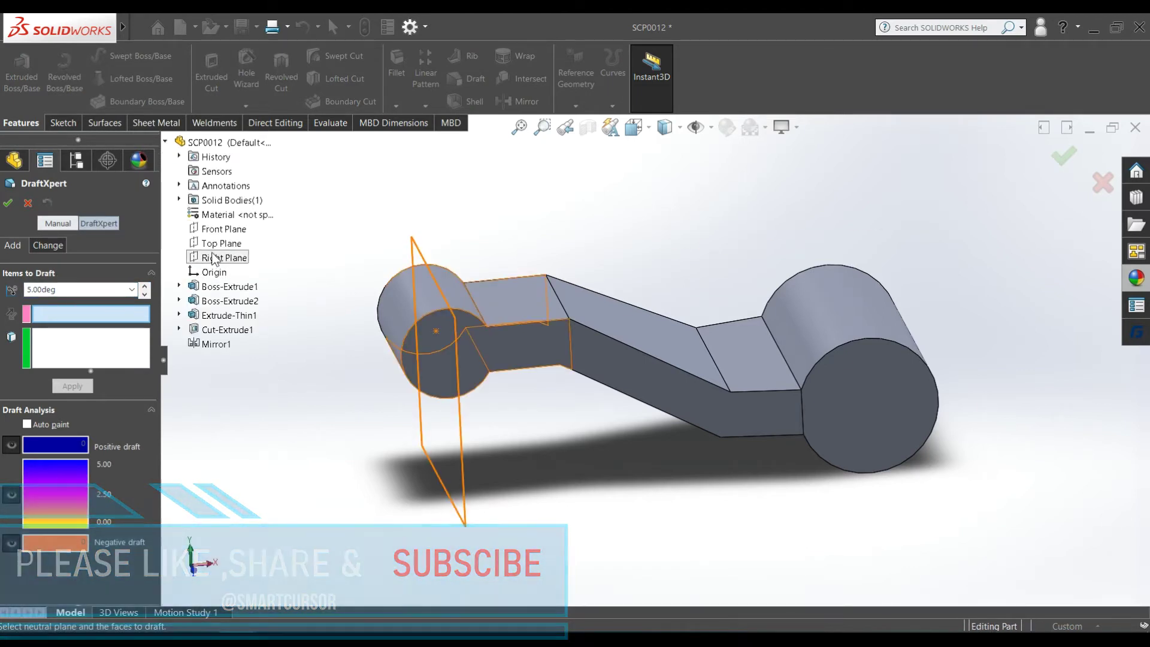
{"action": "left_click", "coordinate": [221, 258]}
{"action": "left_click", "coordinate": [512, 304]}
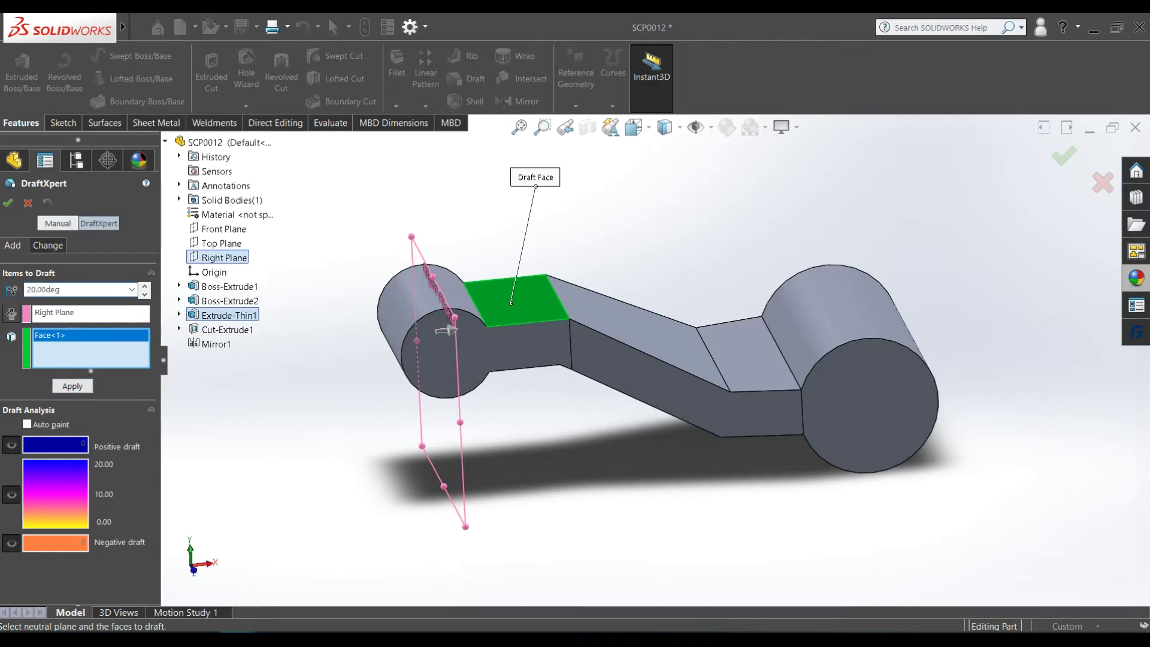
{"action": "left_click", "coordinate": [71, 386]}
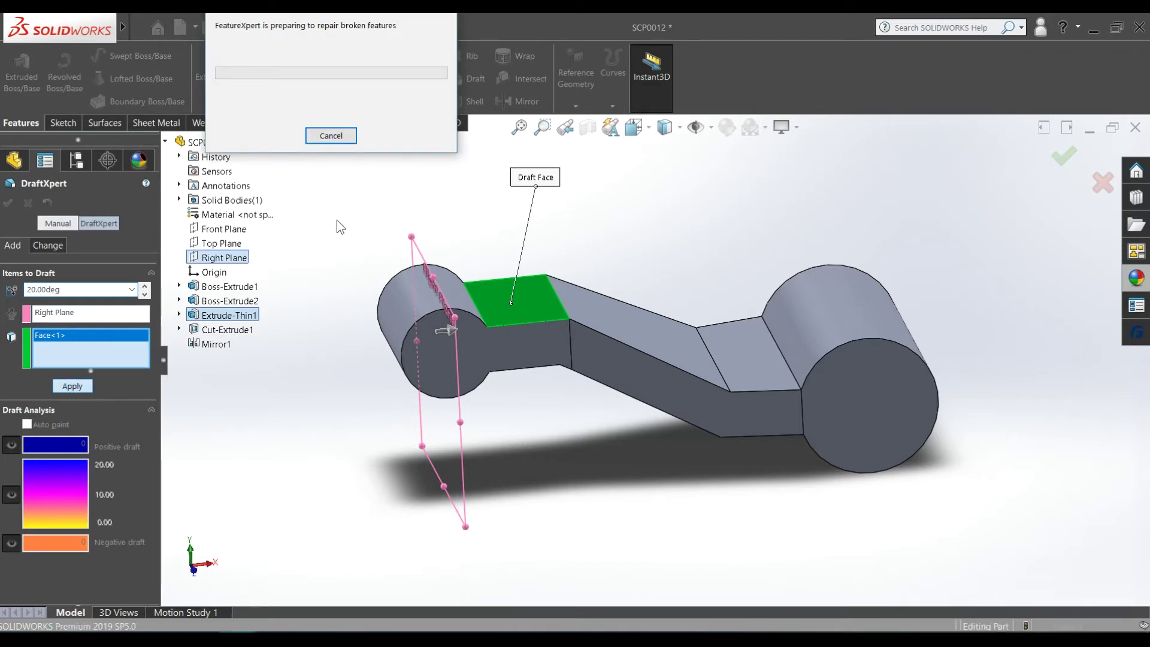
{"action": "left_click", "coordinate": [664, 335]}
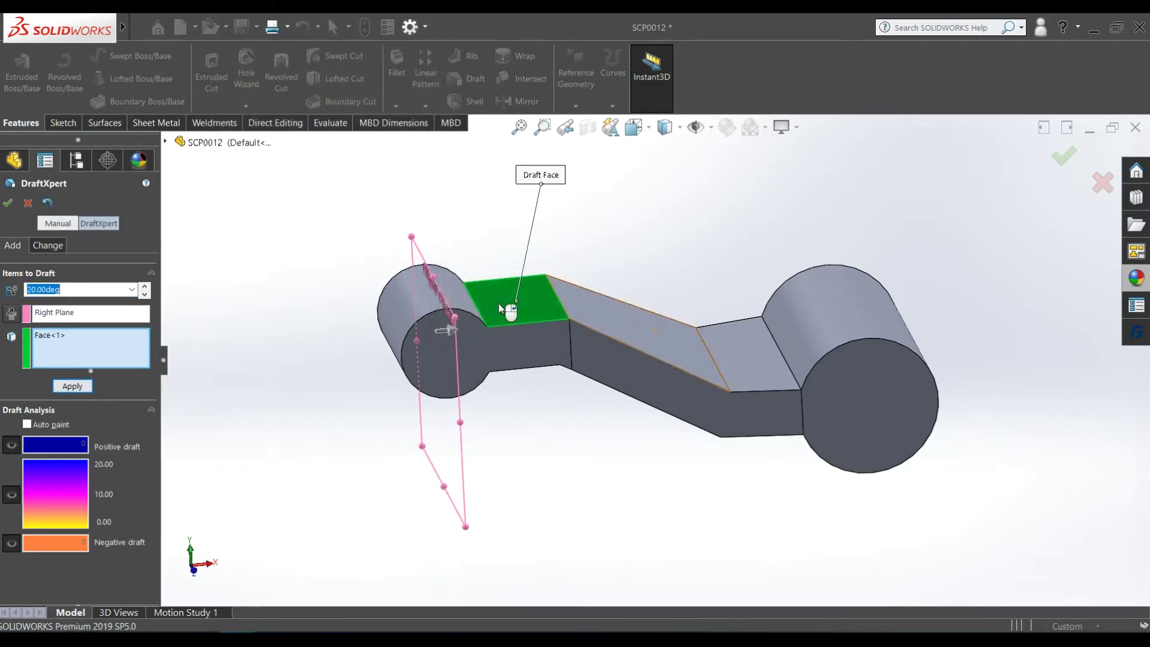
{"action": "left_click", "coordinate": [18, 321]}
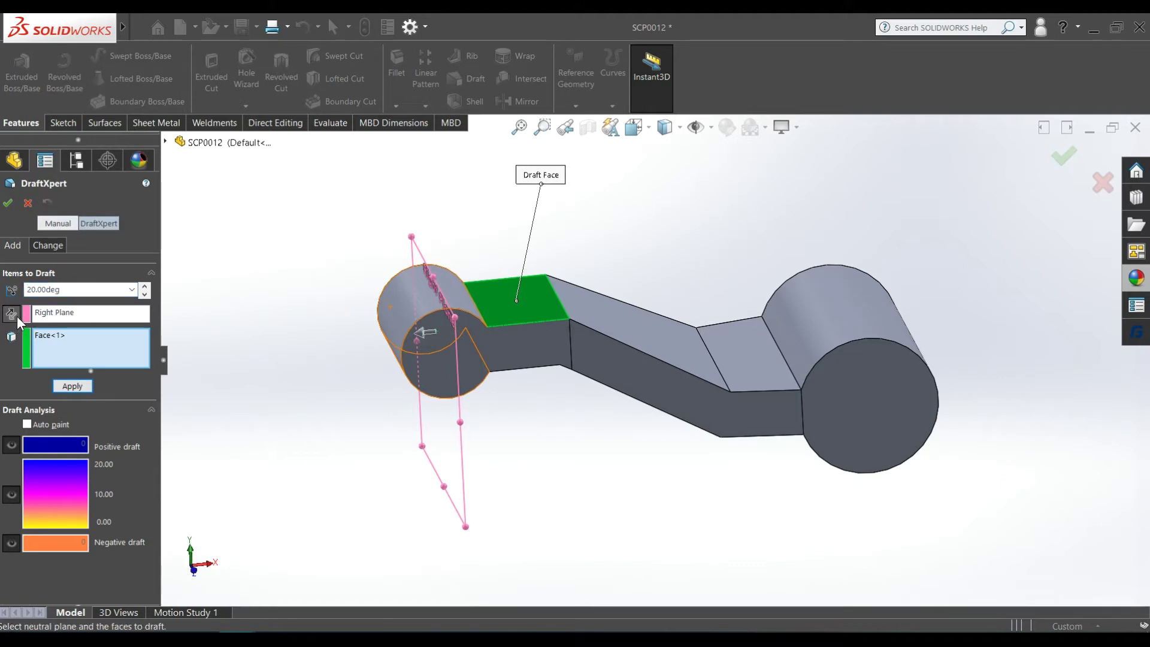
{"action": "left_click", "coordinate": [72, 386]}
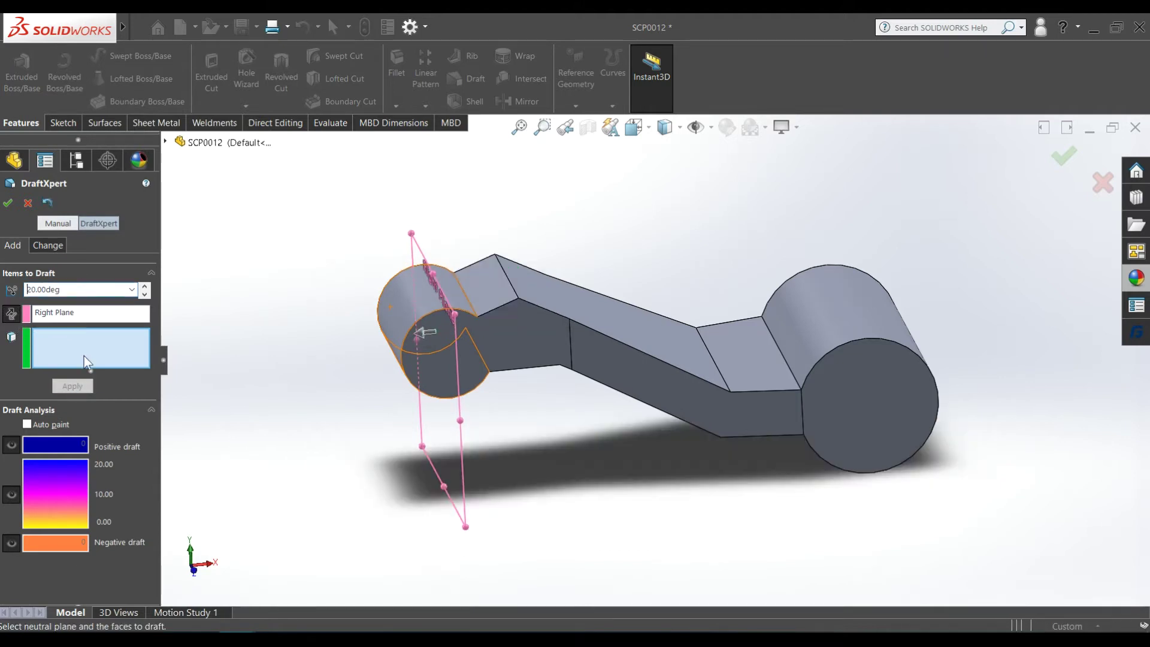
{"action": "left_click", "coordinate": [8, 203]}
{"action": "middle_click_drag", "start_coordinate": [425, 228], "coordinate": [502, 320]}
{"action": "left_click", "coordinate": [501, 321]}
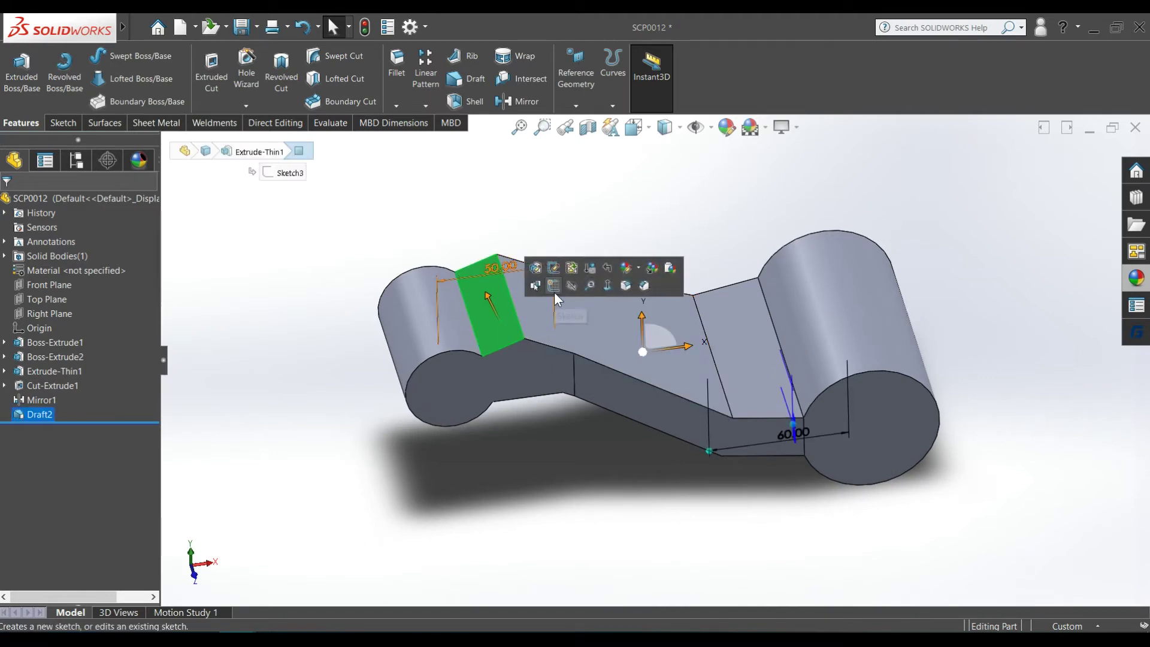
Sketch slanted, vertical, horizontal and short vertical lines on the sloped face
{"action": "left_click", "coordinate": [555, 291]}
{"action": "scroll", "coordinate": [652, 325], "scroll_direction": "down", "scroll_amount": 1}
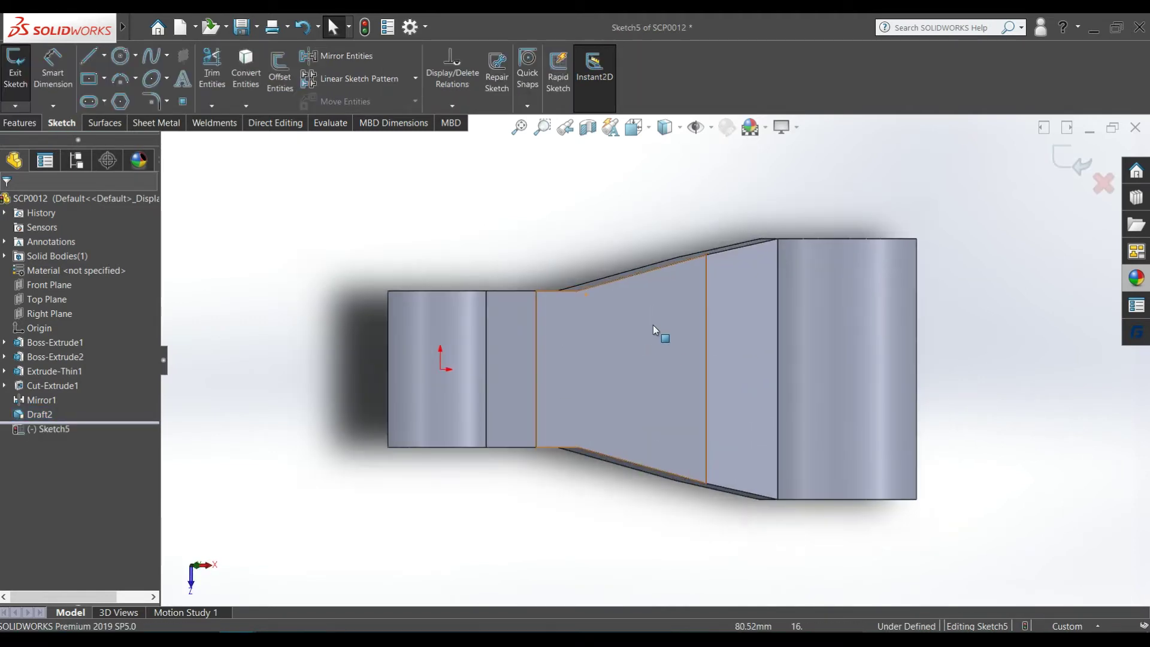
{"action": "scroll", "coordinate": [643, 333], "scroll_direction": "down", "scroll_amount": 2}
{"action": "key", "text": "l"}
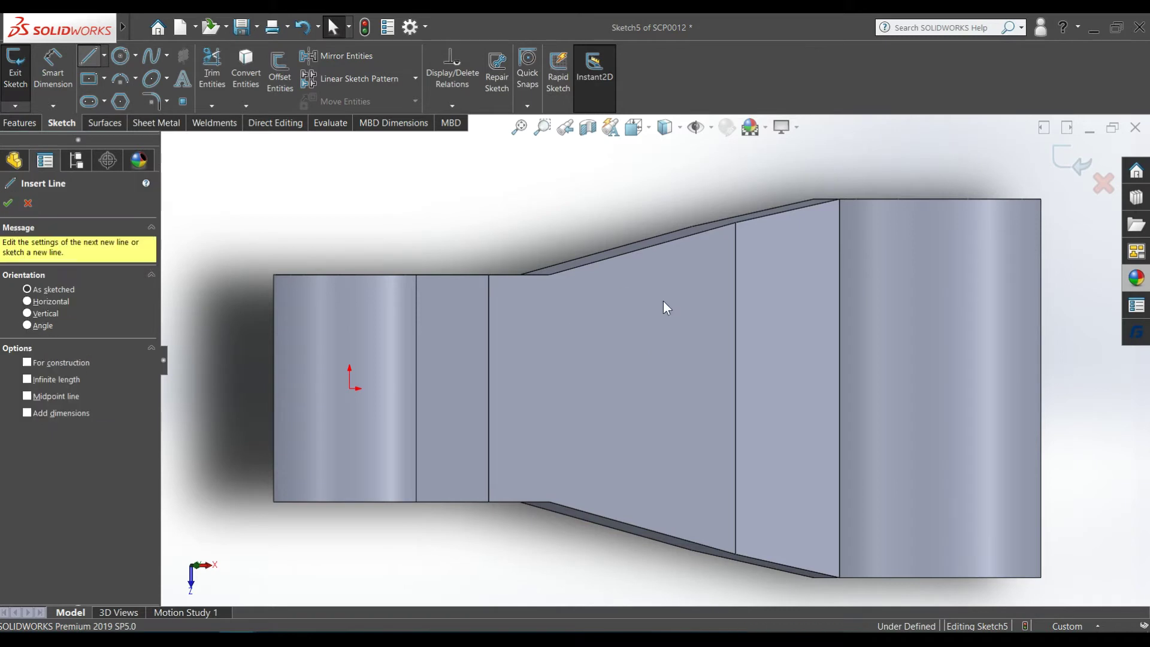
{"action": "scroll", "coordinate": [649, 357], "scroll_direction": "up", "scroll_amount": 1}
{"action": "left_click", "coordinate": [542, 340]}
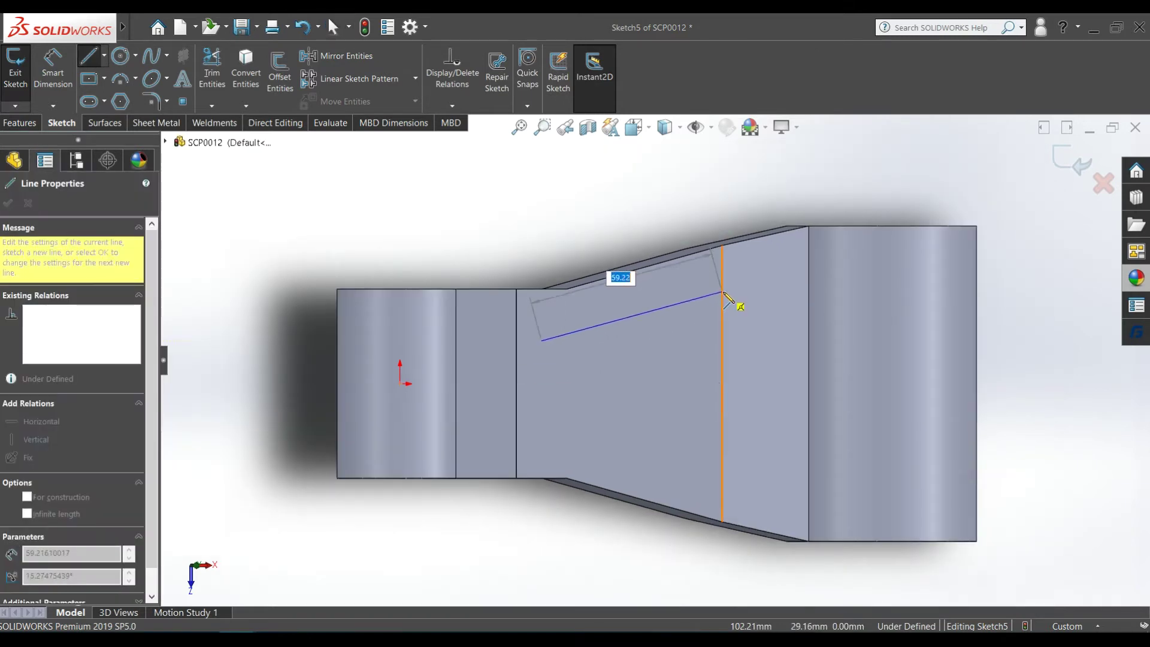
{"action": "left_click", "coordinate": [722, 292]}
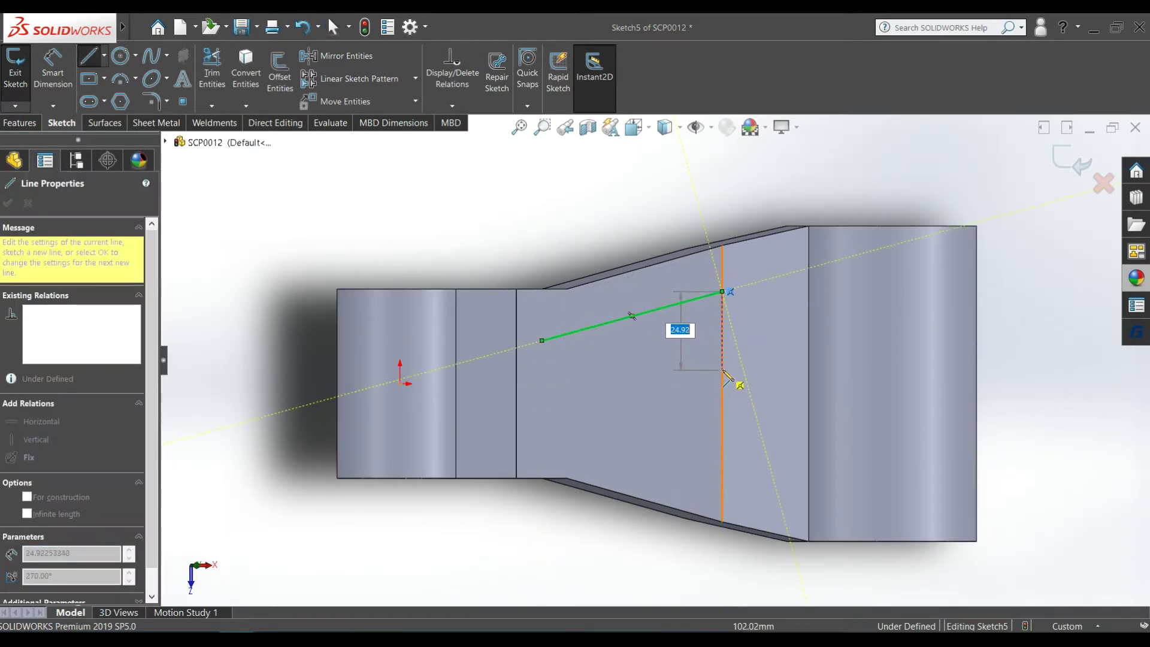
{"action": "left_click", "coordinate": [722, 383]}
{"action": "left_click", "coordinate": [492, 383]}
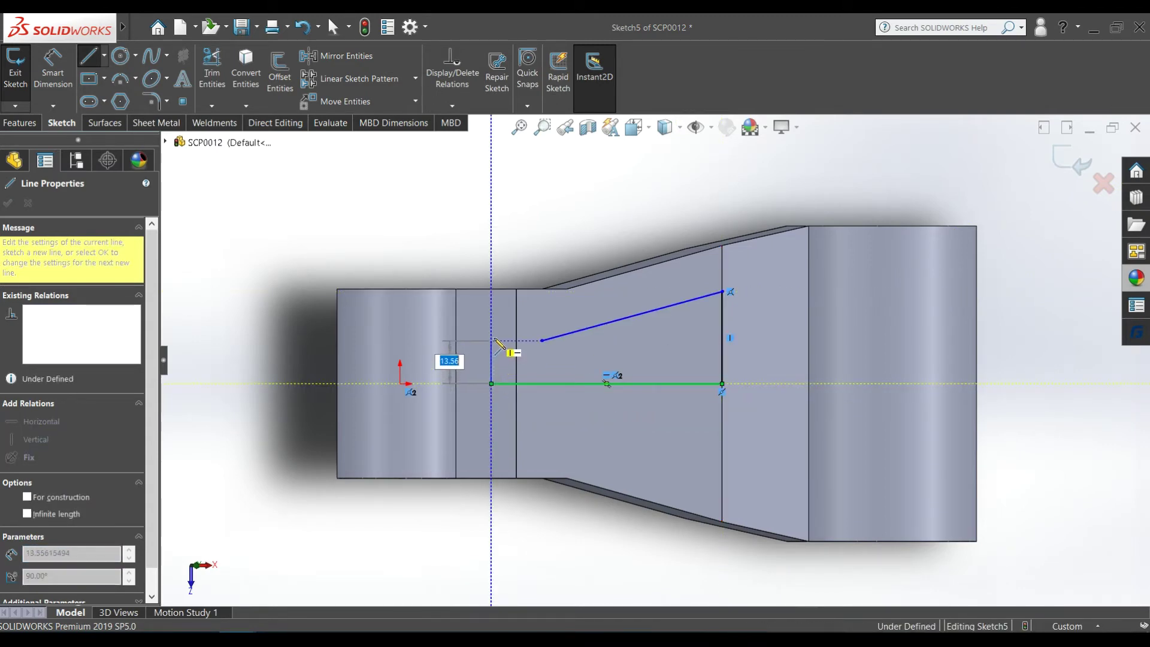
{"action": "left_click", "coordinate": [491, 340]}
{"action": "key", "text": "Escape"}
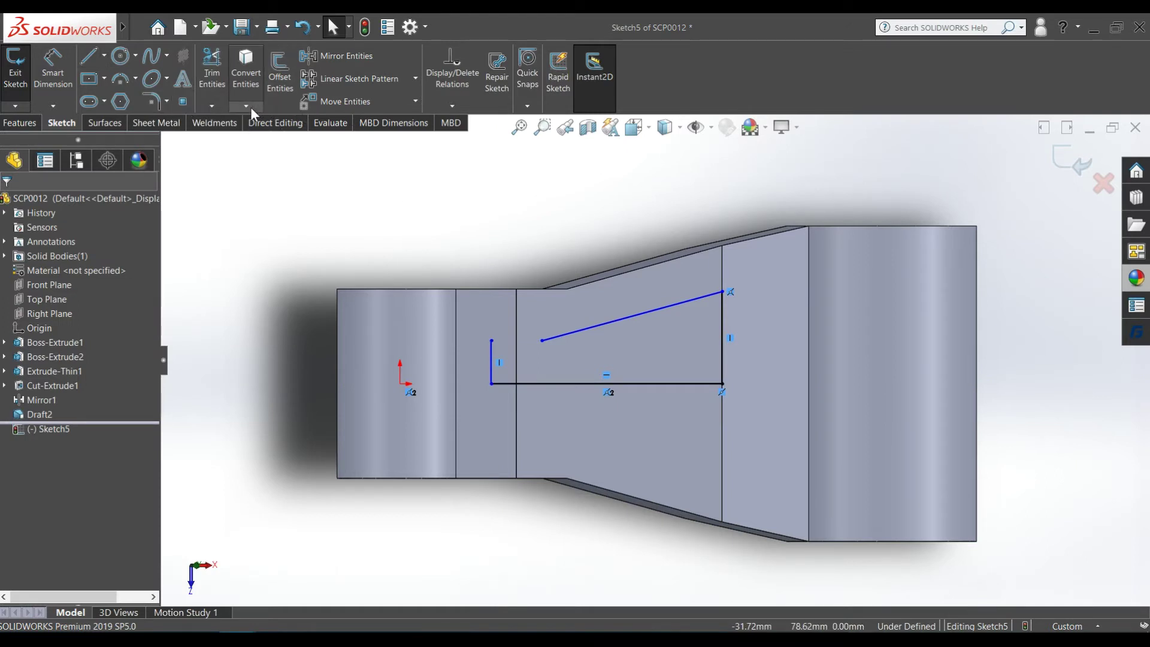
Extend the slanted line to meet the short left vertical line
{"action": "left_click", "coordinate": [248, 108]}
{"action": "left_click", "coordinate": [214, 108]}
{"action": "left_click", "coordinate": [236, 142]}
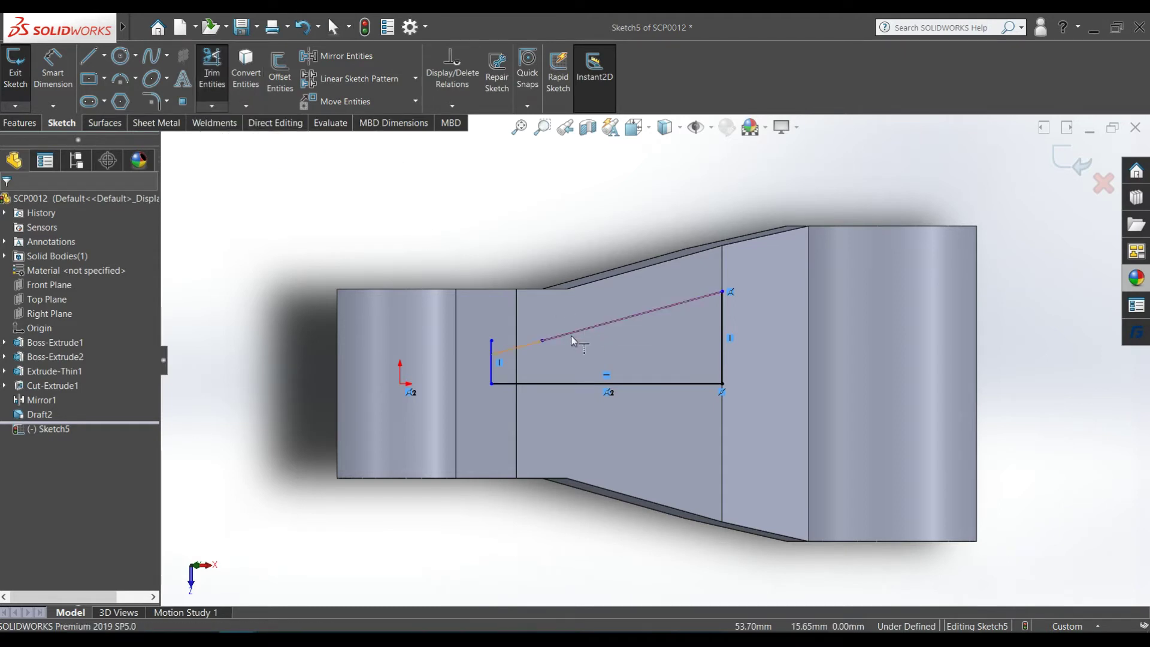
{"action": "left_click", "coordinate": [556, 340]}
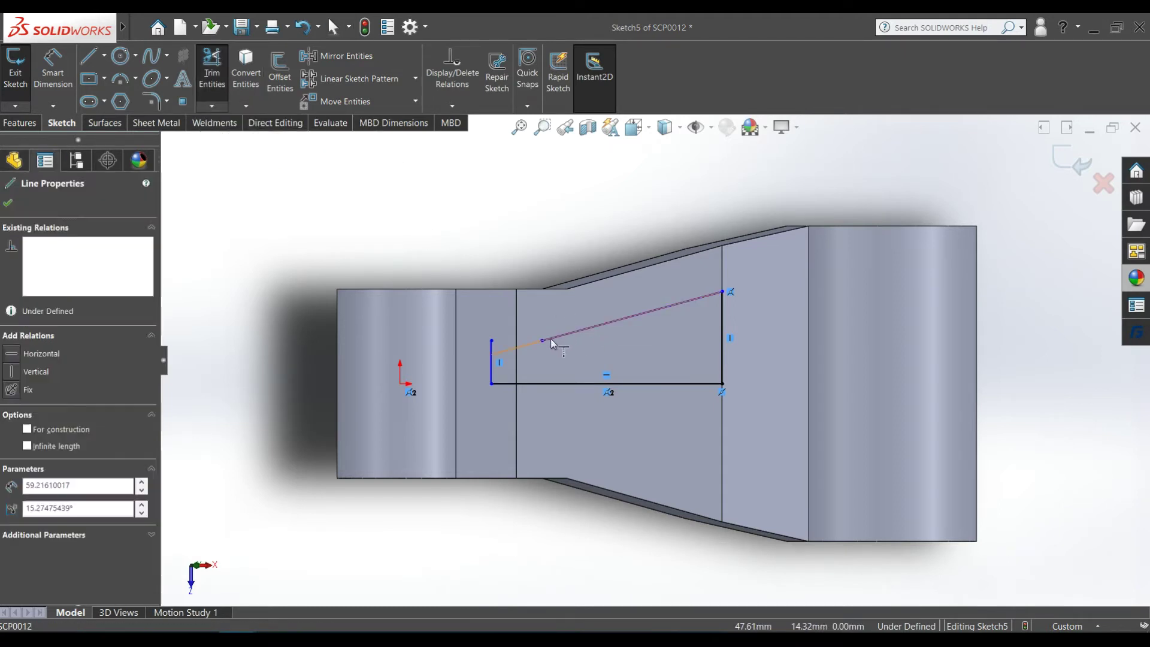
{"action": "left_click", "coordinate": [212, 72]}
{"action": "left_click", "coordinate": [490, 352]}
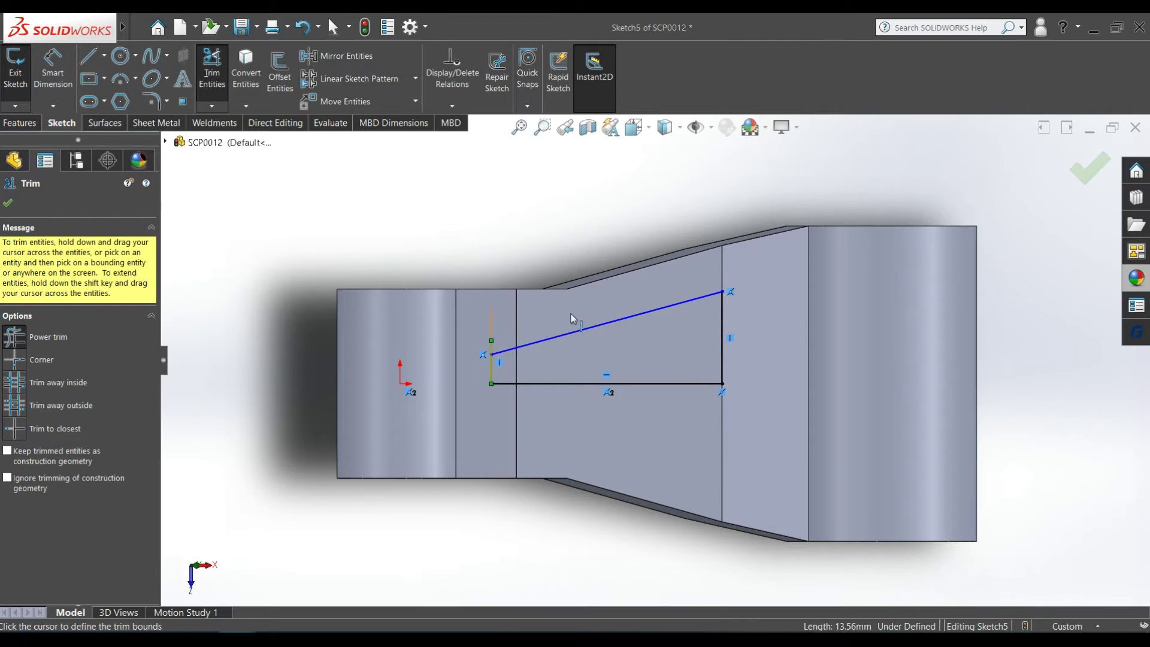
Trim the left vertical line above the slanted line and dimension the bottom line 75 mm
{"action": "scroll", "coordinate": [527, 321], "scroll_direction": "down", "scroll_amount": 1}
{"action": "left_click", "coordinate": [505, 292]}
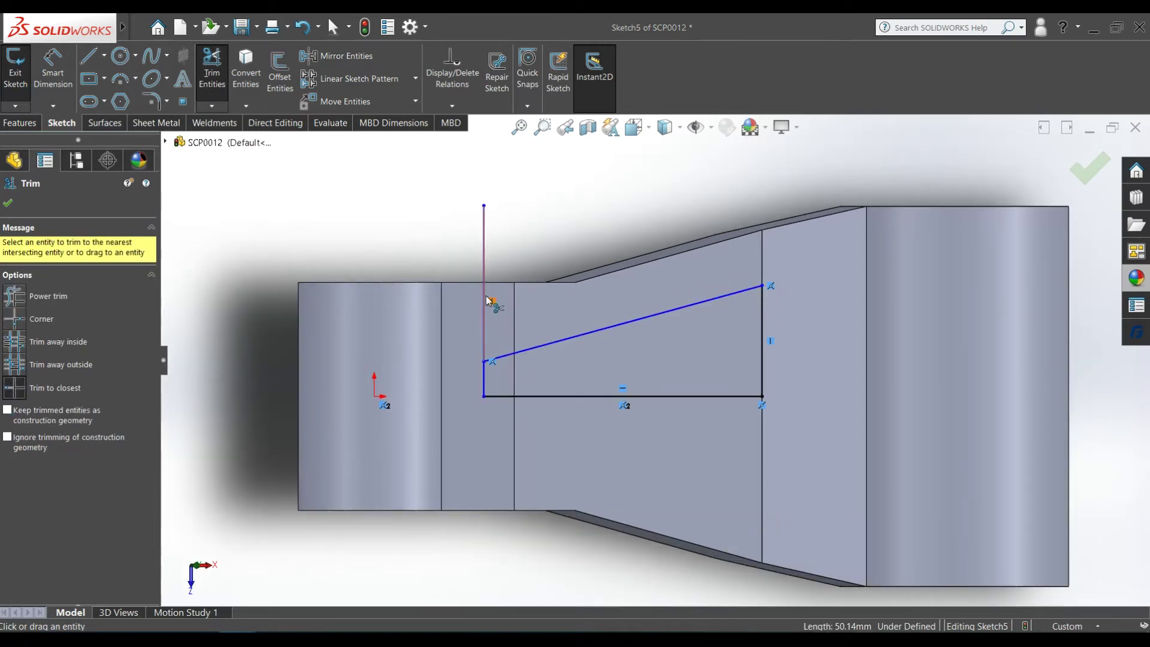
{"action": "left_click", "coordinate": [484, 337]}
{"action": "key", "text": "Escape"}
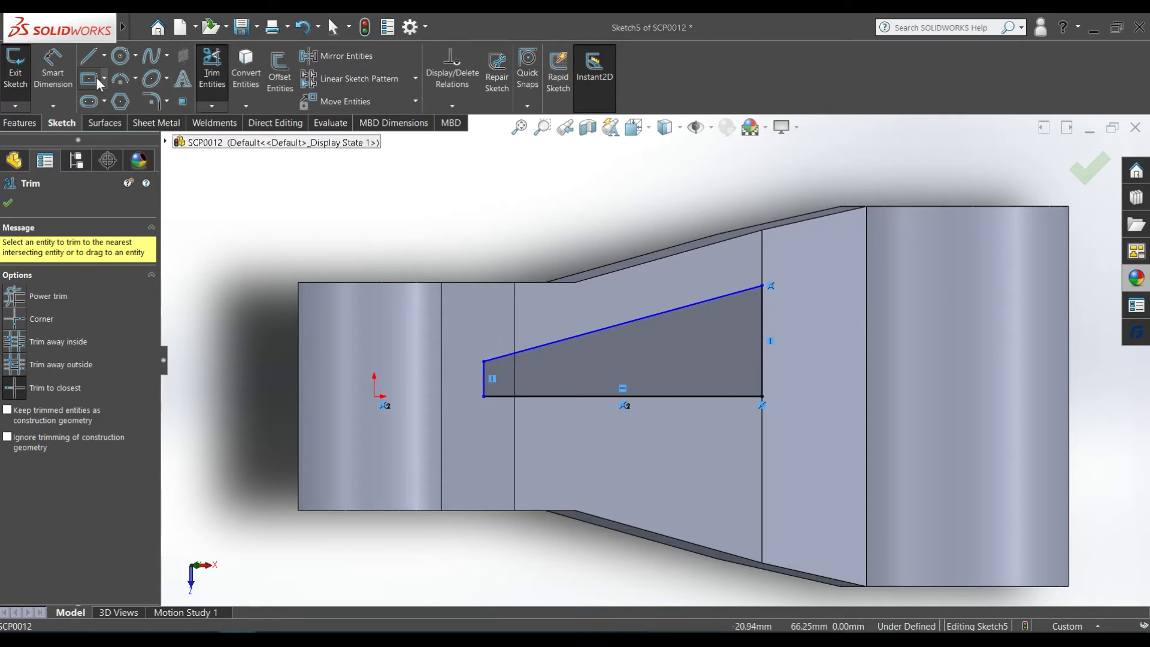
{"action": "left_click", "coordinate": [665, 395]}
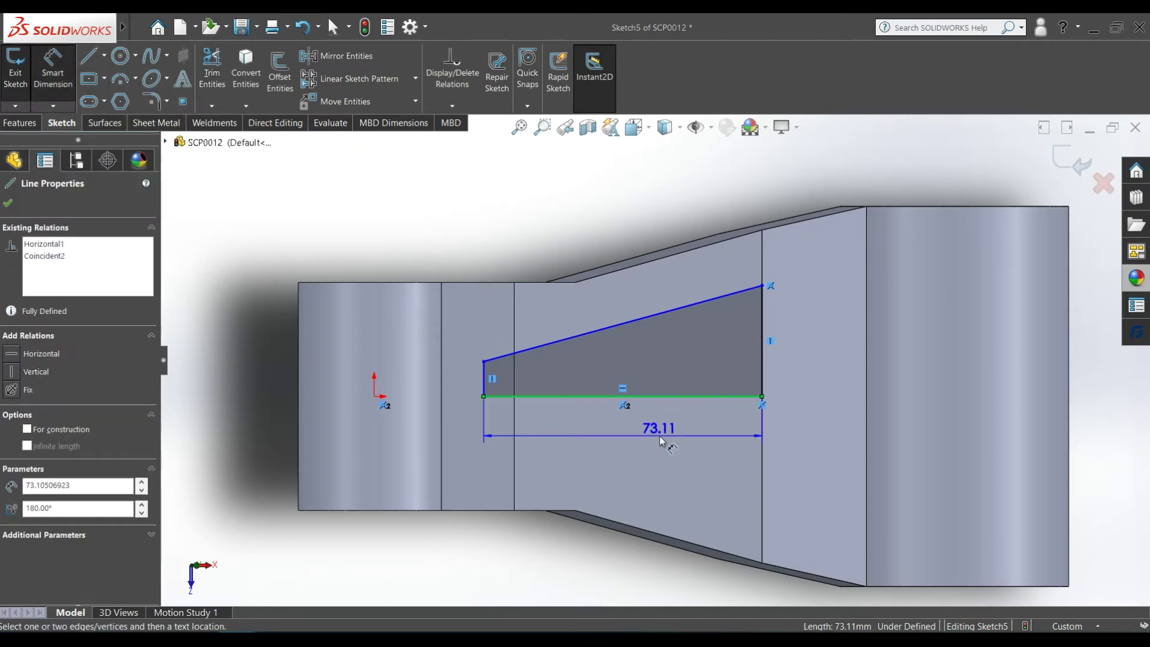
{"action": "left_click", "coordinate": [662, 436]}
{"action": "type", "text": "75"}
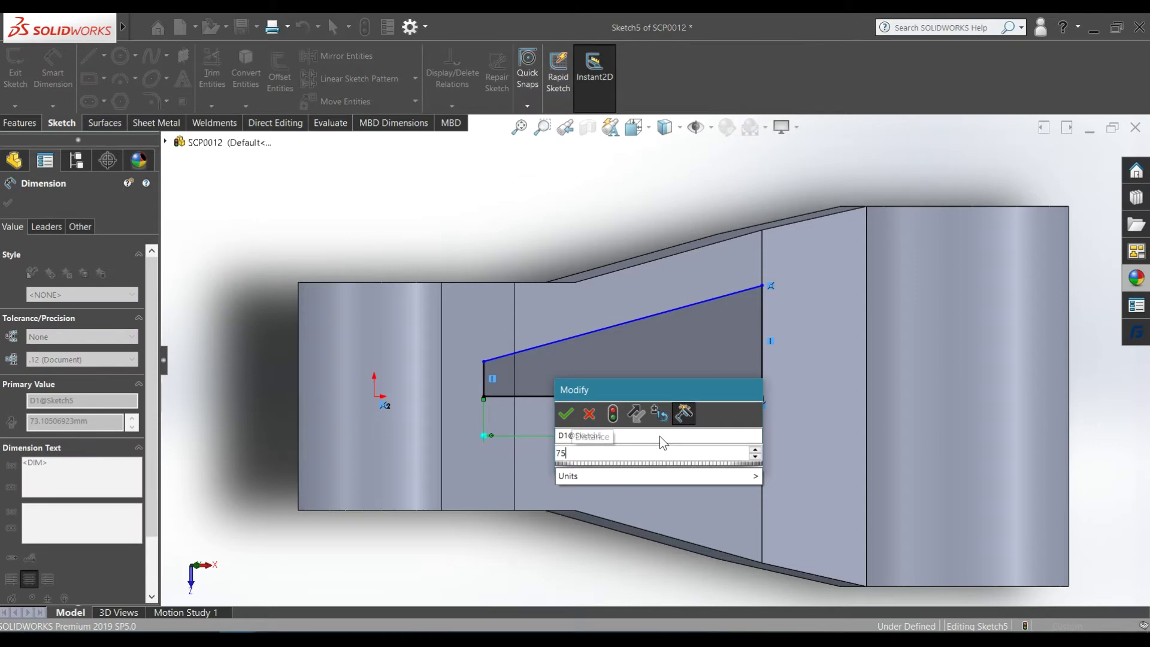
{"action": "key", "text": "Return"}
{"action": "key", "text": "Escape"}
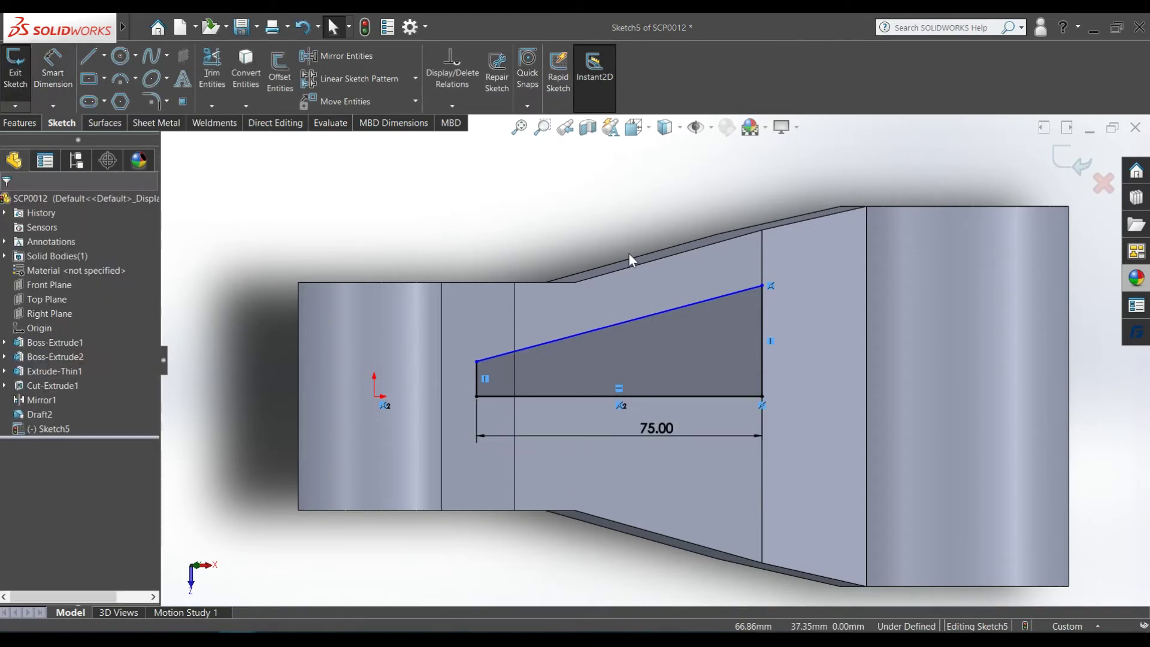
Make the top line parallel to the slanted edge, 12 mm away, and exit the sketch
{"action": "left_click", "coordinate": [626, 270]}
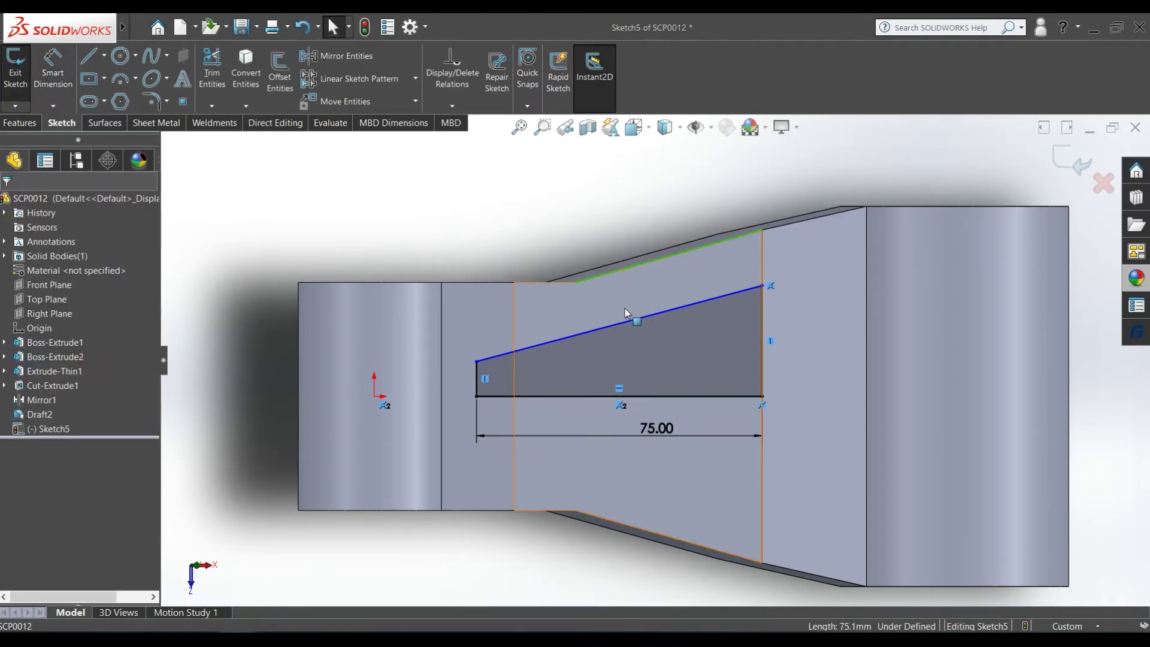
{"action": "left_click", "coordinate": [627, 324], "text": "ctrl"}
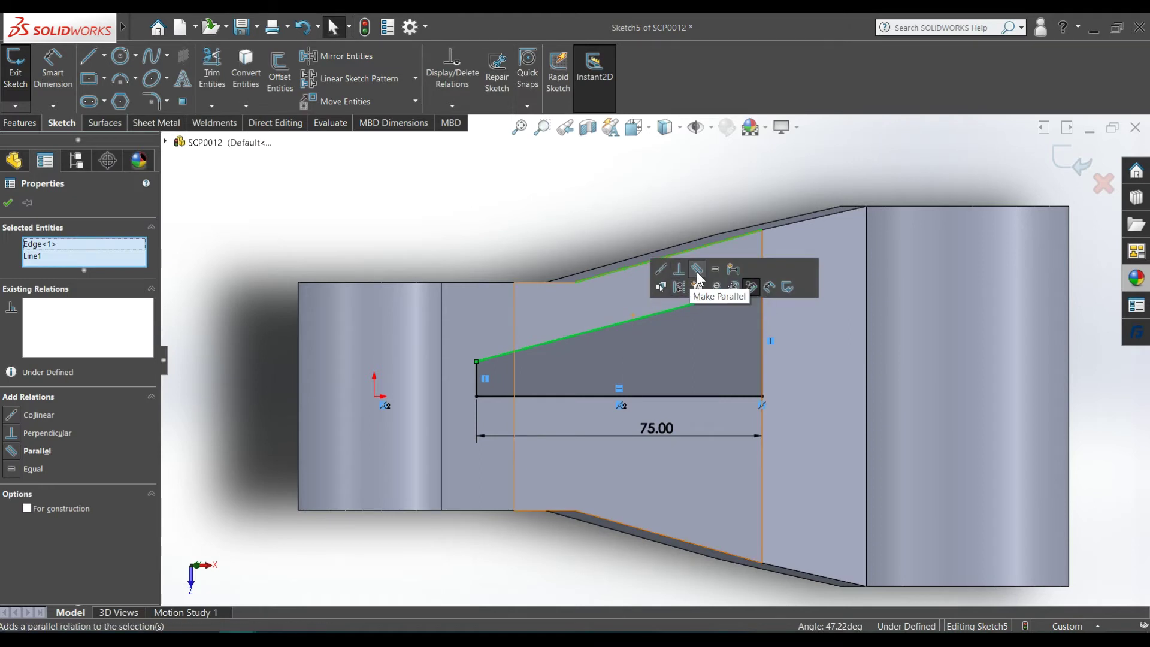
{"action": "left_click", "coordinate": [698, 269]}
{"action": "key", "text": "Escape"}
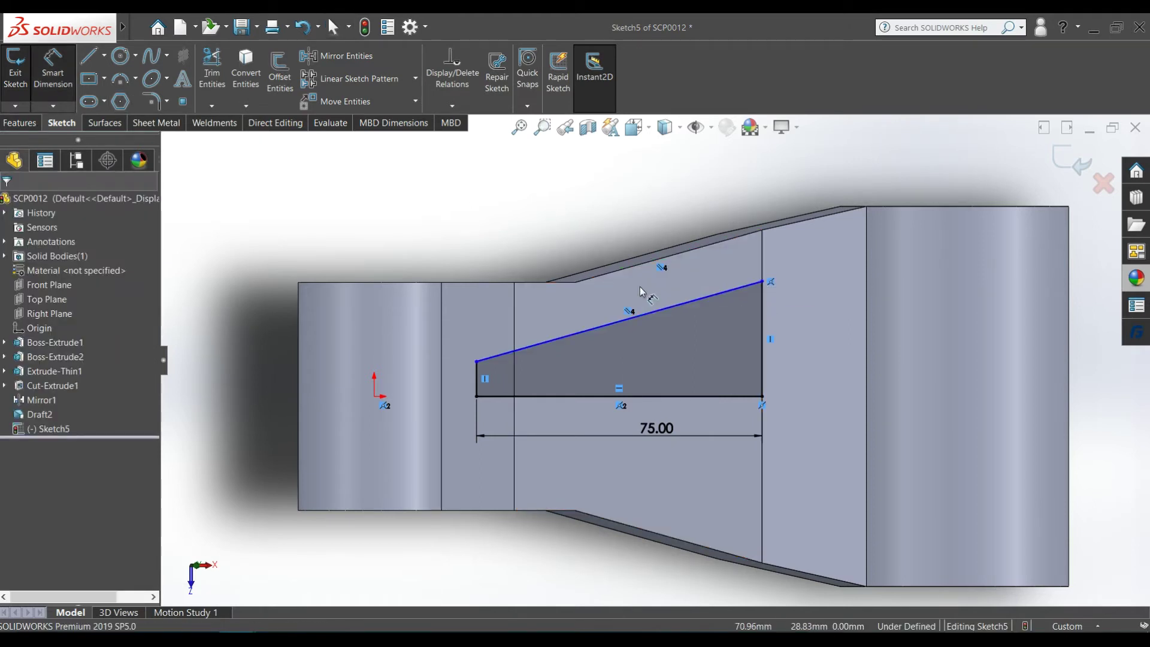
{"action": "left_click", "coordinate": [596, 283]}
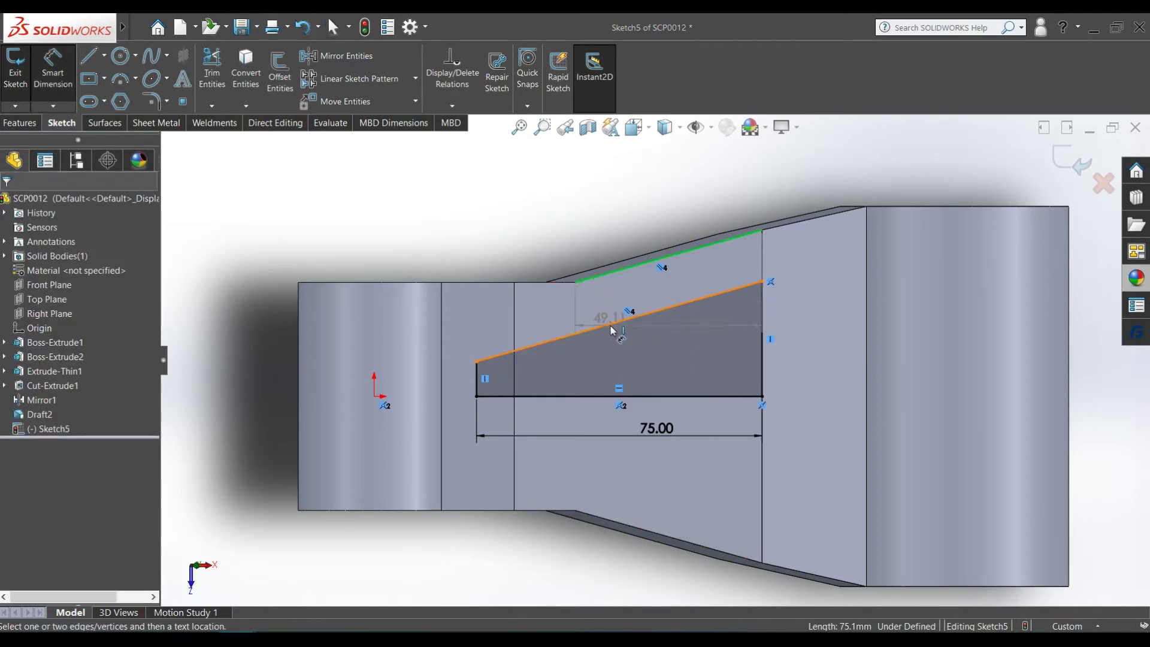
{"action": "left_click", "coordinate": [612, 324]}
{"action": "left_click", "coordinate": [612, 306]}
{"action": "type", "text": "12"}
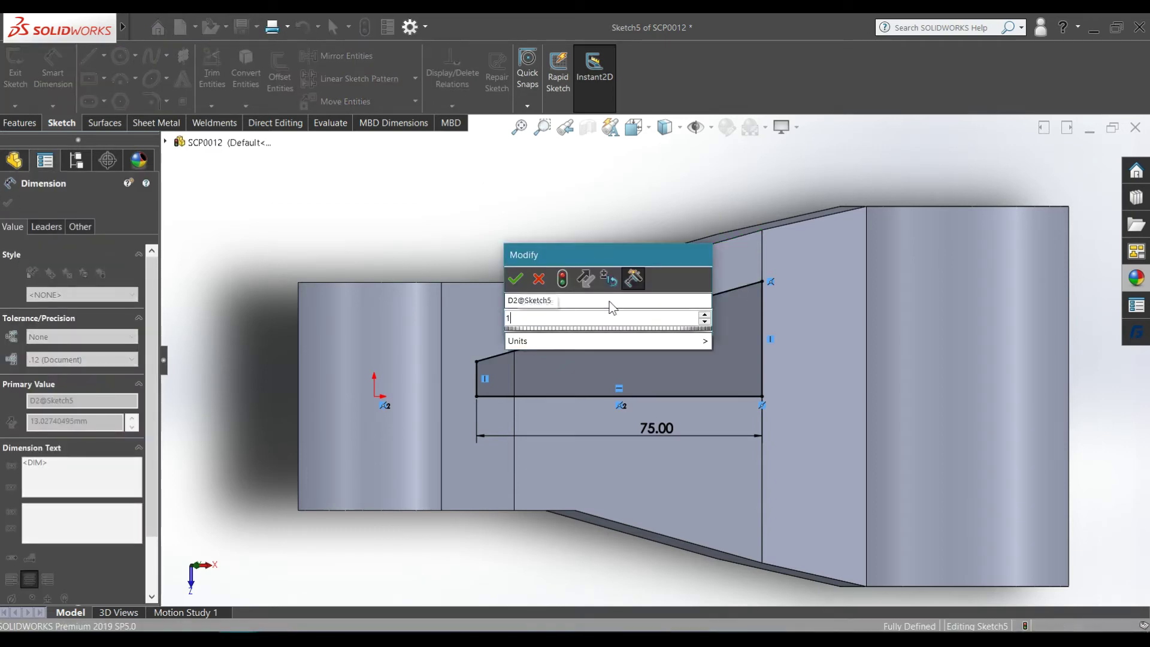
{"action": "key", "text": "Return"}
{"action": "left_click", "coordinate": [563, 181]}
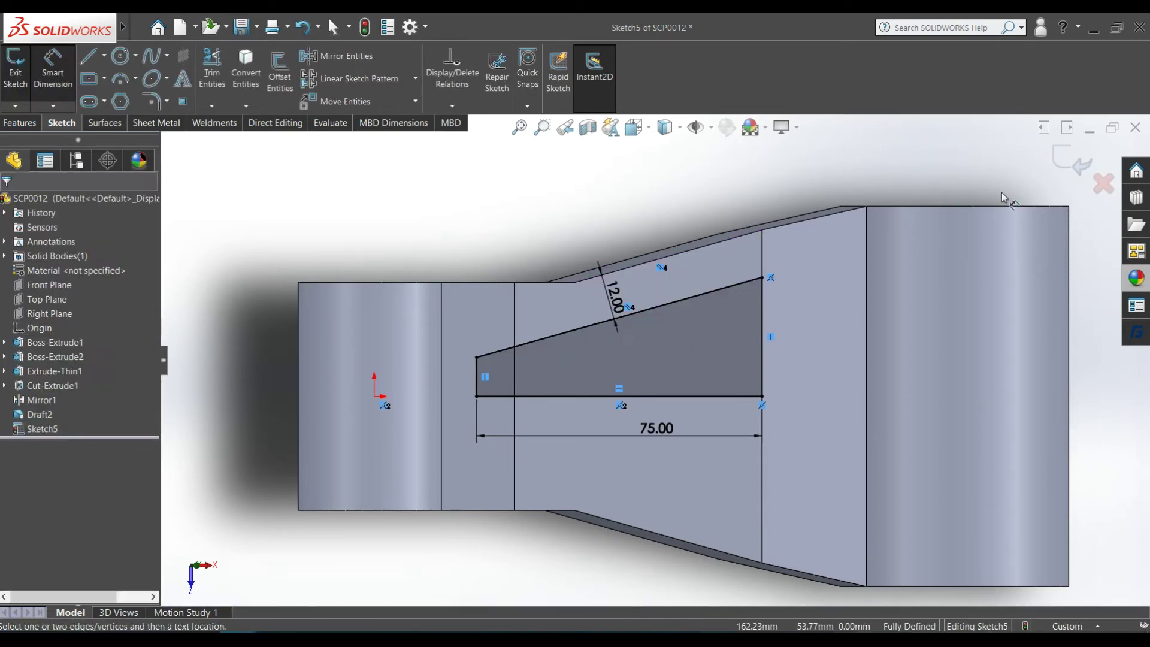
{"action": "left_click", "coordinate": [1060, 167]}
{"action": "middle_click_drag", "start_coordinate": [792, 373], "coordinate": [482, 226]}
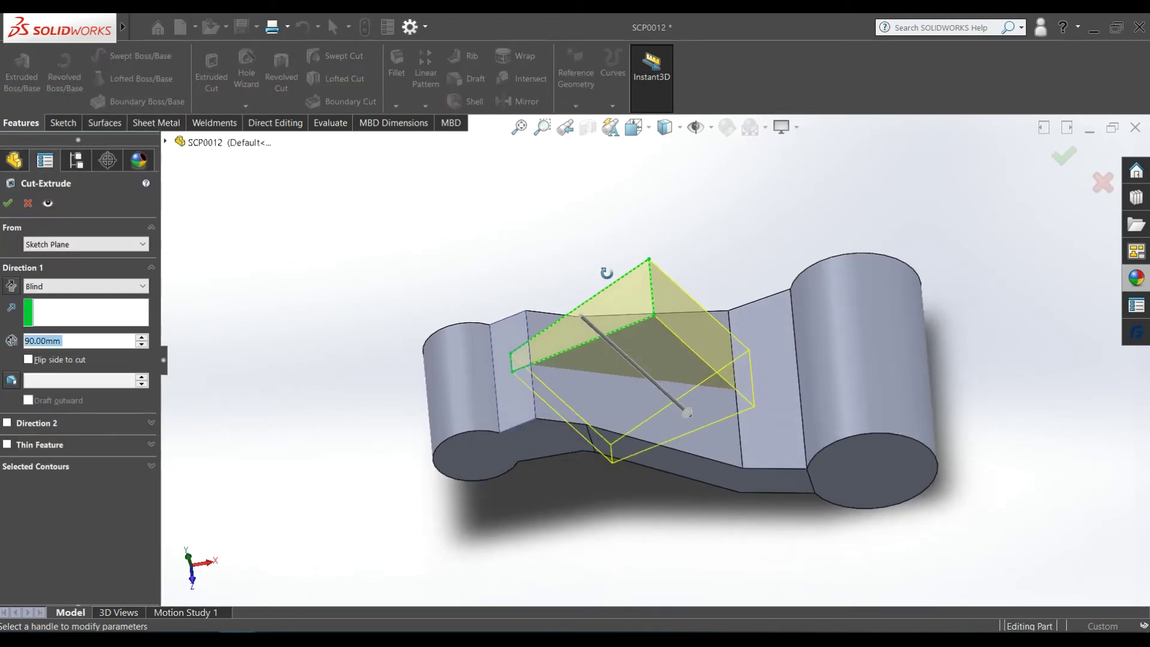
Cut Sketch5 Through All as Cut-Extrude2, notching the link's sloped arm
{"action": "left_click", "coordinate": [84, 286]}
{"action": "left_click", "coordinate": [60, 312]}
{"action": "left_click", "coordinate": [27, 203]}
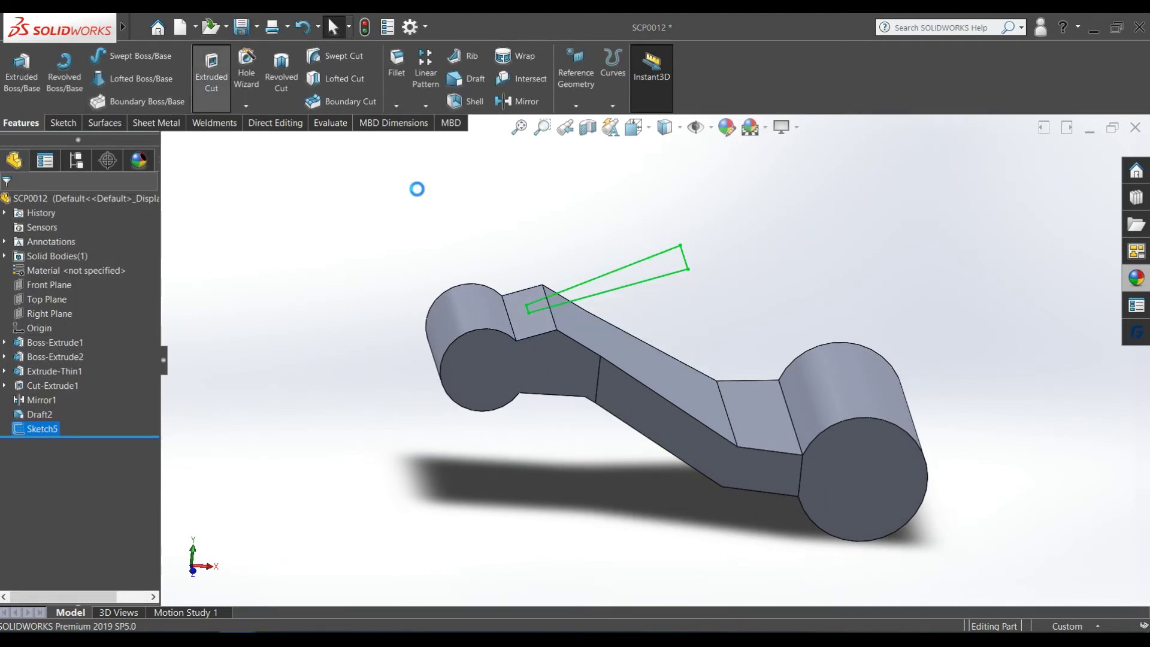
{"action": "left_click", "coordinate": [55, 287]}
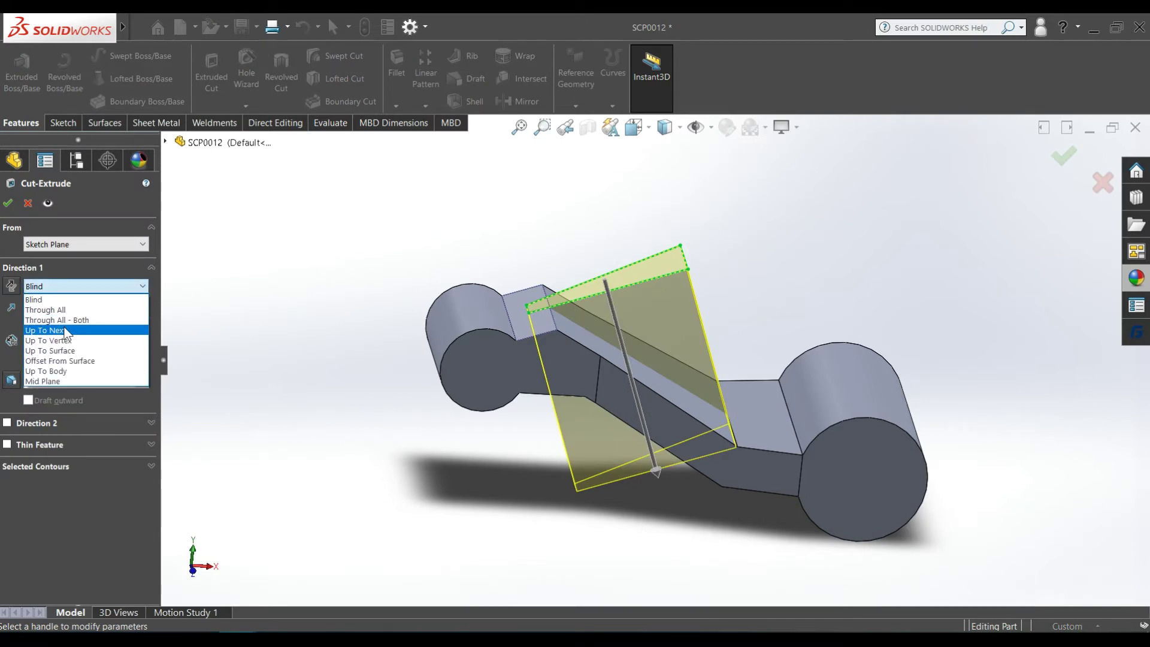
{"action": "left_click", "coordinate": [48, 297]}
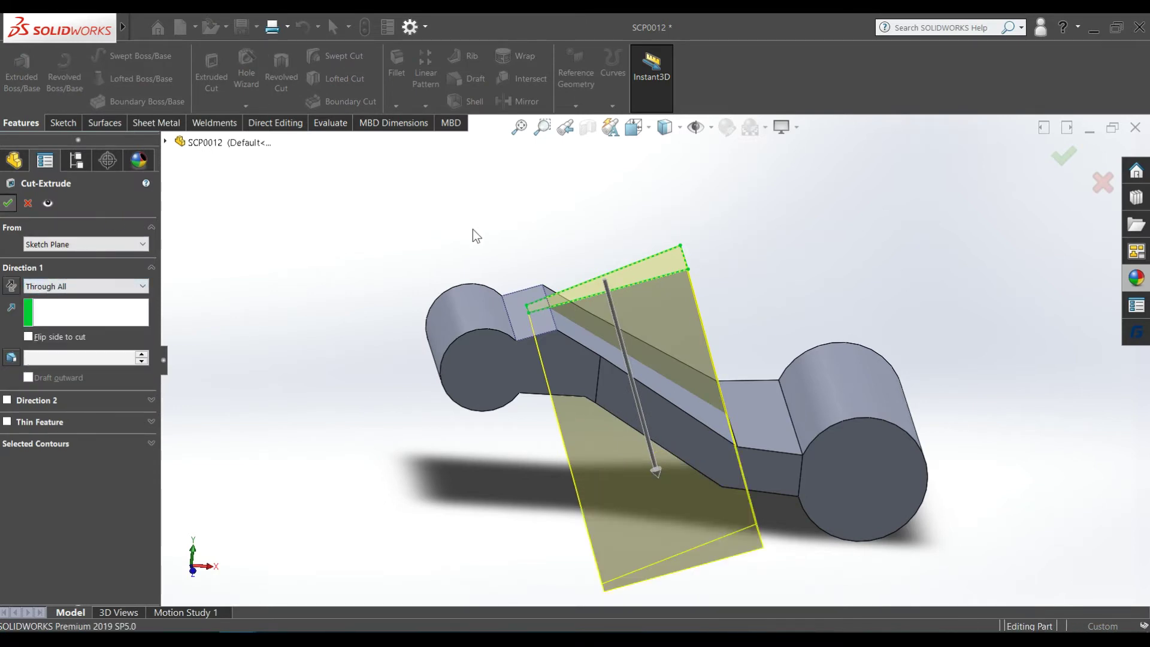
{"action": "key", "text": "Return"}
{"action": "mouse_move", "coordinate": [459, 217]}
{"action": "middle_mouse_down"}
{"action": "mouse_move", "coordinate": [581, 359]}
{"action": "mouse_move", "coordinate": [683, 300]}
{"action": "mouse_move", "coordinate": [657, 226]}
{"action": "mouse_move", "coordinate": [678, 310]}
{"action": "middle_mouse_up"}
{"action": "key", "text": "space"}
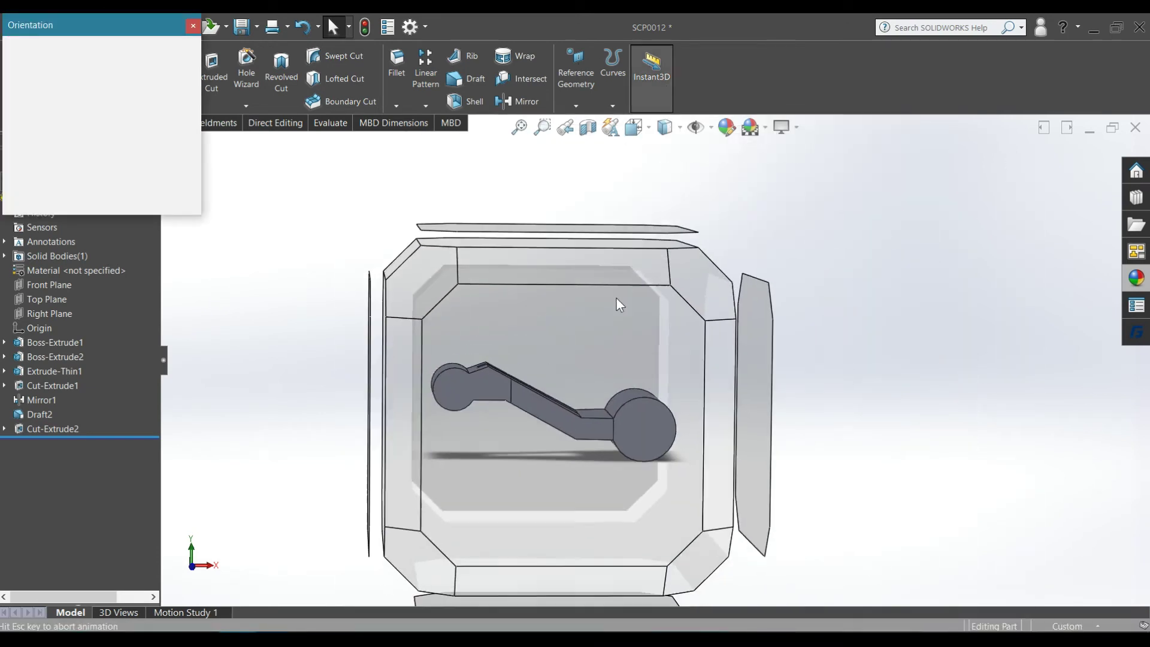
Mirror Cut-Extrude2 across the Front Plane as Mirror2, forking the arm
{"action": "left_click", "coordinate": [495, 404]}
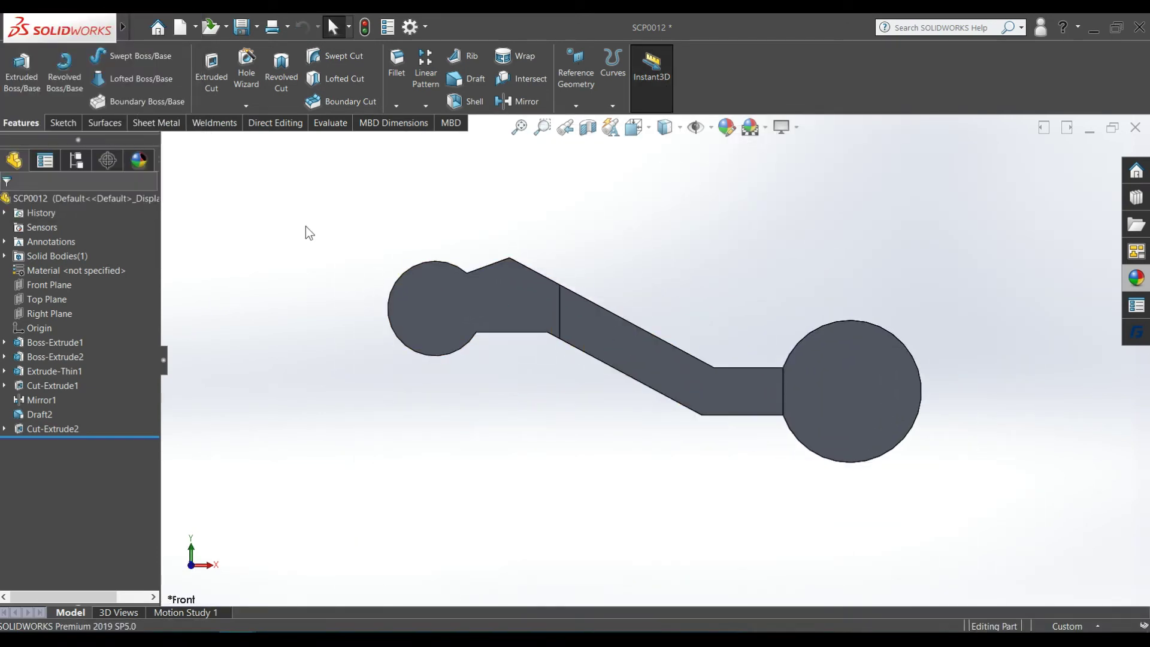
{"action": "mouse_move", "coordinate": [598, 441]}
{"action": "middle_mouse_down"}
{"action": "mouse_move", "coordinate": [633, 531]}
{"action": "mouse_move", "coordinate": [646, 465]}
{"action": "mouse_move", "coordinate": [349, 212]}
{"action": "middle_mouse_up"}
{"action": "left_click", "coordinate": [519, 102]}
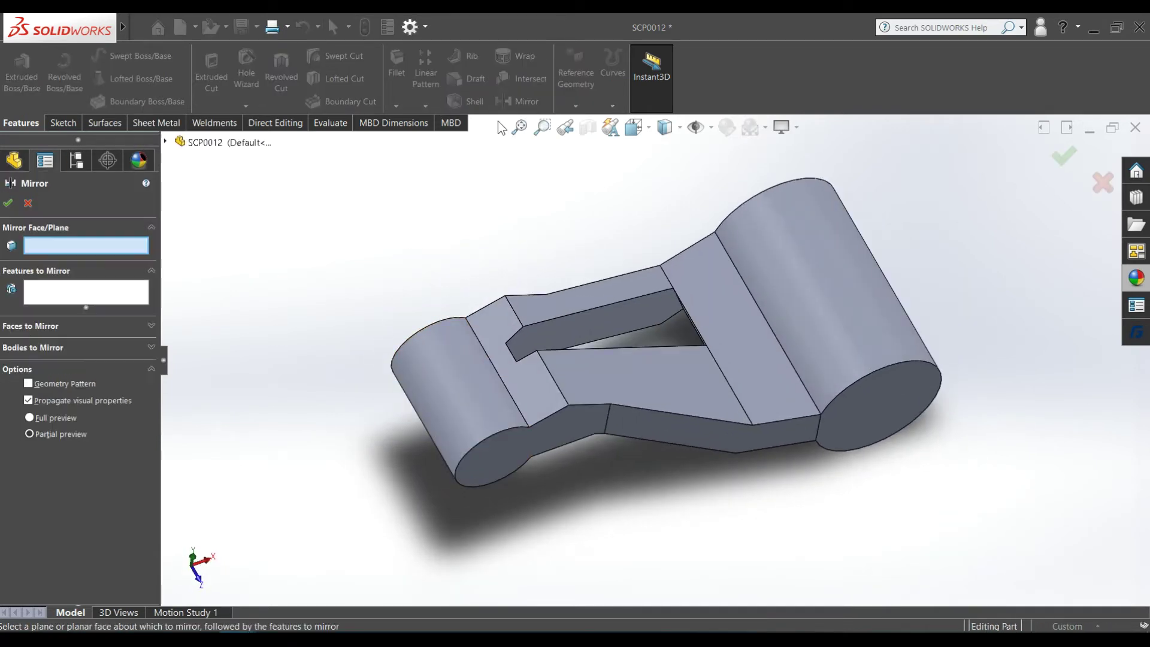
{"action": "left_click", "coordinate": [165, 142]}
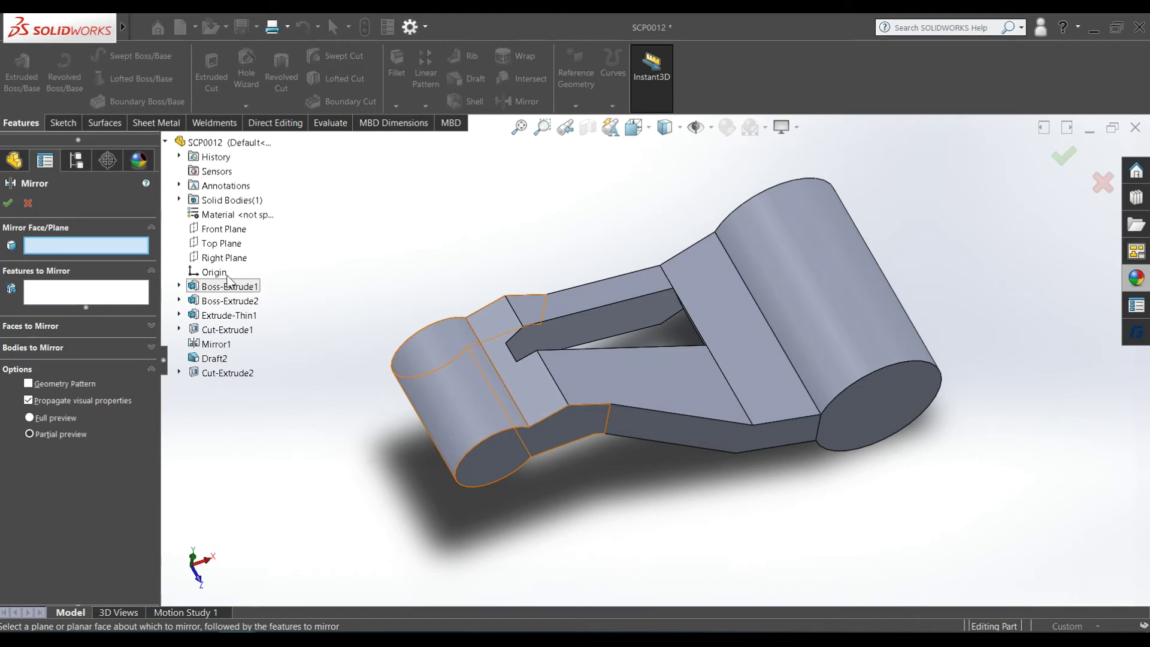
{"action": "left_click", "coordinate": [231, 229]}
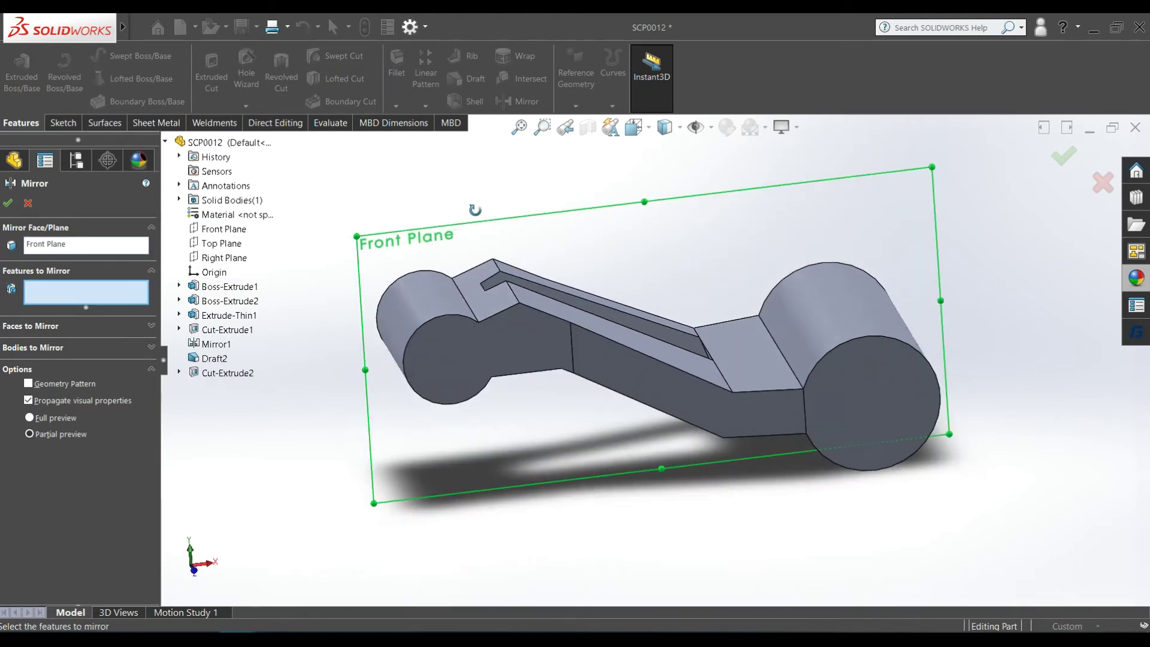
{"action": "left_click", "coordinate": [614, 320]}
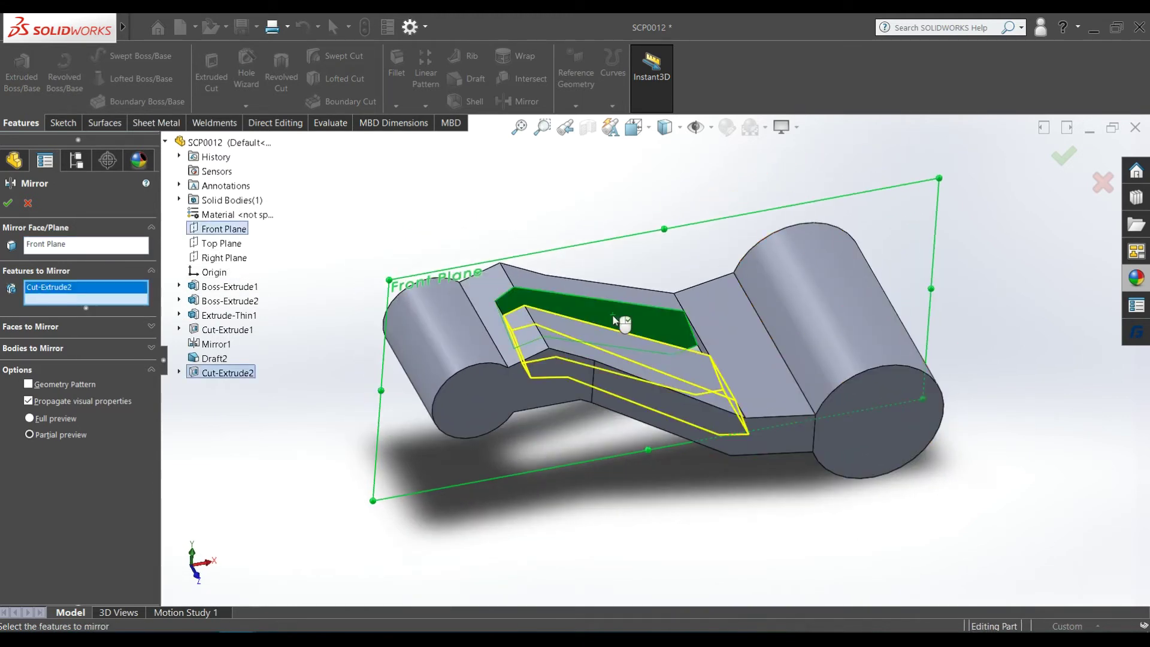
{"action": "right_click", "coordinate": [614, 320]}
{"action": "mouse_move", "coordinate": [612, 314]}
{"action": "middle_mouse_down"}
{"action": "mouse_move", "coordinate": [608, 180]}
{"action": "mouse_move", "coordinate": [754, 302]}
{"action": "mouse_move", "coordinate": [752, 503]}
{"action": "mouse_move", "coordinate": [664, 288]}
{"action": "mouse_move", "coordinate": [661, 312]}
{"action": "middle_mouse_up"}
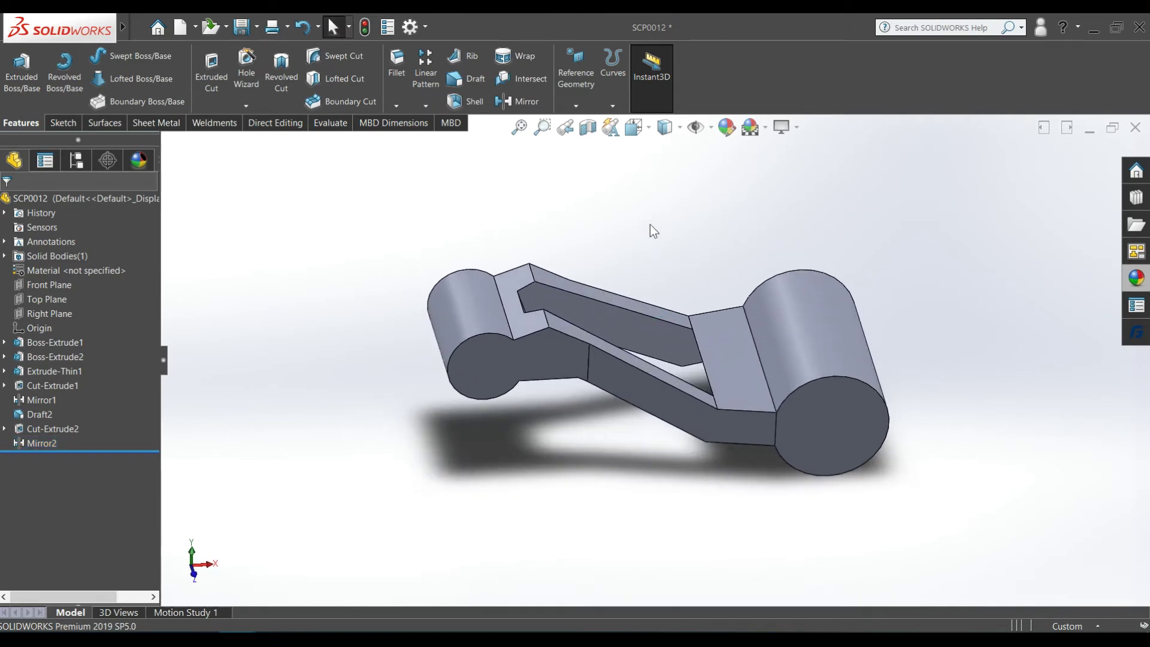
{"action": "scroll", "coordinate": [665, 345], "scroll_direction": "down", "scroll_amount": 2}
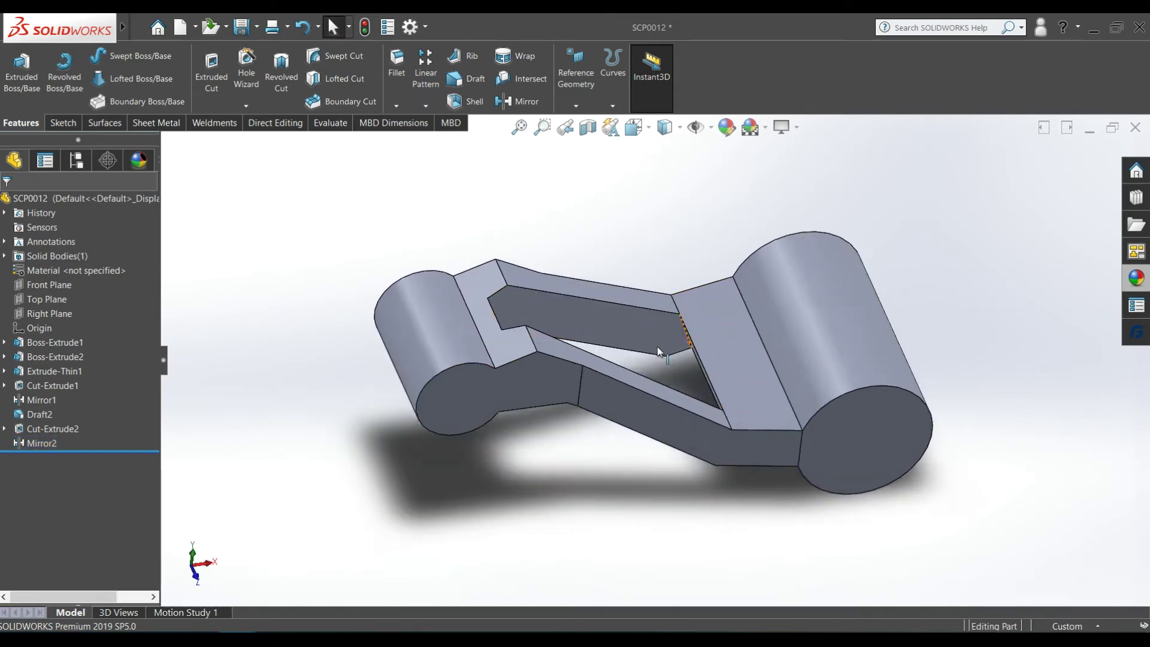
Offset four inner bar faces of the forked arm by 5 mm with Move Face
{"action": "middle_click_drag", "start_coordinate": [660, 348], "coordinate": [641, 336]}
{"action": "left_click", "coordinate": [288, 124]}
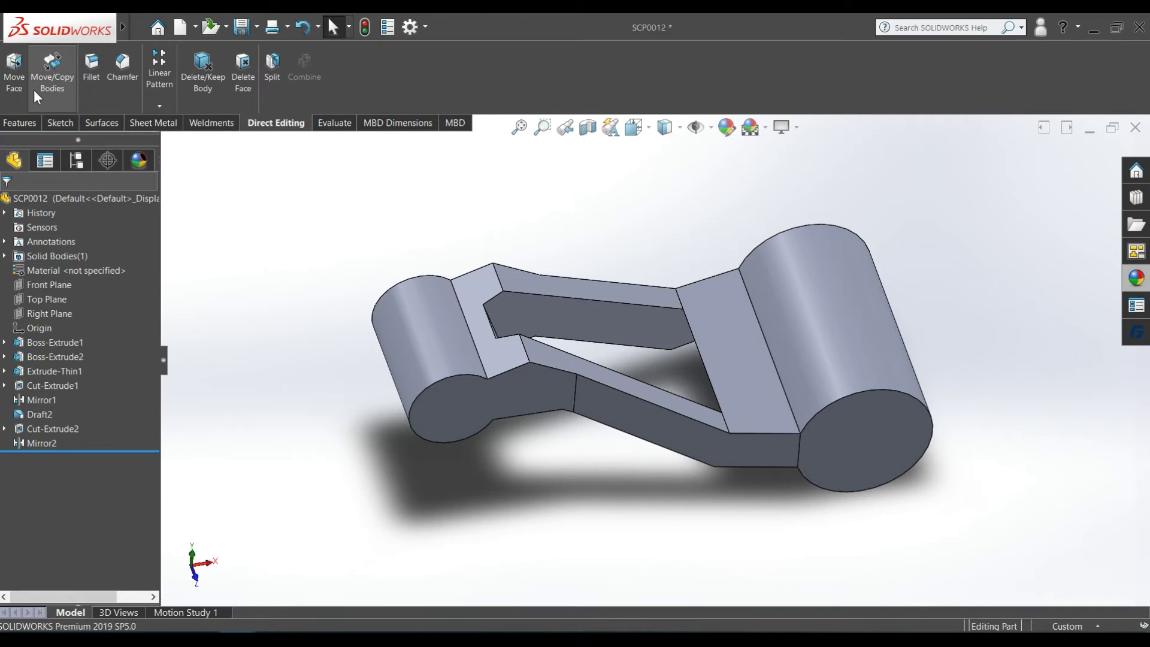
{"action": "left_click", "coordinate": [14, 71]}
{"action": "middle_click_drag", "start_coordinate": [459, 216], "coordinate": [526, 328]}
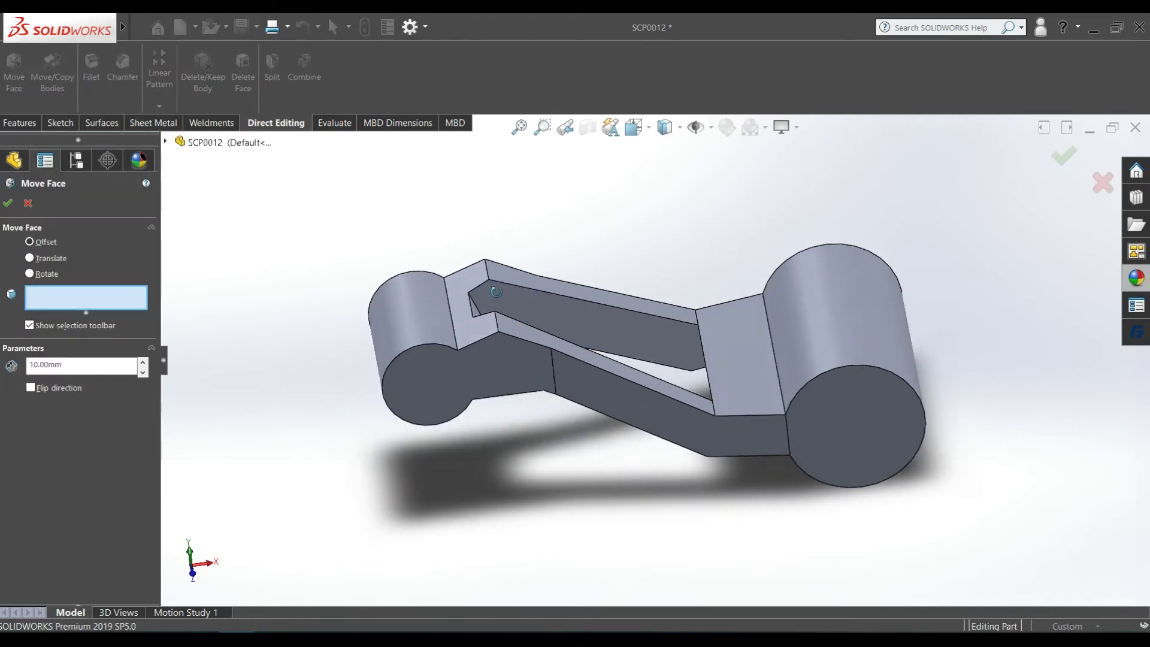
{"action": "left_click", "coordinate": [527, 328]}
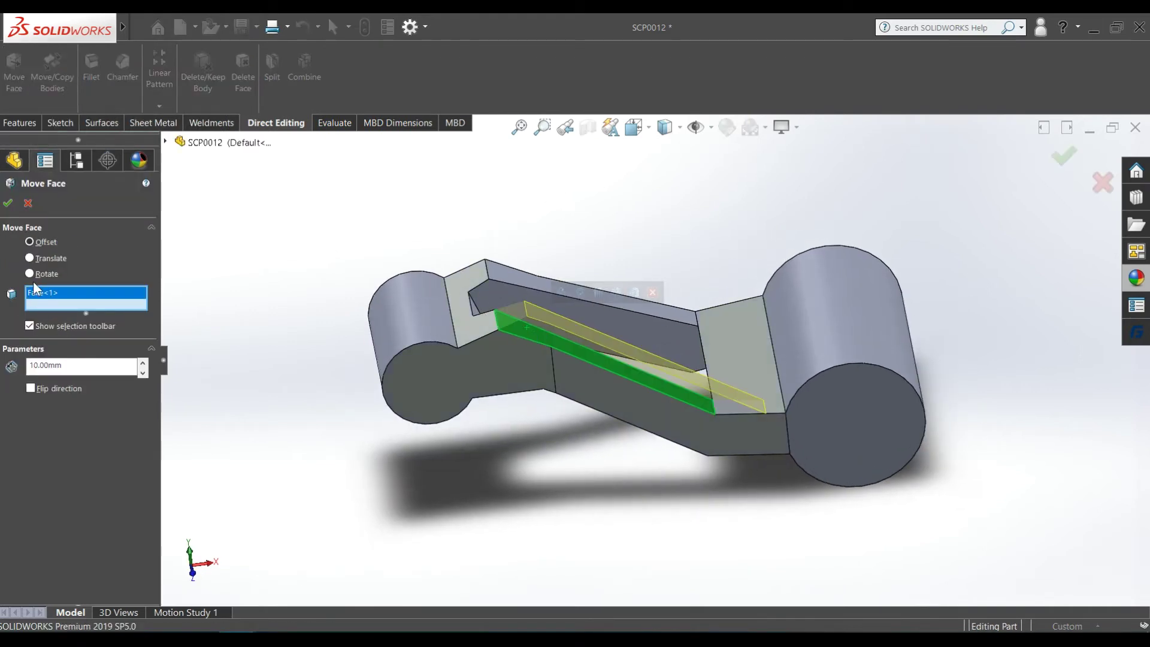
{"action": "left_click", "coordinate": [78, 367]}
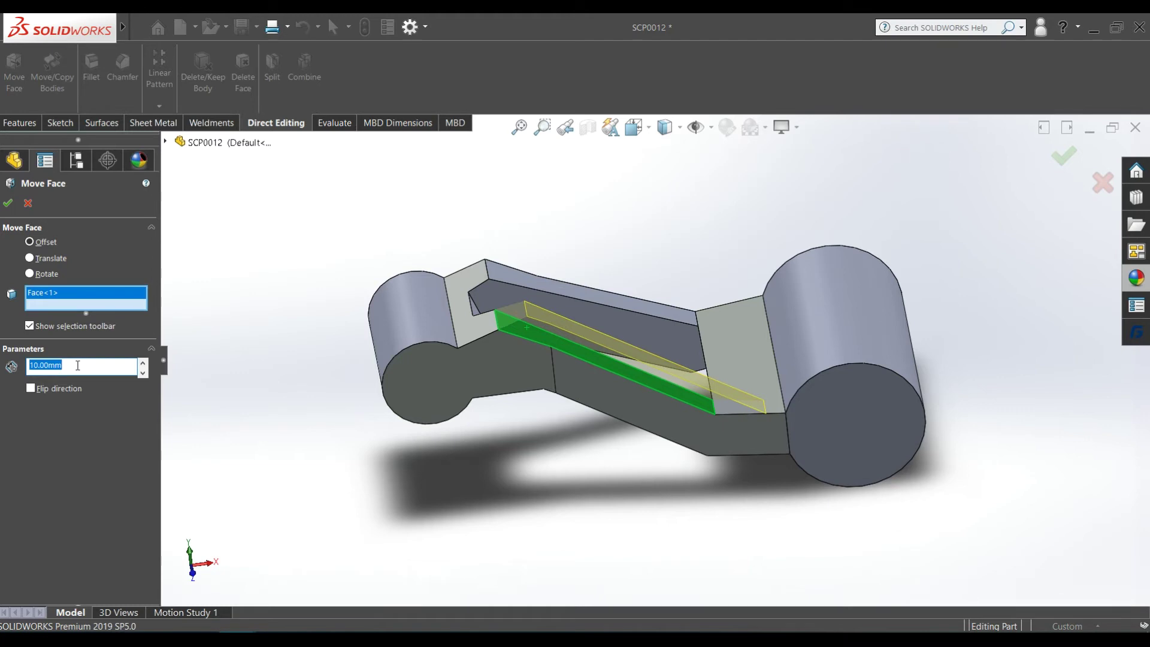
{"action": "type", "text": "5"}
{"action": "key", "text": "Return"}
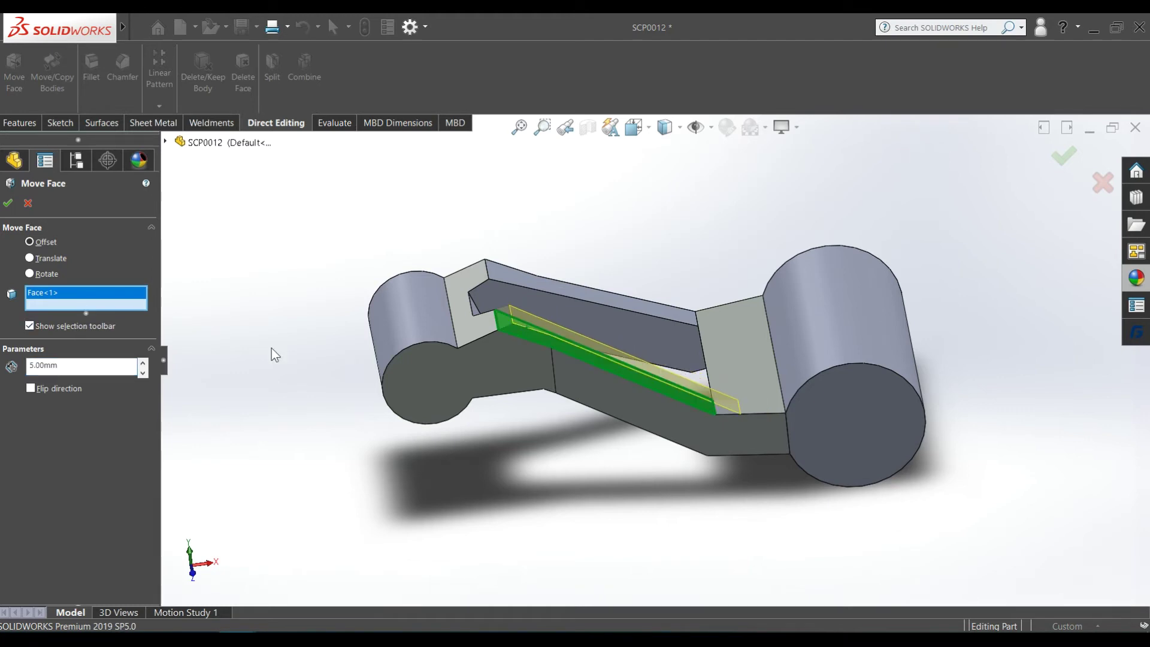
{"action": "middle_click_drag", "start_coordinate": [565, 409], "coordinate": [591, 359]}
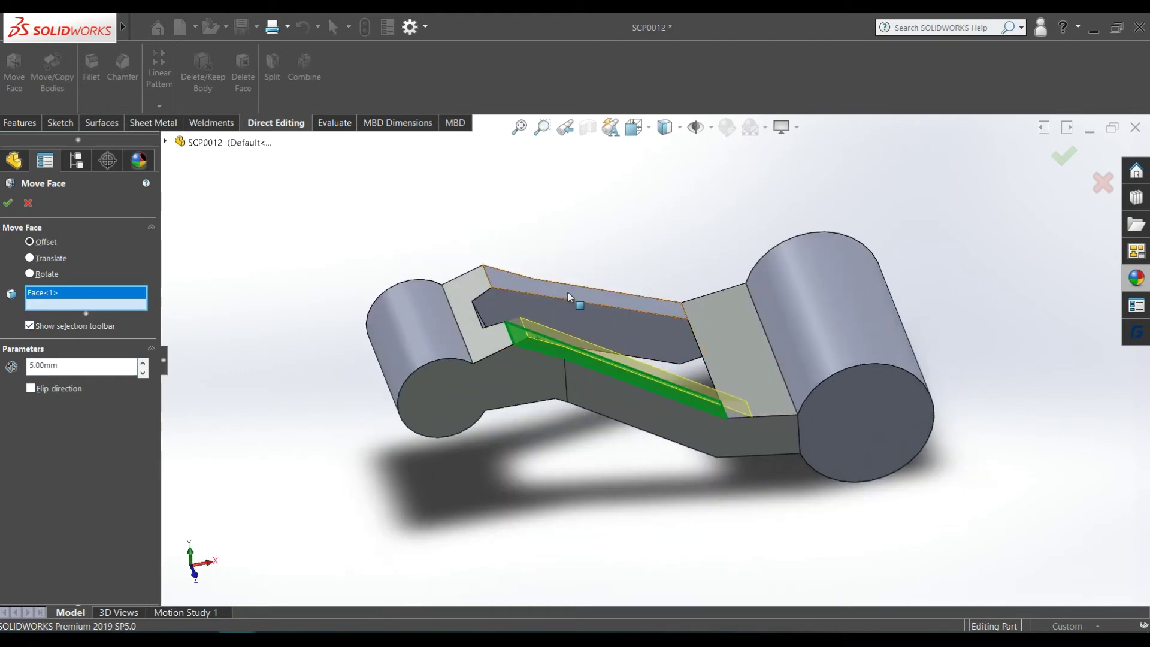
{"action": "left_click", "coordinate": [567, 296]}
{"action": "middle_click_drag", "start_coordinate": [568, 296], "coordinate": [607, 217]}
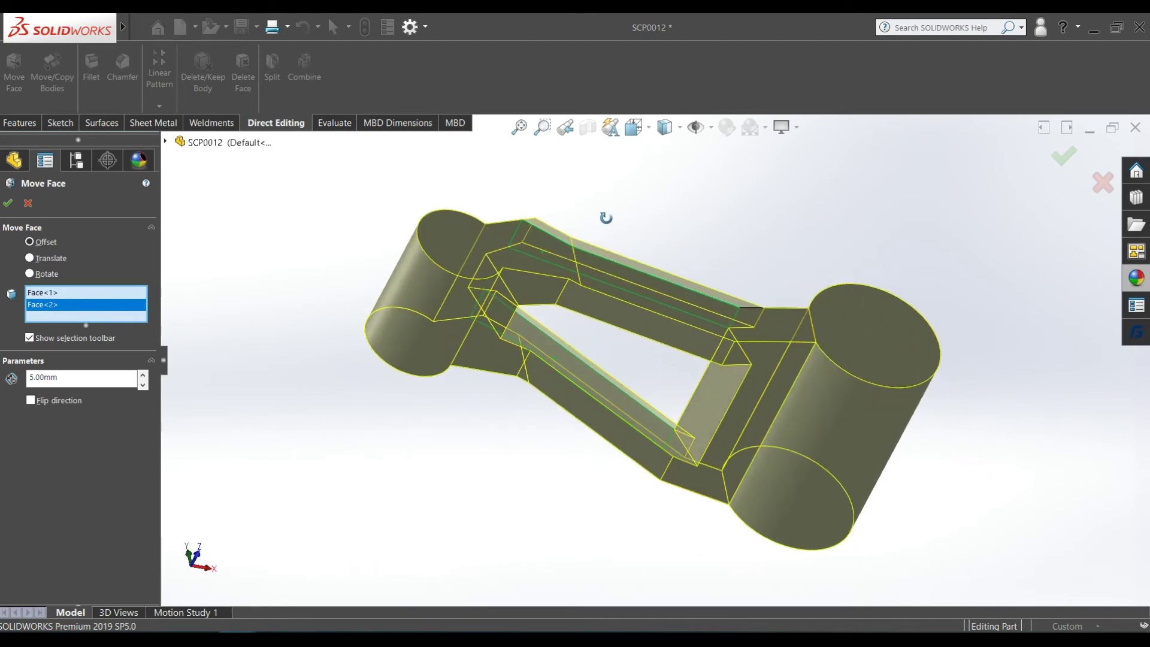
{"action": "left_click", "coordinate": [617, 325]}
{"action": "left_click", "coordinate": [591, 421]}
{"action": "middle_click_drag", "start_coordinate": [591, 421], "coordinate": [623, 476]}
{"action": "key", "text": "Return"}
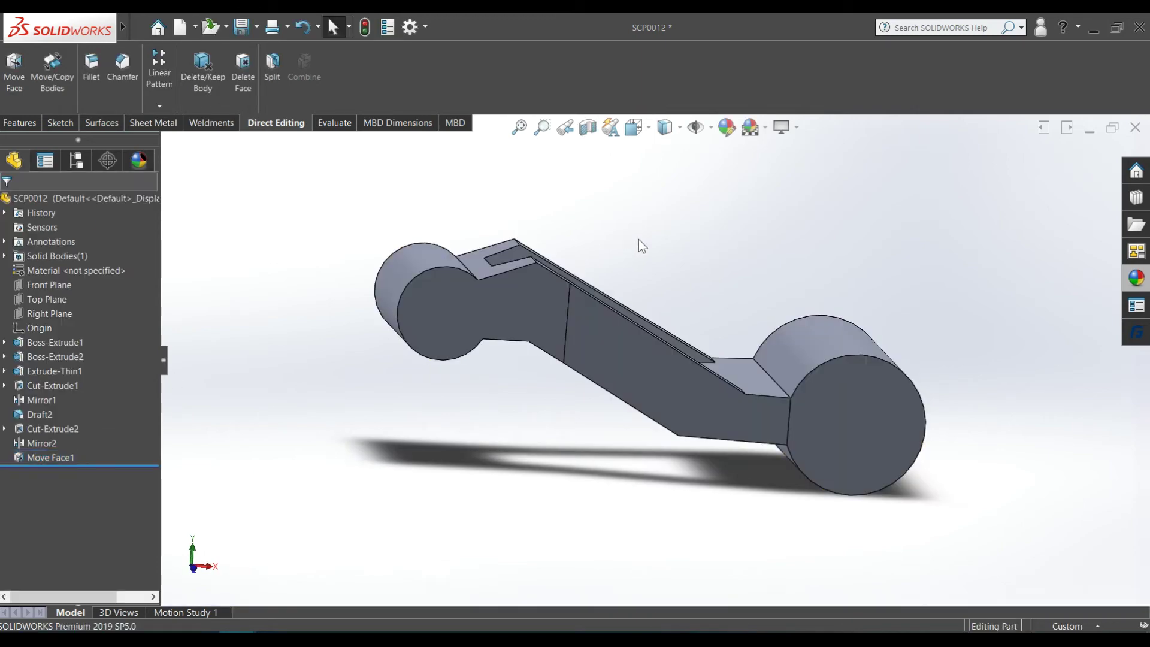
{"action": "mouse_move", "coordinate": [639, 246]}
{"action": "middle_mouse_down"}
{"action": "mouse_move", "coordinate": [665, 272]}
{"action": "mouse_move", "coordinate": [662, 262]}
{"action": "mouse_move", "coordinate": [632, 419]}
{"action": "mouse_move", "coordinate": [662, 329]}
{"action": "mouse_move", "coordinate": [681, 437]}
{"action": "mouse_move", "coordinate": [688, 329]}
{"action": "mouse_move", "coordinate": [679, 354]}
{"action": "mouse_move", "coordinate": [372, 290]}
{"action": "middle_mouse_up"}
Start a 10 mm fillet on the arm-to-boss edges and the slot edges
{"action": "middle_click_drag", "start_coordinate": [473, 249], "coordinate": [469, 238]}
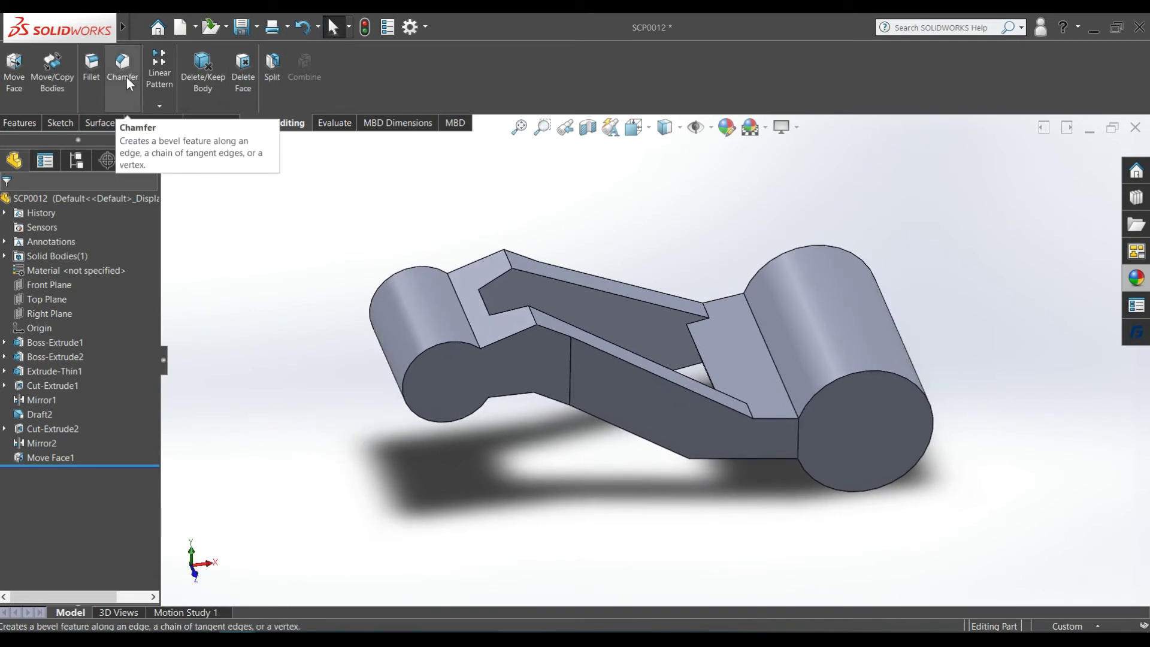
{"action": "left_click", "coordinate": [93, 79]}
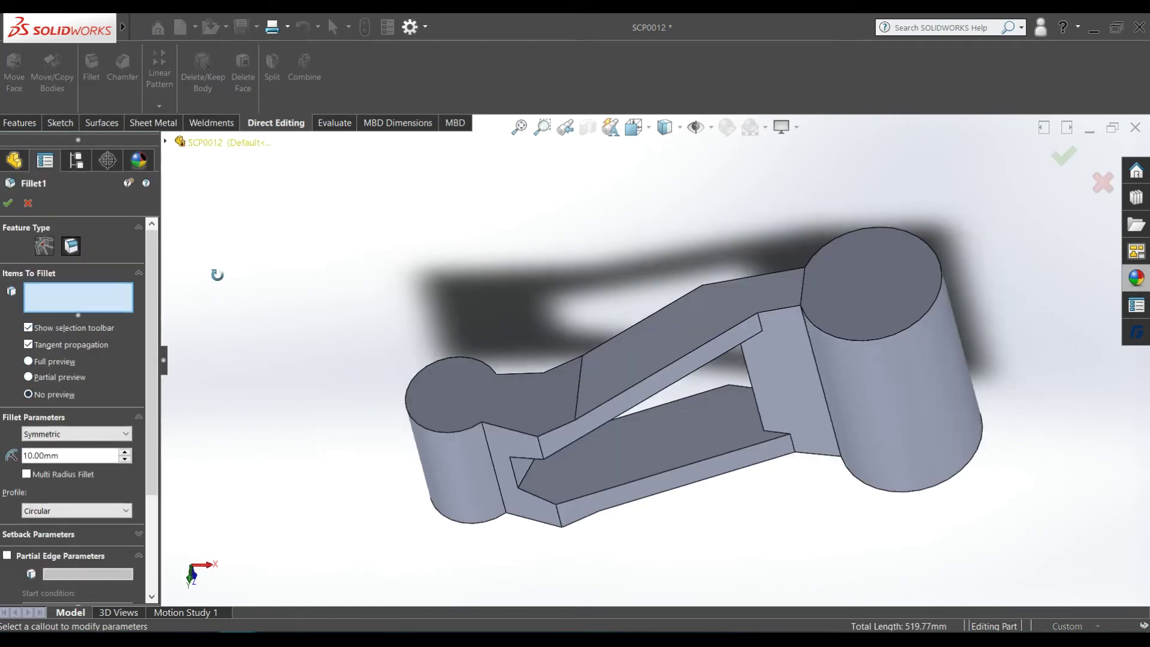
{"action": "middle_click_drag", "start_coordinate": [283, 257], "coordinate": [555, 401]}
{"action": "left_click", "coordinate": [520, 387]}
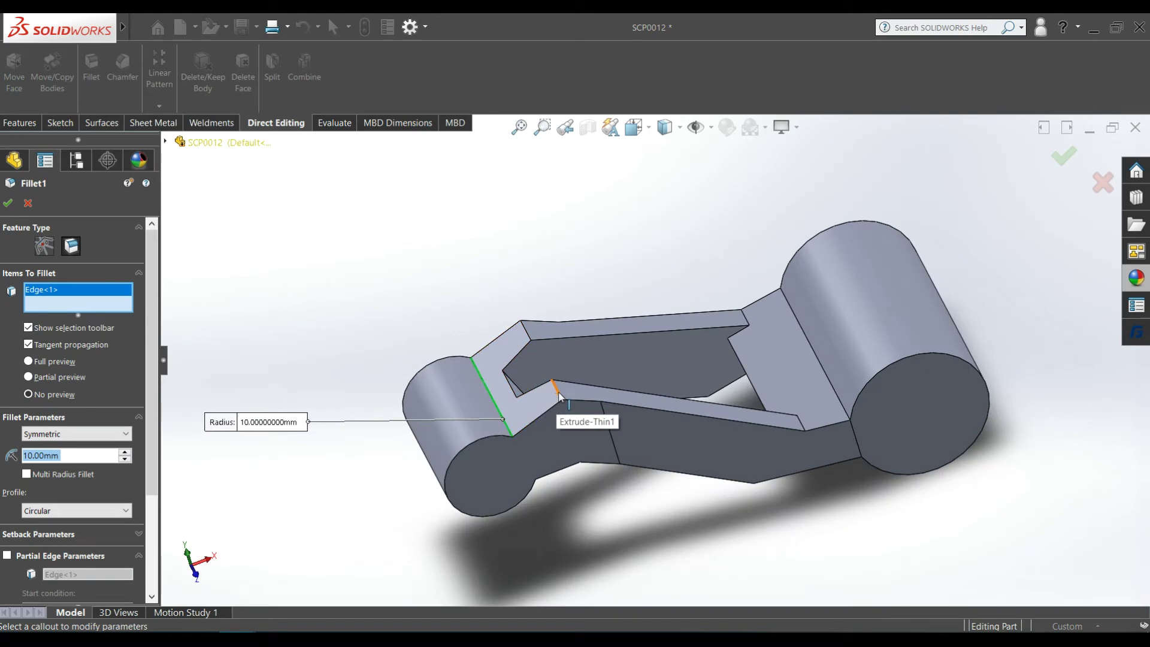
{"action": "left_click", "coordinate": [558, 389]}
{"action": "left_click", "coordinate": [527, 331]}
{"action": "left_click", "coordinate": [814, 358]}
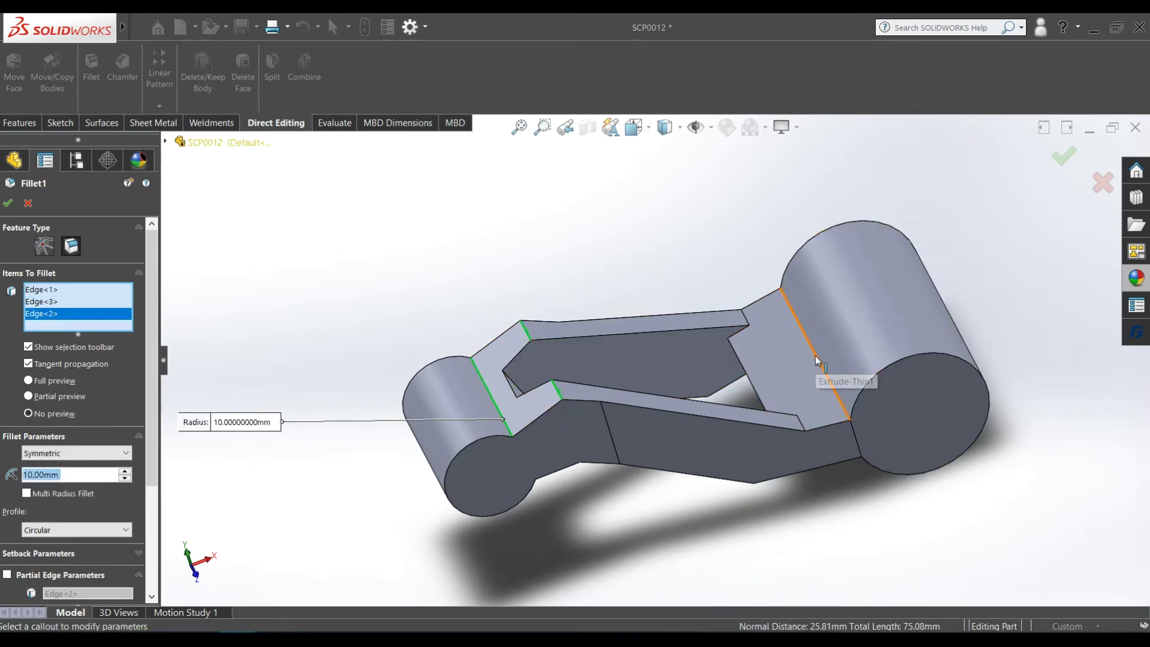
Remove the face mistakenly picked beside the large boss from the fillet list
{"action": "middle_click_drag", "start_coordinate": [712, 444], "coordinate": [680, 217]}
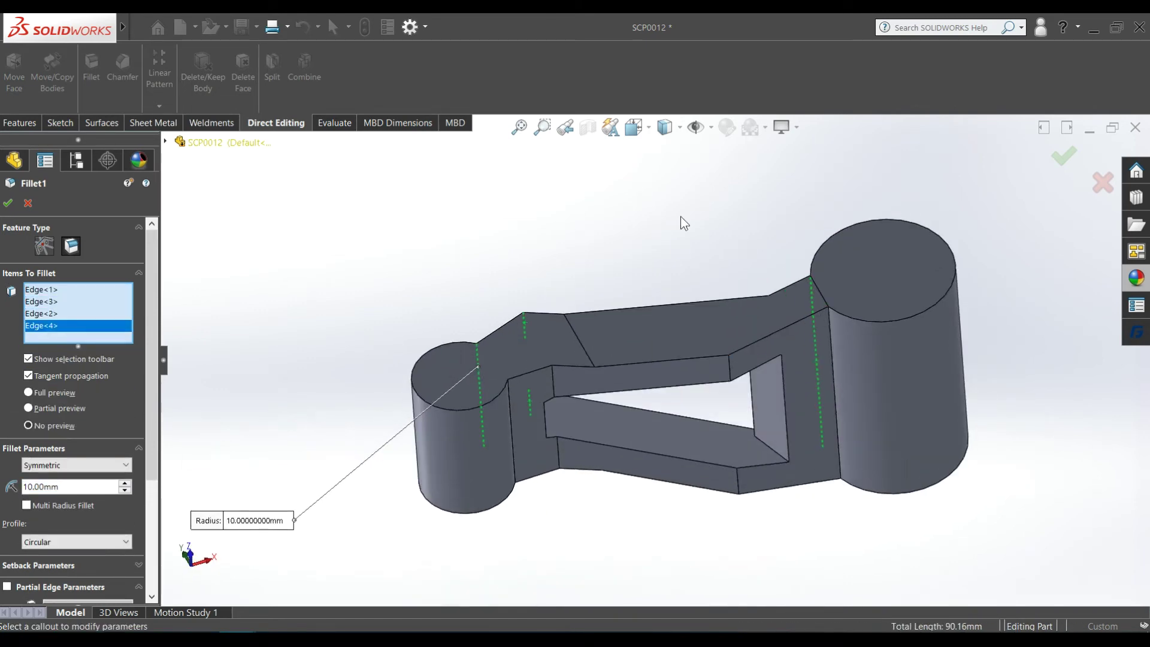
{"action": "left_click", "coordinate": [831, 368]}
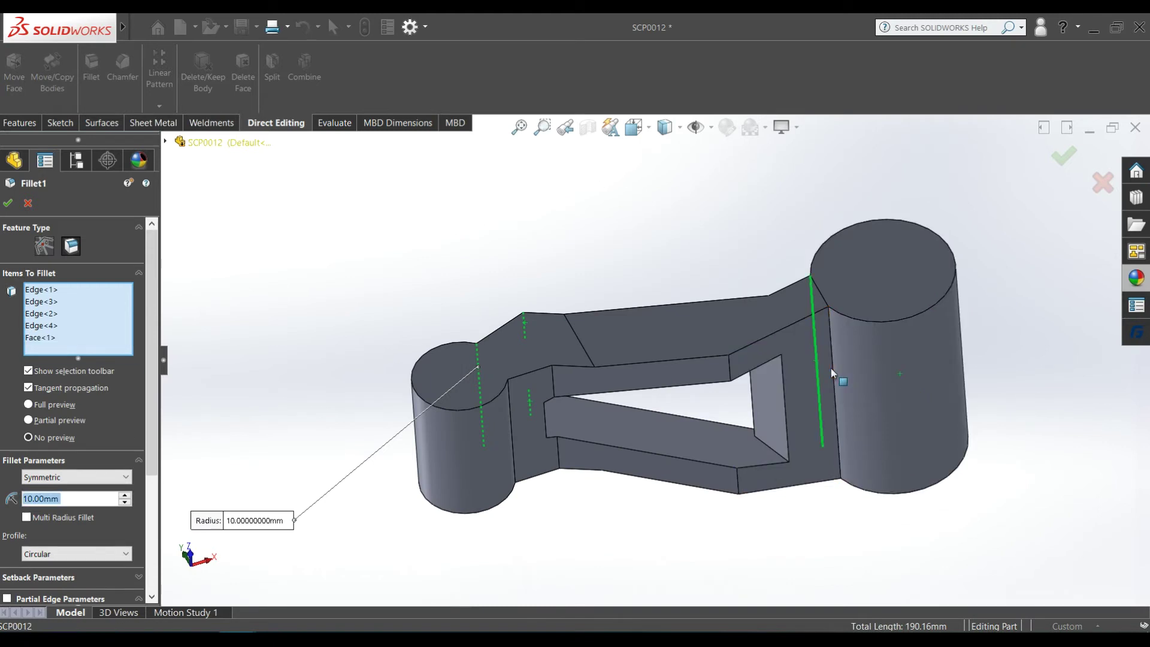
{"action": "right_click", "coordinate": [41, 344]}
{"action": "left_click", "coordinate": [69, 365]}
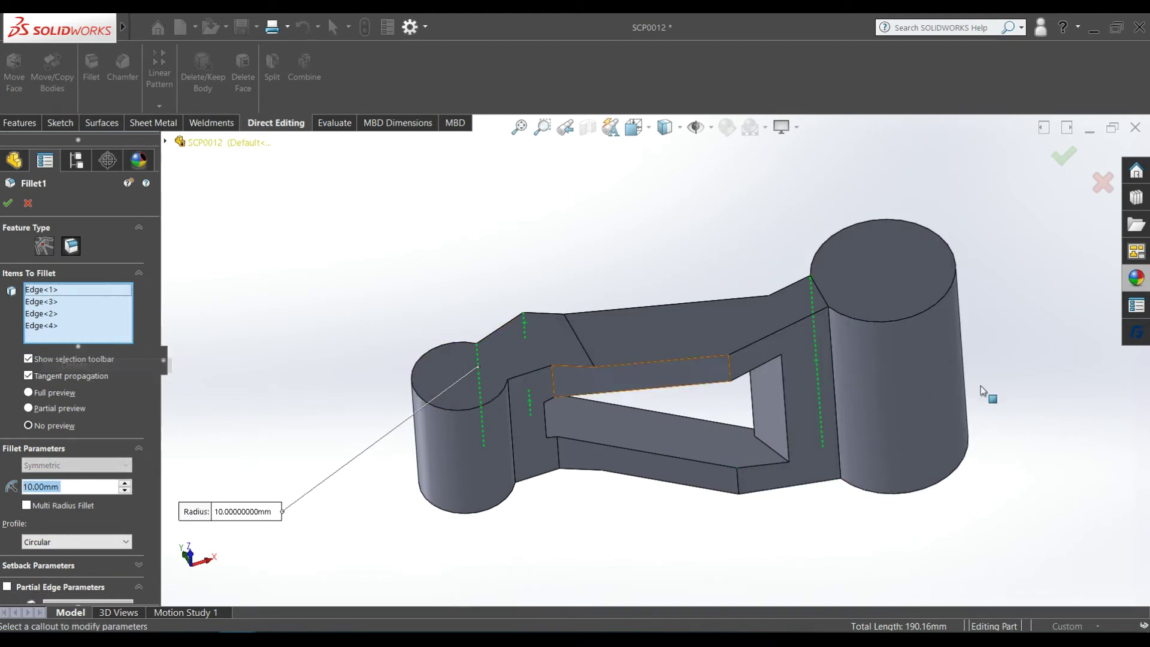
Add the remaining large-boss, slot and lower-arm edges and accept the 10 mm fillet
{"action": "left_click", "coordinate": [839, 446]}
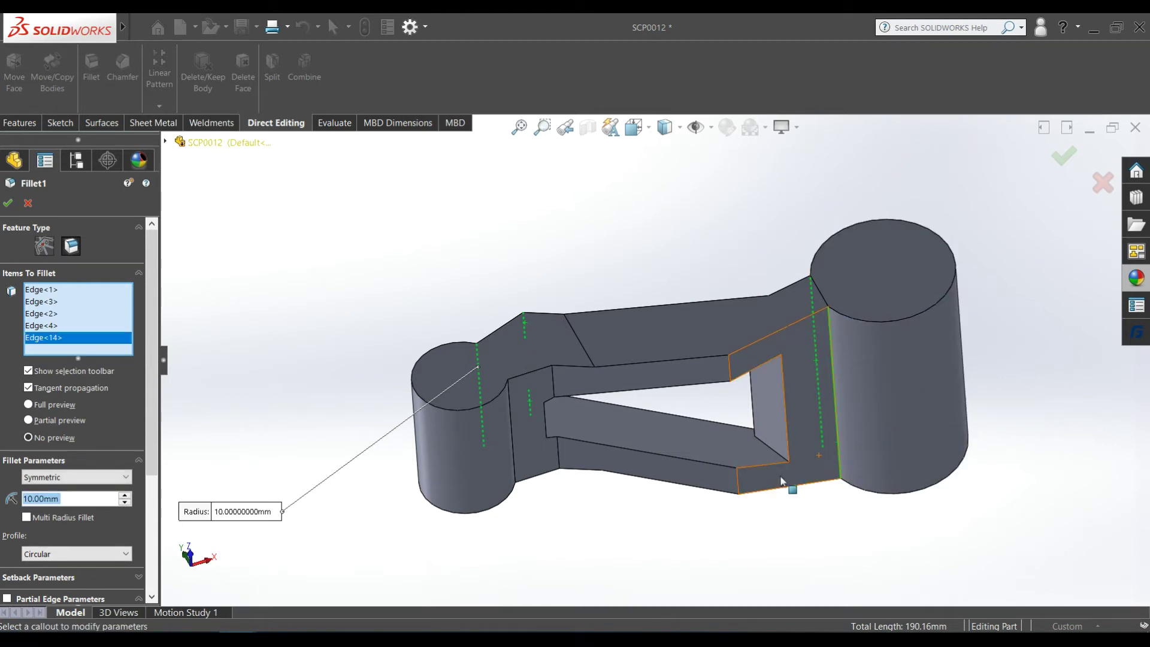
{"action": "left_click", "coordinate": [737, 479]}
{"action": "left_click", "coordinate": [730, 367]}
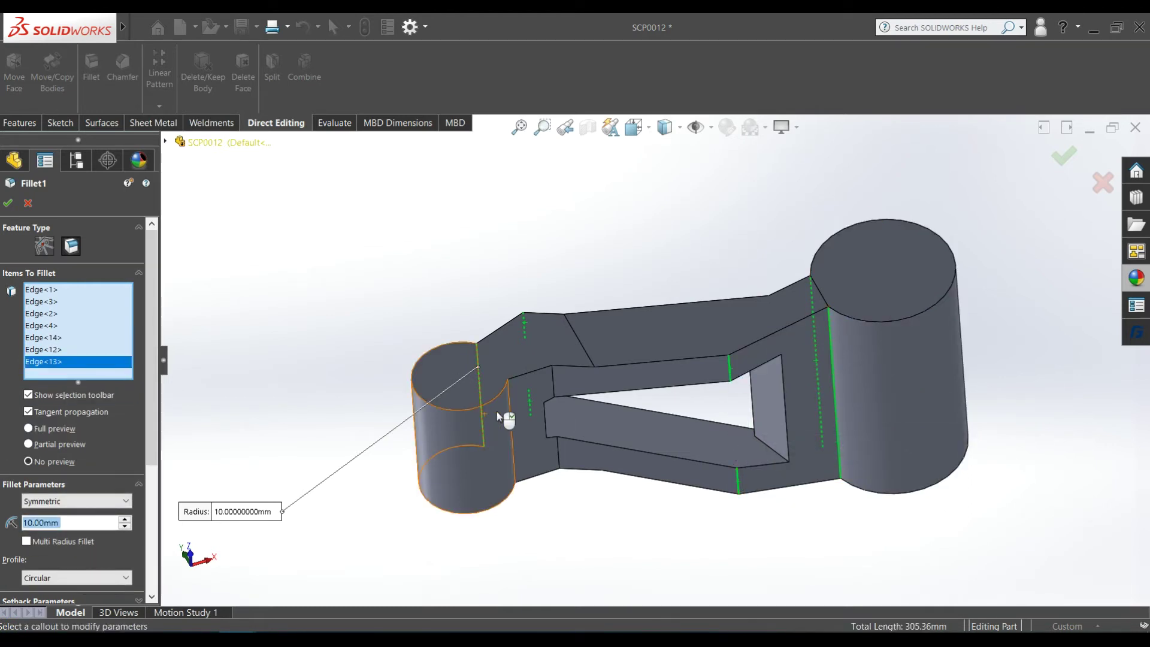
{"action": "left_click", "coordinate": [554, 389]}
{"action": "left_click", "coordinate": [559, 457]}
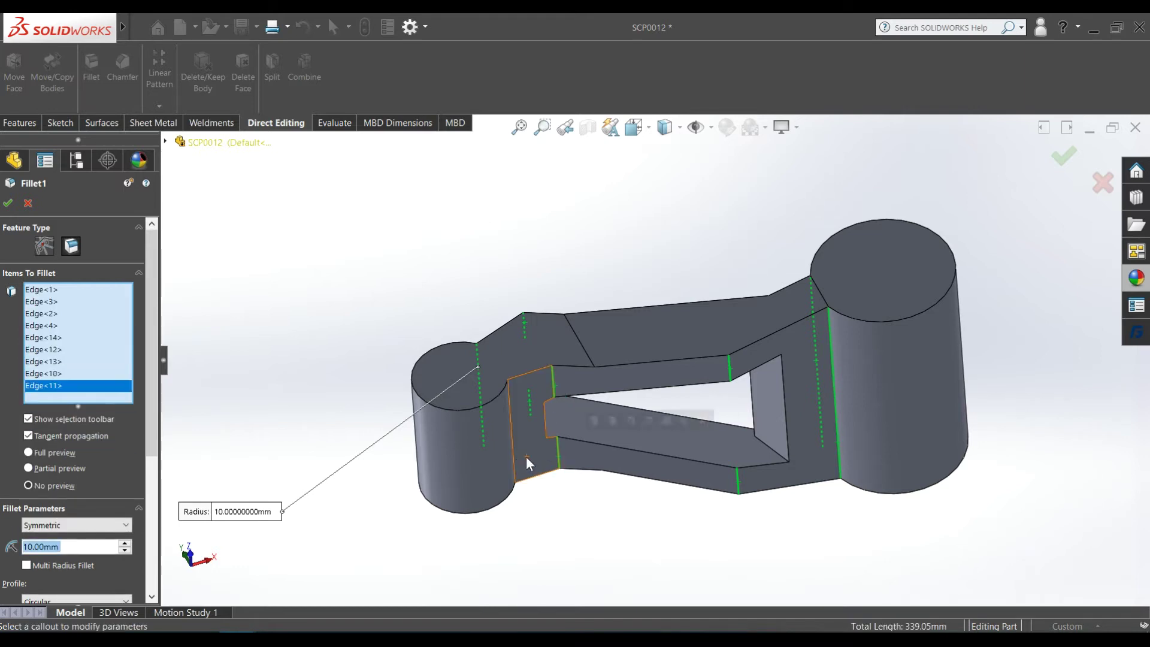
{"action": "left_click", "coordinate": [513, 464]}
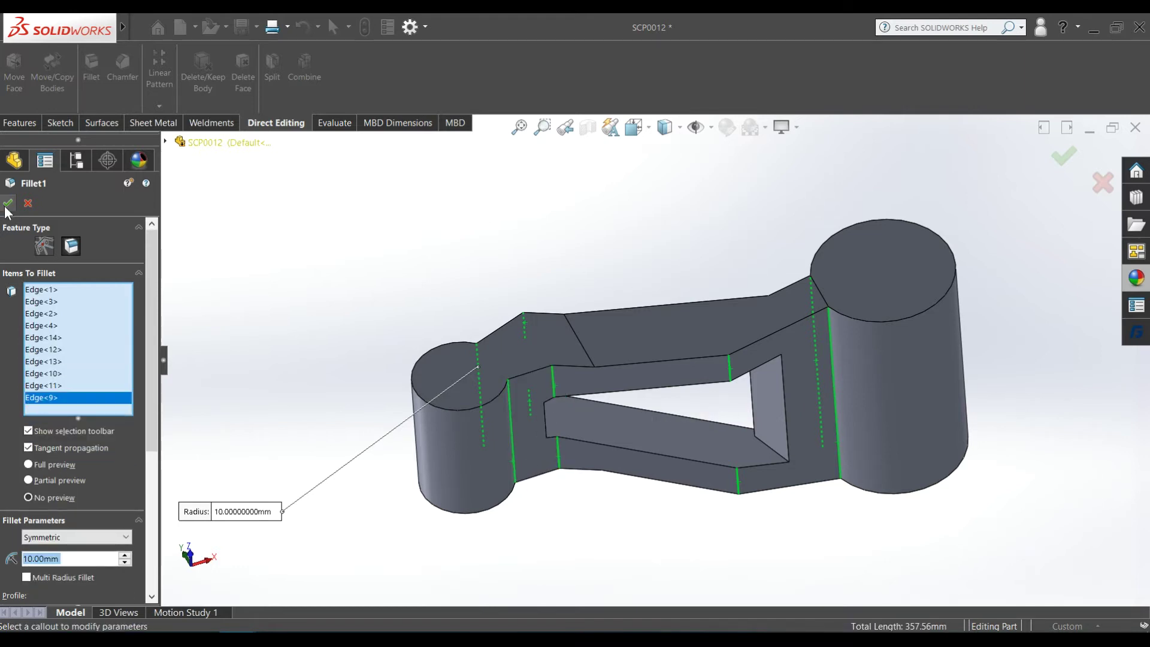
{"action": "left_click", "coordinate": [8, 204]}
{"action": "mouse_move", "coordinate": [577, 239]}
{"action": "middle_mouse_down"}
{"action": "mouse_move", "coordinate": [570, 444]}
{"action": "mouse_move", "coordinate": [537, 498]}
{"action": "mouse_move", "coordinate": [602, 508]}
{"action": "mouse_move", "coordinate": [705, 358]}
{"action": "middle_mouse_up"}
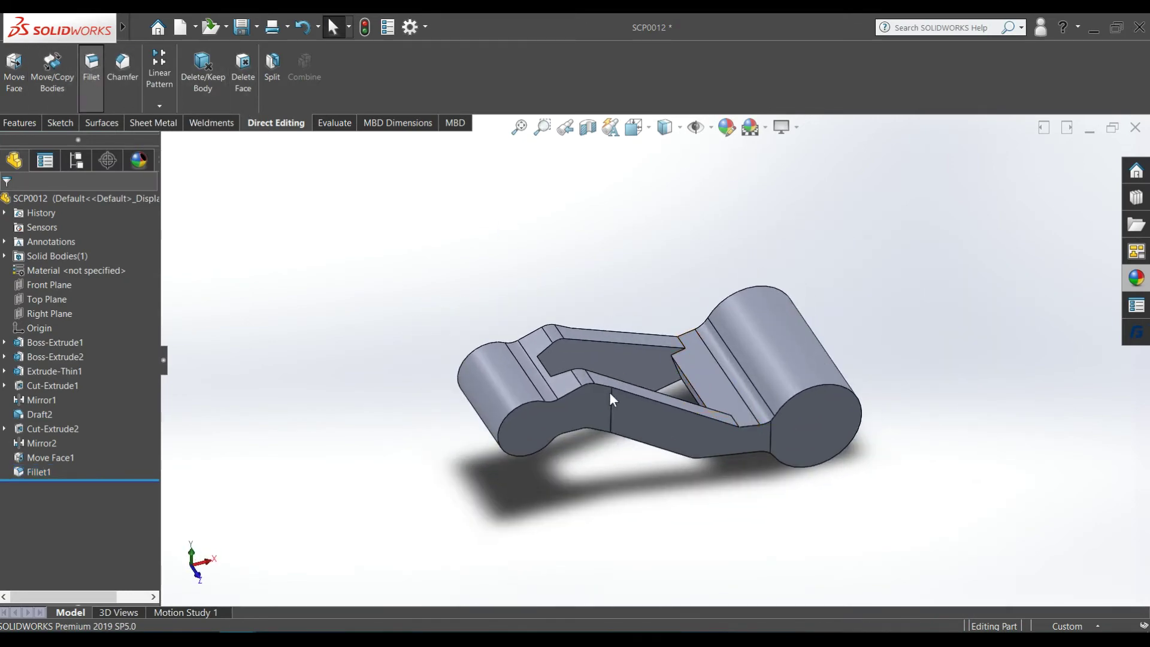
{"action": "key", "text": "Return"}
{"action": "scroll", "coordinate": [693, 389], "scroll_direction": "down", "scroll_amount": 3}
Pick the four inner corner edges of the fork opening and accept Fillet2 at 10 mm
{"action": "left_click", "coordinate": [653, 346]}
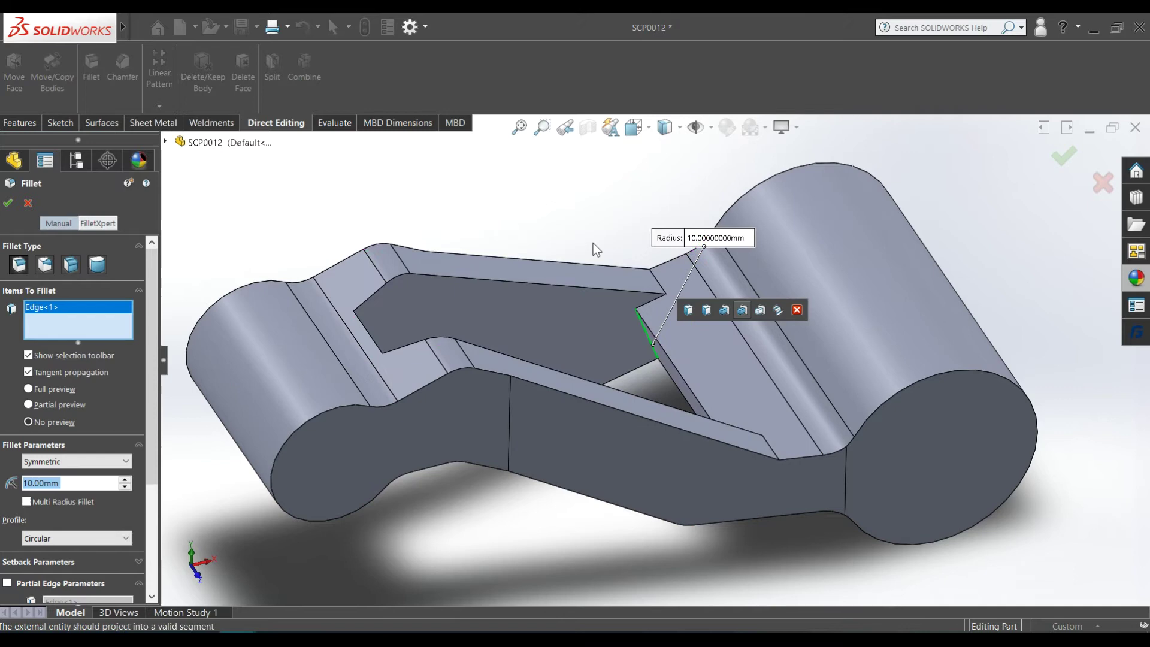
{"action": "mouse_move", "coordinate": [689, 390]}
{"action": "middle_mouse_down"}
{"action": "mouse_move", "coordinate": [682, 478]}
{"action": "mouse_move", "coordinate": [765, 475]}
{"action": "middle_mouse_up"}
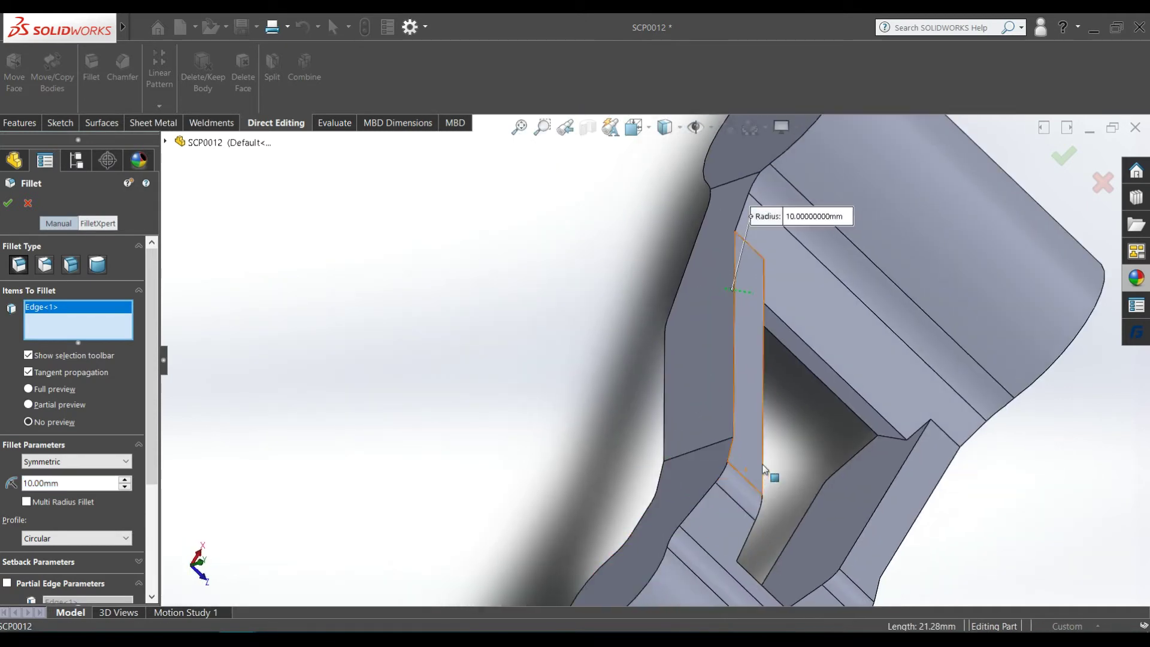
{"action": "left_click", "coordinate": [896, 443]}
{"action": "middle_click_drag", "start_coordinate": [897, 443], "coordinate": [663, 531]}
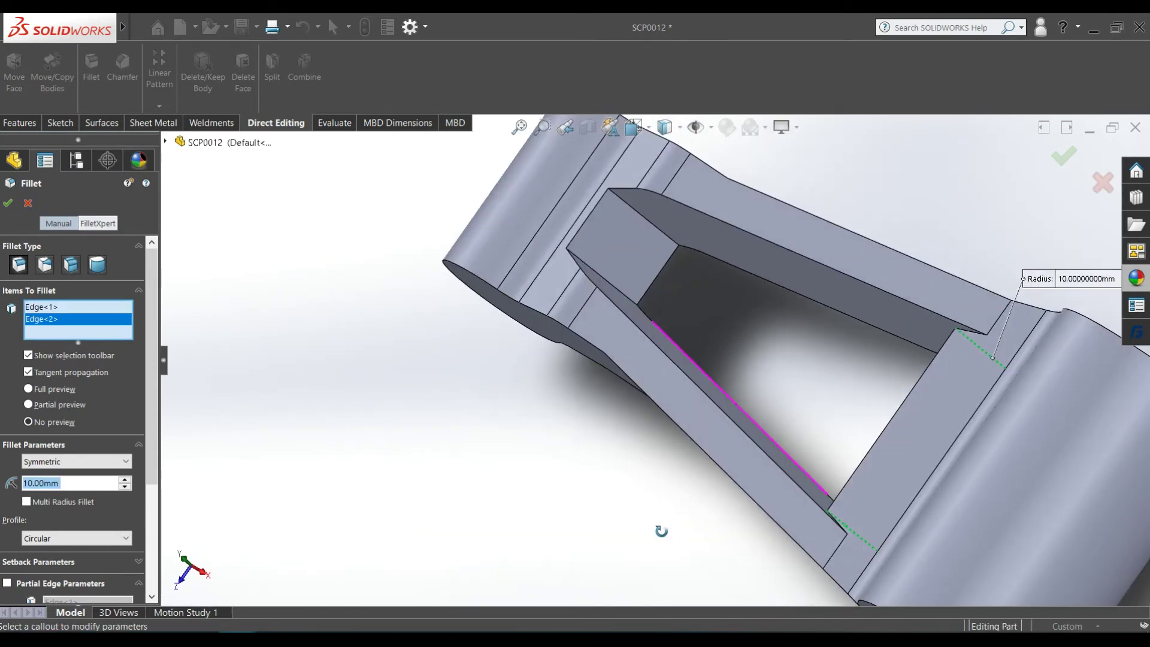
{"action": "left_click", "coordinate": [662, 236]}
{"action": "middle_click_drag", "start_coordinate": [622, 294], "coordinate": [619, 286]}
{"action": "left_click", "coordinate": [620, 282]}
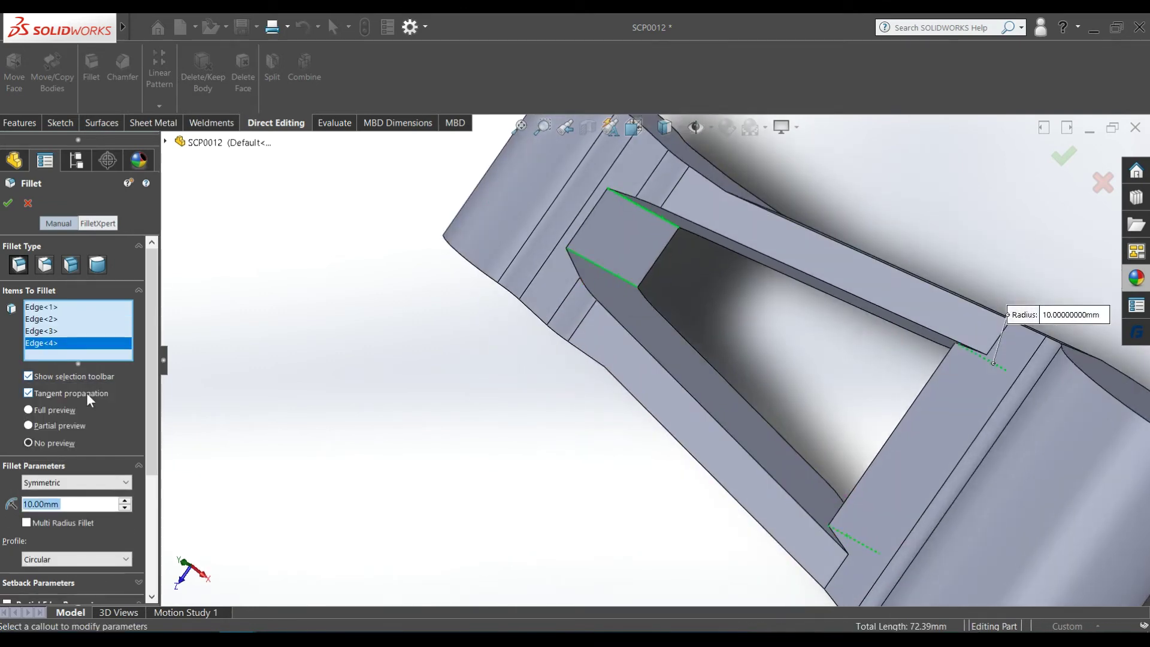
{"action": "left_click", "coordinate": [8, 203]}
{"action": "mouse_move", "coordinate": [449, 411]}
{"action": "middle_mouse_down"}
{"action": "mouse_move", "coordinate": [789, 467]}
{"action": "mouse_move", "coordinate": [783, 277]}
{"action": "mouse_move", "coordinate": [765, 303]}
{"action": "middle_mouse_up"}
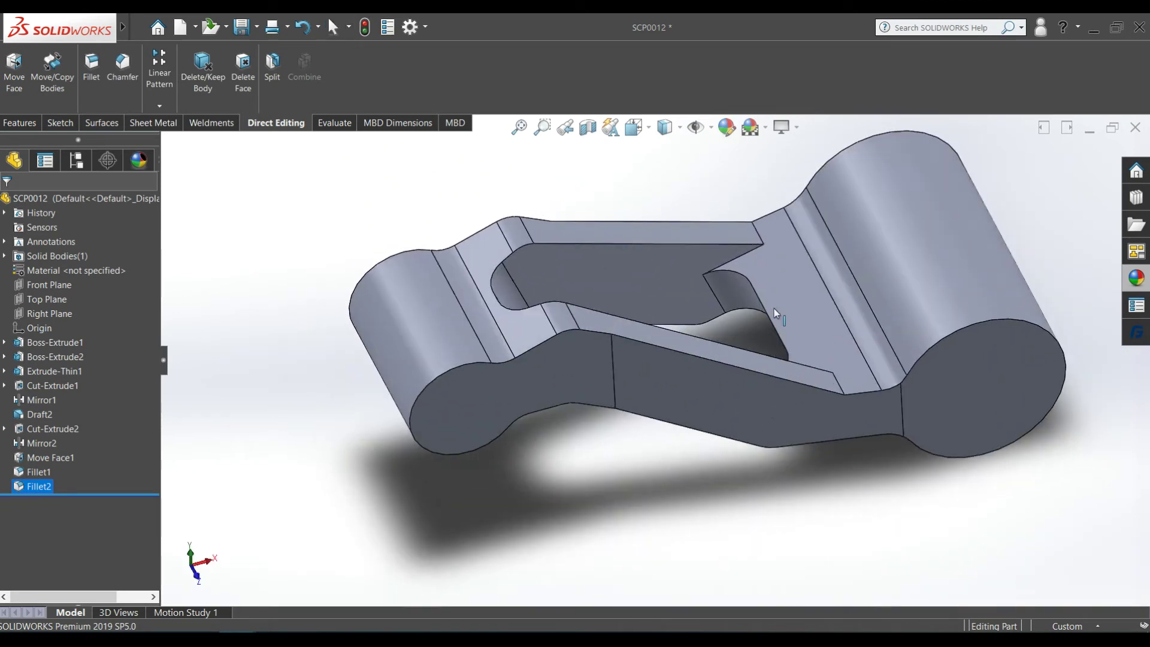
{"action": "scroll", "coordinate": [773, 239], "scroll_direction": "down", "scroll_amount": 3}
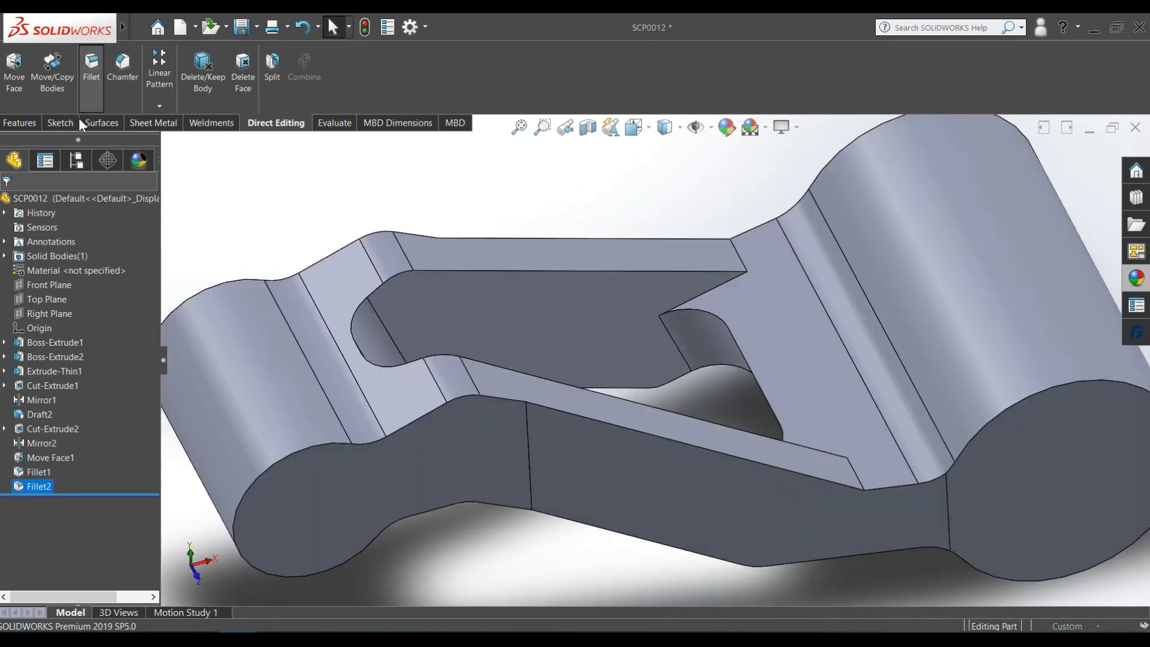
Set the fillet radius to 5 mm and pick the arm-to-large-boss and lower-arm edges
{"action": "type", "text": "5"}
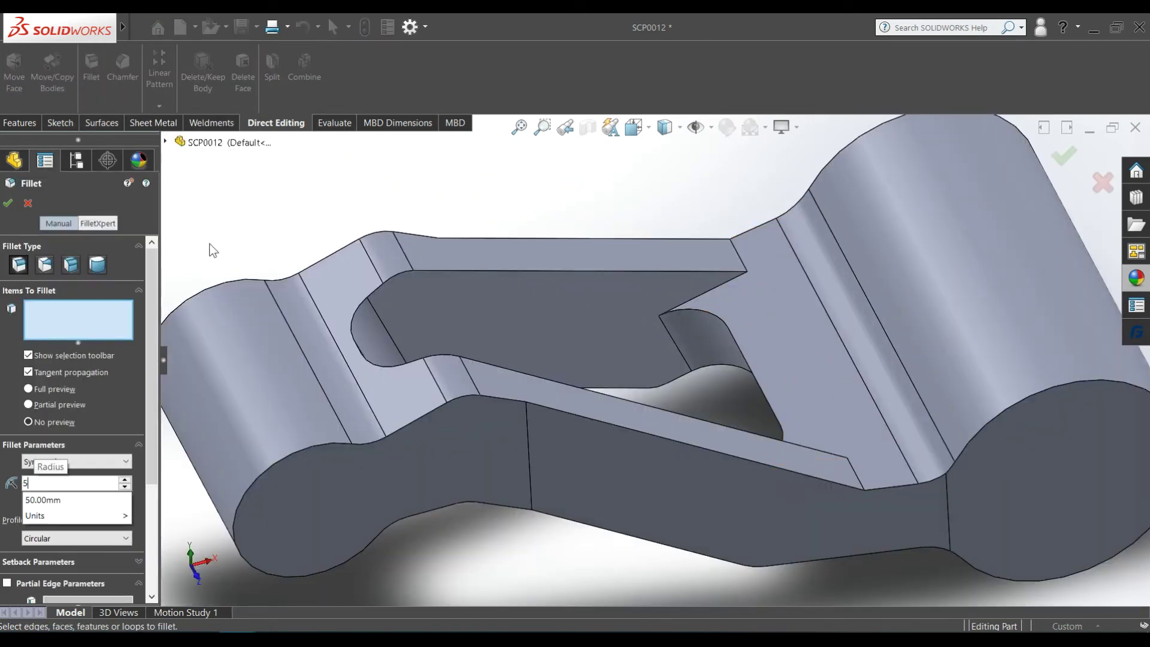
{"action": "left_click", "coordinate": [65, 323]}
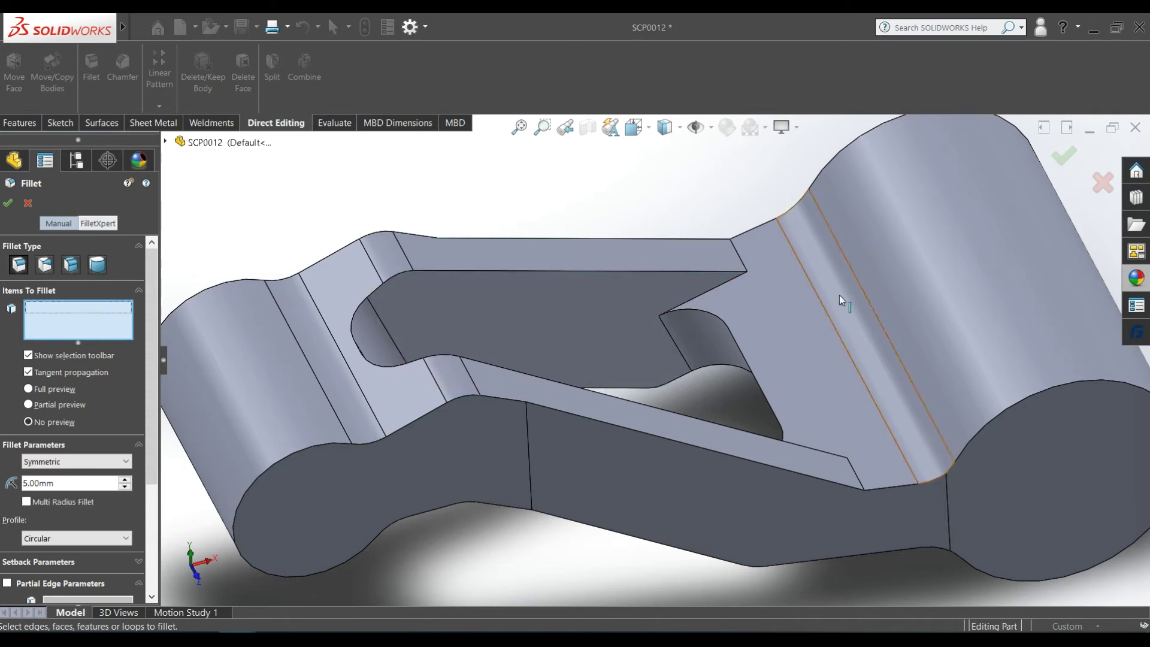
{"action": "left_click", "coordinate": [741, 264]}
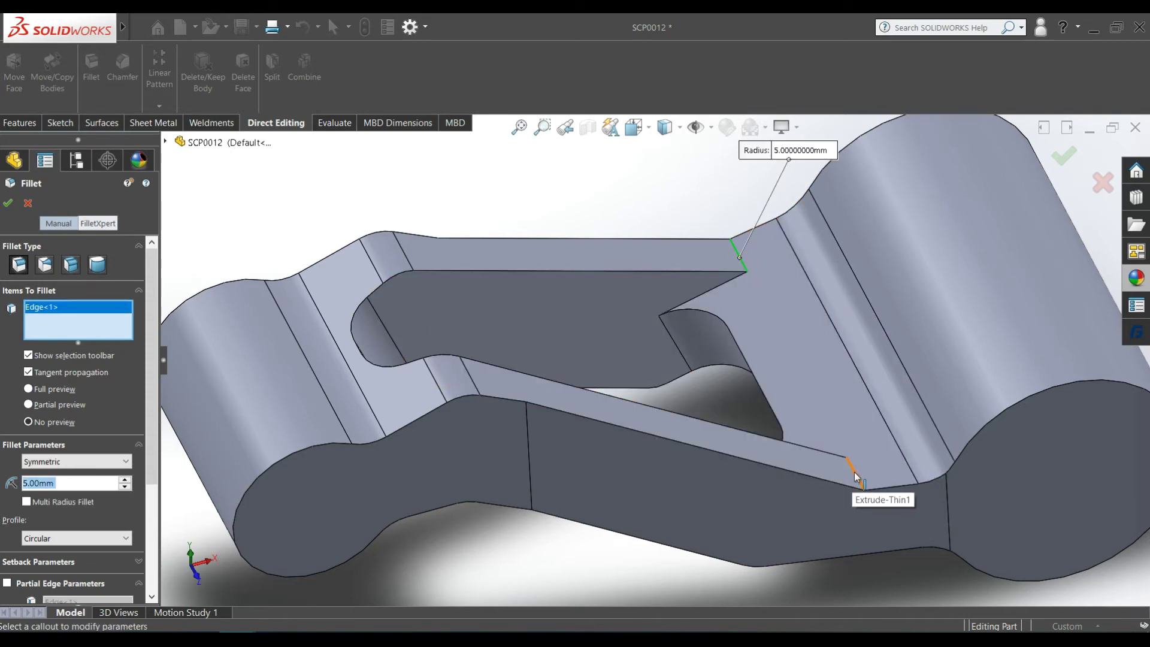
{"action": "left_click", "coordinate": [856, 478]}
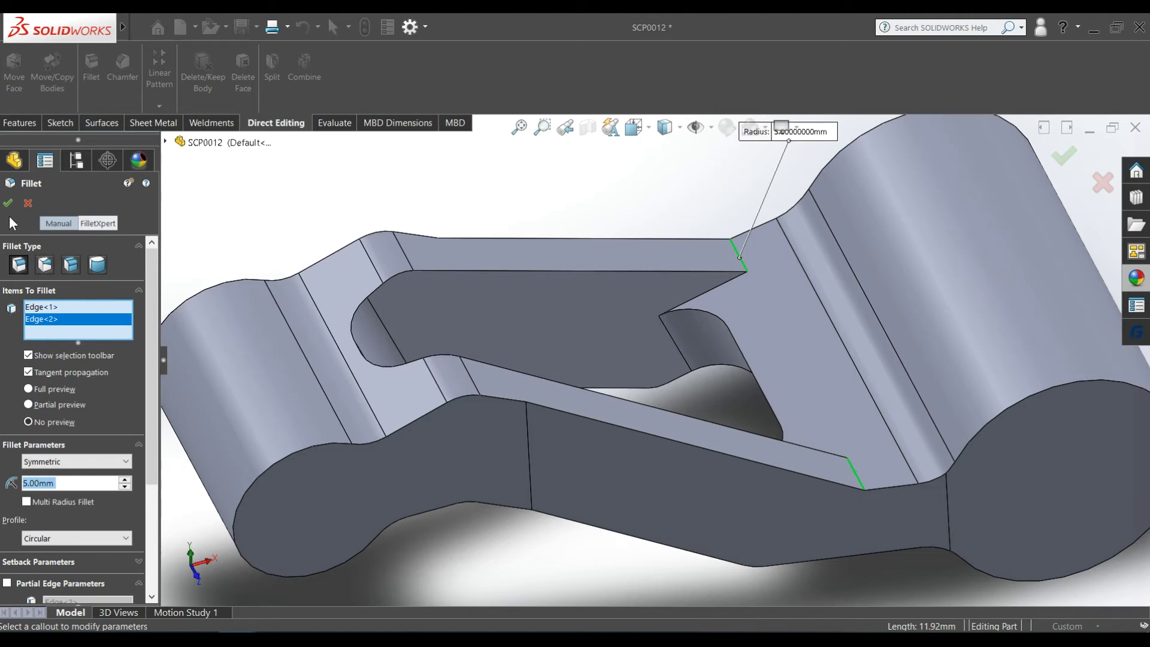
{"action": "left_click", "coordinate": [528, 460]}
{"action": "middle_click_drag", "start_coordinate": [529, 460], "coordinate": [495, 415]}
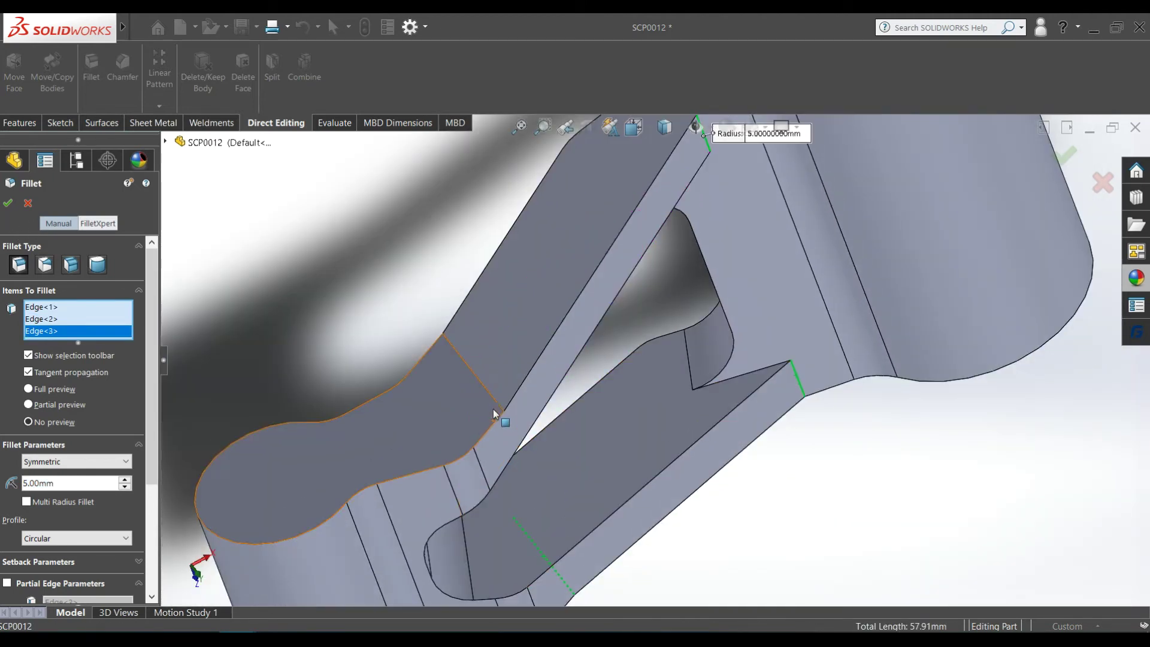
{"action": "left_click", "coordinate": [496, 400]}
Add the last arm edges, accept the 5 mm fillet, and sketch on the small boss face
{"action": "middle_click_drag", "start_coordinate": [622, 500], "coordinate": [606, 257]}
{"action": "scroll", "coordinate": [733, 554], "scroll_direction": "up", "scroll_amount": 5}
{"action": "middle_click_drag", "start_coordinate": [771, 560], "coordinate": [773, 506]}
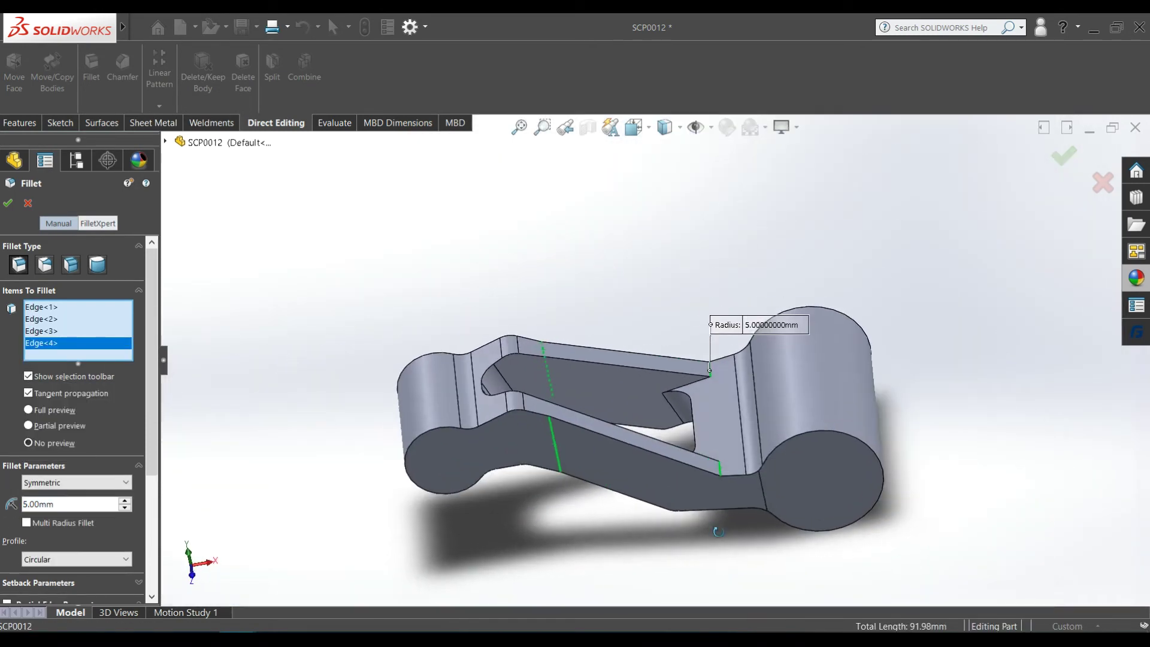
{"action": "left_click", "coordinate": [772, 502]}
{"action": "middle_click_drag", "start_coordinate": [771, 502], "coordinate": [723, 302]}
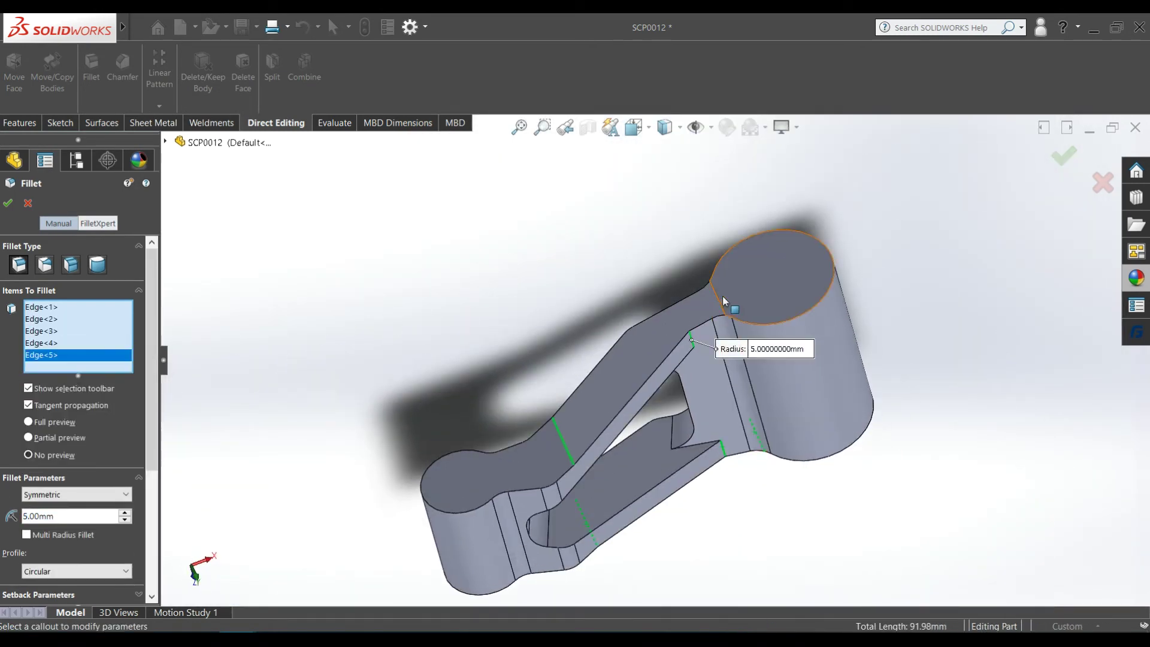
{"action": "left_click", "coordinate": [717, 299]}
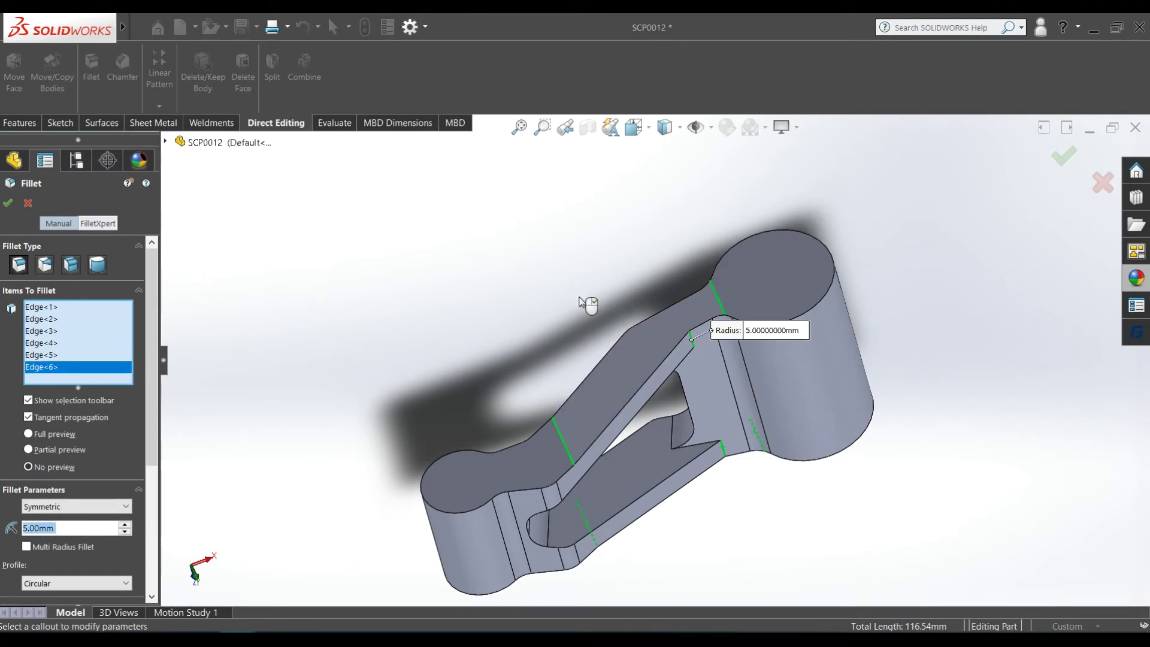
{"action": "left_click", "coordinate": [9, 205]}
{"action": "mouse_move", "coordinate": [552, 216]}
{"action": "middle_mouse_down"}
{"action": "mouse_move", "coordinate": [761, 346]}
{"action": "mouse_move", "coordinate": [711, 436]}
{"action": "mouse_move", "coordinate": [701, 195]}
{"action": "mouse_move", "coordinate": [619, 434]}
{"action": "mouse_move", "coordinate": [535, 386]}
{"action": "middle_mouse_up"}
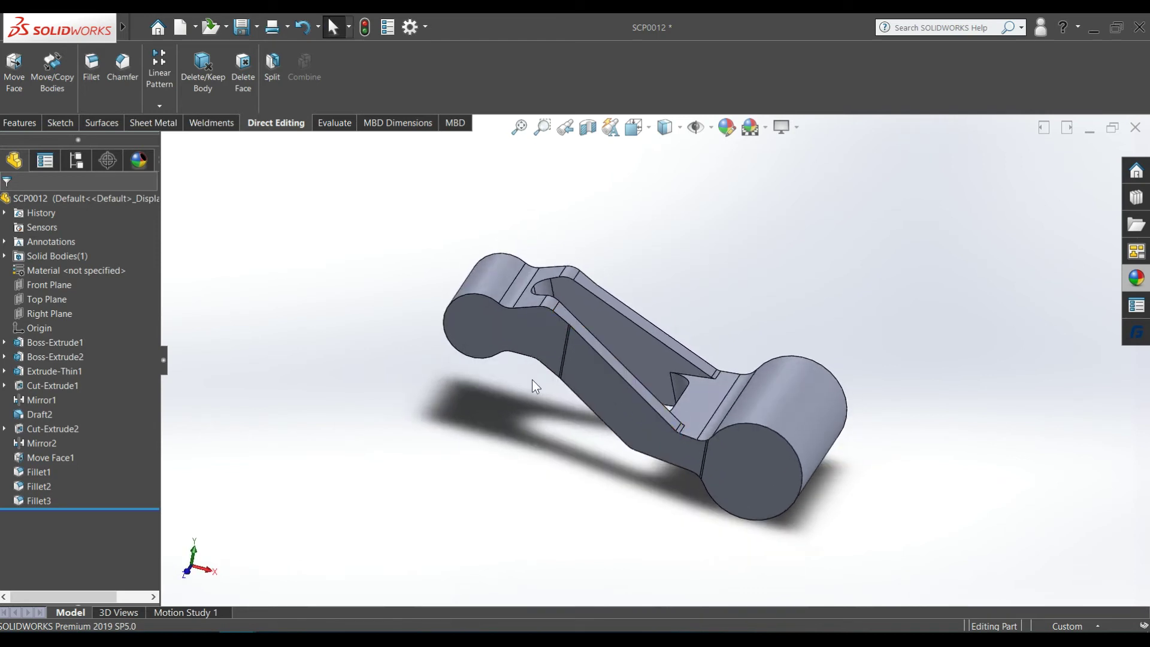
{"action": "left_click", "coordinate": [494, 339]}
{"action": "left_click", "coordinate": [547, 306]}
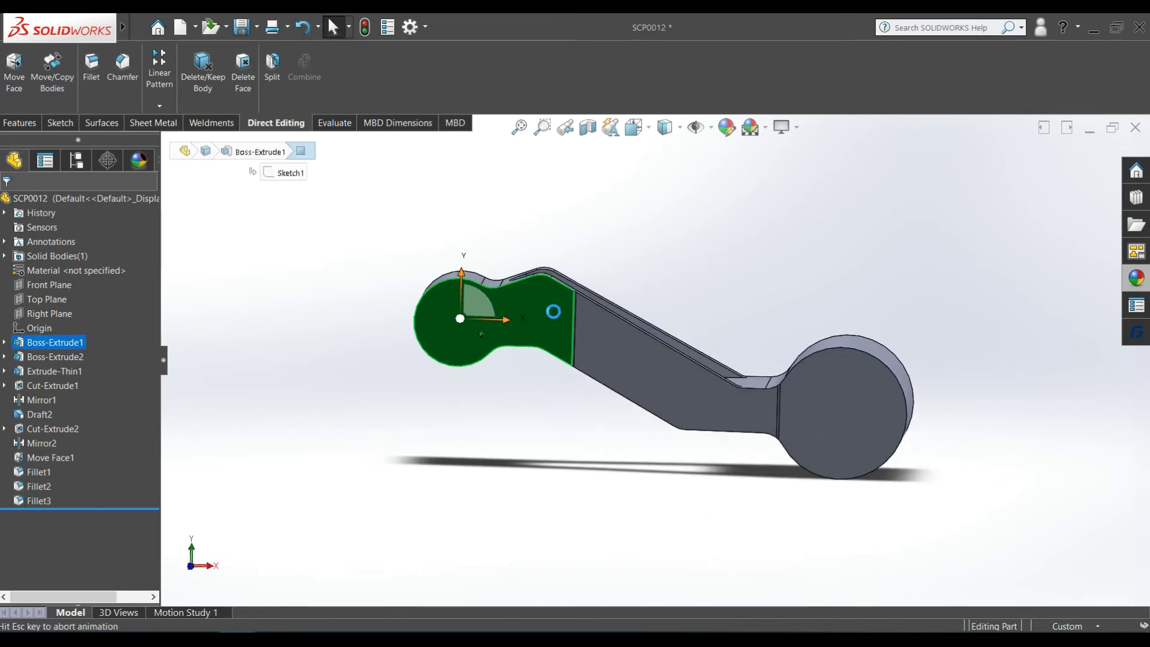
Draw a circle at the origin and another centred on the large end's arc
{"action": "left_click", "coordinate": [528, 462]}
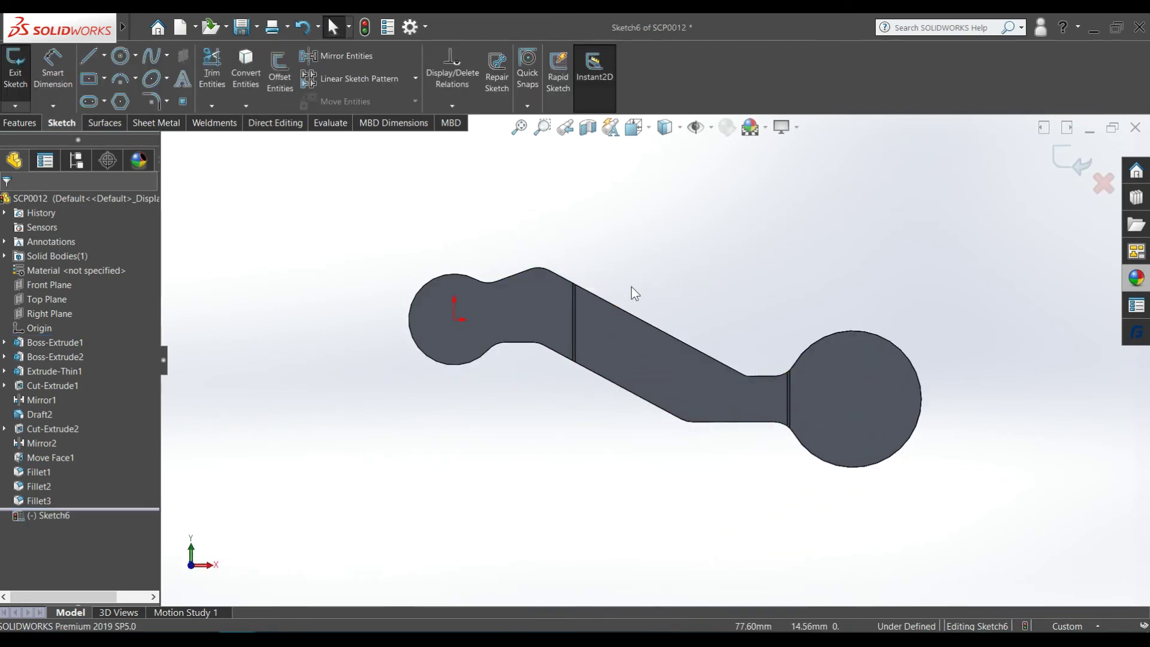
{"action": "scroll", "coordinate": [632, 288], "scroll_direction": "down", "scroll_amount": 2}
{"action": "left_click", "coordinate": [120, 56]}
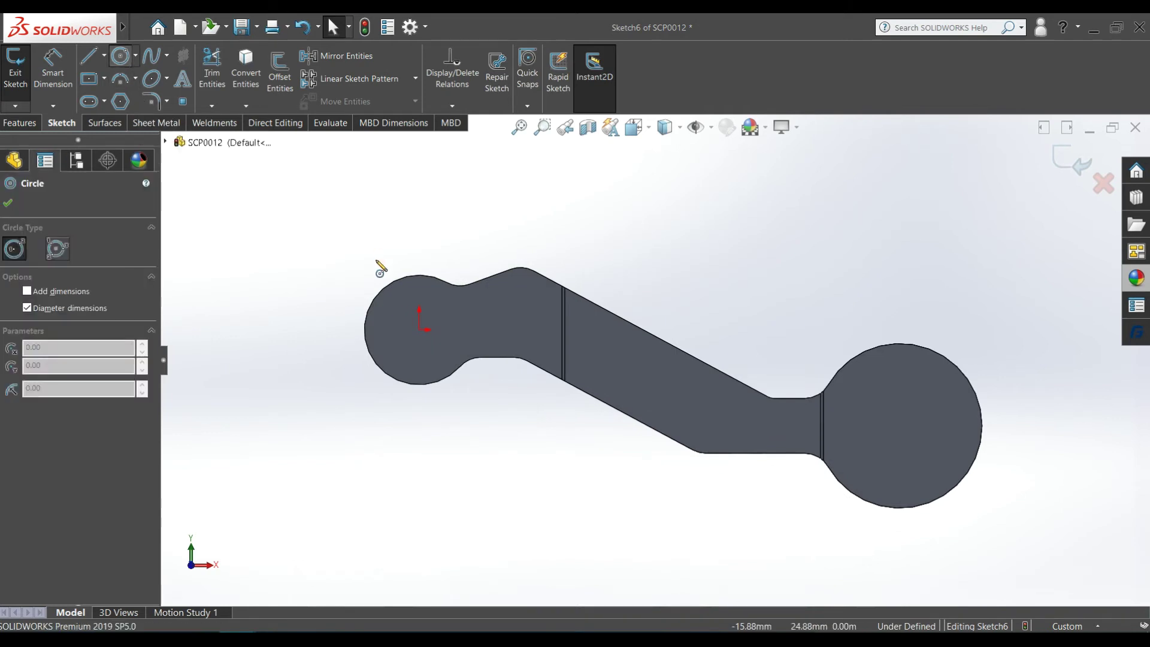
{"action": "left_click", "coordinate": [420, 331]}
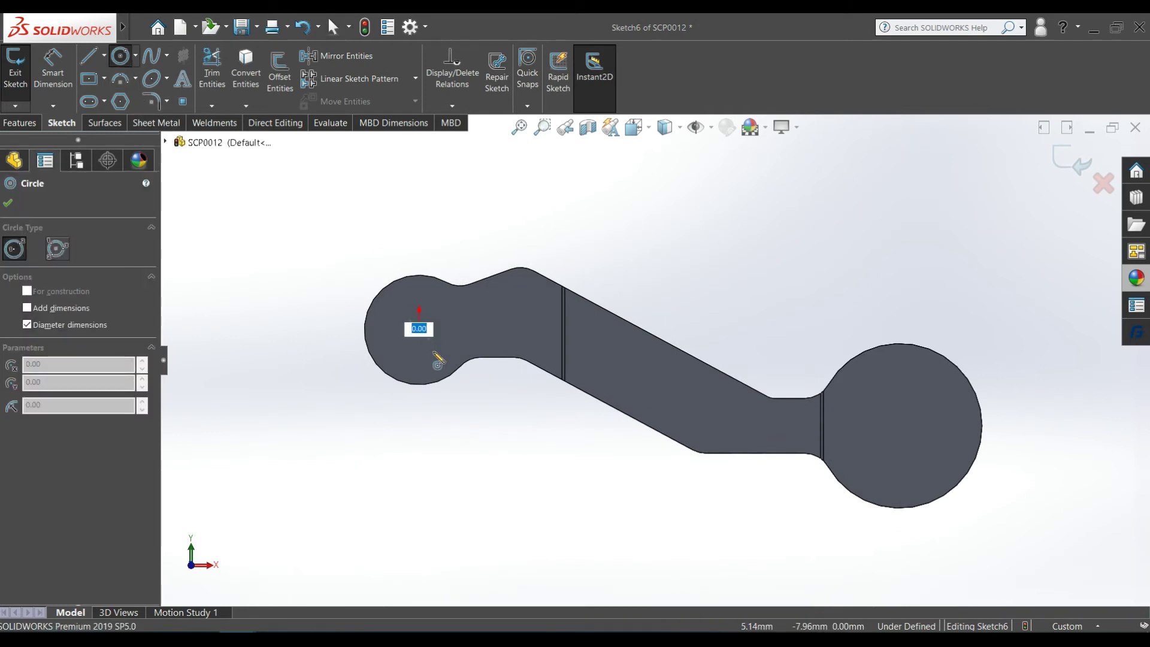
{"action": "key", "text": "Return"}
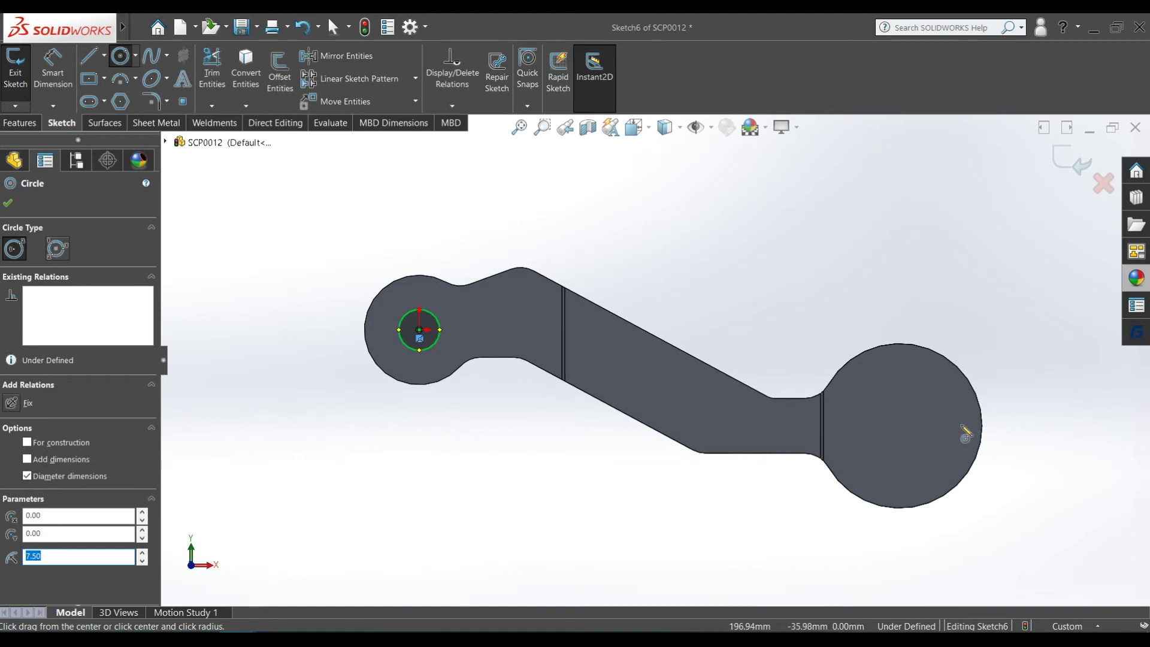
{"action": "left_click", "coordinate": [899, 425]}
{"action": "type", "text": "25"}
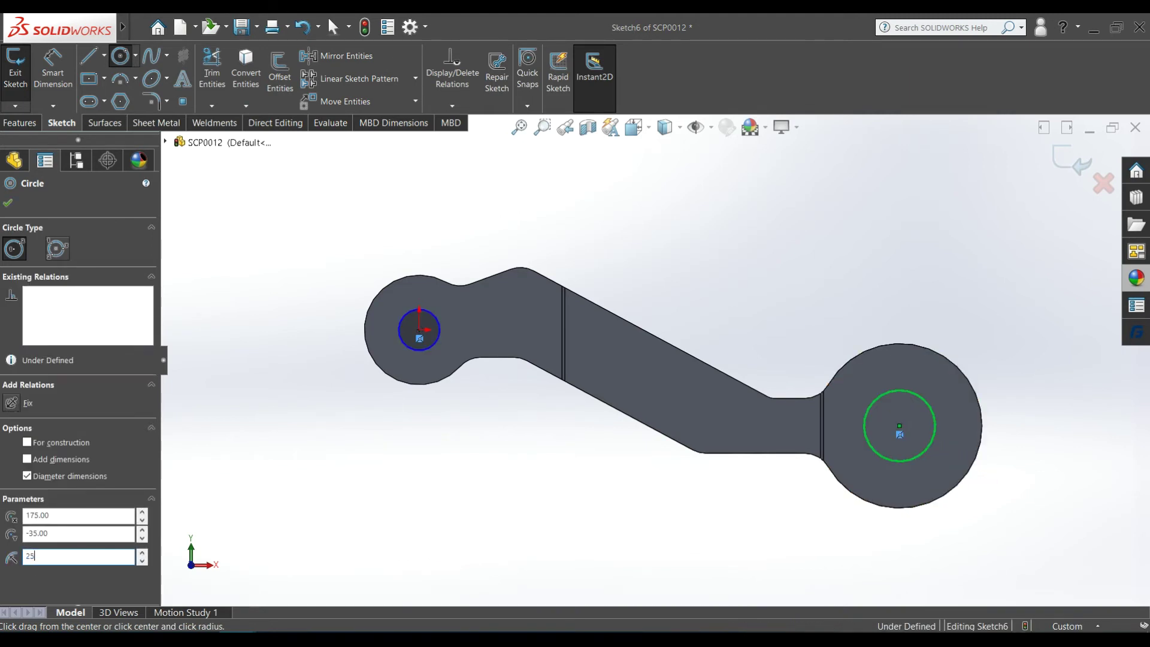
{"action": "key", "text": "Return"}
{"action": "left_click", "coordinate": [712, 251]}
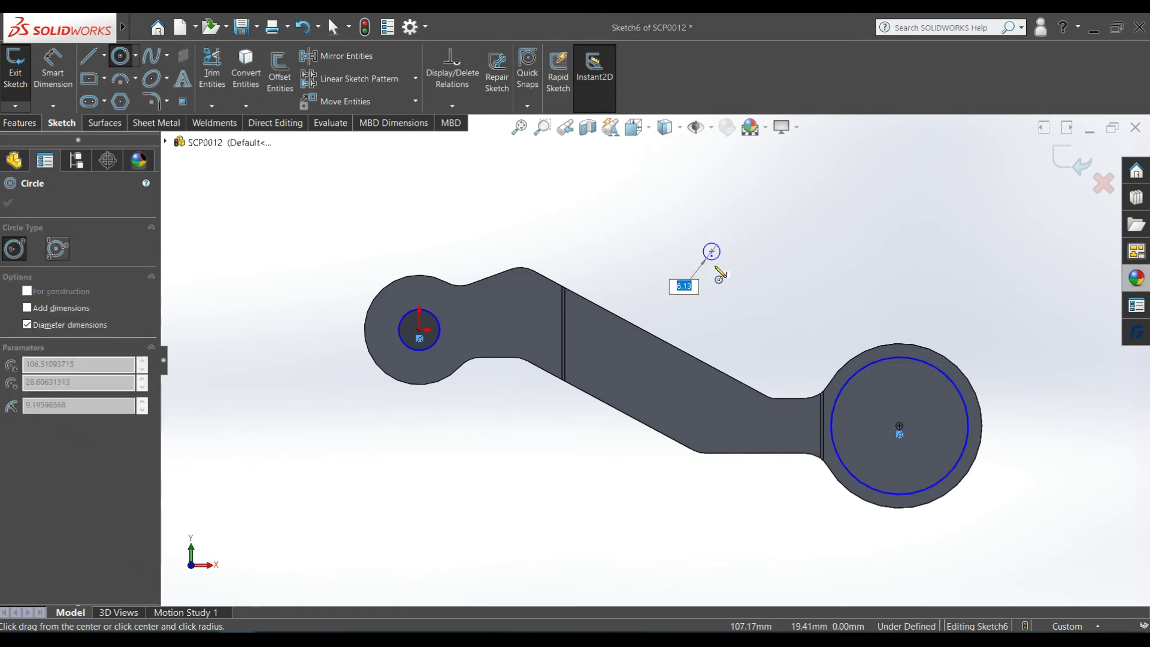
{"action": "key", "text": "Escape"}
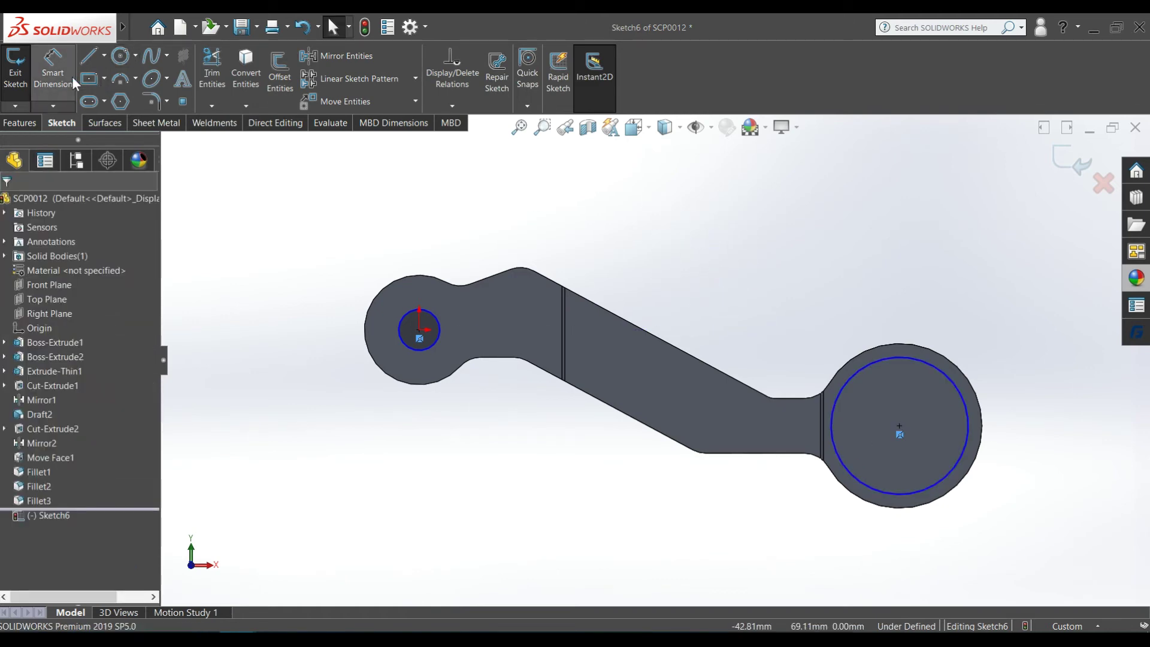
Dimension the circles Ø15 and Ø25 and exit the sketch
{"action": "left_click", "coordinate": [404, 315]}
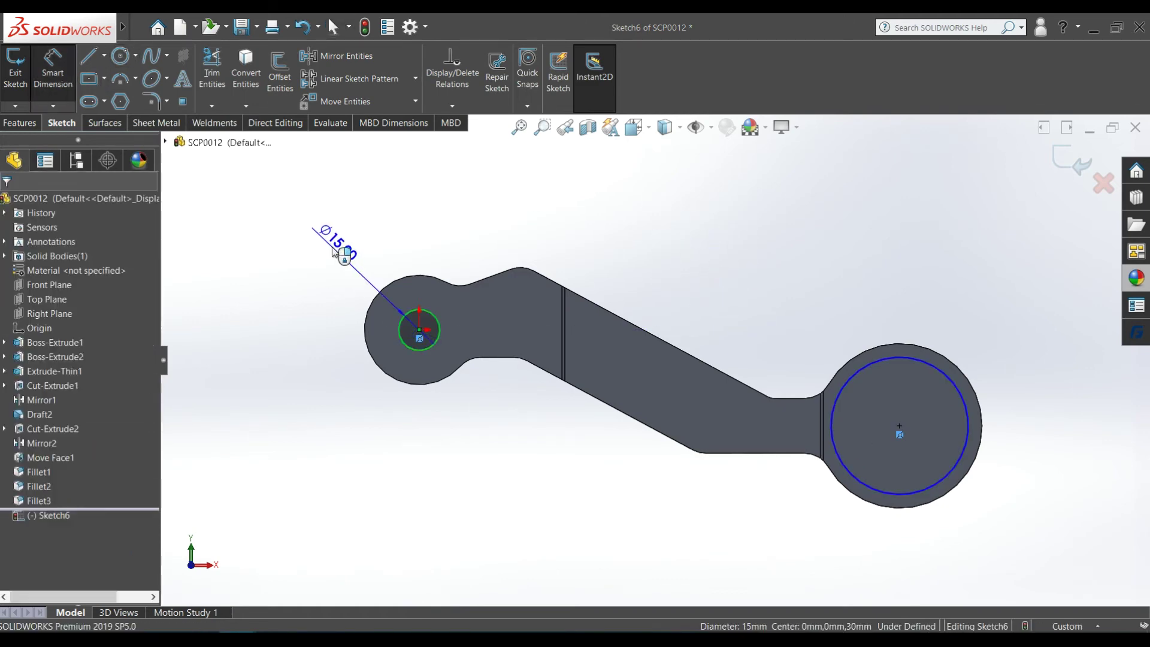
{"action": "left_click", "coordinate": [333, 252]}
{"action": "left_click", "coordinate": [240, 226]}
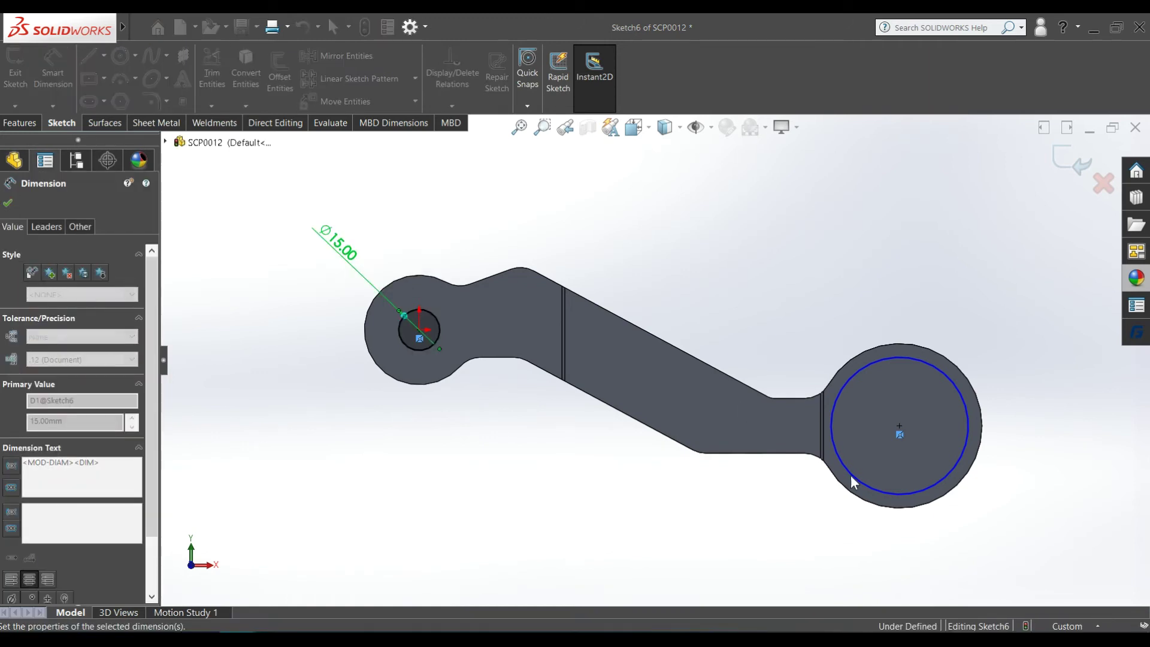
{"action": "left_click", "coordinate": [970, 429]}
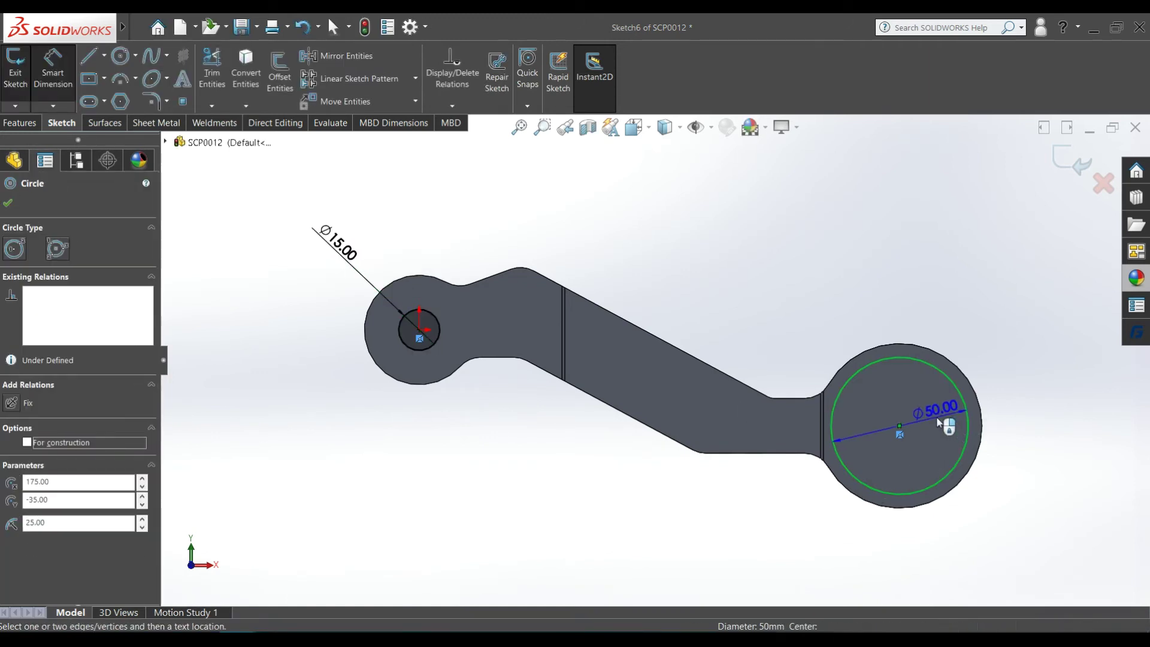
{"action": "left_click", "coordinate": [936, 416]}
{"action": "type", "text": "25"}
{"action": "key", "text": "Return"}
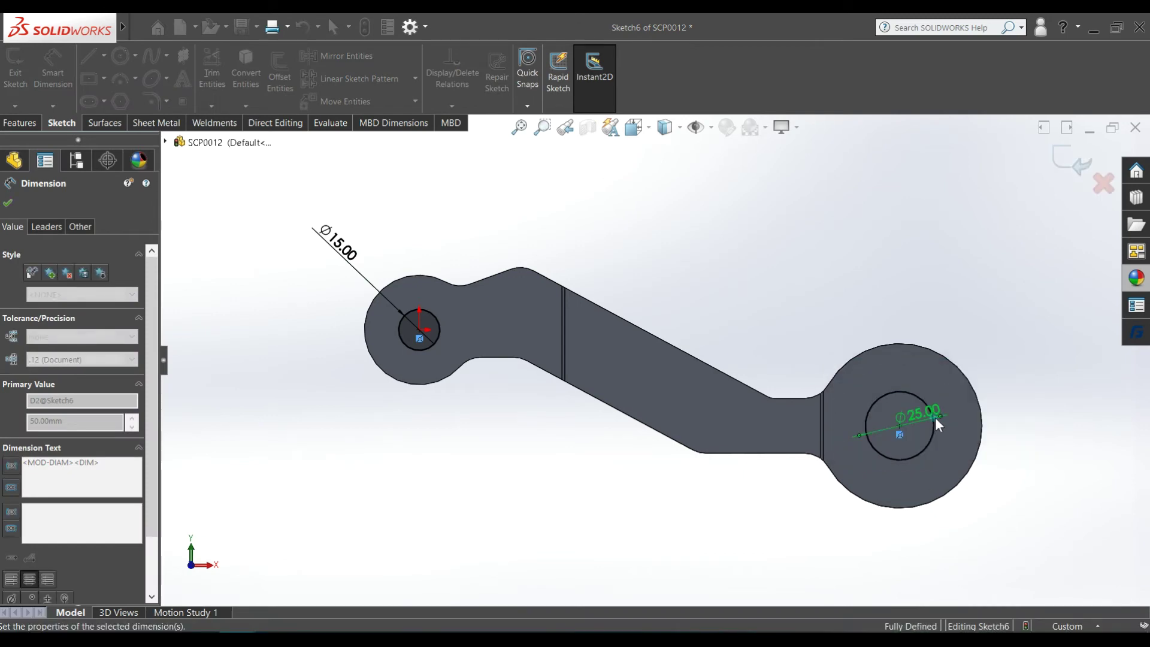
{"action": "left_click", "coordinate": [1060, 160]}
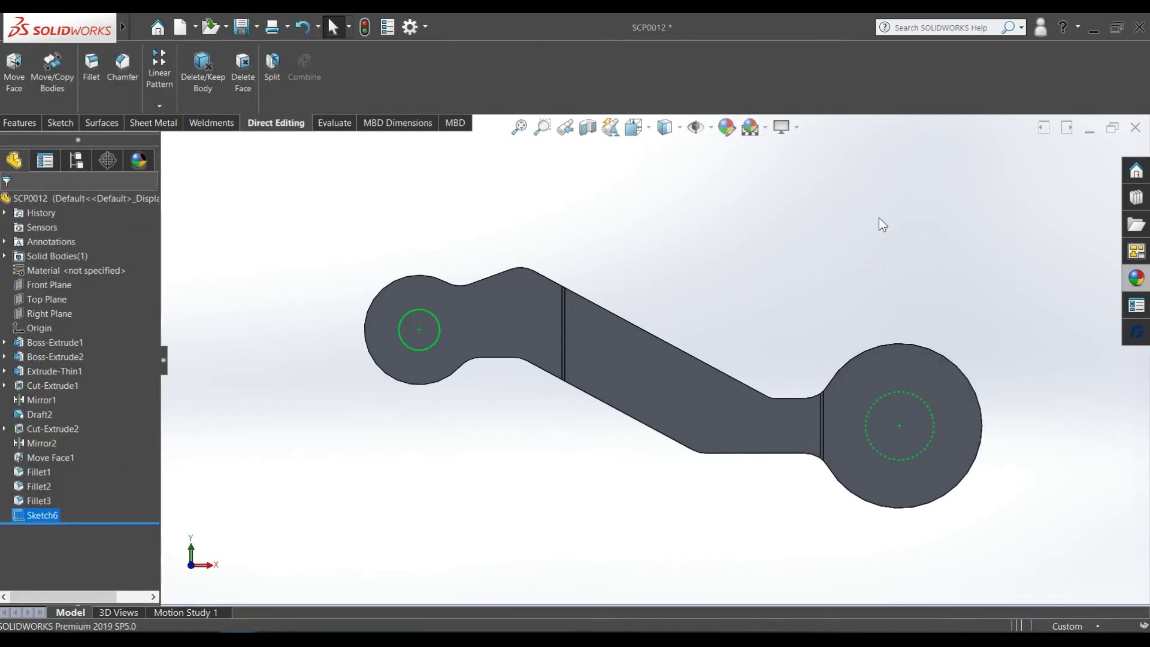
Cut the Sketch6 circles Through All as an extruded cut
{"action": "left_click", "coordinate": [29, 124]}
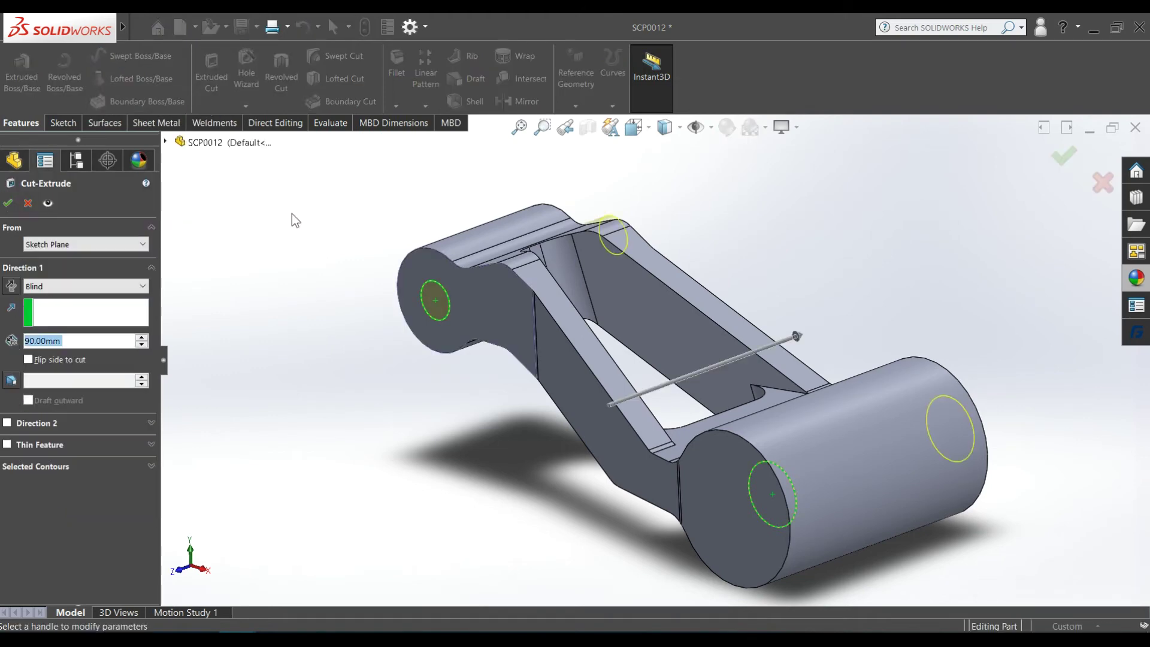
{"action": "left_click", "coordinate": [66, 287]}
{"action": "left_click", "coordinate": [59, 309]}
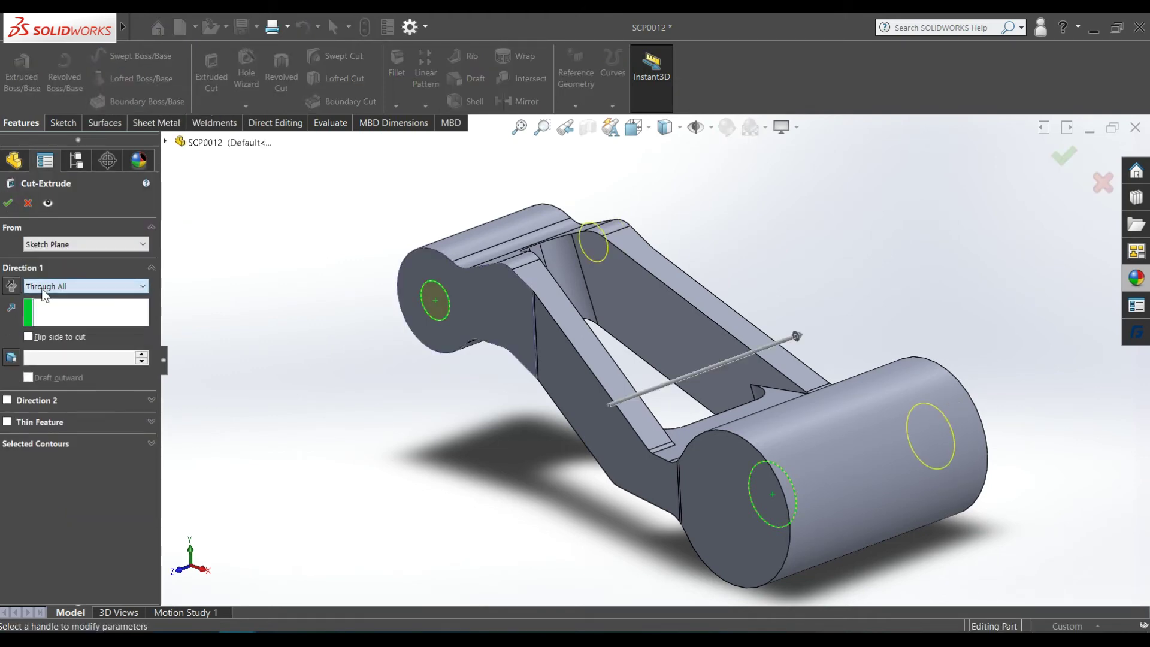
{"action": "left_click", "coordinate": [11, 206]}
{"action": "mouse_move", "coordinate": [565, 406]}
{"action": "middle_mouse_down"}
{"action": "mouse_move", "coordinate": [659, 450]}
{"action": "mouse_move", "coordinate": [617, 310]}
{"action": "mouse_move", "coordinate": [372, 258]}
{"action": "middle_mouse_up"}
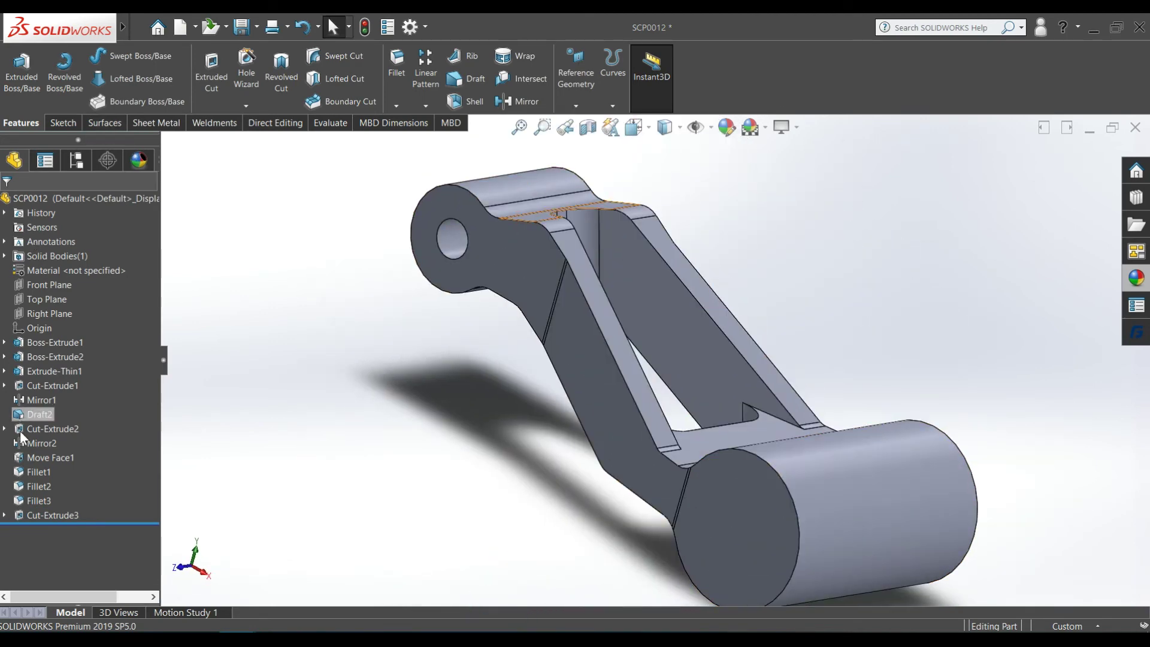
Edit and reapply Cut-Extrude3, then select Sketch6 beneath it
{"action": "left_click", "coordinate": [64, 516]}
{"action": "left_click", "coordinate": [73, 486]}
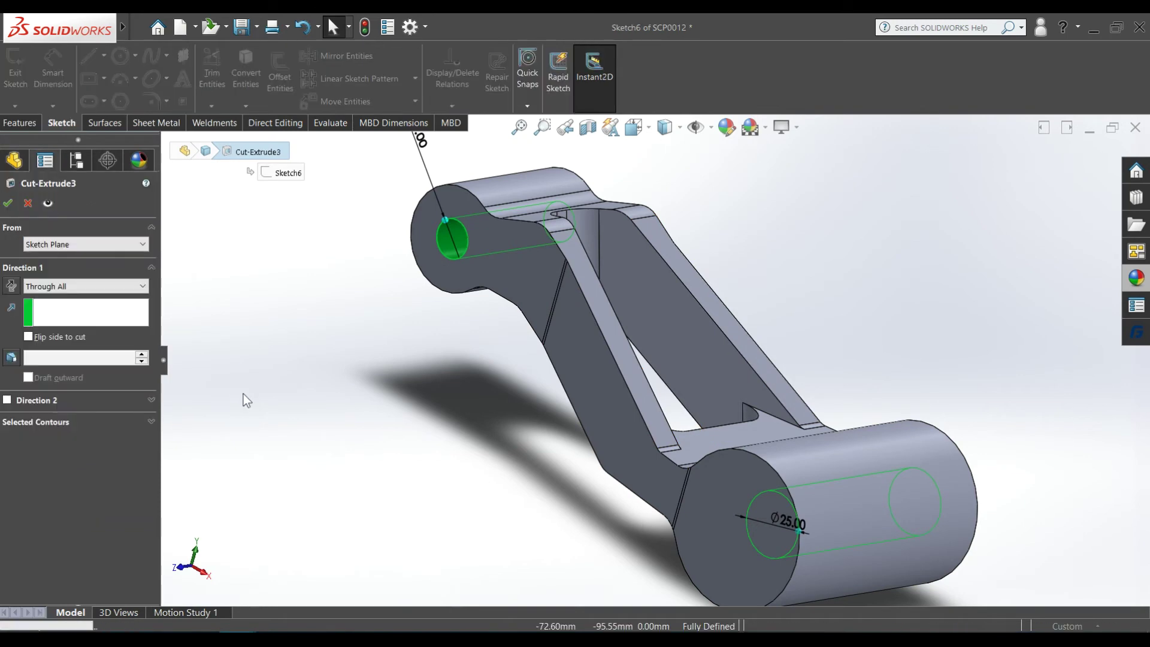
{"action": "middle_click_drag", "start_coordinate": [333, 387], "coordinate": [400, 451]}
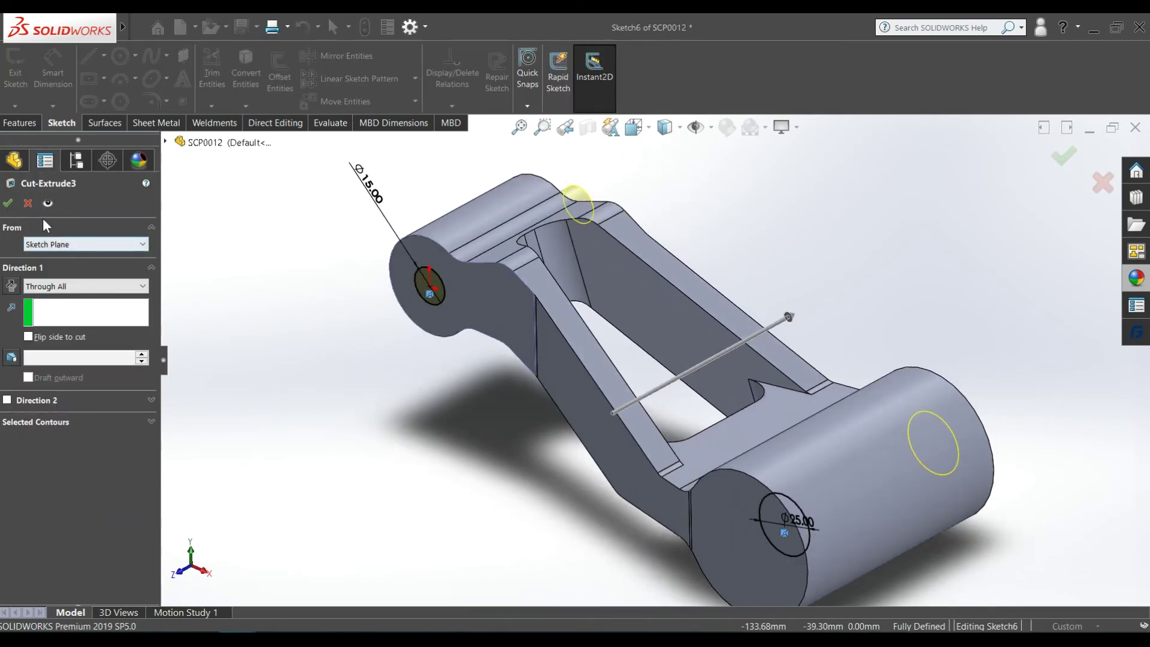
{"action": "key", "text": "Return"}
{"action": "left_click", "coordinate": [5, 515]}
{"action": "left_click", "coordinate": [67, 529]}
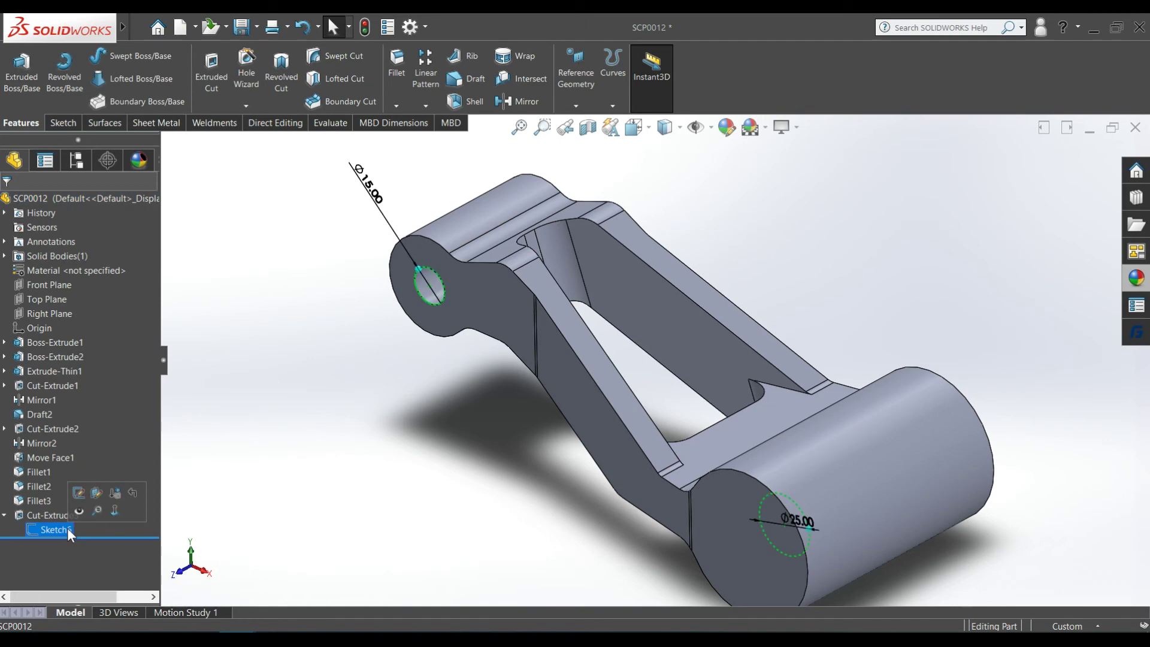
Move Sketch6 onto the Front Plane
{"action": "left_click", "coordinate": [97, 493]}
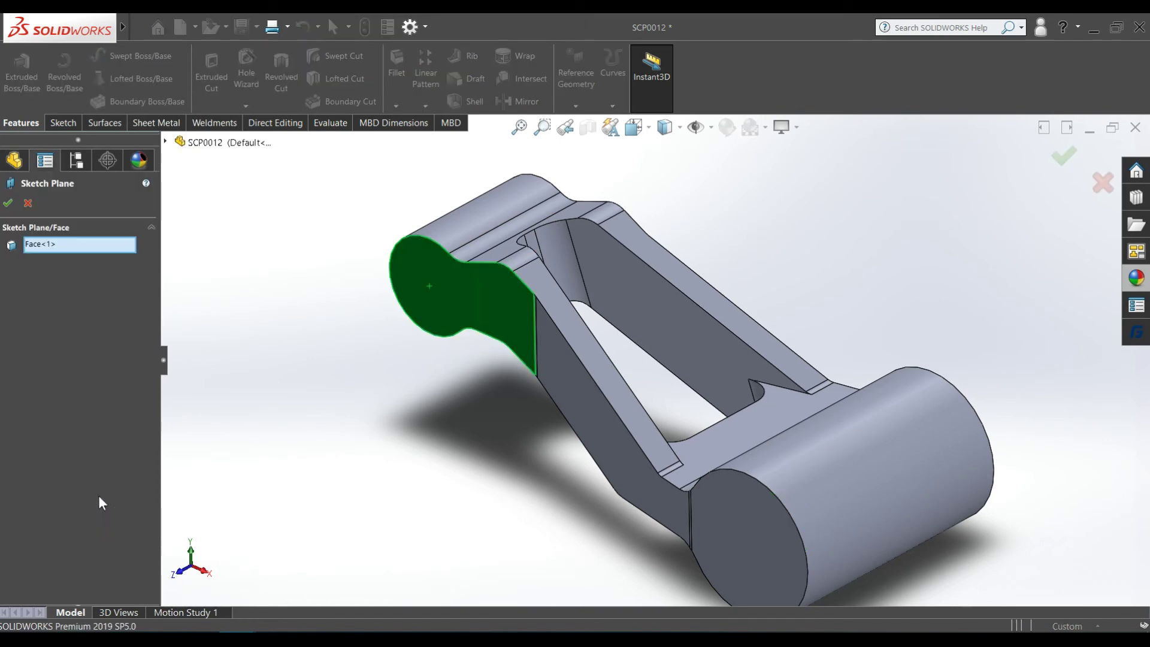
{"action": "left_click", "coordinate": [165, 141]}
{"action": "left_click", "coordinate": [226, 234]}
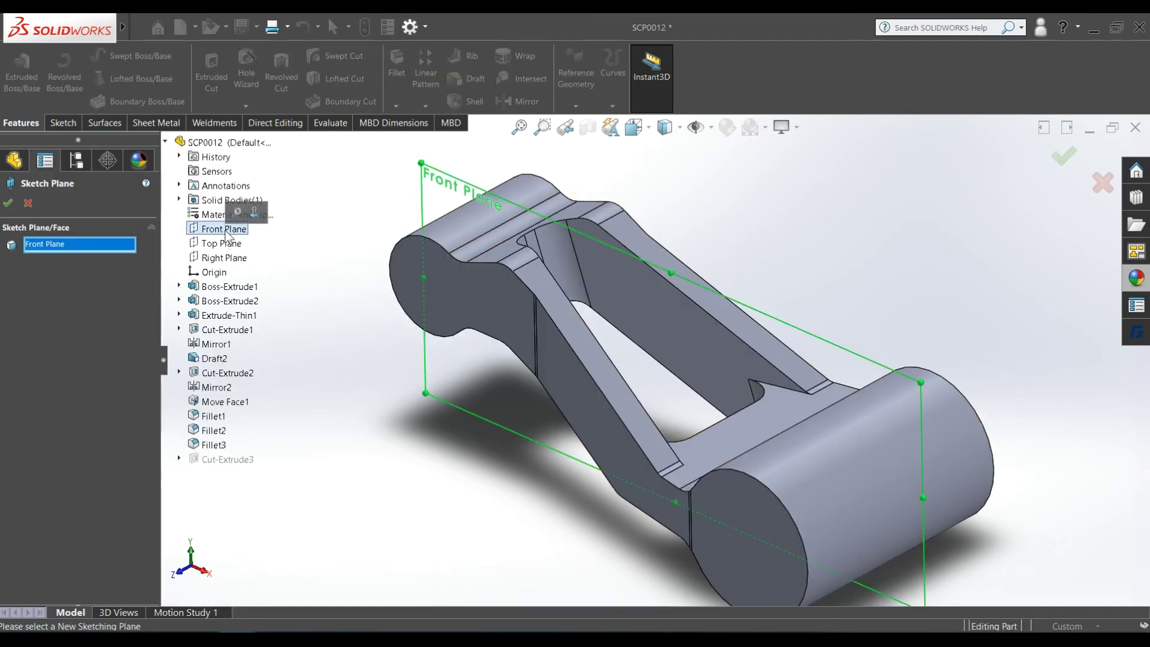
{"action": "left_click", "coordinate": [9, 206]}
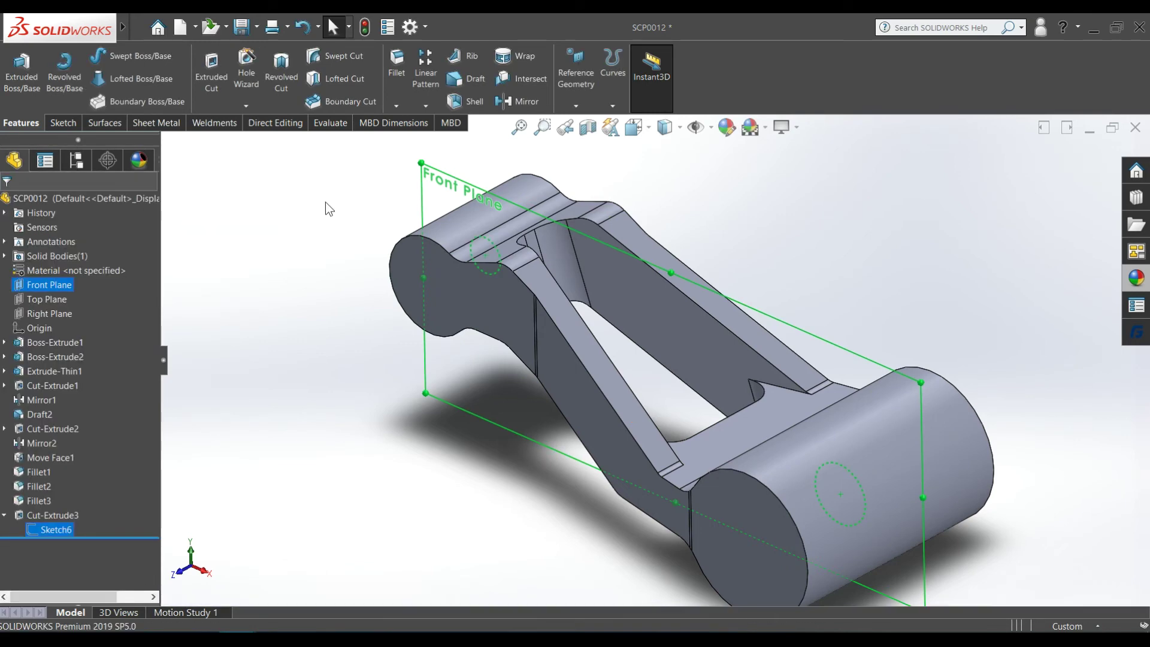
{"action": "left_click", "coordinate": [301, 282]}
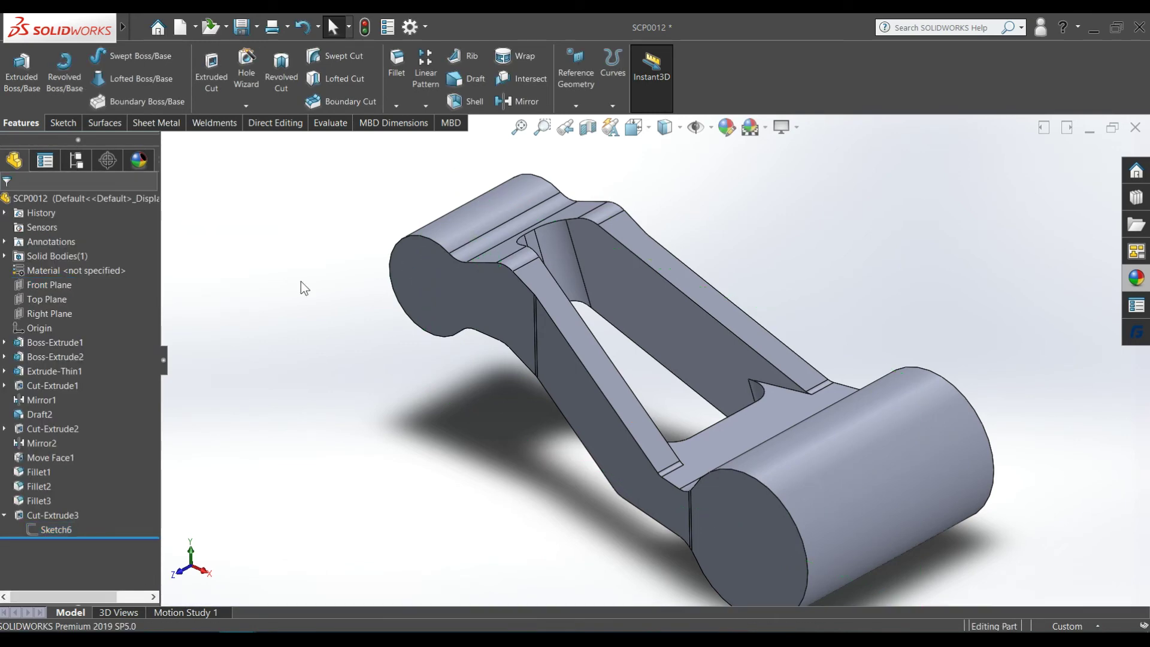
Change Cut-Extrude3 to Through All - Both so both bosses are bored through
{"action": "left_click", "coordinate": [67, 530]}
{"action": "left_click", "coordinate": [78, 480]}
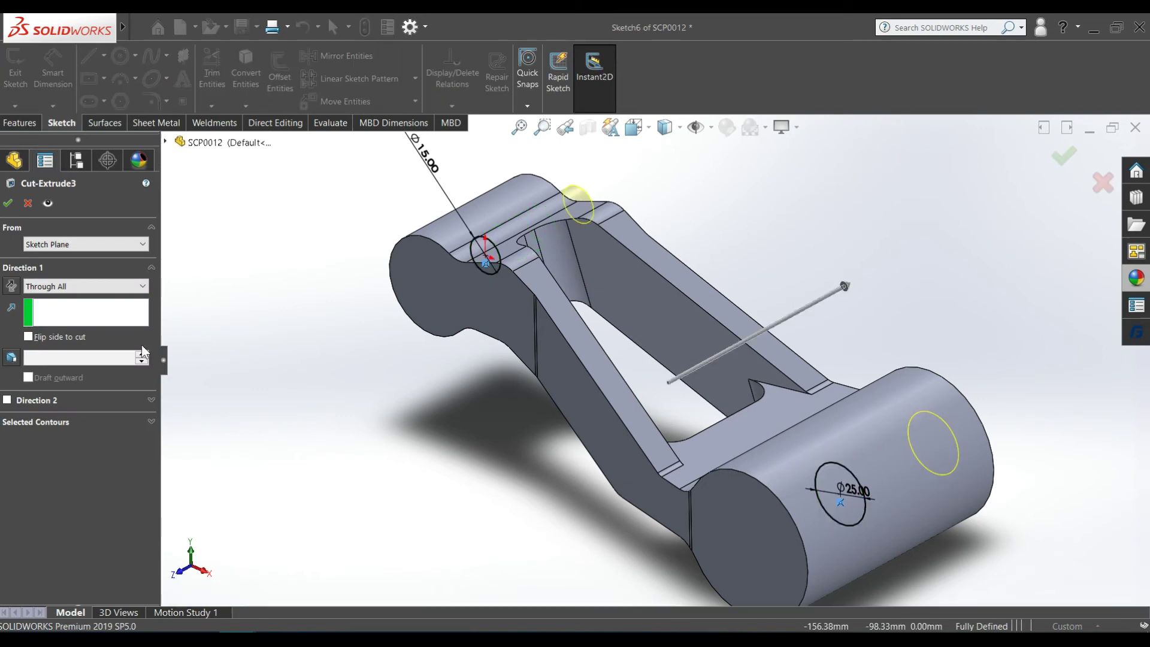
{"action": "left_click", "coordinate": [85, 286]}
{"action": "left_click", "coordinate": [60, 316]}
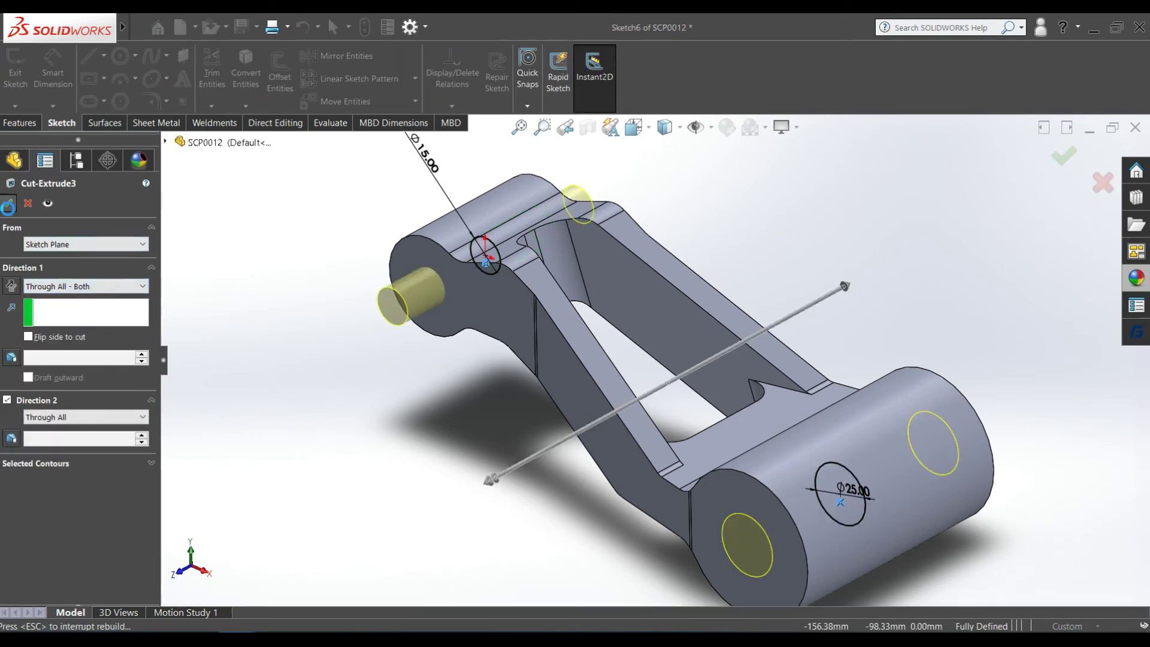
{"action": "left_click", "coordinate": [8, 204]}
{"action": "mouse_move", "coordinate": [334, 300]}
{"action": "middle_mouse_down"}
{"action": "mouse_move", "coordinate": [778, 321]}
{"action": "mouse_move", "coordinate": [704, 365]}
{"action": "mouse_move", "coordinate": [819, 523]}
{"action": "mouse_move", "coordinate": [816, 325]}
{"action": "mouse_move", "coordinate": [811, 465]}
{"action": "mouse_move", "coordinate": [699, 379]}
{"action": "mouse_move", "coordinate": [696, 364]}
{"action": "middle_mouse_up"}
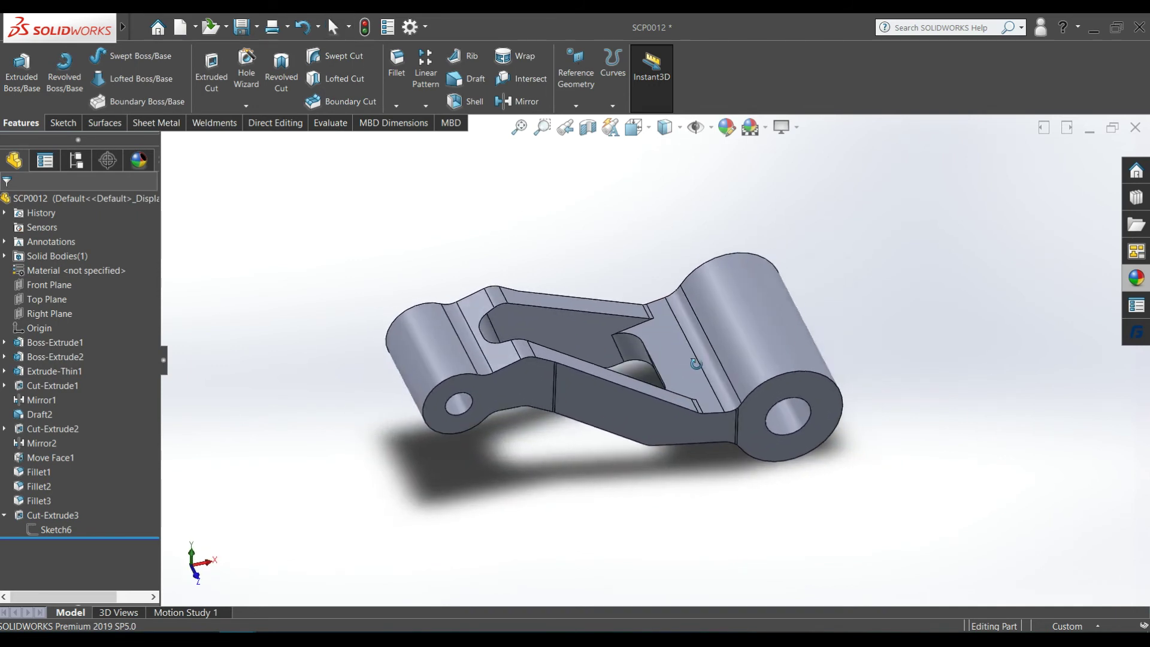
Sketch an origin-centred rectangle on the Right Plane, 183.35 mm tall and 35 mm wide
{"action": "left_click", "coordinate": [56, 310]}
{"action": "left_click", "coordinate": [70, 293]}
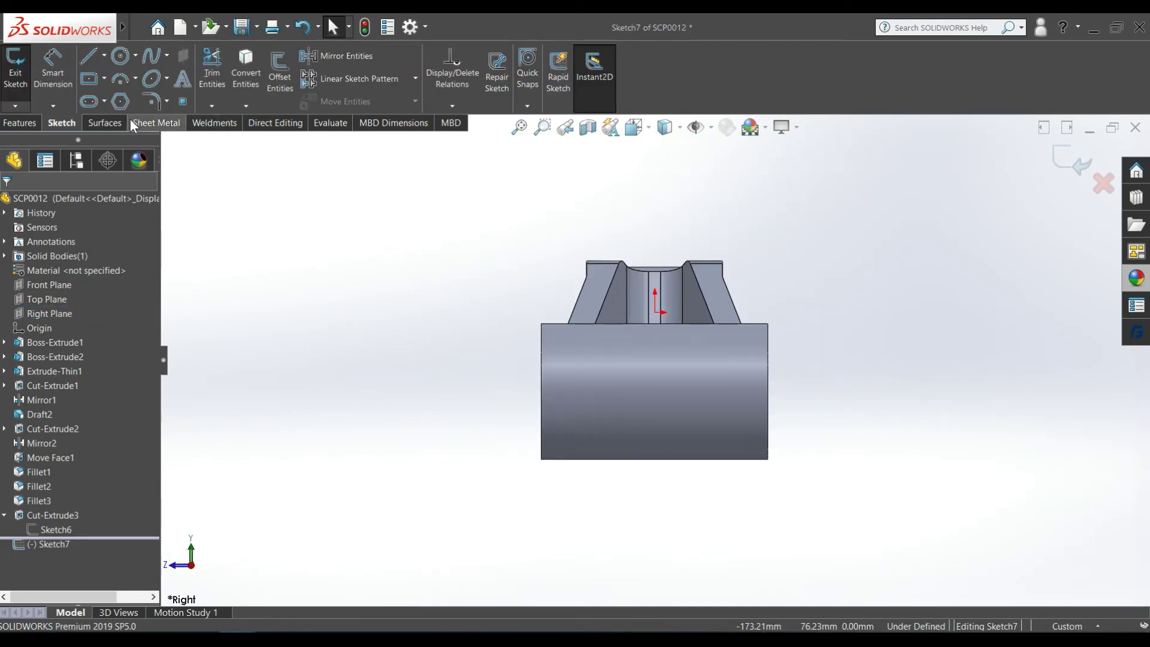
{"action": "left_click", "coordinate": [89, 78]}
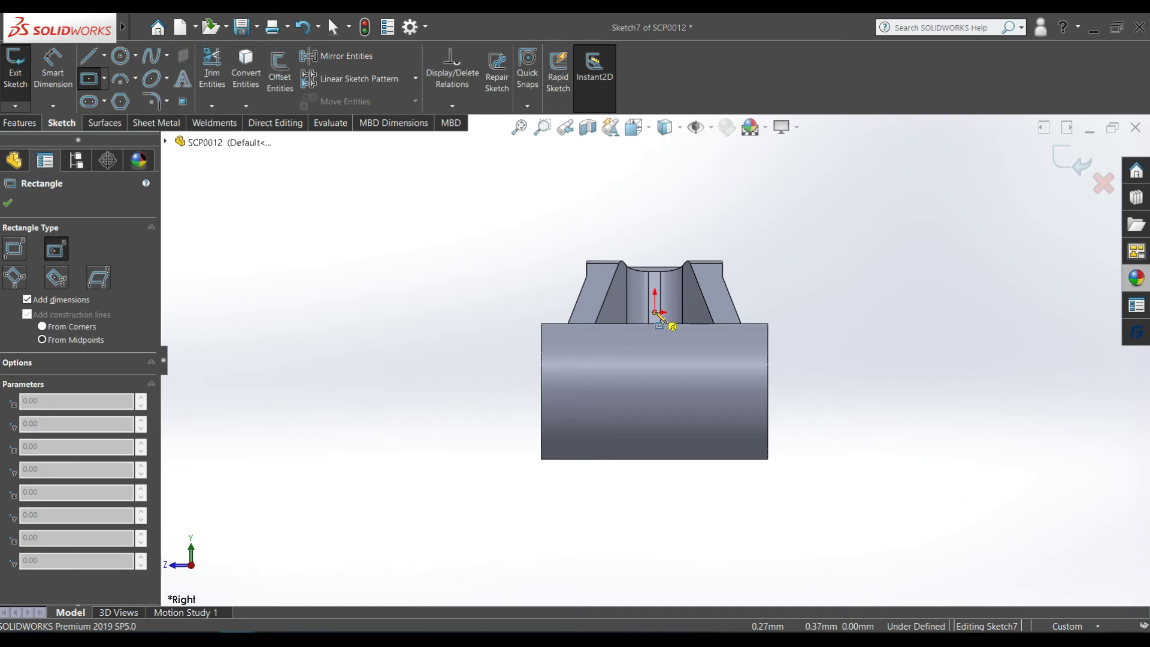
{"action": "left_click", "coordinate": [655, 312]}
{"action": "left_click", "coordinate": [679, 520]}
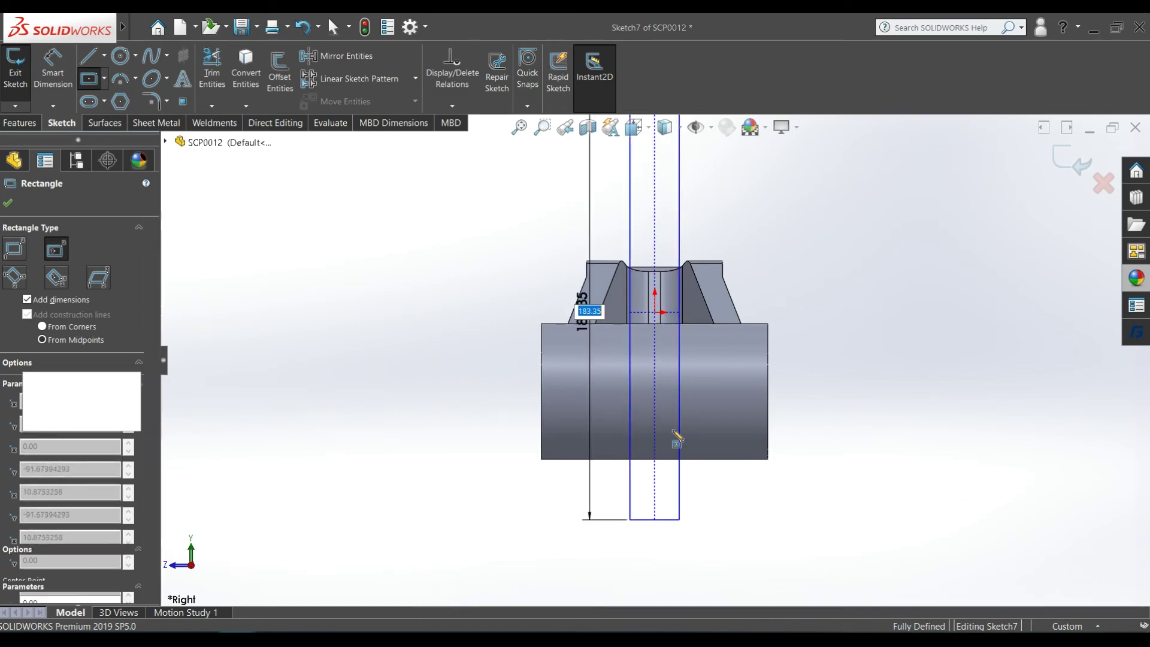
{"action": "key", "text": "Return"}
{"action": "key", "text": "Escape"}
{"action": "double_click", "coordinate": [655, 234]}
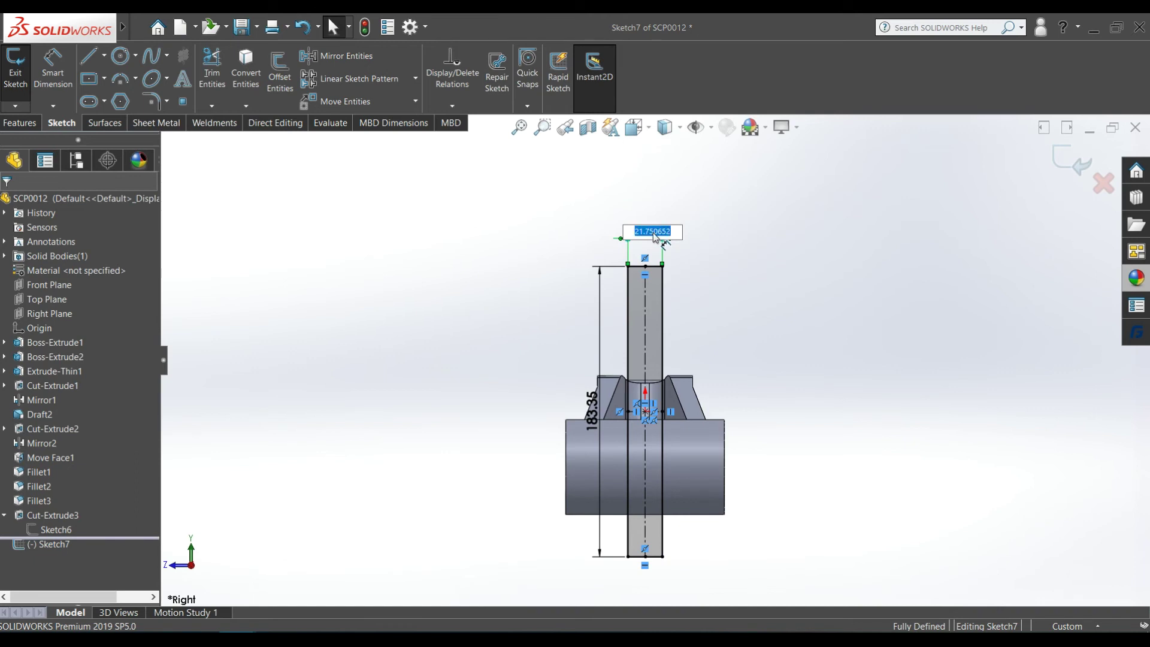
{"action": "key", "text": "Return"}
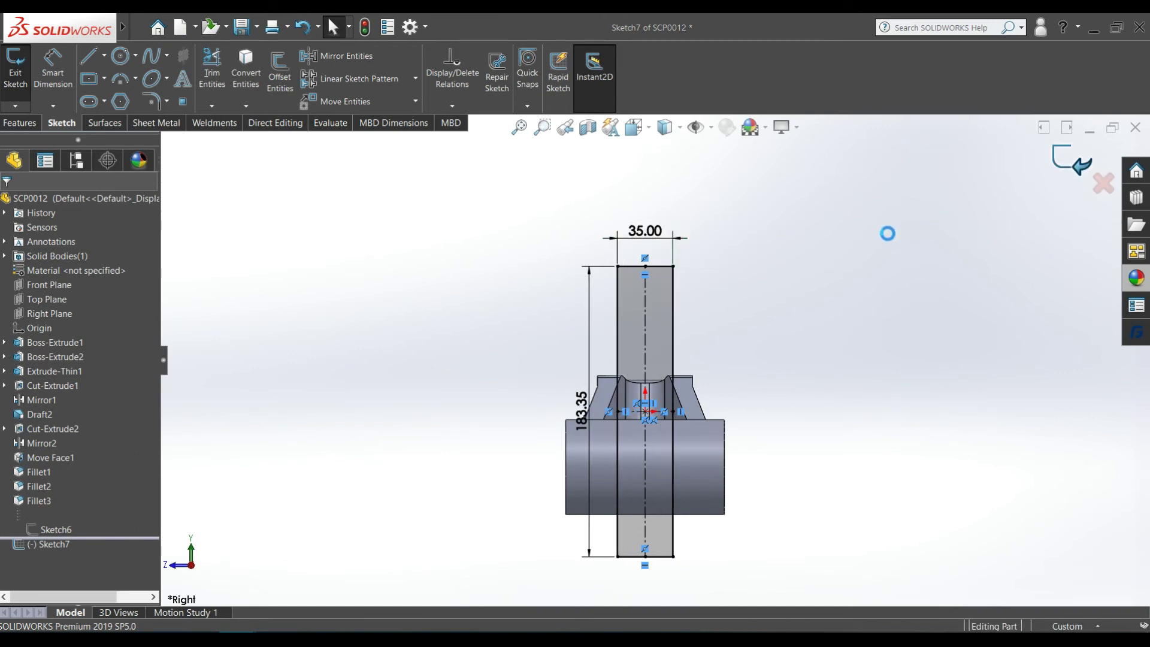
{"action": "mouse_move", "coordinate": [811, 352]}
{"action": "middle_mouse_down"}
{"action": "mouse_move", "coordinate": [862, 462]}
{"action": "mouse_move", "coordinate": [824, 378]}
{"action": "mouse_move", "coordinate": [789, 477]}
{"action": "mouse_move", "coordinate": [804, 434]}
{"action": "mouse_move", "coordinate": [535, 269]}
{"action": "middle_mouse_up"}
{"action": "scroll", "coordinate": [803, 434], "scroll_direction": "down", "scroll_amount": 3}
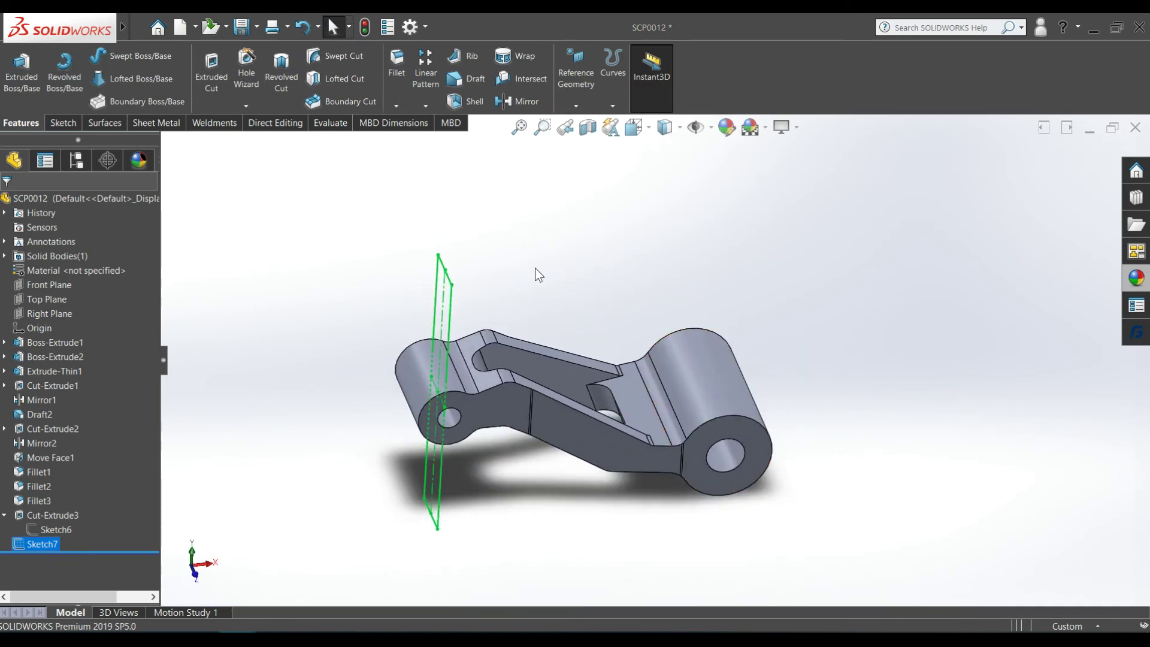
Start a flipped extruded cut from the rectangle, beginning from an offset
{"action": "left_click", "coordinate": [211, 76]}
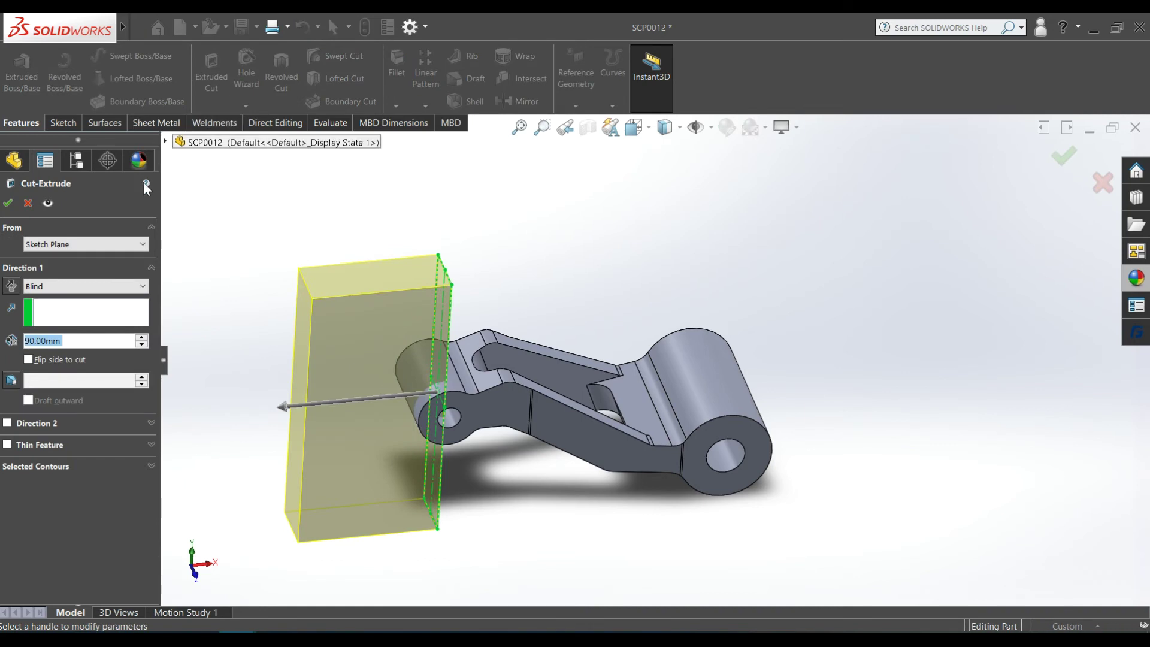
{"action": "left_click", "coordinate": [11, 286]}
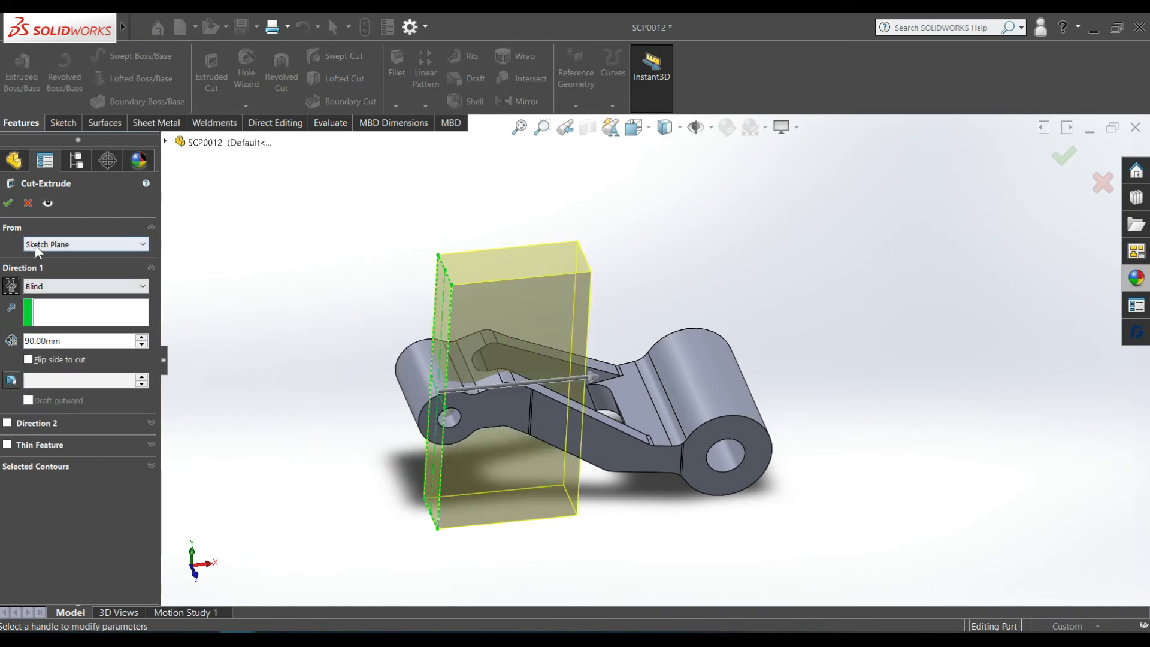
{"action": "left_click", "coordinate": [84, 244]}
{"action": "left_click", "coordinate": [48, 289]}
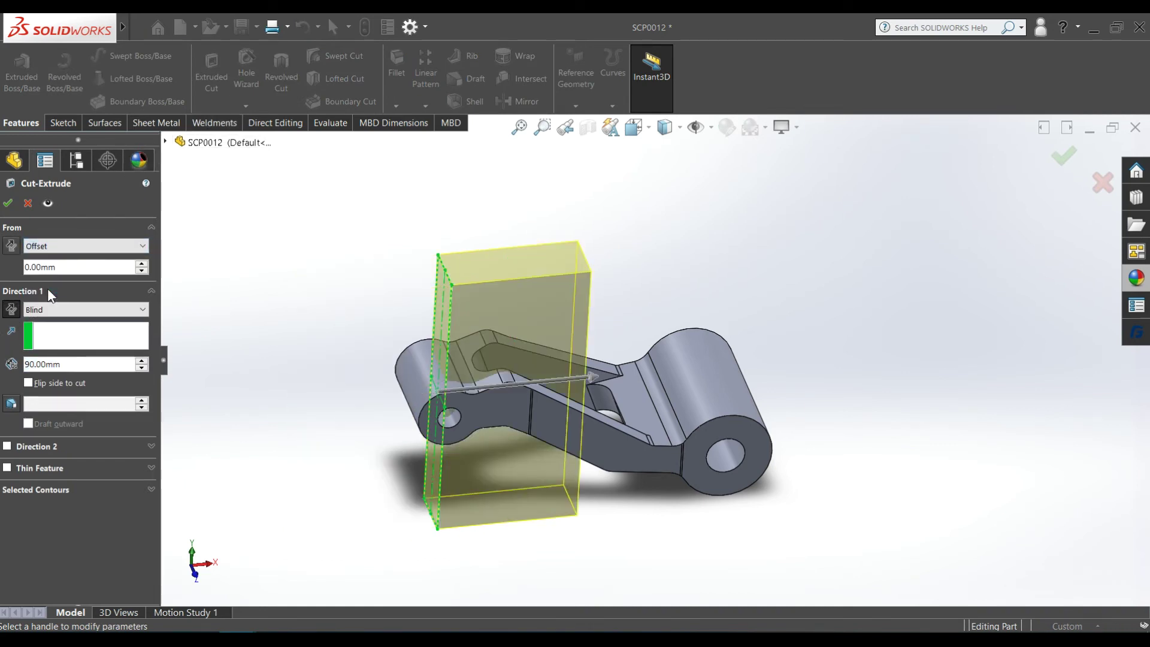
Set the start offset to 140 mm and accept the 90 mm blind cut
{"action": "left_click", "coordinate": [146, 264]}
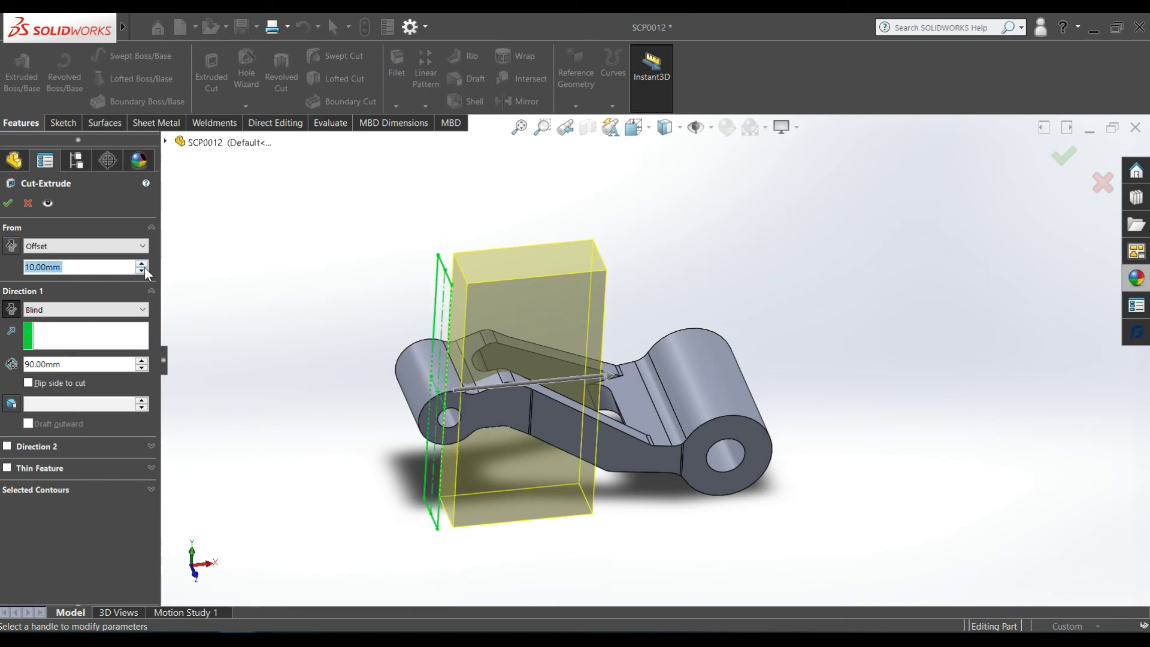
{"action": "left_click", "coordinate": [142, 264]}
{"action": "left_click", "coordinate": [142, 264]}
{"action": "left_click", "coordinate": [142, 264]}
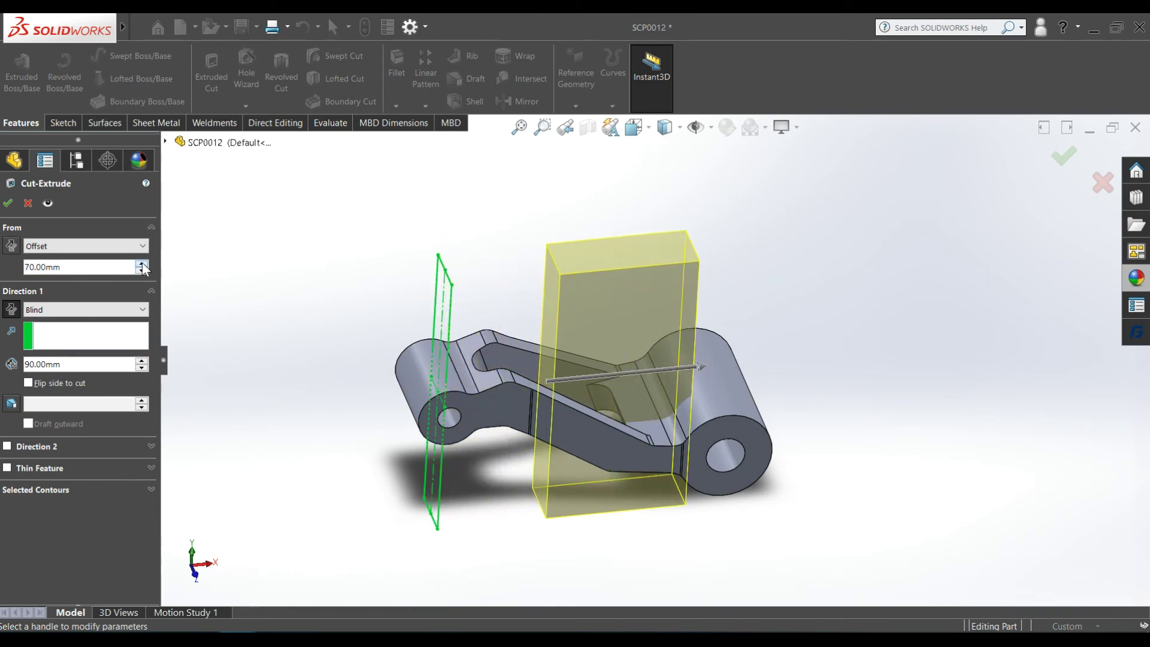
{"action": "left_click", "coordinate": [142, 264]}
{"action": "left_click", "coordinate": [142, 264]}
{"action": "left_click", "coordinate": [142, 263]}
{"action": "left_click", "coordinate": [142, 264]}
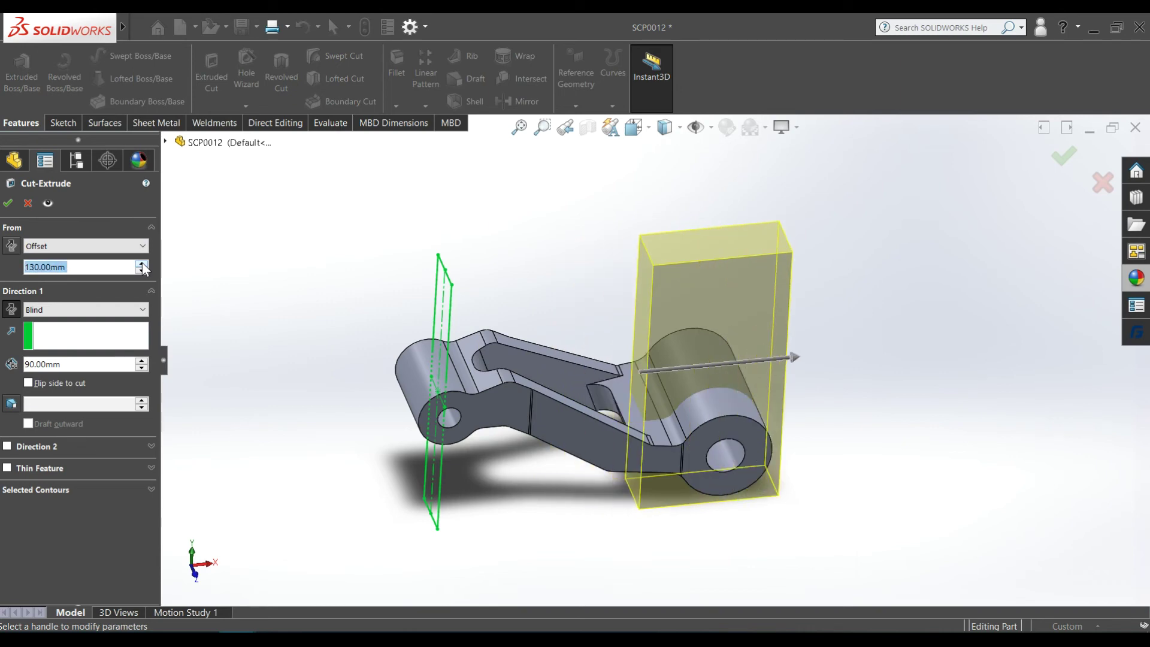
{"action": "left_click", "coordinate": [142, 264]}
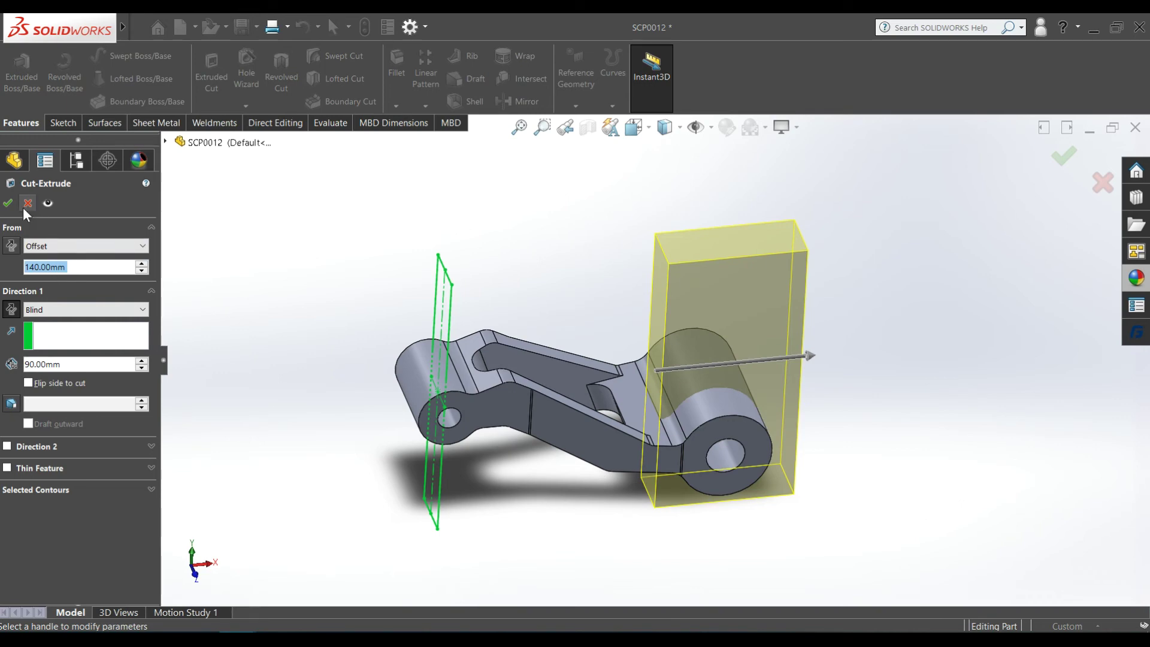
{"action": "key", "text": "Return"}
{"action": "left_click", "coordinate": [826, 307]}
{"action": "mouse_move", "coordinate": [827, 307]}
{"action": "middle_mouse_down"}
{"action": "mouse_move", "coordinate": [837, 321]}
{"action": "mouse_move", "coordinate": [812, 452]}
{"action": "mouse_move", "coordinate": [764, 436]}
{"action": "middle_mouse_up"}
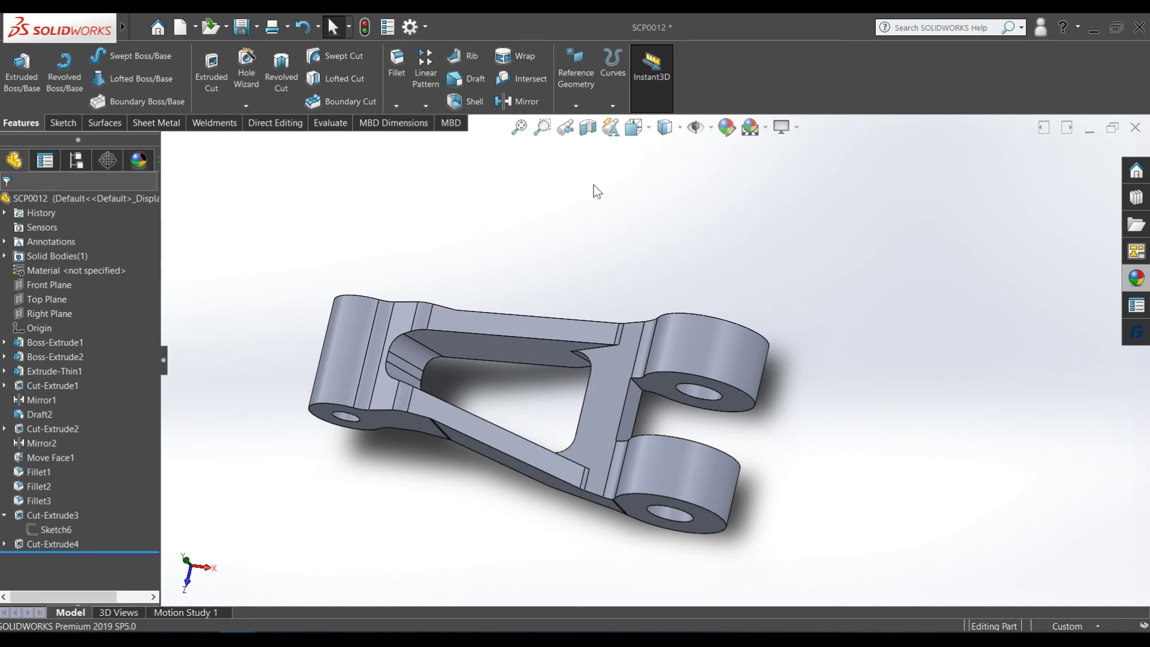
Cancel the stray Linear Pattern and begin a fillet on the first fork-root edge
{"action": "left_click", "coordinate": [410, 72]}
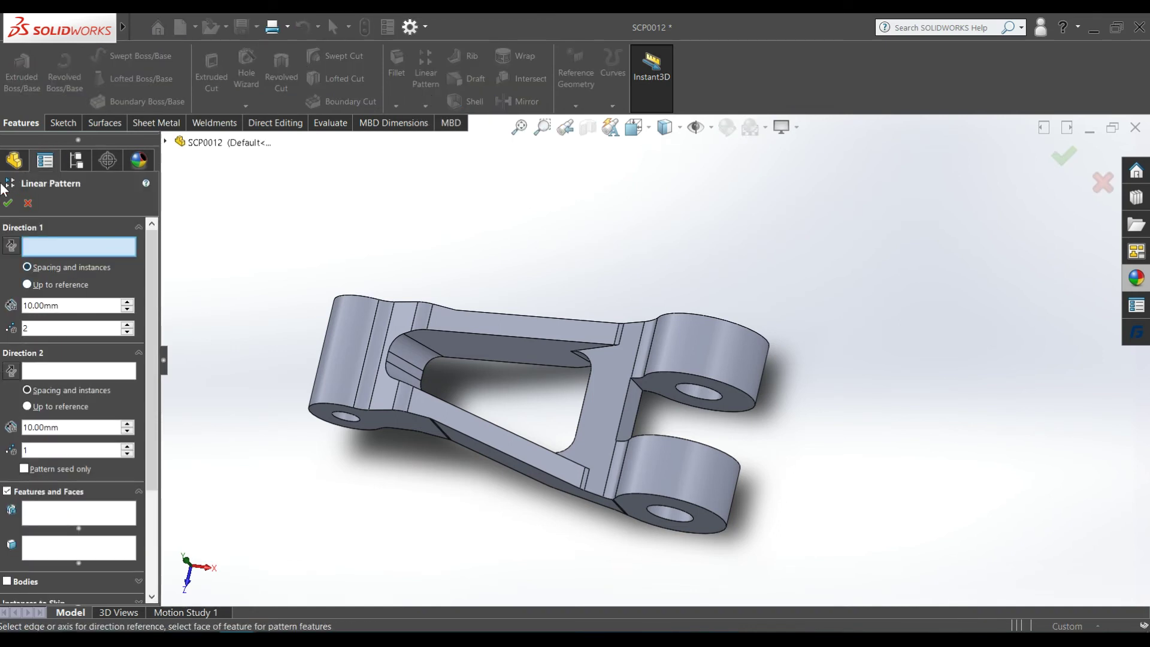
{"action": "left_click", "coordinate": [28, 203]}
{"action": "left_click", "coordinate": [396, 60]}
{"action": "middle_click_drag", "start_coordinate": [689, 485], "coordinate": [624, 380]}
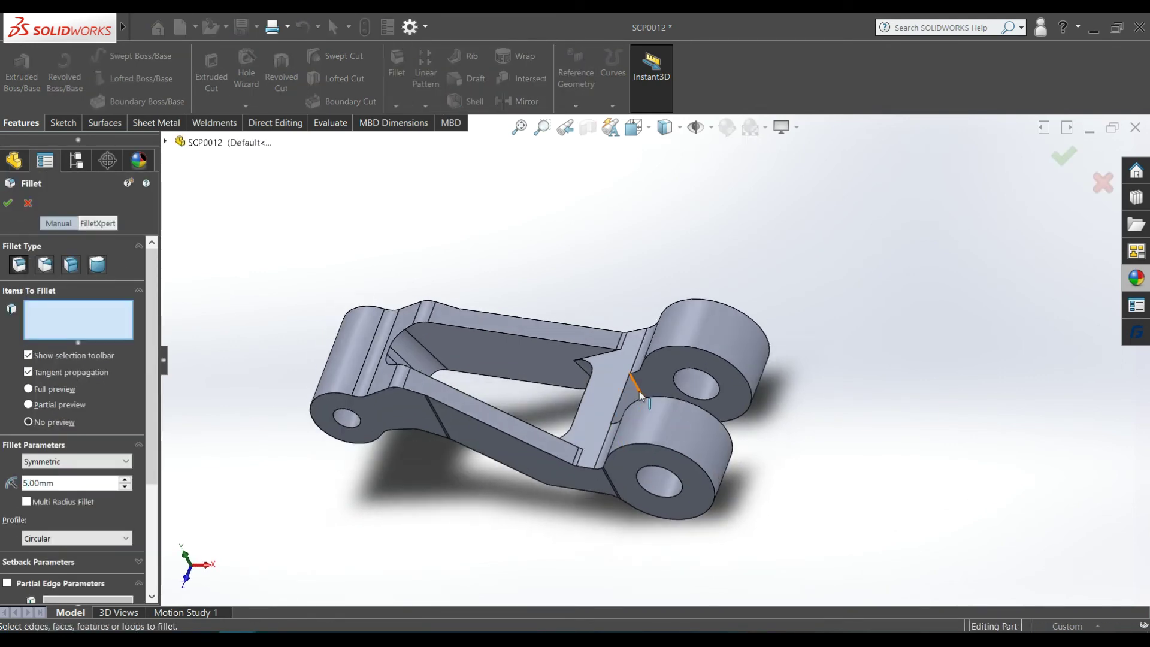
{"action": "left_click", "coordinate": [639, 392]}
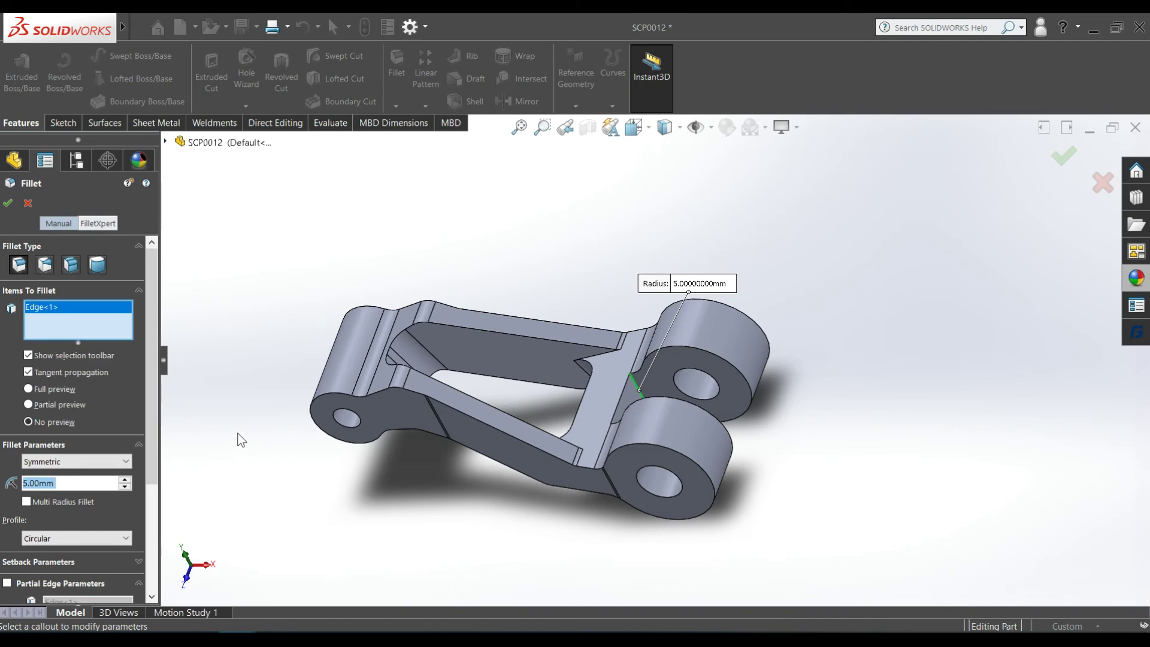
Set the radius to 10 mm, add the second fork-root edge, and accept
{"action": "type", "text": "10"}
{"action": "key", "text": "Return"}
{"action": "middle_click_drag", "start_coordinate": [731, 457], "coordinate": [646, 481]}
{"action": "left_click", "coordinate": [621, 466]}
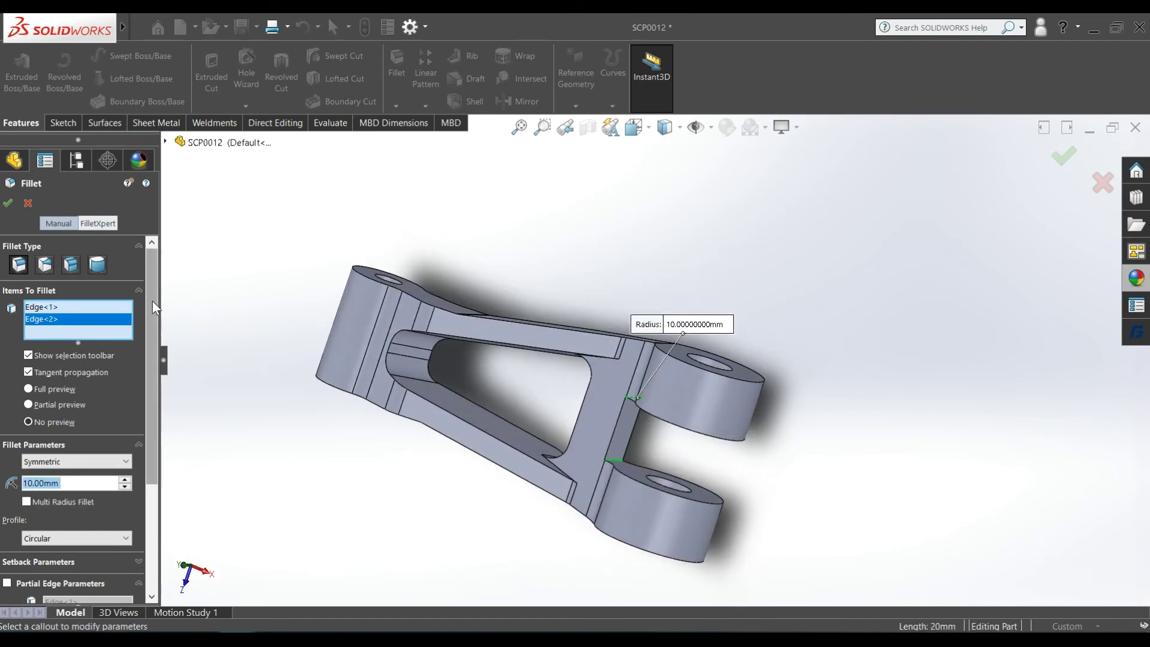
{"action": "key", "text": "Return"}
{"action": "mouse_move", "coordinate": [478, 226]}
{"action": "middle_mouse_down"}
{"action": "mouse_move", "coordinate": [673, 252]}
{"action": "mouse_move", "coordinate": [610, 399]}
{"action": "mouse_move", "coordinate": [566, 236]}
{"action": "mouse_move", "coordinate": [567, 274]}
{"action": "mouse_move", "coordinate": [548, 312]}
{"action": "mouse_move", "coordinate": [537, 330]}
{"action": "mouse_move", "coordinate": [513, 329]}
{"action": "middle_mouse_up"}
{"action": "scroll", "coordinate": [660, 293], "scroll_direction": "up", "scroll_amount": 2}
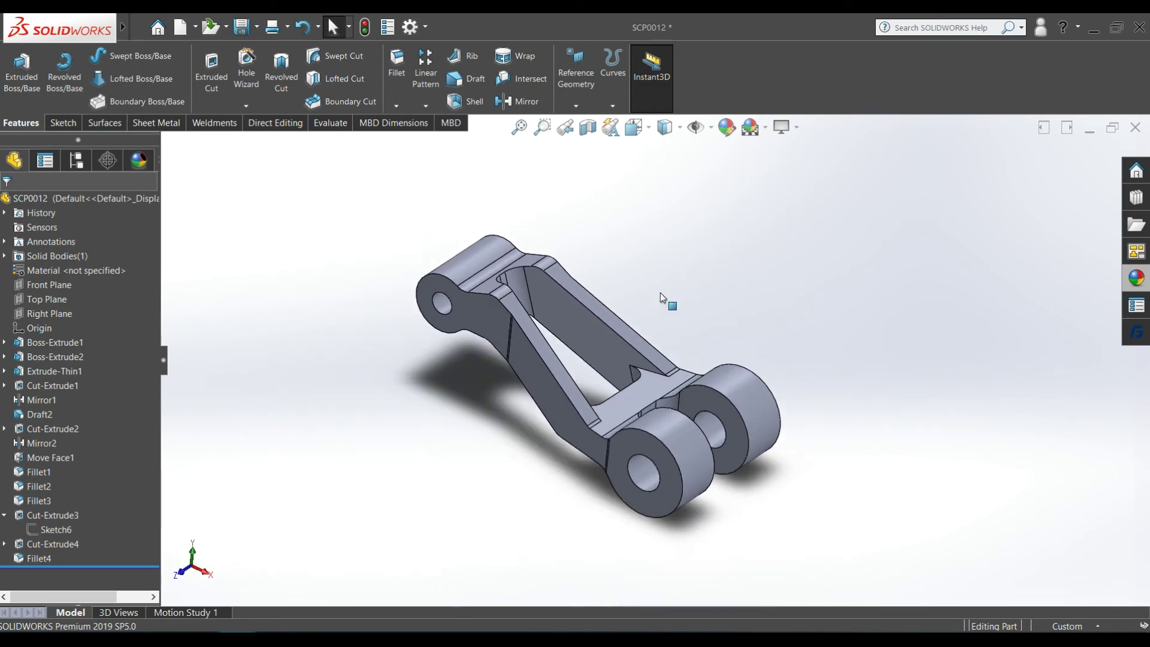
{"action": "left_click", "coordinate": [765, 127]}
{"action": "left_click", "coordinate": [774, 159]}
{"action": "scroll", "coordinate": [659, 347], "scroll_direction": "down", "scroll_amount": 2}
{"action": "mouse_move", "coordinate": [615, 379]}
{"action": "middle_mouse_down"}
{"action": "mouse_move", "coordinate": [616, 296]}
{"action": "mouse_move", "coordinate": [608, 380]}
{"action": "mouse_move", "coordinate": [616, 359]}
{"action": "middle_mouse_up"}
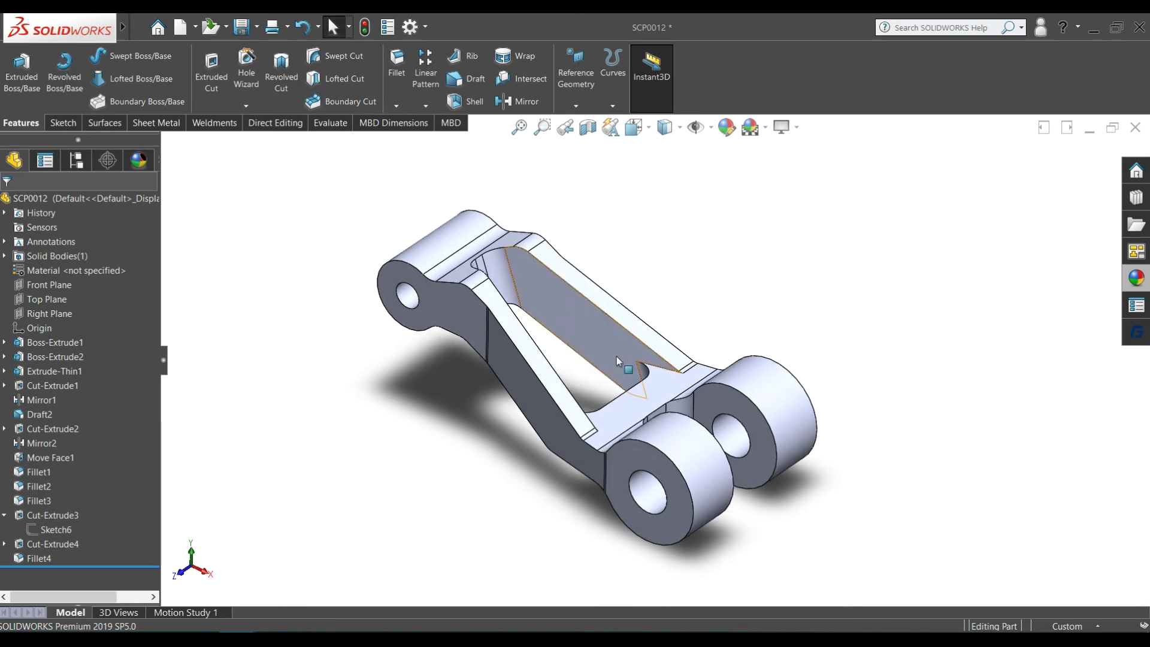
{"action": "left_click", "coordinate": [743, 384]}
{"action": "mouse_move", "coordinate": [755, 381]}
{"action": "middle_mouse_down"}
{"action": "mouse_move", "coordinate": [704, 317]}
{"action": "mouse_move", "coordinate": [680, 457]}
{"action": "mouse_move", "coordinate": [764, 256]}
{"action": "mouse_move", "coordinate": [623, 413]}
{"action": "mouse_move", "coordinate": [616, 424]}
{"action": "mouse_move", "coordinate": [643, 392]}
{"action": "mouse_move", "coordinate": [626, 434]}
{"action": "mouse_move", "coordinate": [539, 467]}
{"action": "middle_mouse_up"}
{"action": "left_click", "coordinate": [617, 424]}
{"action": "key", "text": "Escape"}
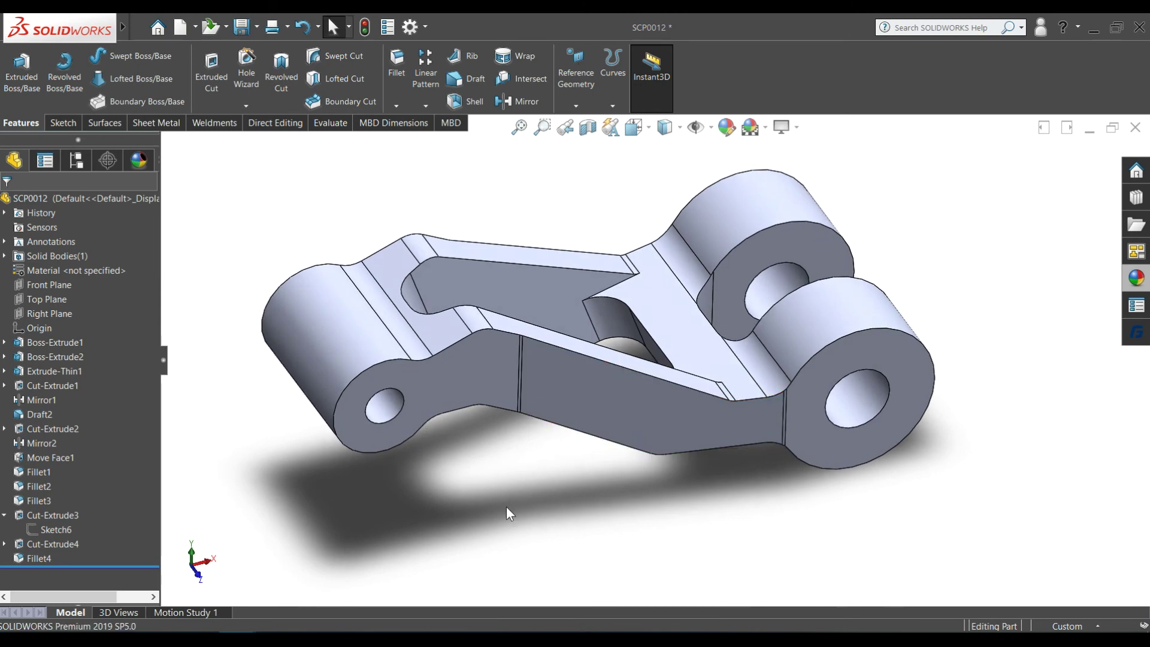
{"action": "mouse_move", "coordinate": [711, 394]}
{"action": "middle_mouse_down"}
{"action": "mouse_move", "coordinate": [786, 261]}
{"action": "mouse_move", "coordinate": [729, 398]}
{"action": "mouse_move", "coordinate": [786, 260]}
{"action": "middle_mouse_up"}
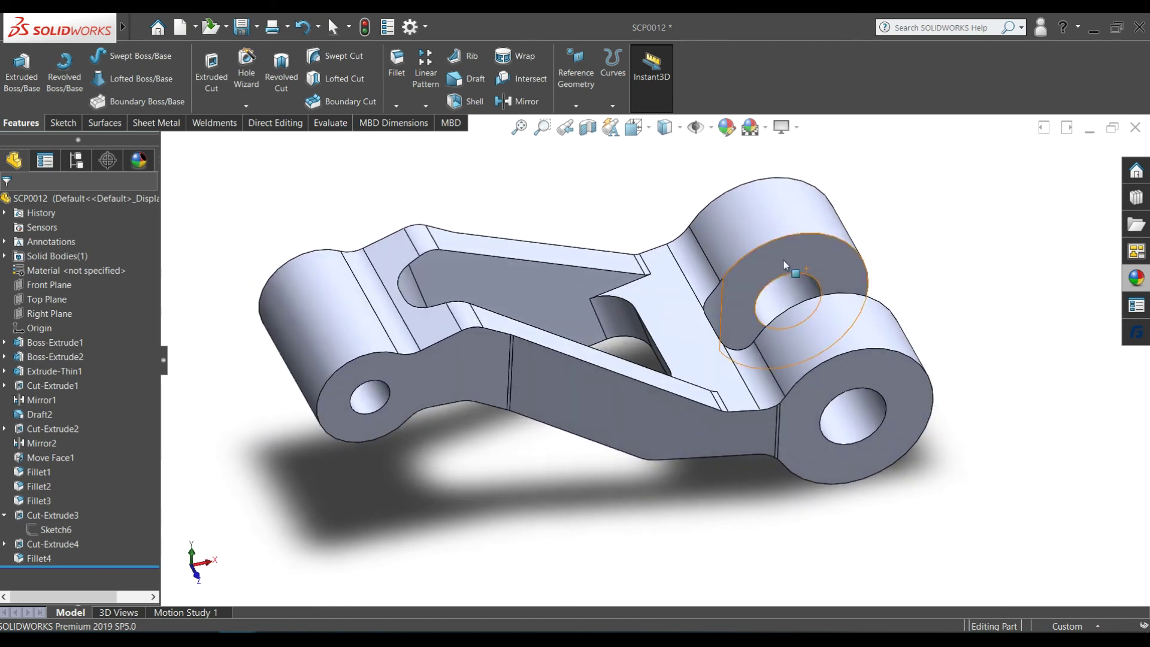
{"action": "left_click", "coordinate": [398, 66]}
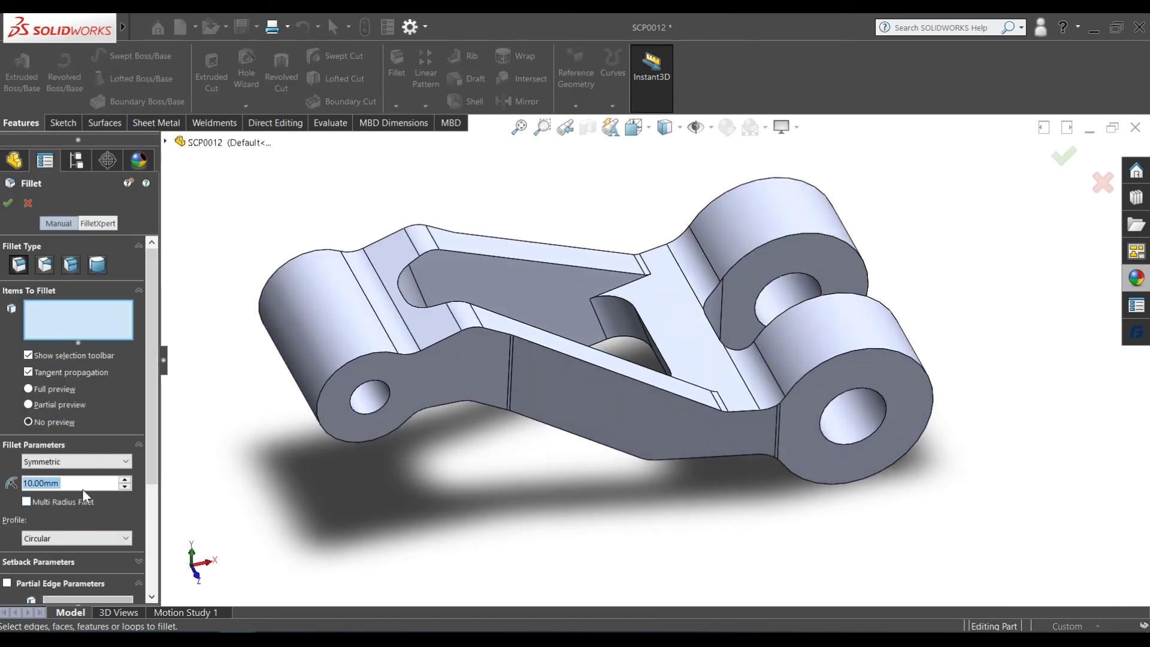
Fillet the fork boss circular edge and the top and bottom outline edges at 2 mm
{"action": "type", "text": "2"}
{"action": "key", "text": "Return"}
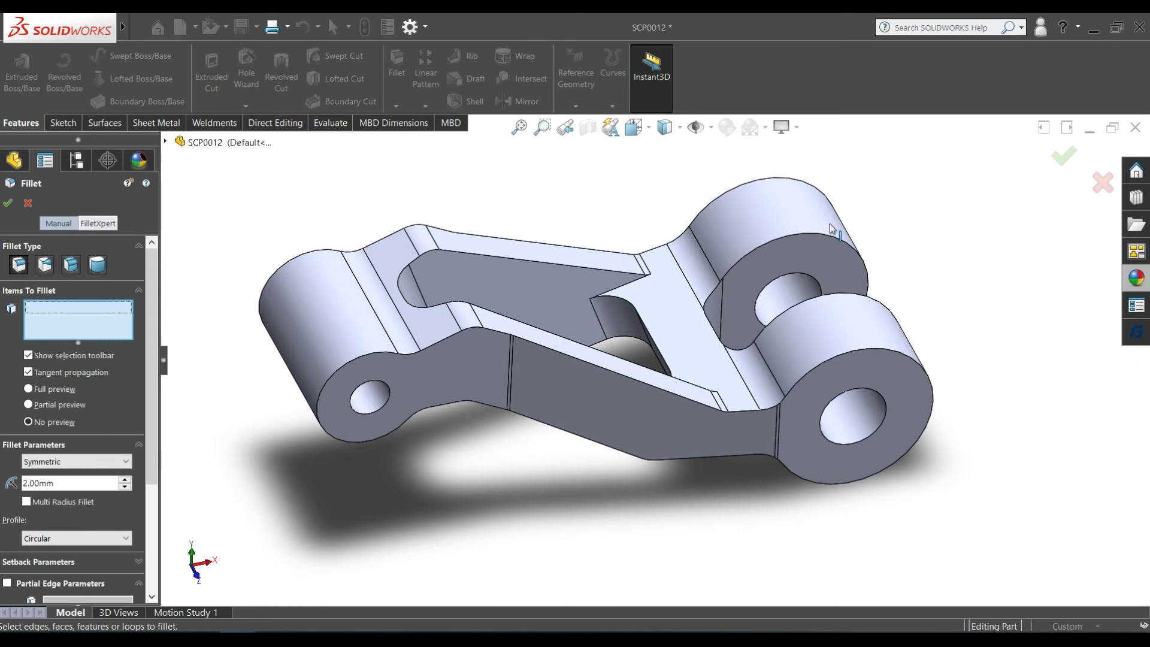
{"action": "left_click", "coordinate": [785, 239]}
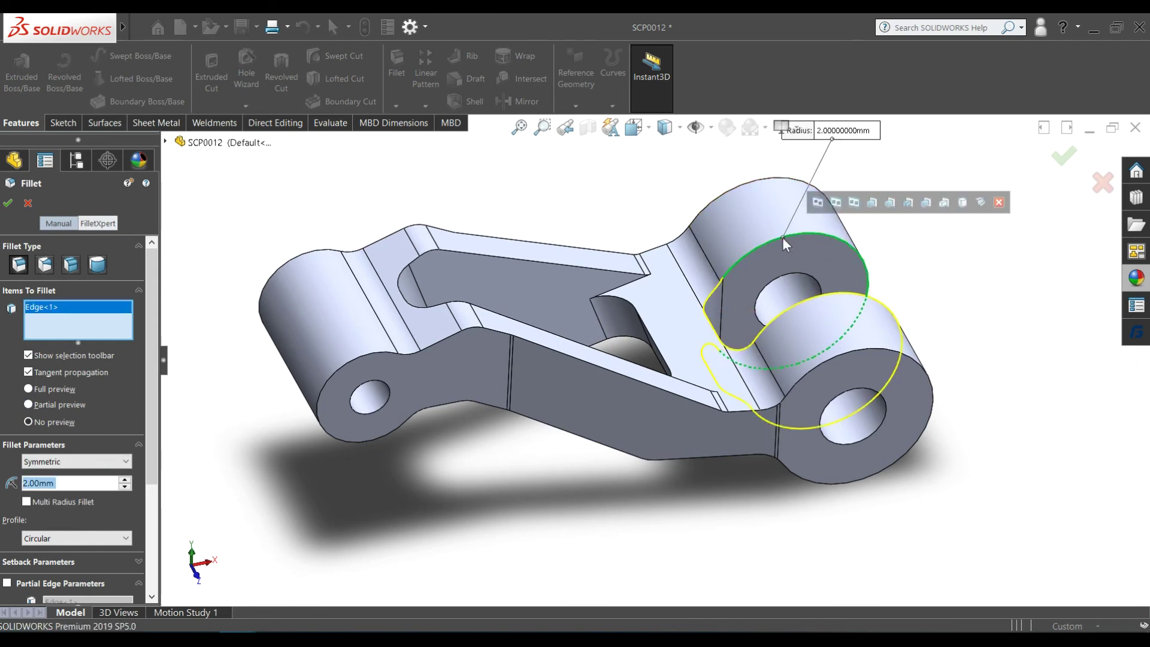
{"action": "middle_click_drag", "start_coordinate": [785, 244], "coordinate": [777, 345]}
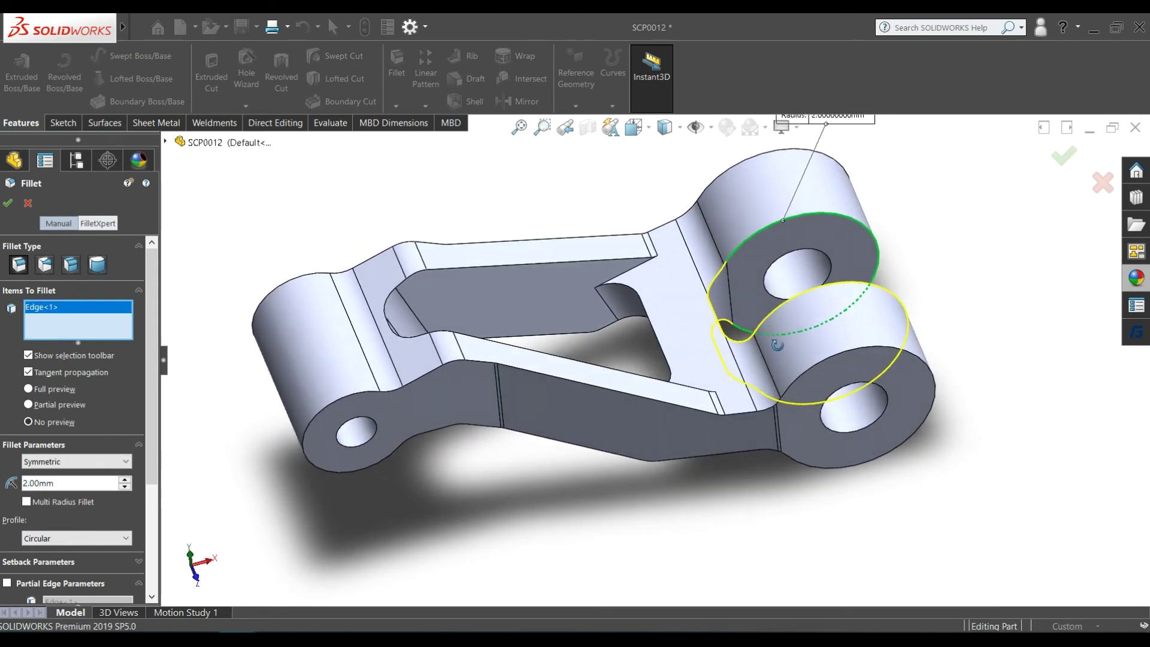
{"action": "left_click", "coordinate": [655, 400]}
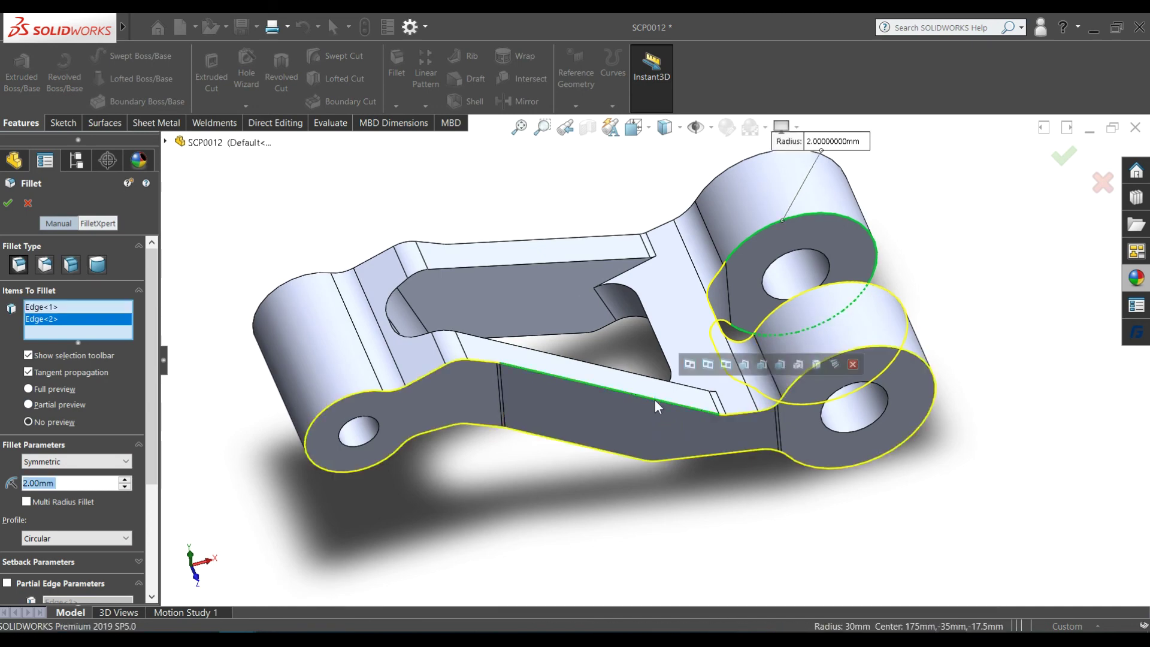
{"action": "left_click", "coordinate": [615, 235]}
{"action": "mouse_move", "coordinate": [692, 379]}
{"action": "middle_mouse_down"}
{"action": "mouse_move", "coordinate": [637, 335]}
{"action": "mouse_move", "coordinate": [627, 348]}
{"action": "middle_mouse_up"}
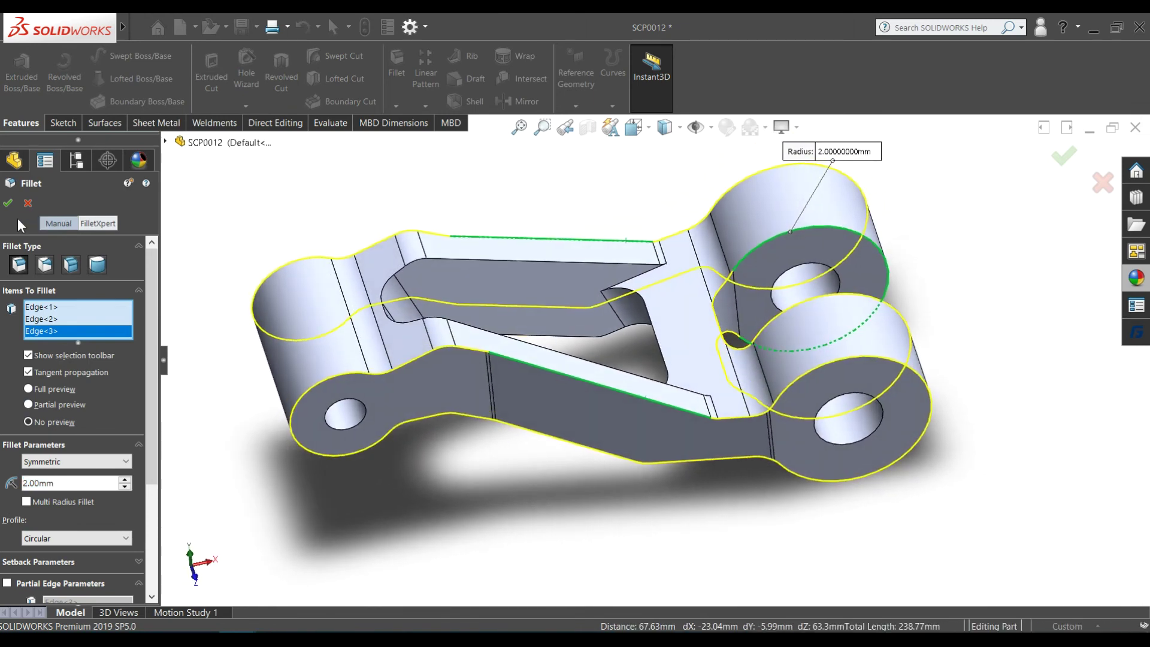
{"action": "key", "text": "Return"}
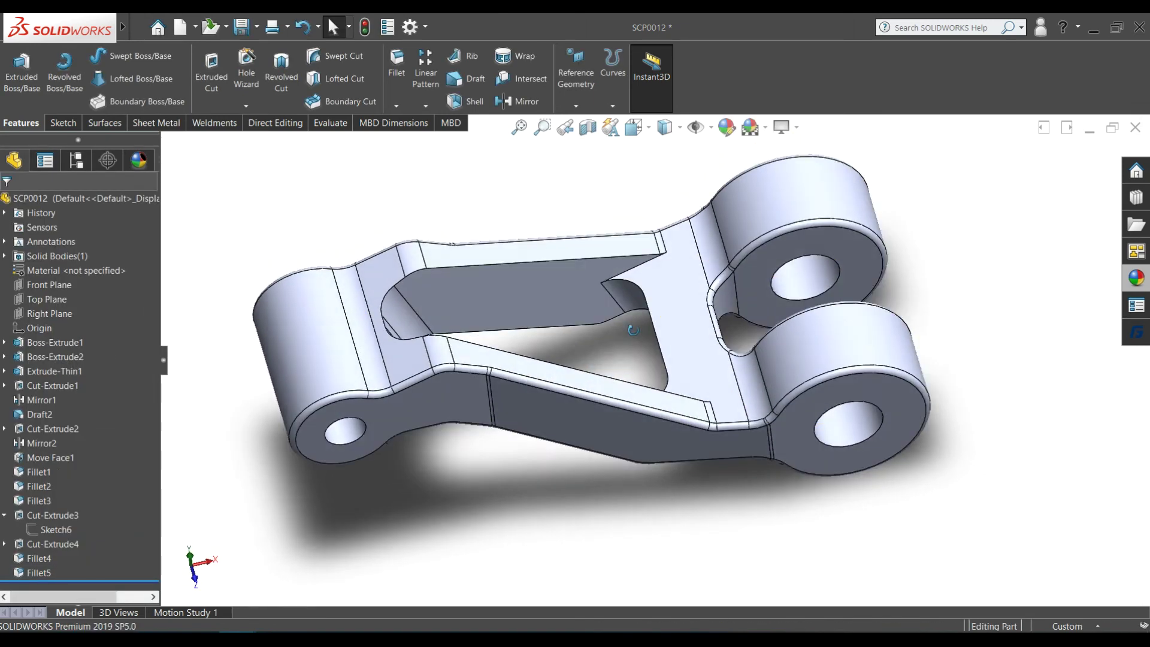
{"action": "middle_click_drag", "start_coordinate": [415, 193], "coordinate": [617, 296]}
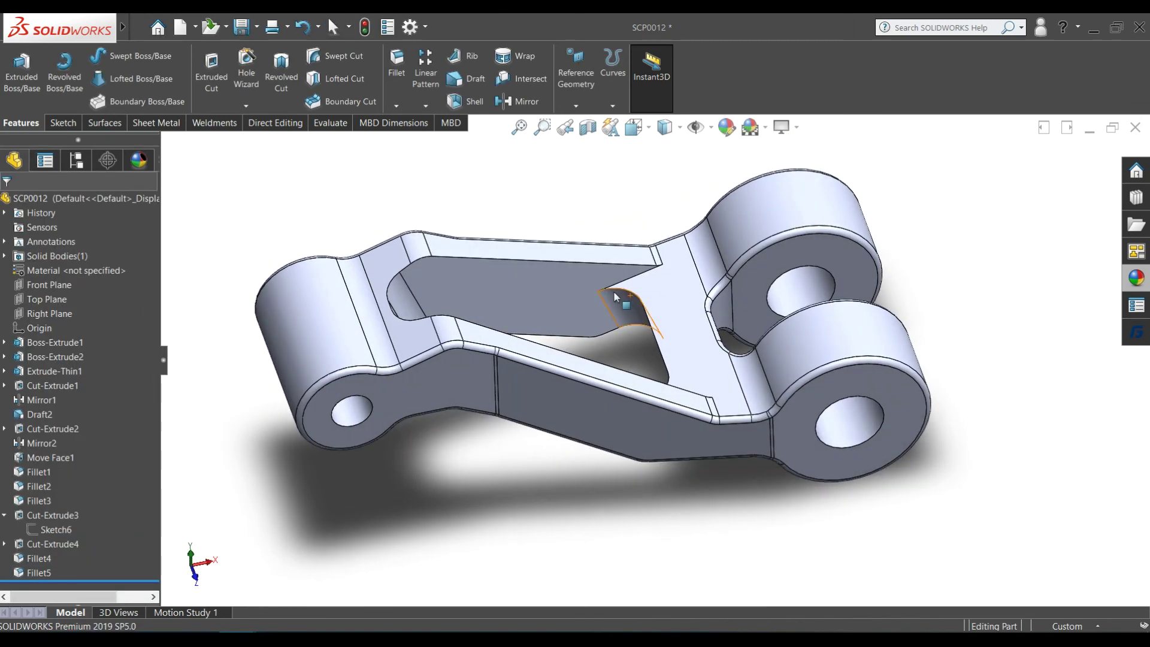
Add a 4 mm fillet to the two opposite edges of the central slot
{"action": "left_click", "coordinate": [396, 76]}
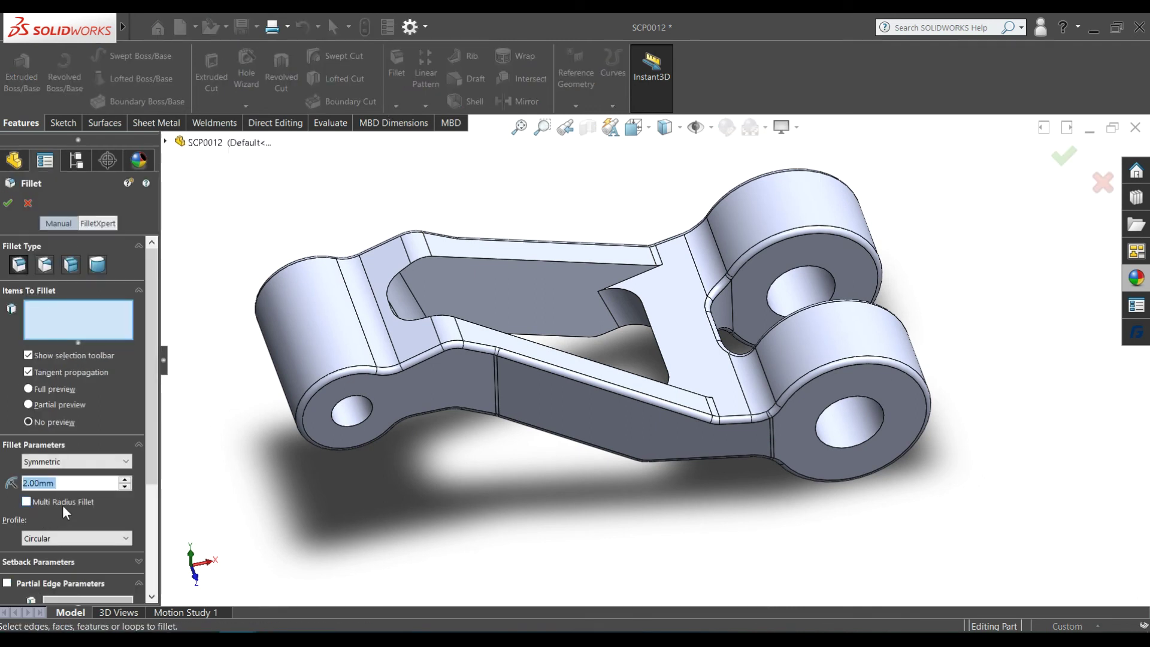
{"action": "key", "text": "BackSpace"}
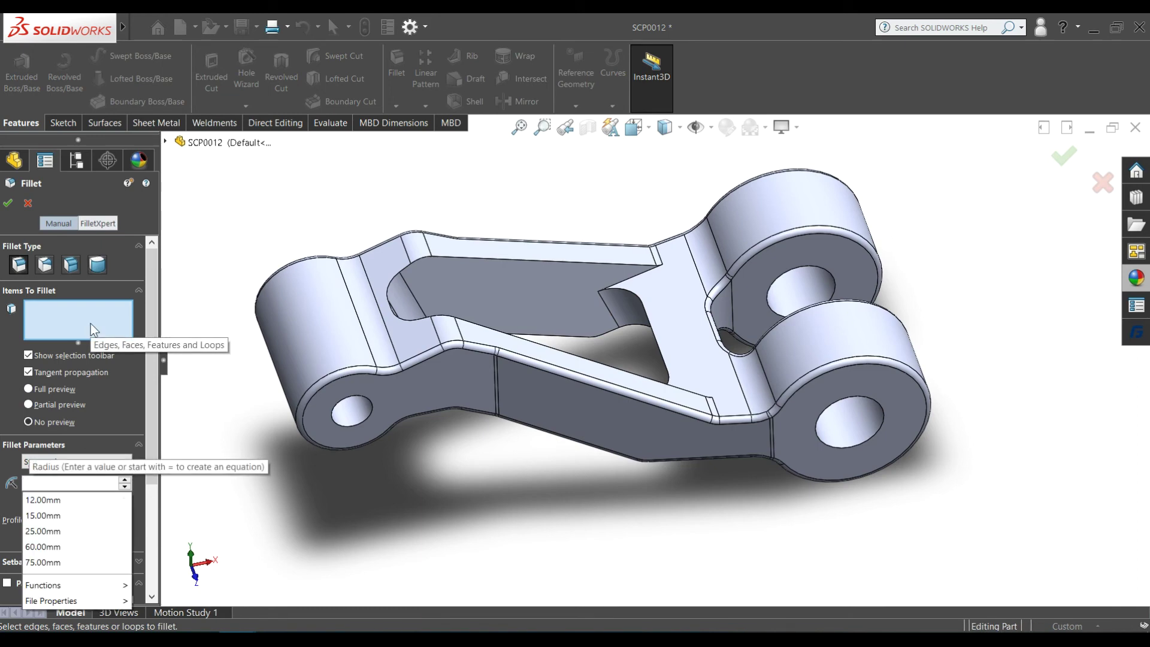
{"action": "type", "text": "4"}
{"action": "left_click", "coordinate": [71, 338]}
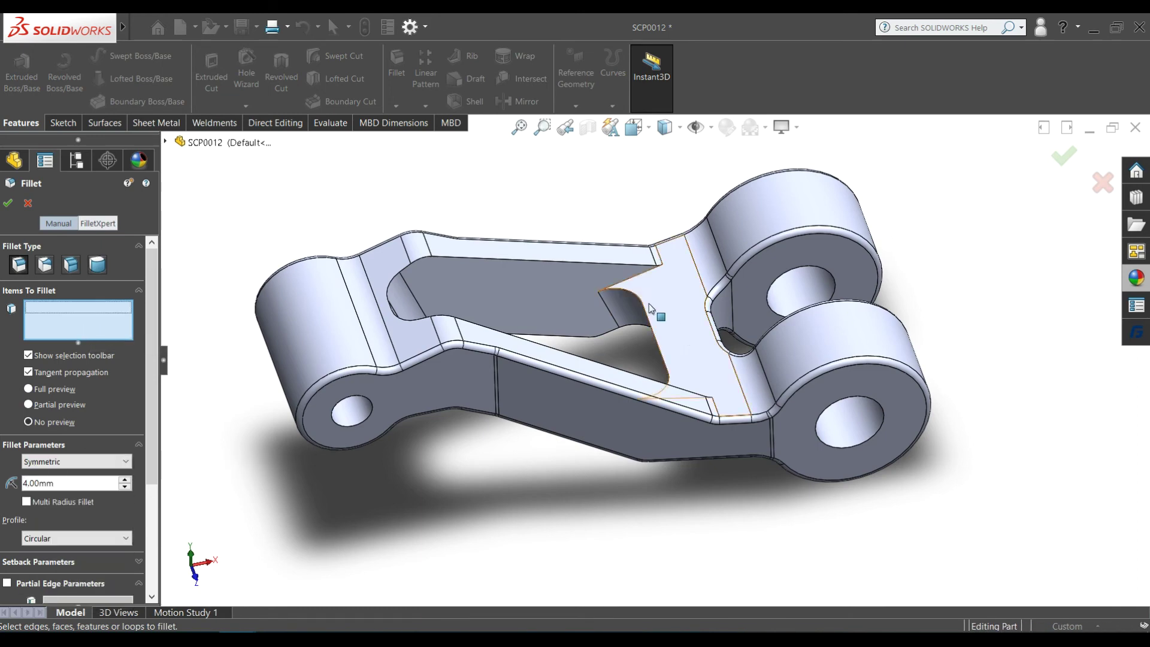
{"action": "left_click", "coordinate": [636, 282]}
{"action": "mouse_move", "coordinate": [636, 282]}
{"action": "middle_mouse_down"}
{"action": "mouse_move", "coordinate": [677, 404]}
{"action": "mouse_move", "coordinate": [665, 406]}
{"action": "middle_mouse_up"}
{"action": "left_click", "coordinate": [665, 399]}
{"action": "left_click", "coordinate": [5, 210]}
{"action": "mouse_move", "coordinate": [595, 330]}
{"action": "middle_mouse_down"}
{"action": "mouse_move", "coordinate": [616, 172]}
{"action": "mouse_move", "coordinate": [588, 185]}
{"action": "middle_mouse_up"}
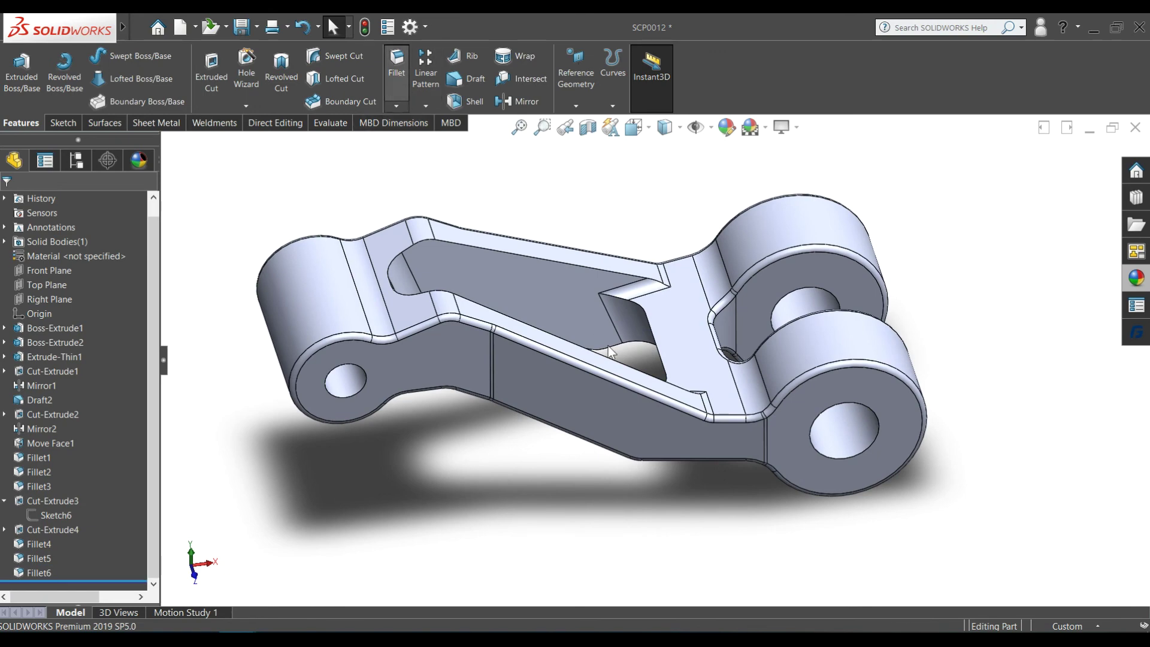
Fillet the slot's top, underside and angled inner edges at 2 mm radius
{"action": "key", "text": "Return"}
{"action": "left_click", "coordinate": [552, 261]}
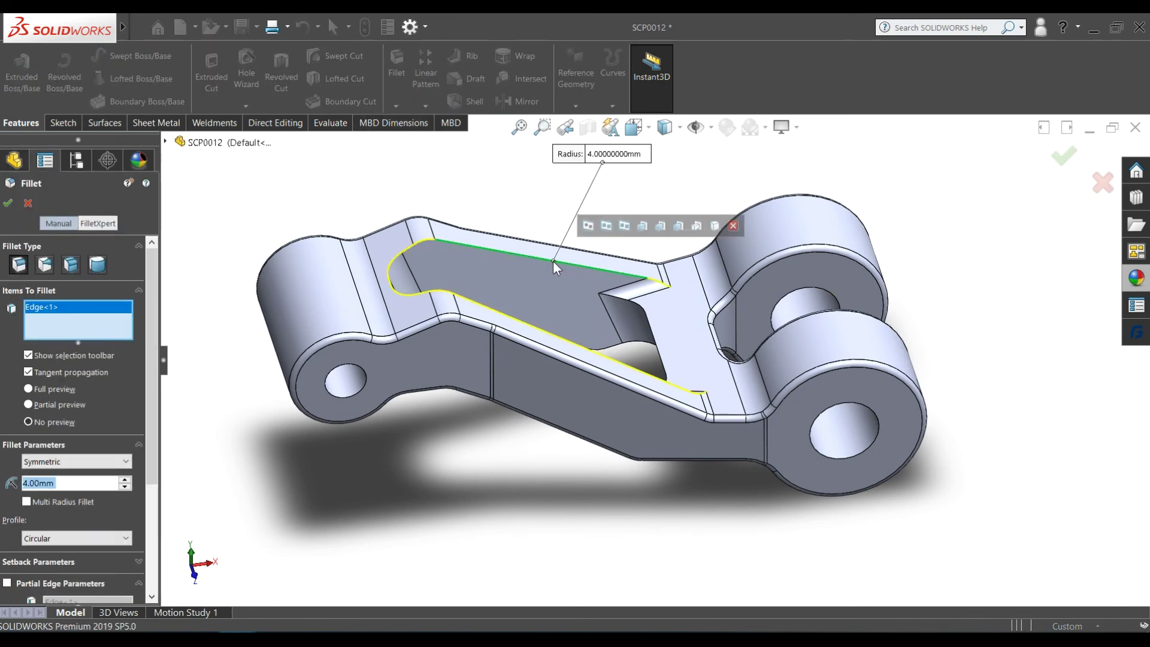
{"action": "middle_click_drag", "start_coordinate": [552, 261], "coordinate": [585, 121]}
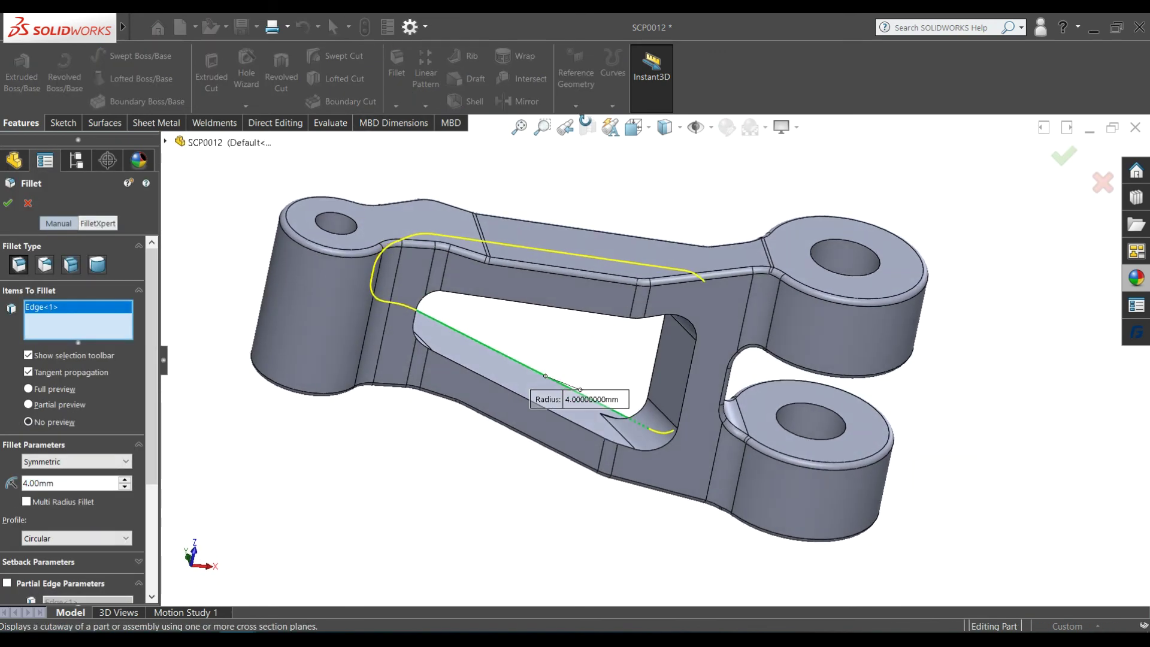
{"action": "left_click", "coordinate": [506, 304]}
{"action": "mouse_move", "coordinate": [523, 307]}
{"action": "middle_mouse_down"}
{"action": "mouse_move", "coordinate": [557, 436]}
{"action": "mouse_move", "coordinate": [663, 288]}
{"action": "middle_mouse_up"}
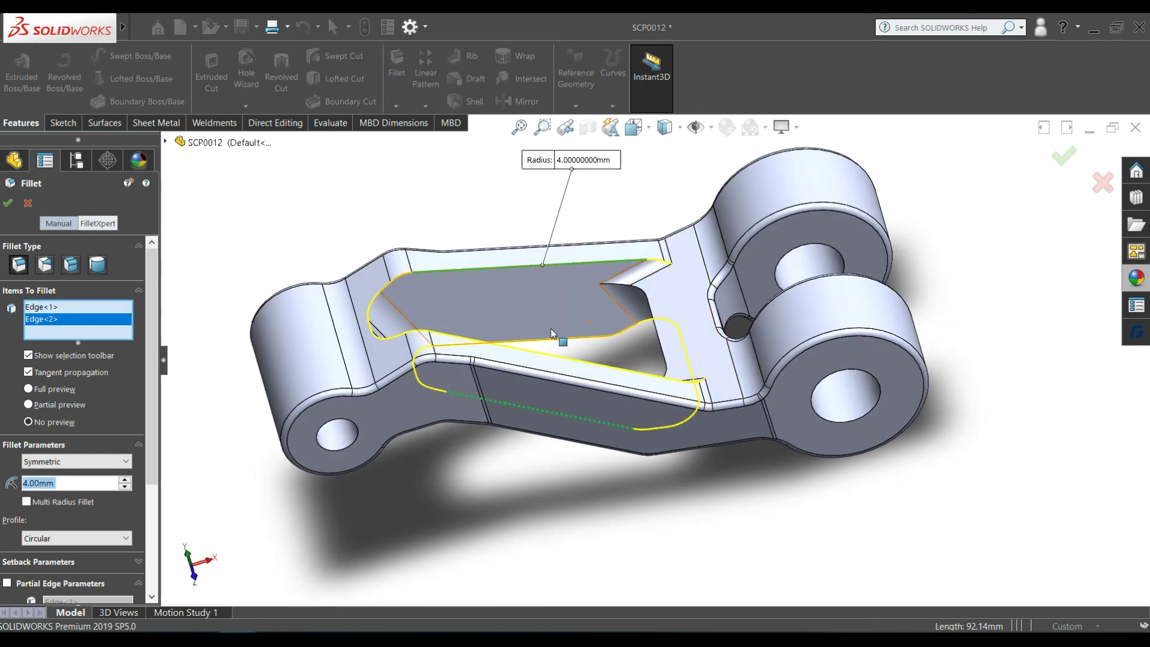
{"action": "left_click", "coordinate": [650, 311]}
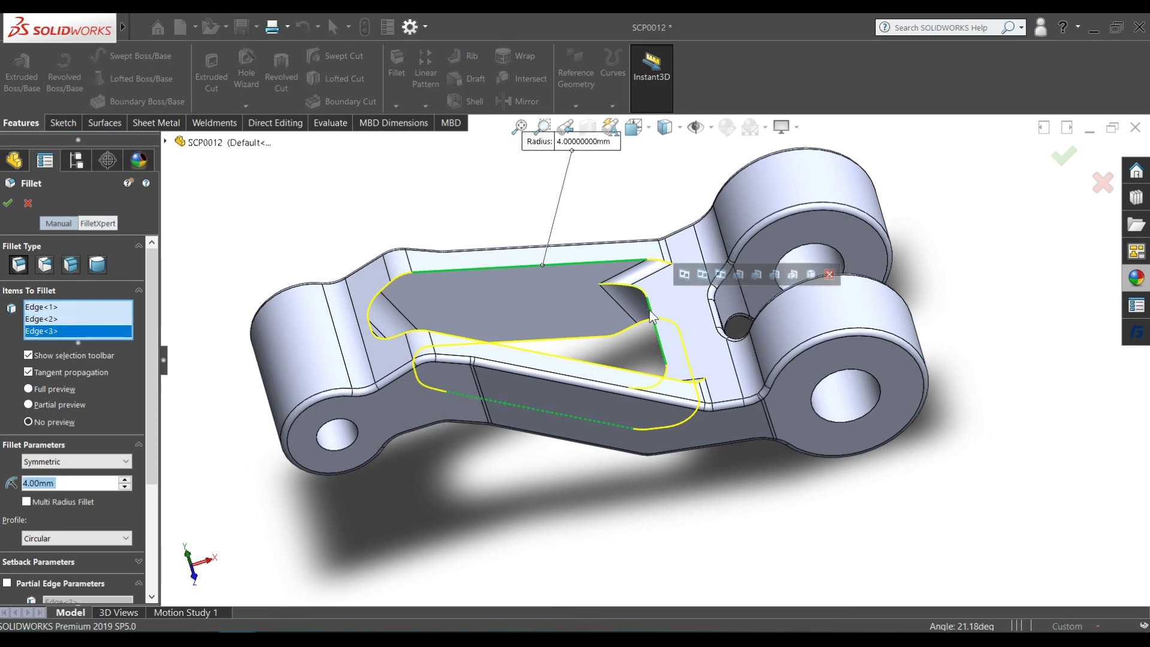
{"action": "type", "text": "2"}
{"action": "key", "text": "Return"}
{"action": "key", "text": "Return"}
{"action": "mouse_move", "coordinate": [286, 171]}
{"action": "middle_mouse_down"}
{"action": "mouse_move", "coordinate": [699, 436]}
{"action": "mouse_move", "coordinate": [683, 416]}
{"action": "mouse_move", "coordinate": [704, 389]}
{"action": "middle_mouse_up"}
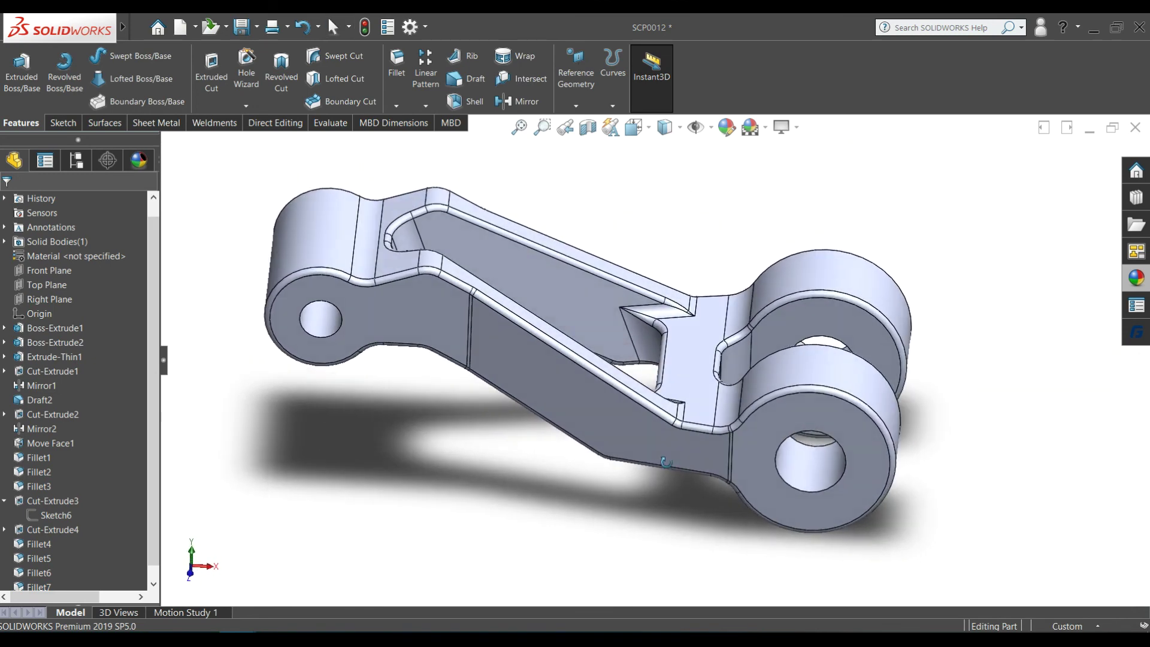
Start a Chamfer with a 1.5 mm distance at 45°
{"action": "left_click", "coordinate": [396, 106]}
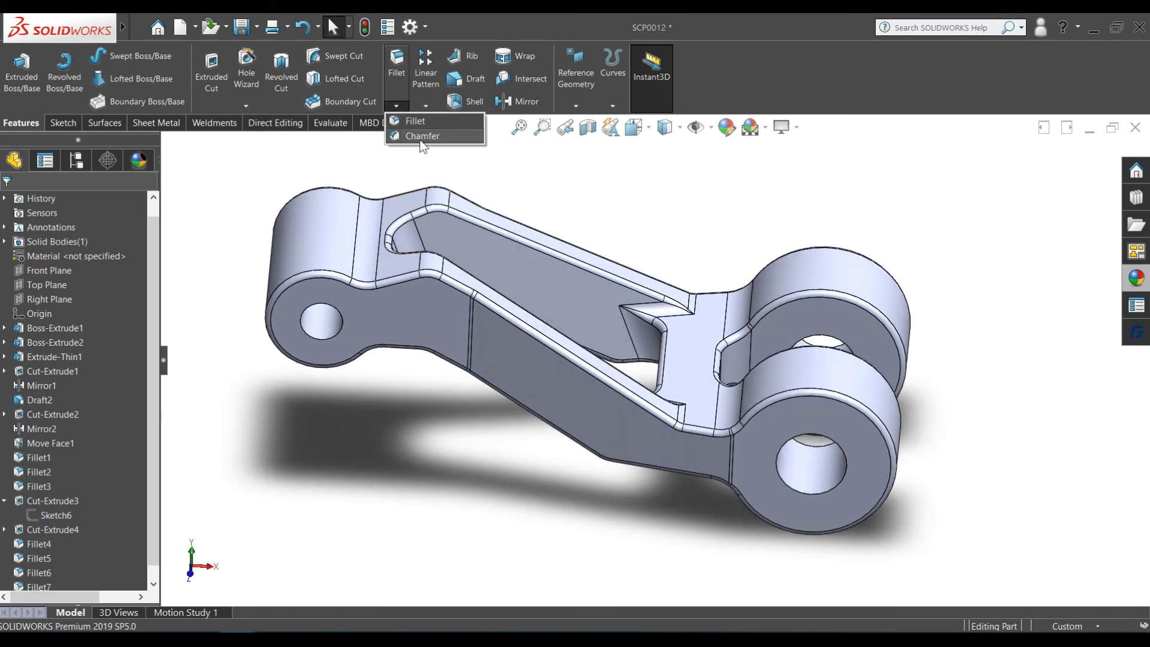
{"action": "left_click", "coordinate": [420, 137]}
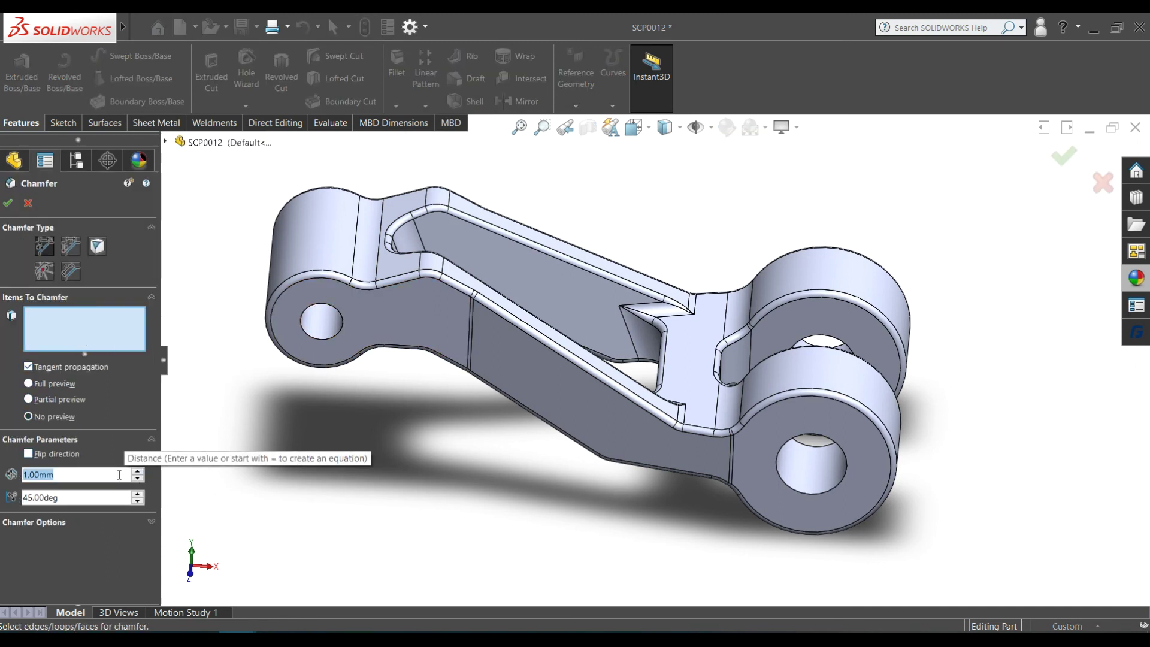
{"action": "type", "text": "1.2"}
{"action": "key", "text": "BackSpace"}
{"action": "type", "text": "5"}
{"action": "key", "text": "Return"}
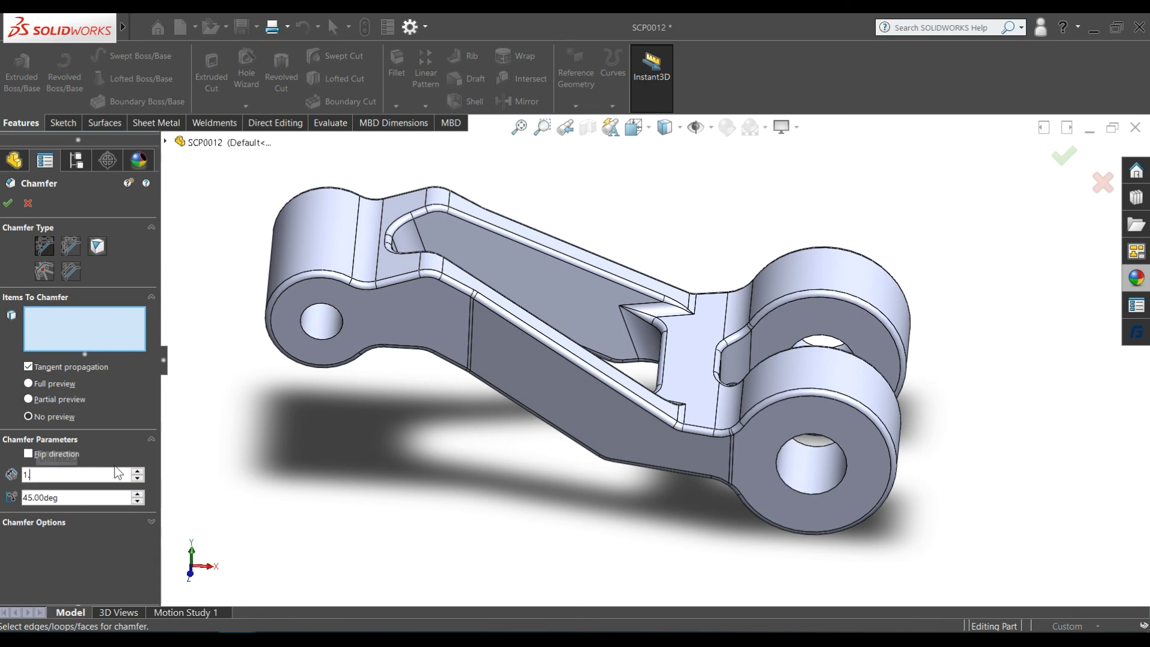
Select the left, lower right, near boss and upper arm hole edges for chamfering
{"action": "left_click", "coordinate": [338, 339]}
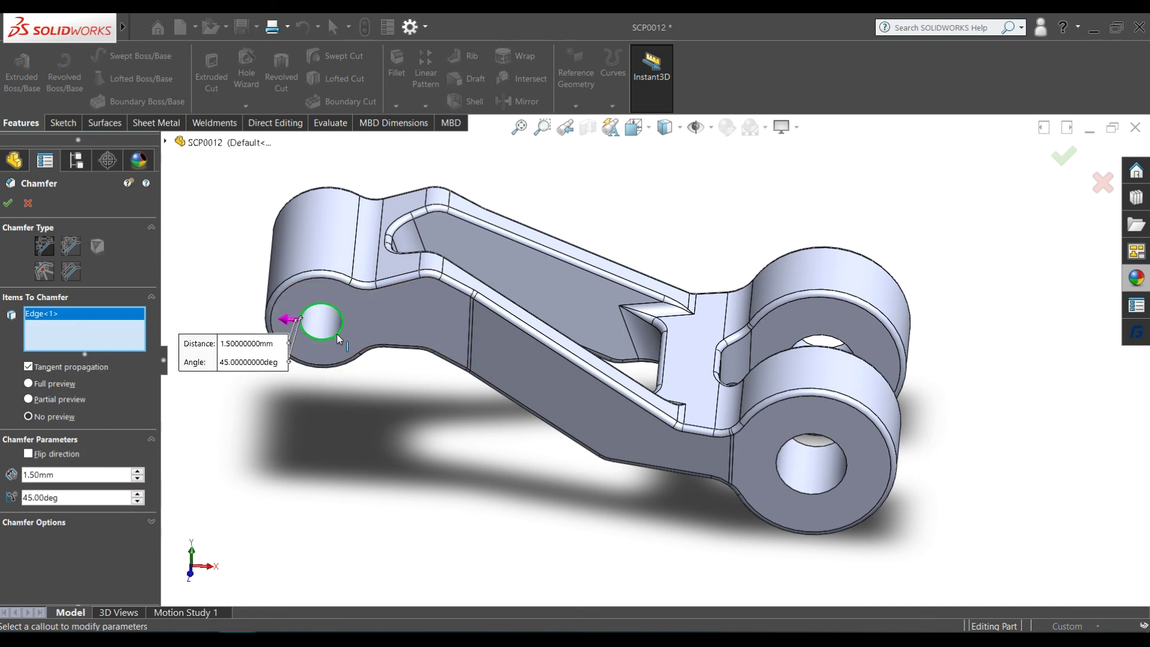
{"action": "left_click", "coordinate": [807, 499]}
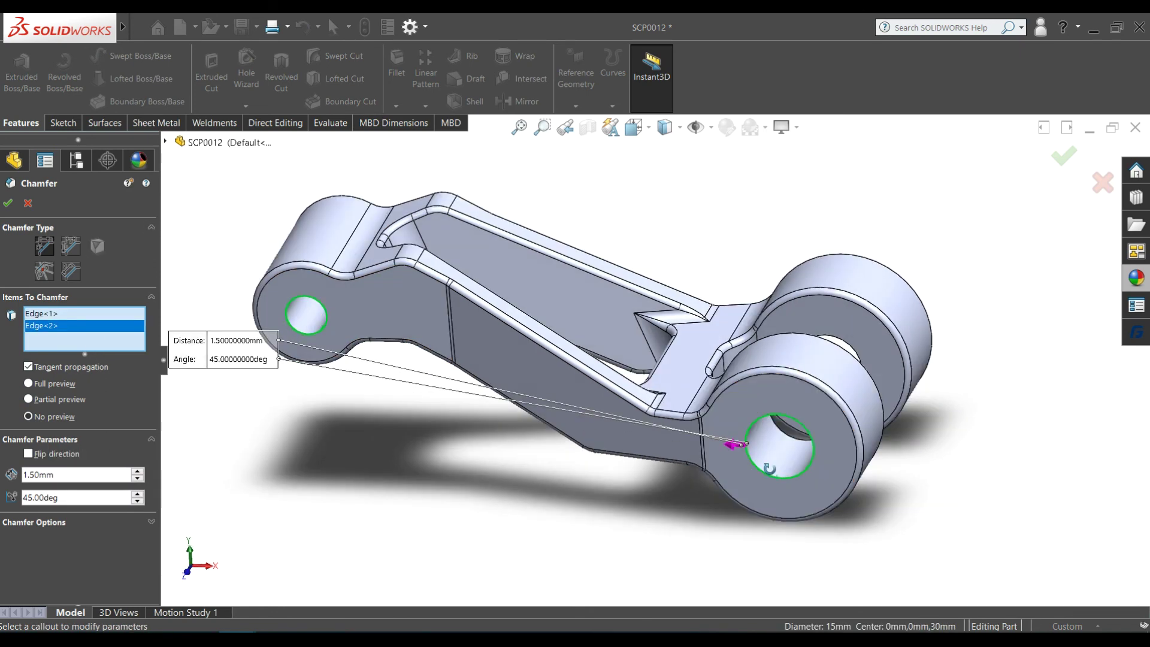
{"action": "middle_click_drag", "start_coordinate": [807, 499], "coordinate": [640, 440]}
{"action": "left_click", "coordinate": [626, 436]}
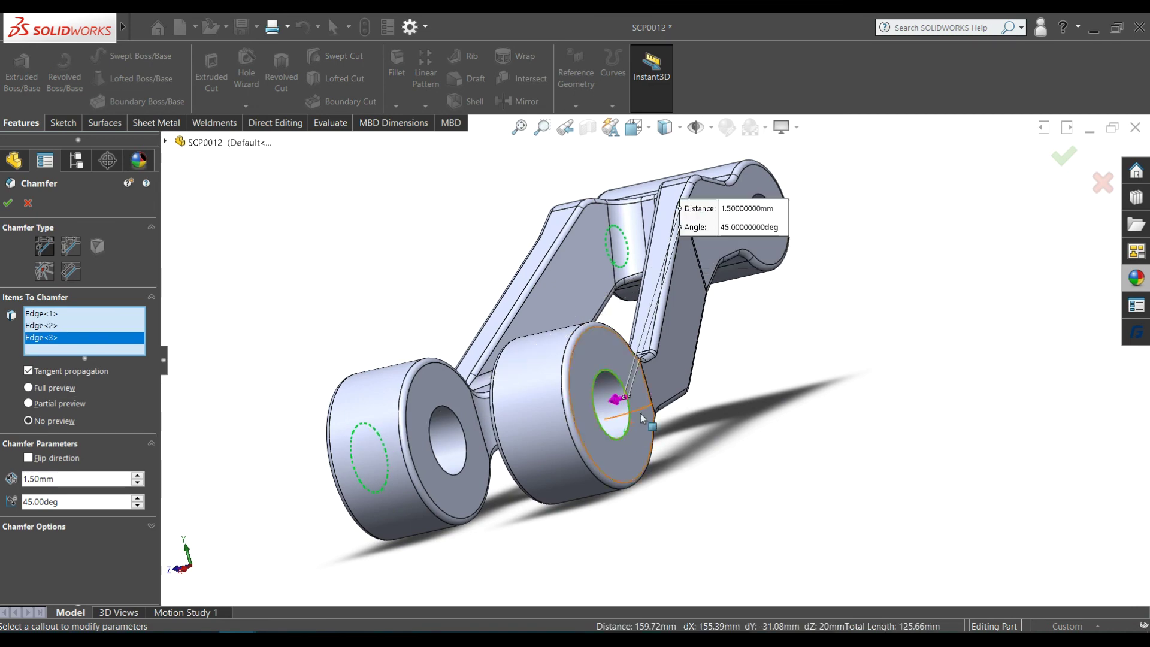
{"action": "middle_click_drag", "start_coordinate": [765, 233], "coordinate": [711, 321]}
{"action": "scroll", "coordinate": [791, 226], "scroll_direction": "down", "scroll_amount": 3}
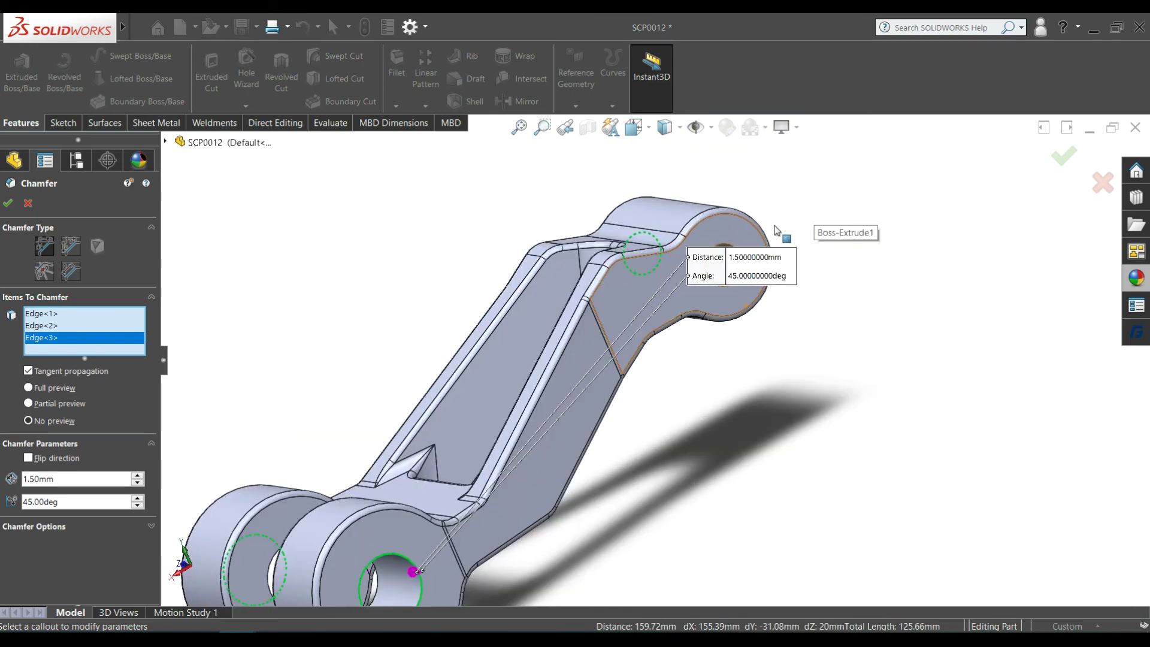
{"action": "scroll", "coordinate": [728, 285], "scroll_direction": "down", "scroll_amount": 3}
{"action": "scroll", "coordinate": [728, 284], "scroll_direction": "down", "scroll_amount": 2}
{"action": "left_click", "coordinate": [739, 288]}
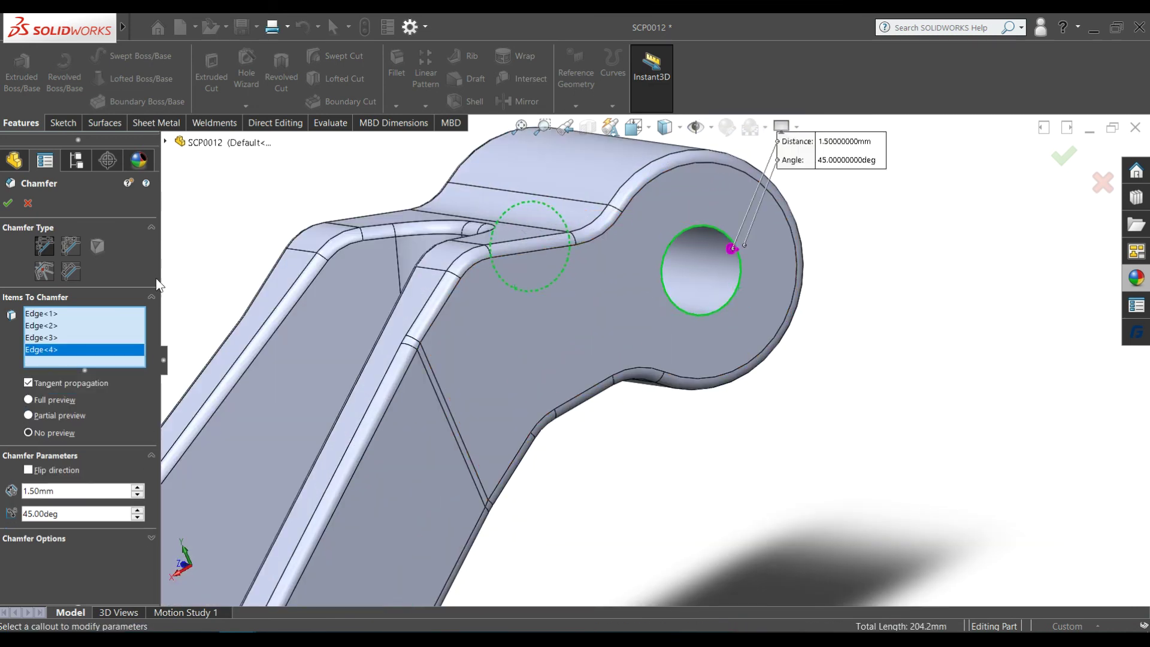
Accept the four-hole chamfer and orbit the model to review it
{"action": "left_click", "coordinate": [8, 203]}
{"action": "scroll", "coordinate": [851, 445], "scroll_direction": "up", "scroll_amount": 5}
{"action": "mouse_move", "coordinate": [850, 445]}
{"action": "middle_mouse_down"}
{"action": "mouse_move", "coordinate": [751, 386]}
{"action": "mouse_move", "coordinate": [607, 475]}
{"action": "middle_mouse_up"}
{"action": "scroll", "coordinate": [607, 475], "scroll_direction": "up", "scroll_amount": 3}
{"action": "scroll", "coordinate": [610, 390], "scroll_direction": "down", "scroll_amount": 2}
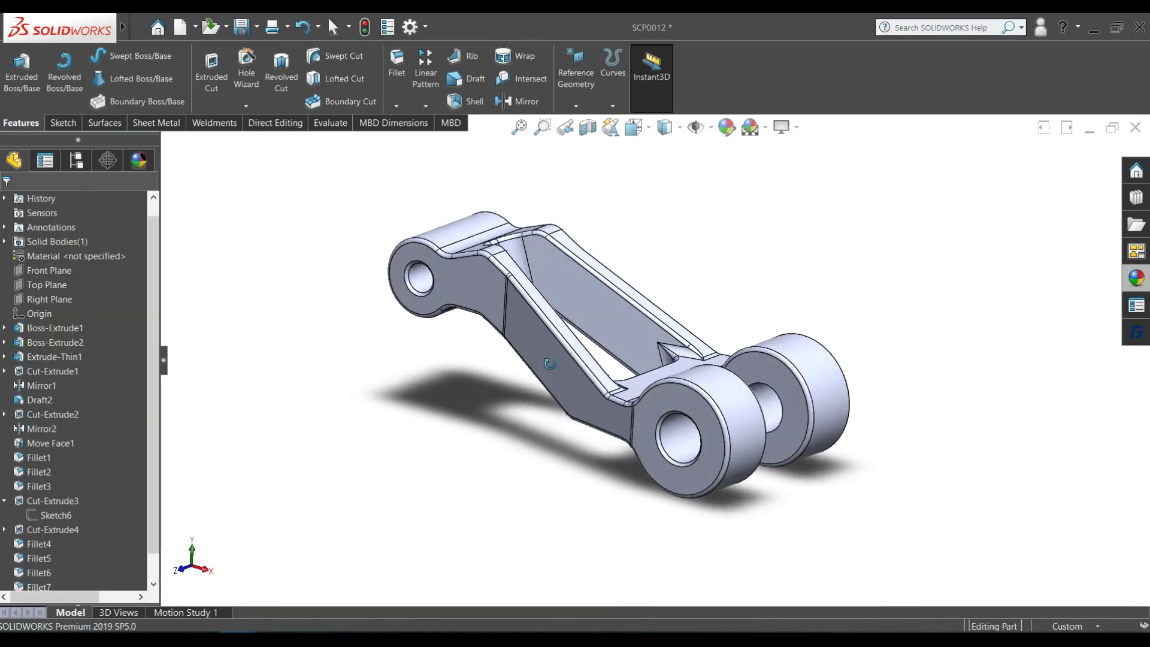
{"action": "scroll", "coordinate": [611, 342], "scroll_direction": "down", "scroll_amount": 2}
Set the display style to Shaded without edges
{"action": "left_click", "coordinate": [665, 127]}
{"action": "left_click", "coordinate": [666, 177]}
{"action": "mouse_move", "coordinate": [752, 300]}
{"action": "middle_mouse_down"}
{"action": "mouse_move", "coordinate": [744, 382]}
{"action": "mouse_move", "coordinate": [750, 293]}
{"action": "mouse_move", "coordinate": [747, 313]}
{"action": "mouse_move", "coordinate": [764, 282]}
{"action": "middle_mouse_up"}
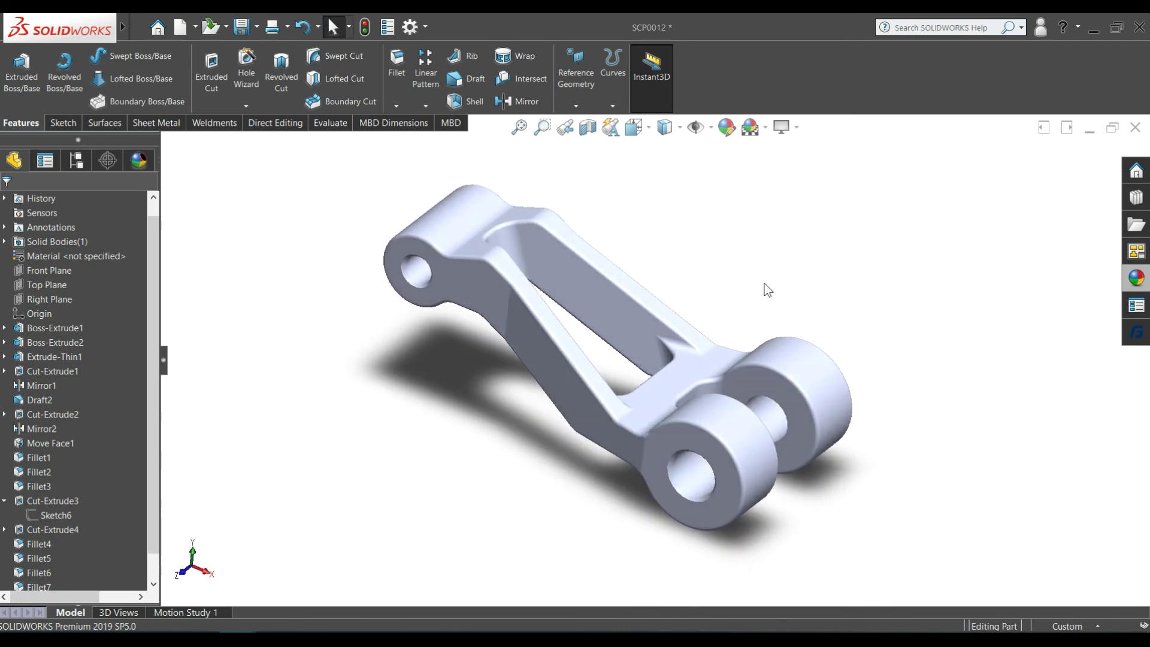
Apply the Reflective Floor Black studio scene to the view
{"action": "left_click", "coordinate": [1136, 279]}
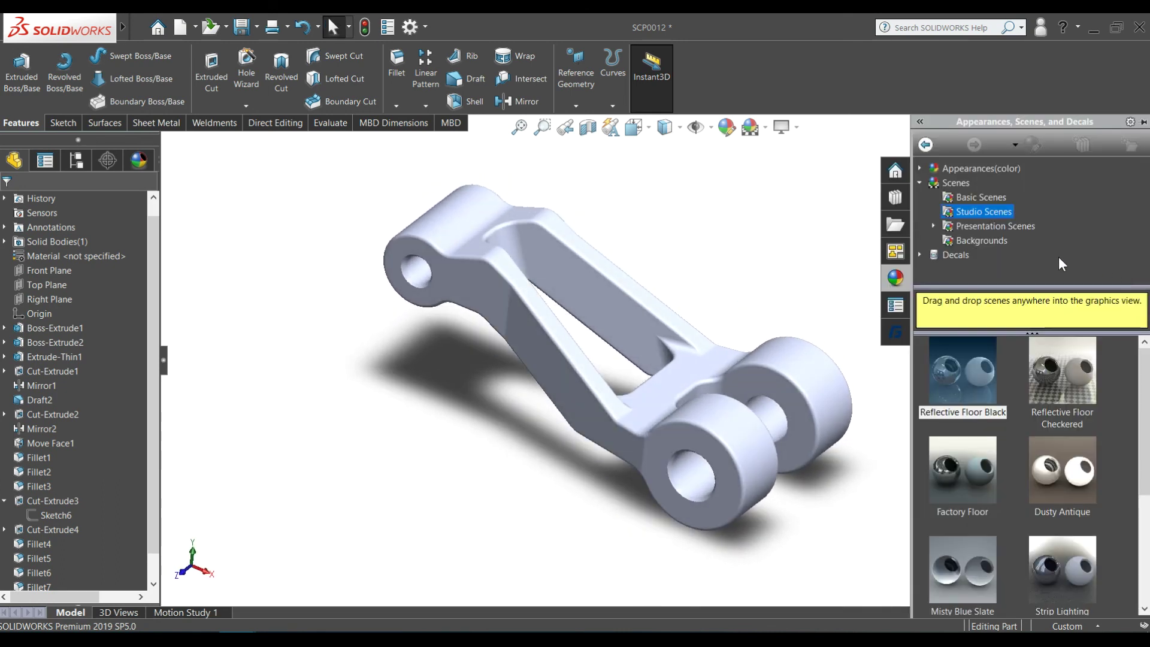
{"action": "mouse_move", "coordinate": [976, 394]}
{"action": "left_mouse_down"}
{"action": "mouse_move", "coordinate": [778, 249]}
{"action": "mouse_move", "coordinate": [803, 301]}
{"action": "left_mouse_up"}
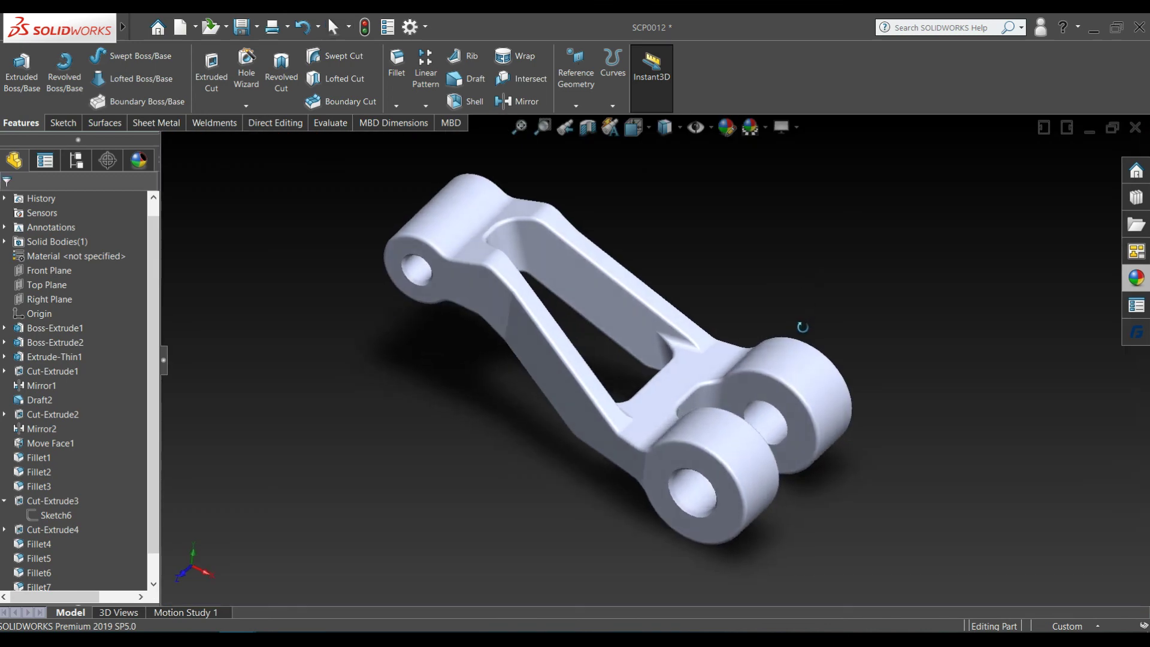
{"action": "mouse_move", "coordinate": [796, 327]}
{"action": "middle_mouse_down"}
{"action": "mouse_move", "coordinate": [672, 367]}
{"action": "mouse_move", "coordinate": [662, 316]}
{"action": "mouse_move", "coordinate": [745, 160]}
{"action": "mouse_move", "coordinate": [744, 207]}
{"action": "middle_mouse_up"}
{"action": "key", "text": "space"}
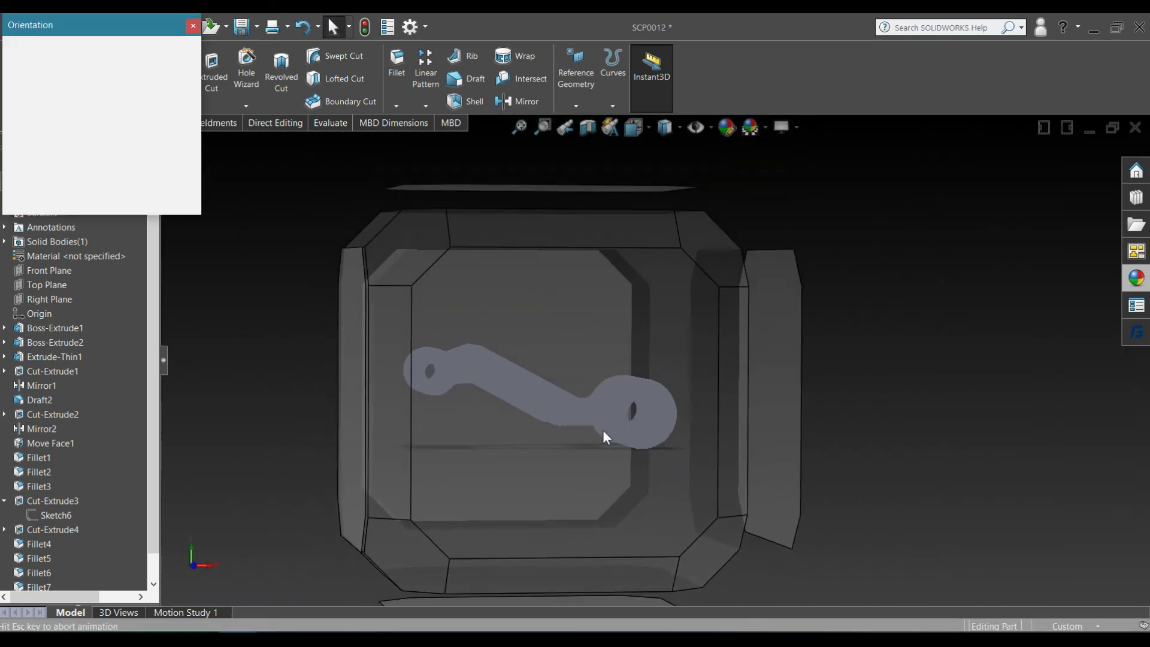
{"action": "left_click", "coordinate": [523, 488]}
{"action": "key", "text": "space"}
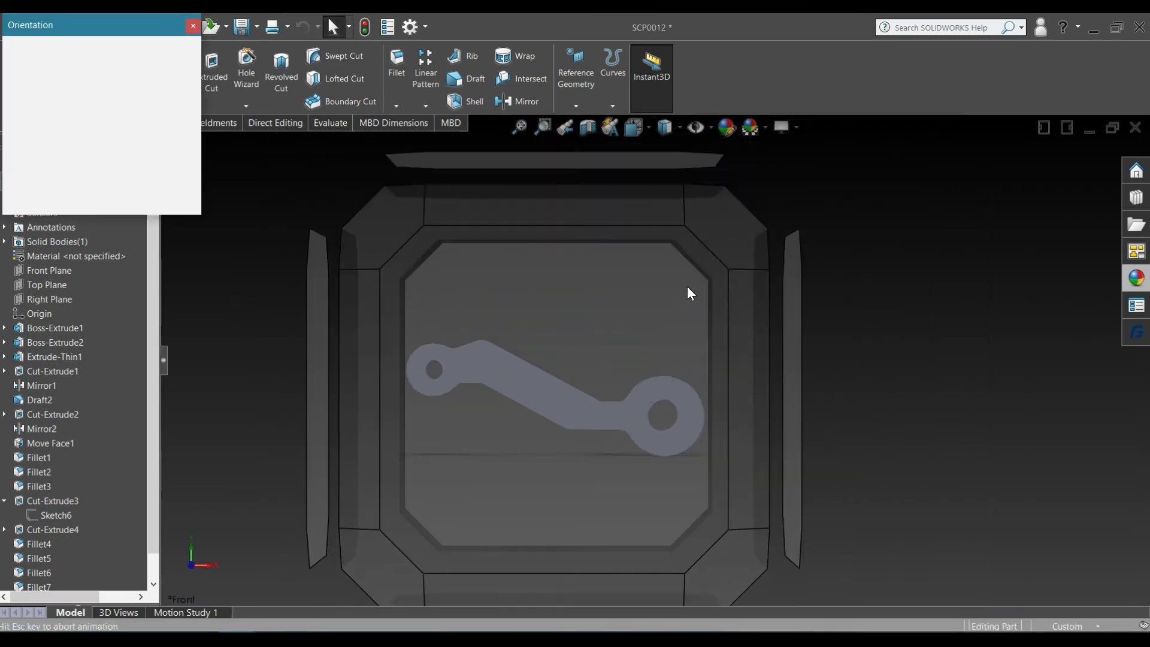
{"action": "left_click", "coordinate": [548, 383]}
{"action": "mouse_move", "coordinate": [547, 384]}
{"action": "middle_mouse_down"}
{"action": "mouse_move", "coordinate": [712, 339]}
{"action": "mouse_move", "coordinate": [695, 395]}
{"action": "middle_mouse_up"}
{"action": "key", "text": "space"}
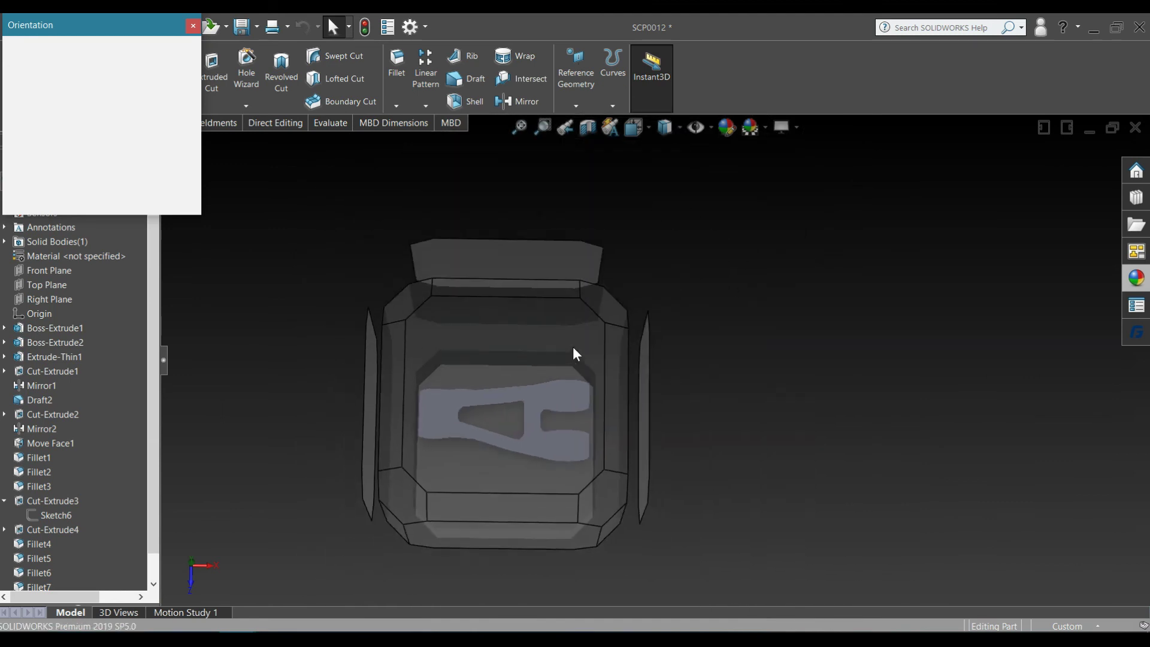
{"action": "left_click", "coordinate": [534, 366]}
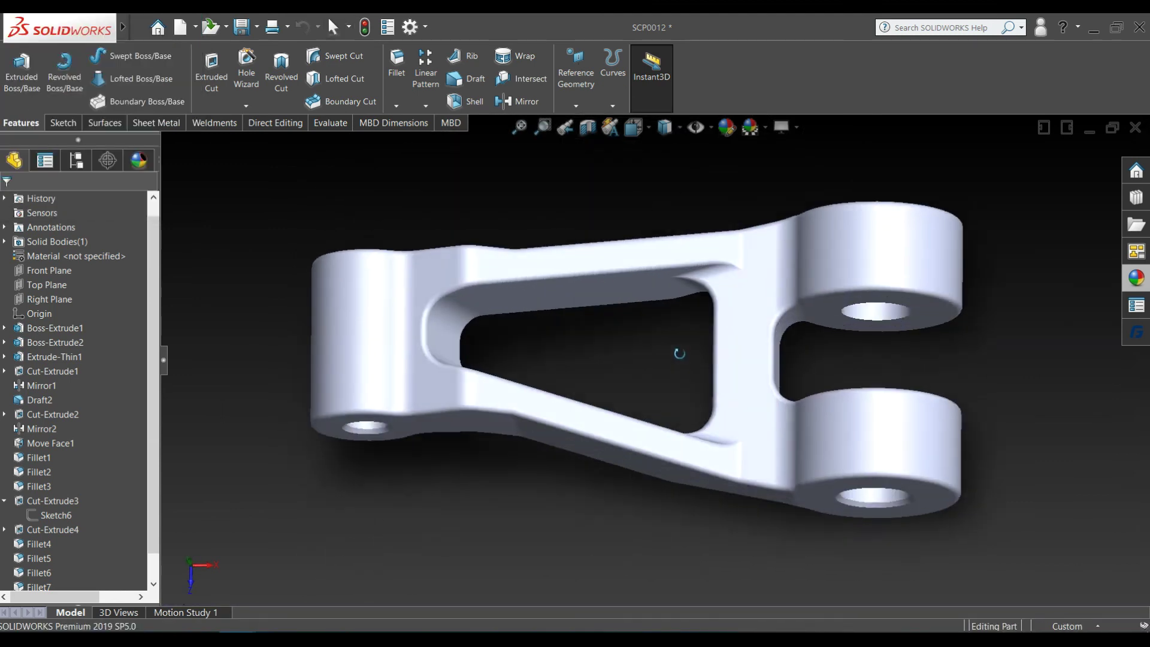
{"action": "mouse_move", "coordinate": [682, 322]}
{"action": "middle_mouse_down"}
{"action": "mouse_move", "coordinate": [693, 251]}
{"action": "mouse_move", "coordinate": [662, 206]}
{"action": "mouse_move", "coordinate": [534, 331]}
{"action": "mouse_move", "coordinate": [485, 362]}
{"action": "mouse_move", "coordinate": [497, 391]}
{"action": "mouse_move", "coordinate": [608, 350]}
{"action": "mouse_move", "coordinate": [674, 388]}
{"action": "mouse_move", "coordinate": [654, 488]}
{"action": "mouse_move", "coordinate": [652, 375]}
{"action": "mouse_move", "coordinate": [639, 406]}
{"action": "mouse_move", "coordinate": [673, 236]}
{"action": "mouse_move", "coordinate": [555, 457]}
{"action": "middle_mouse_up"}
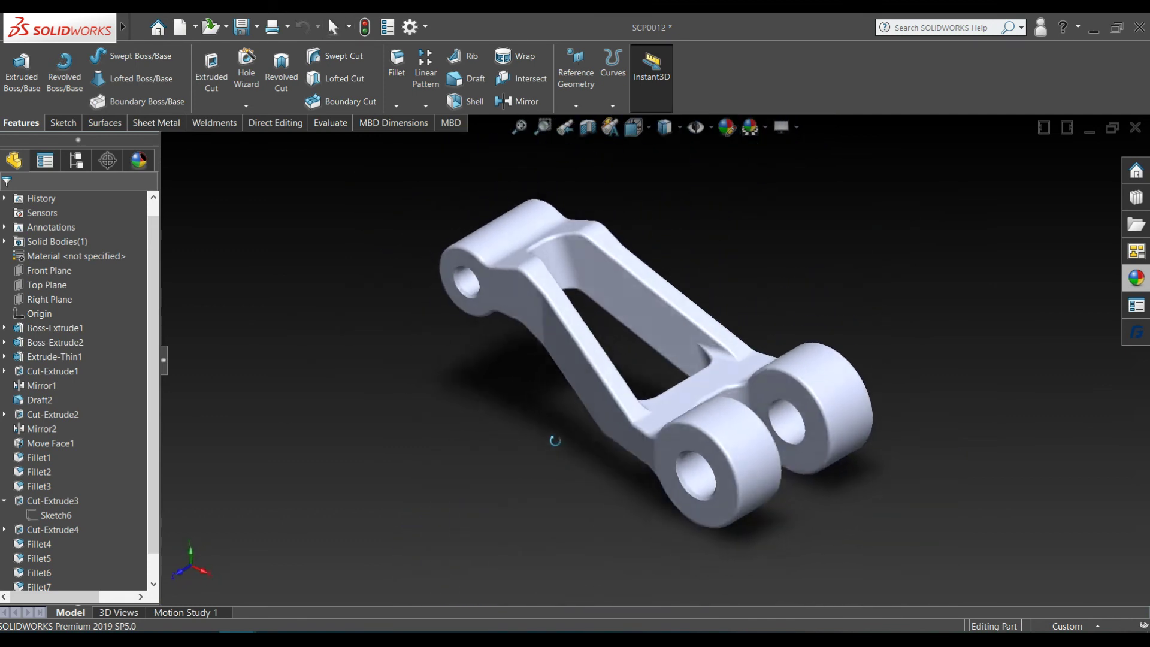
{"action": "scroll", "coordinate": [730, 365], "scroll_direction": "down", "scroll_amount": 2}
{"action": "scroll", "coordinate": [772, 384], "scroll_direction": "down", "scroll_amount": 2}
{"action": "mouse_move", "coordinate": [778, 395]}
{"action": "middle_mouse_down"}
{"action": "mouse_move", "coordinate": [737, 398]}
{"action": "mouse_move", "coordinate": [774, 399]}
{"action": "mouse_move", "coordinate": [759, 353]}
{"action": "middle_mouse_up"}
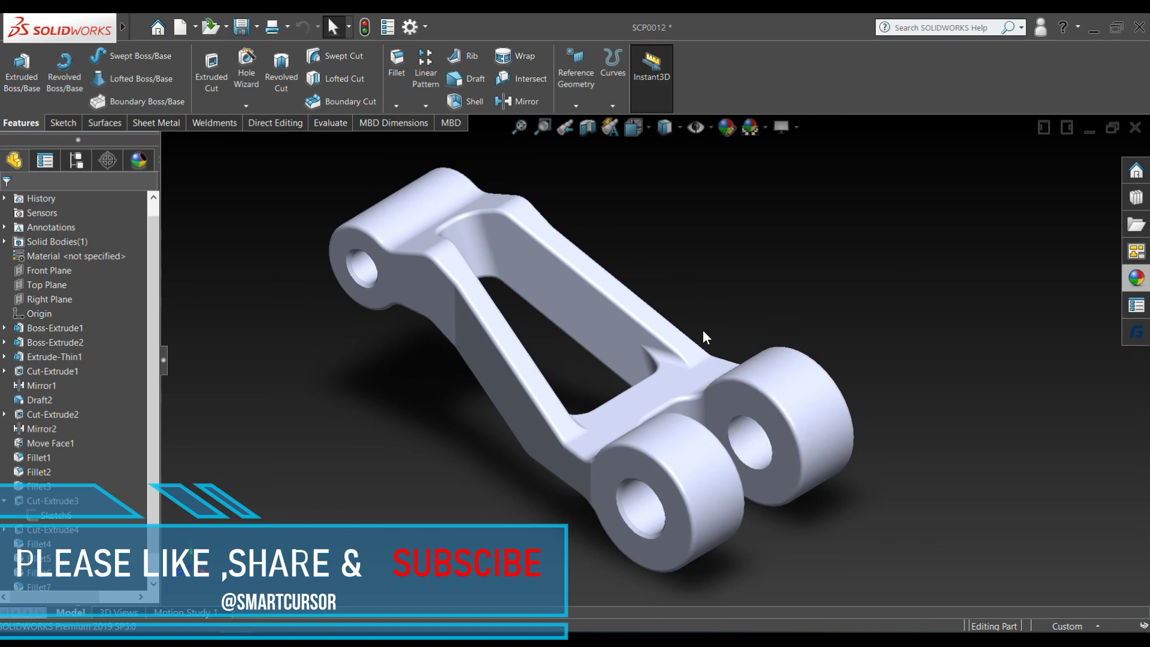
{"action": "middle_click_drag", "start_coordinate": [702, 315], "coordinate": [742, 230]}
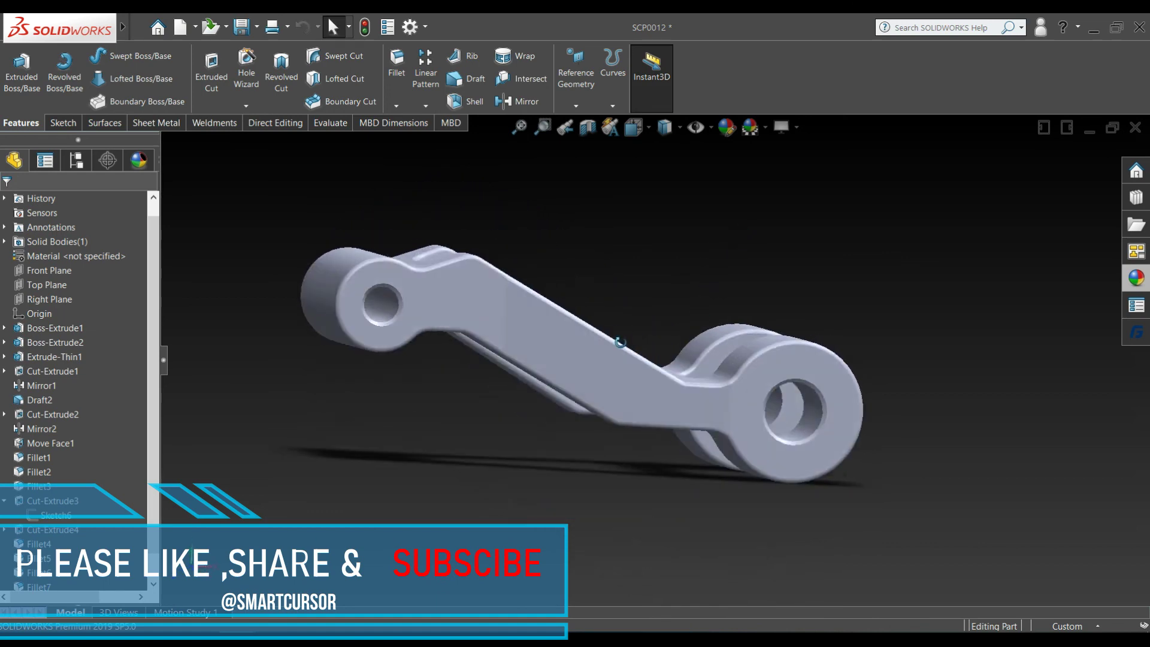
{"action": "mouse_move", "coordinate": [686, 331]}
{"action": "middle_mouse_down"}
{"action": "mouse_move", "coordinate": [586, 351]}
{"action": "mouse_move", "coordinate": [521, 475]}
{"action": "mouse_move", "coordinate": [568, 420]}
{"action": "mouse_move", "coordinate": [663, 385]}
{"action": "mouse_move", "coordinate": [623, 532]}
{"action": "mouse_move", "coordinate": [629, 442]}
{"action": "mouse_move", "coordinate": [699, 277]}
{"action": "middle_mouse_up"}
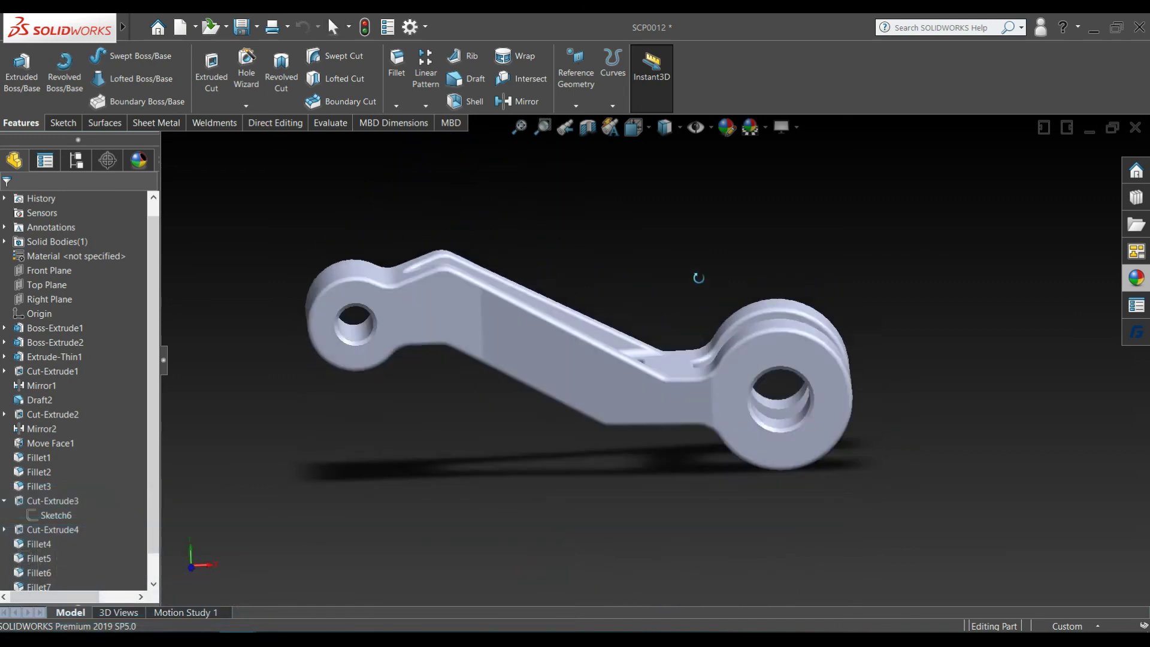
{"action": "mouse_move", "coordinate": [706, 226]}
{"action": "middle_mouse_down"}
{"action": "mouse_move", "coordinate": [671, 335]}
{"action": "mouse_move", "coordinate": [665, 403]}
{"action": "mouse_move", "coordinate": [658, 263]}
{"action": "middle_mouse_up"}
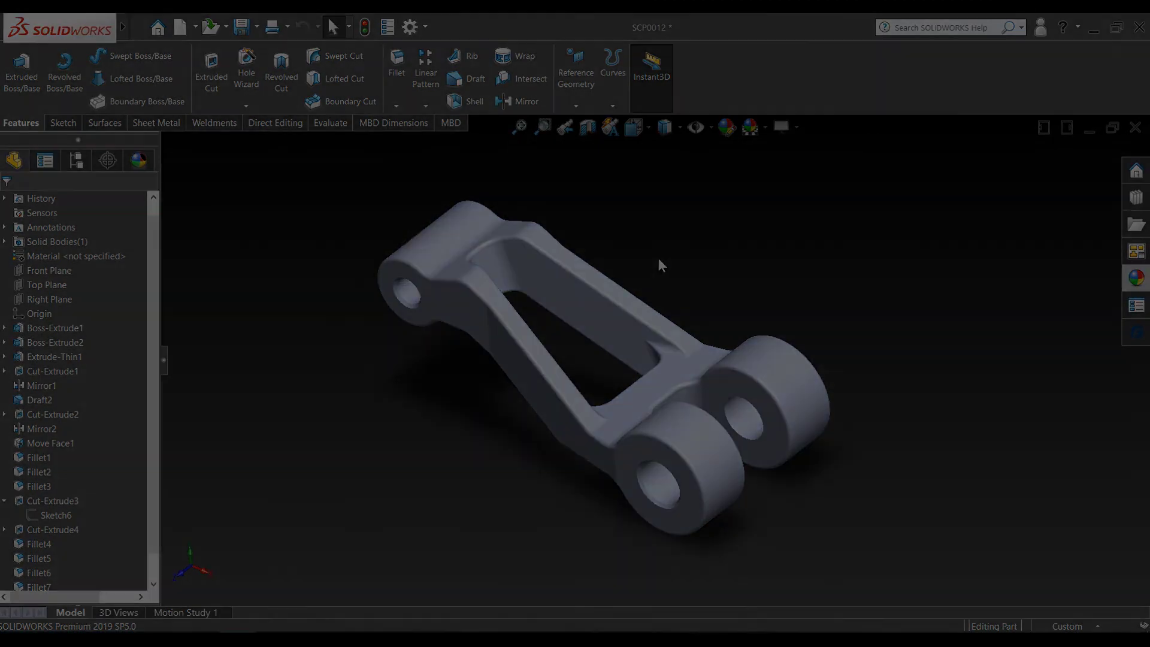